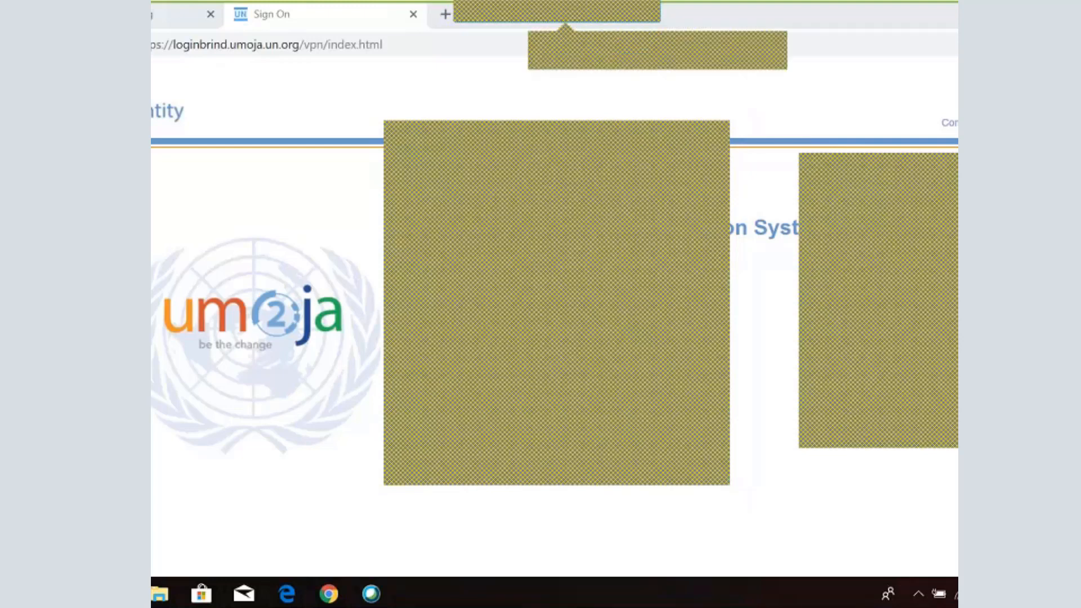
{"action": "left_click", "coordinate": [718, 134]}
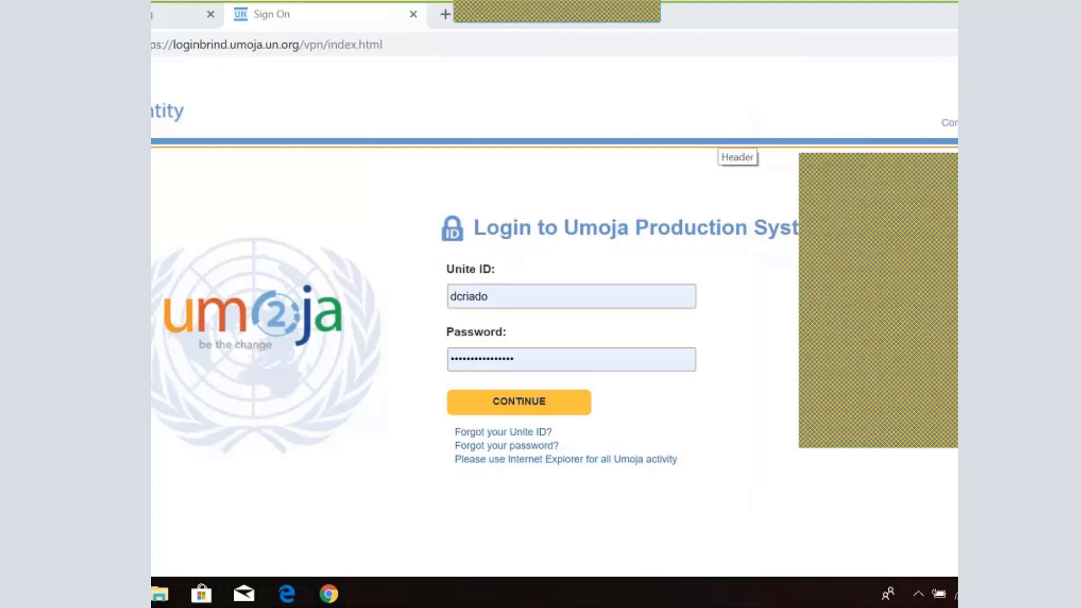
{"action": "left_click", "coordinate": [610, 363]}
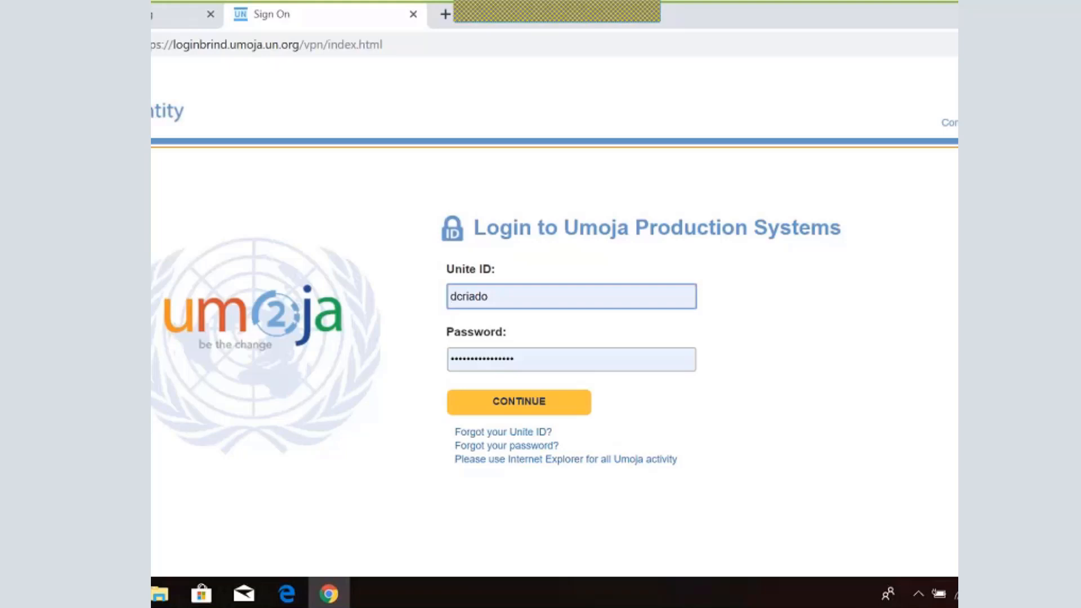
{"action": "left_click_drag", "start_coordinate": [167, 44], "coordinate": [299, 49]}
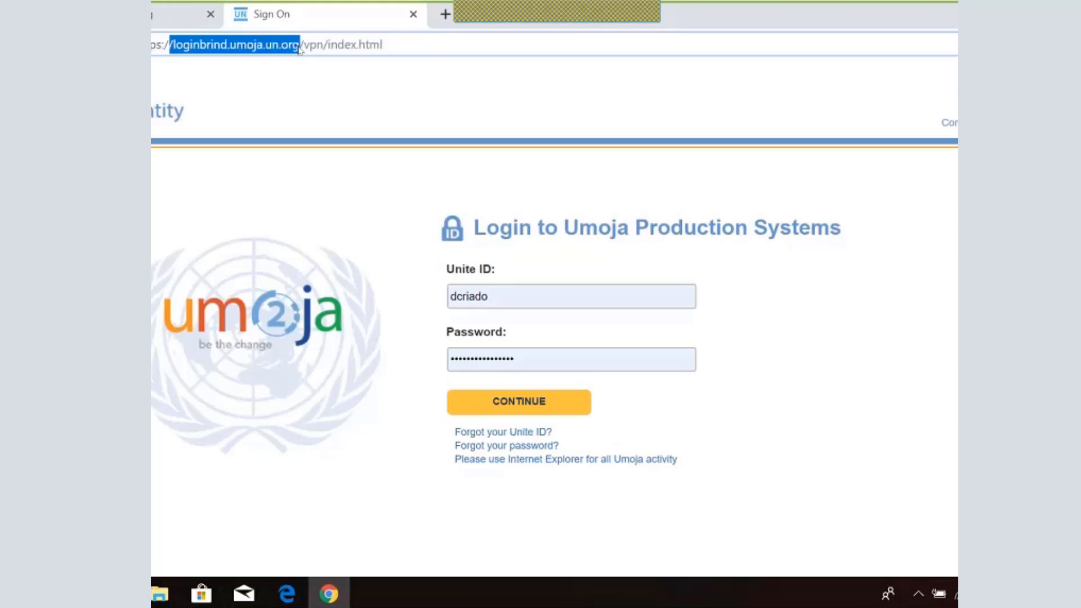
{"action": "left_click", "coordinate": [389, 45]}
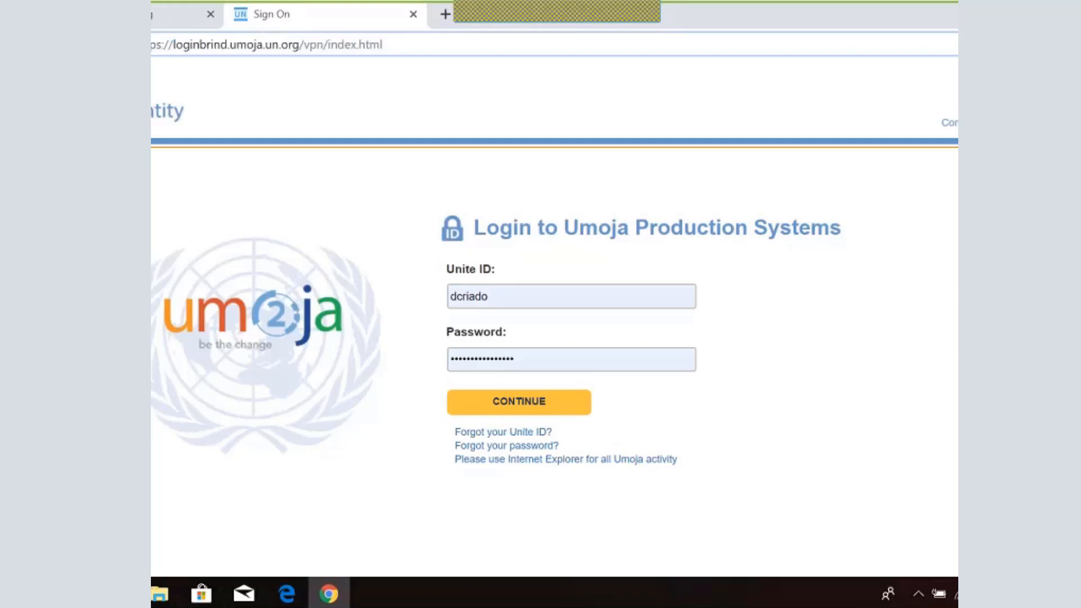
{"action": "left_click_drag", "start_coordinate": [489, 296], "coordinate": [411, 277]}
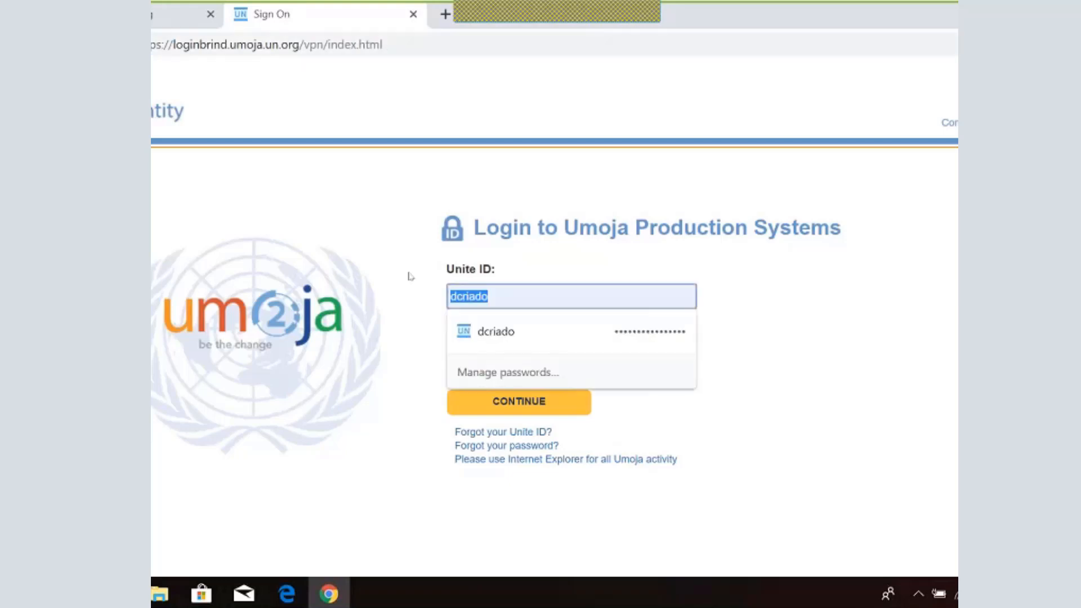
{"action": "left_click", "coordinate": [410, 277]}
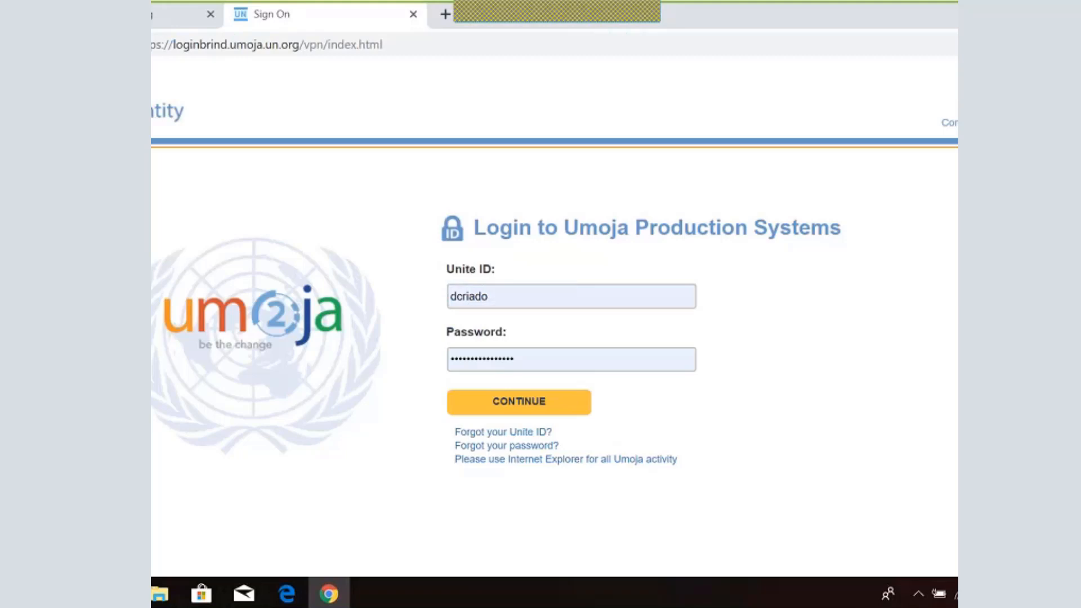
Submit the Umoja login, then launch Umoja BPC - BF from the Citrix Applications page
{"action": "left_click", "coordinate": [504, 404]}
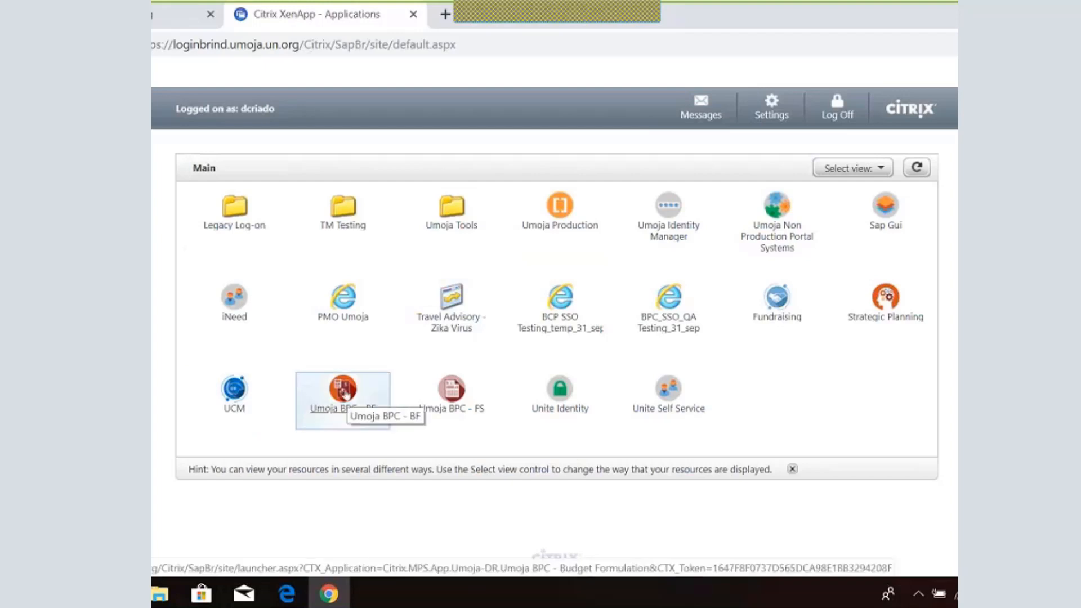
{"action": "left_click", "coordinate": [345, 392]}
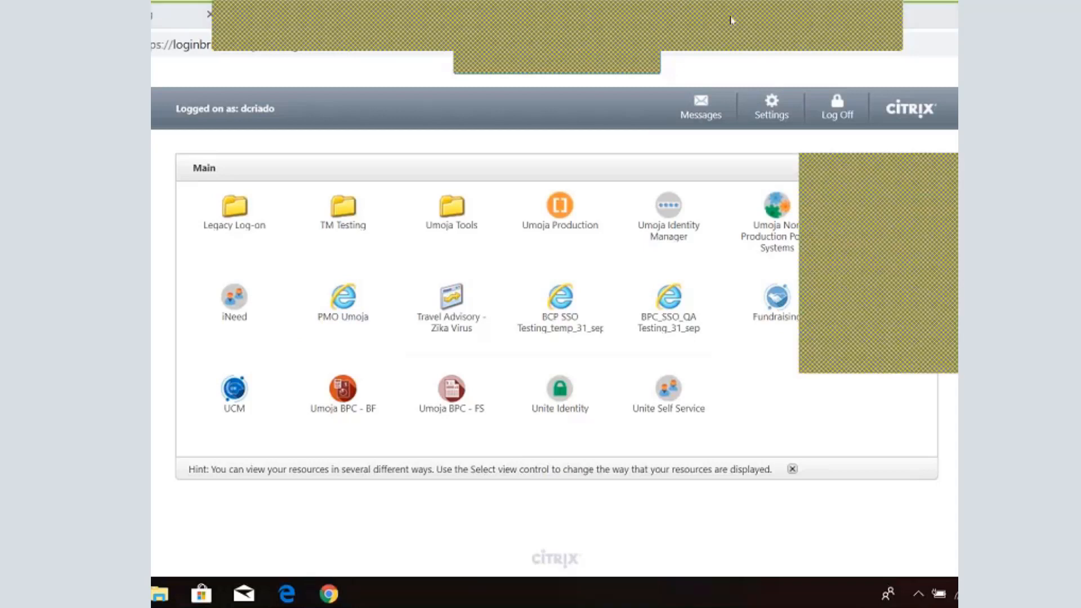
{"action": "left_click", "coordinate": [350, 414]}
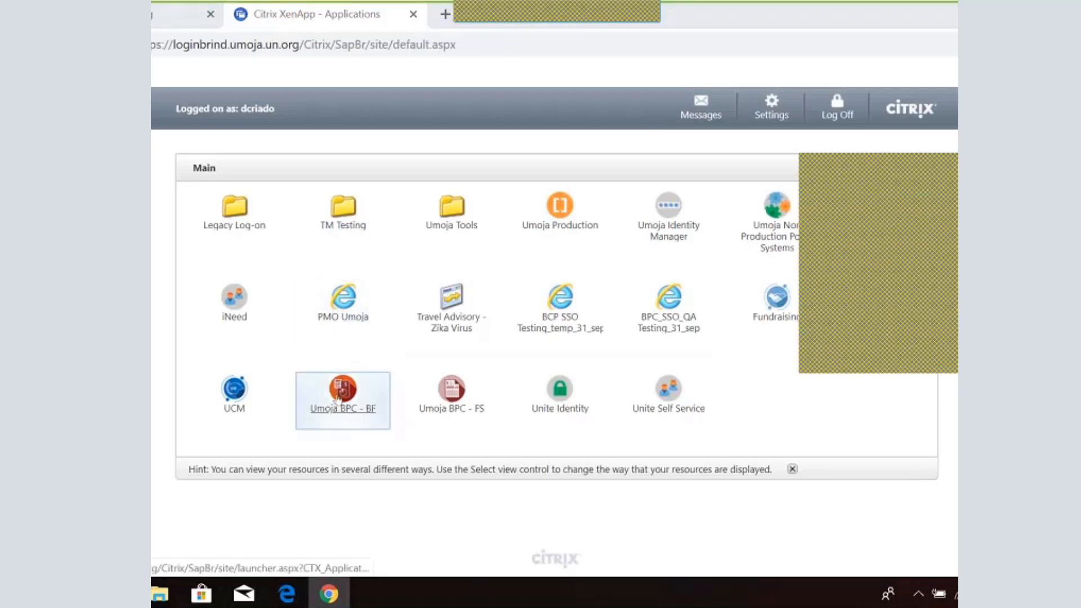
Launch Umoja BPC - BF and permit its use of attached devices and full file access
{"action": "left_click", "coordinate": [336, 401]}
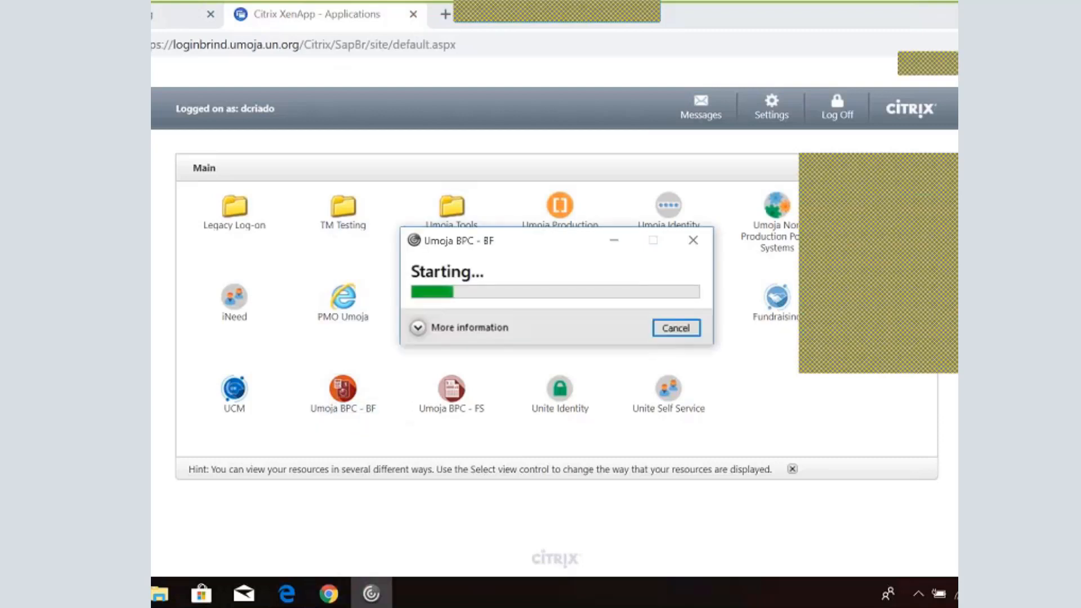
{"action": "left_click", "coordinate": [417, 328]}
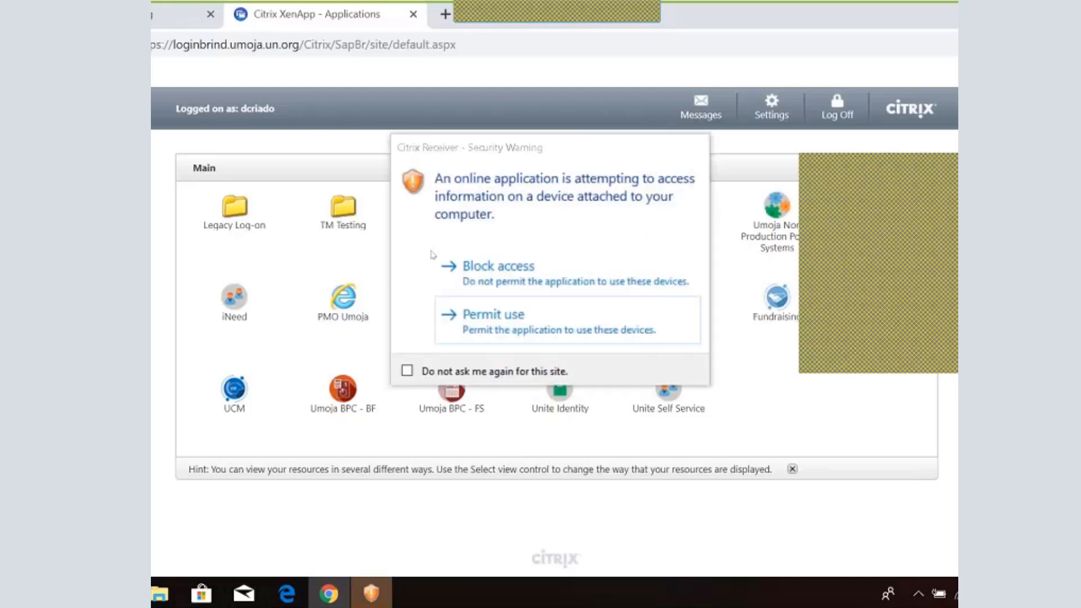
{"action": "left_click", "coordinate": [451, 315]}
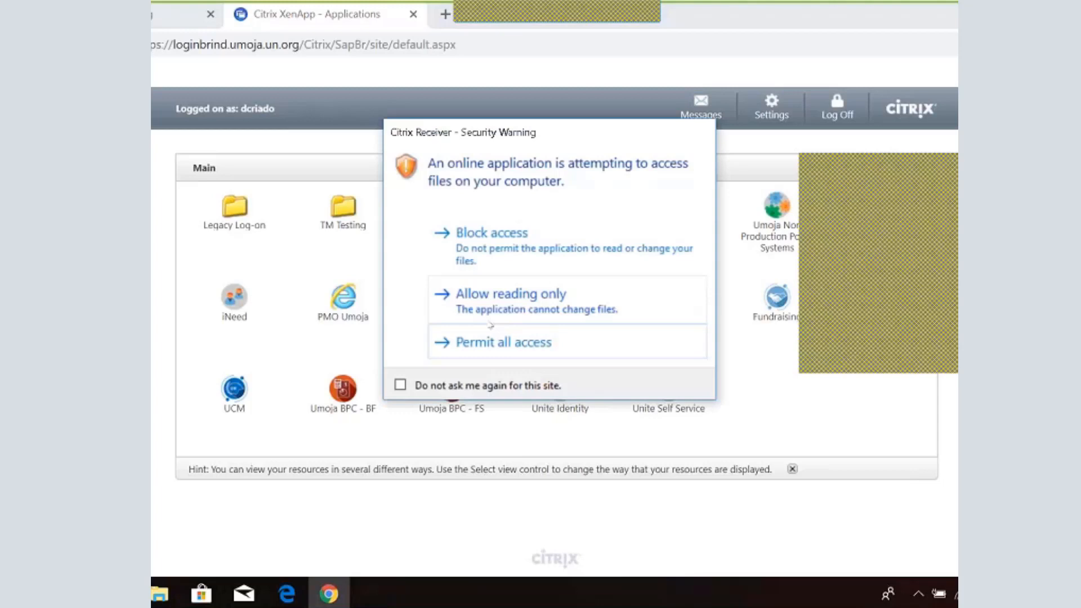
{"action": "left_click", "coordinate": [482, 340]}
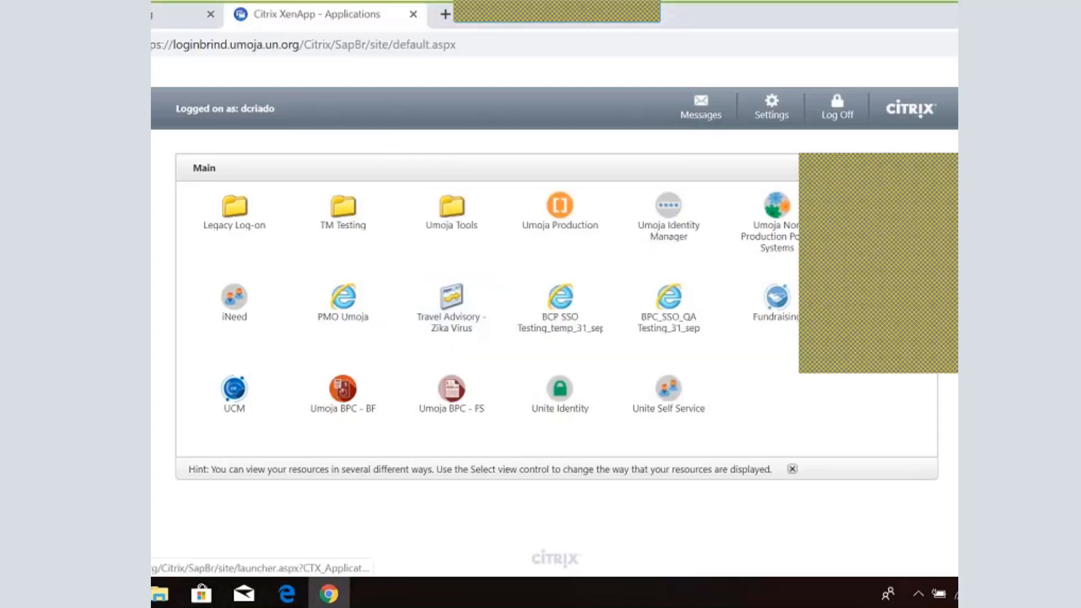
Relaunch Umoja BPC - BF from the Citrix portal until the launch starts
{"action": "left_click", "coordinate": [649, 349]}
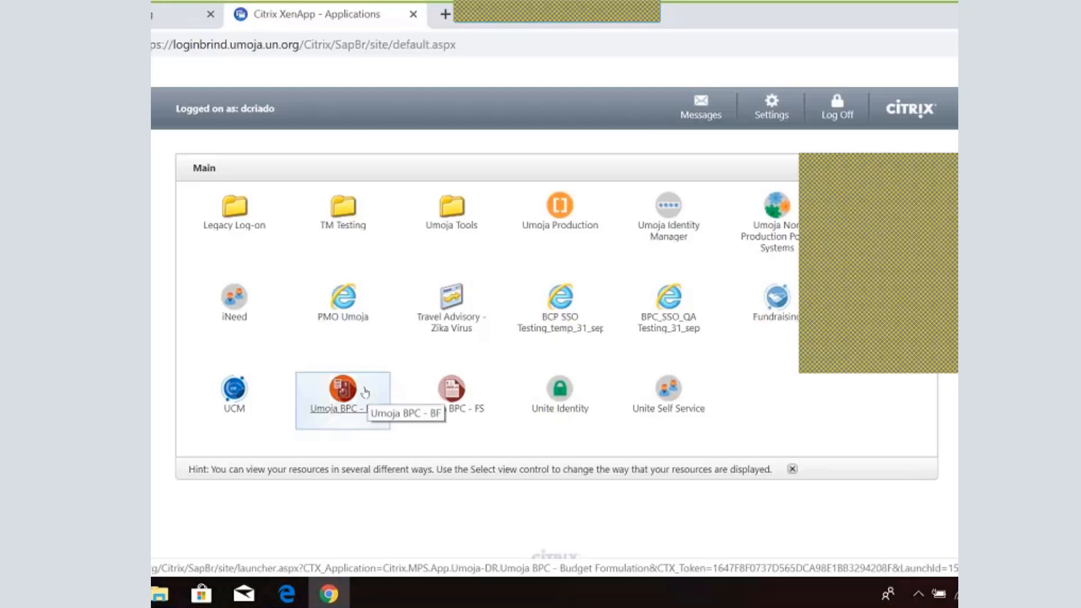
{"action": "left_click", "coordinate": [345, 396]}
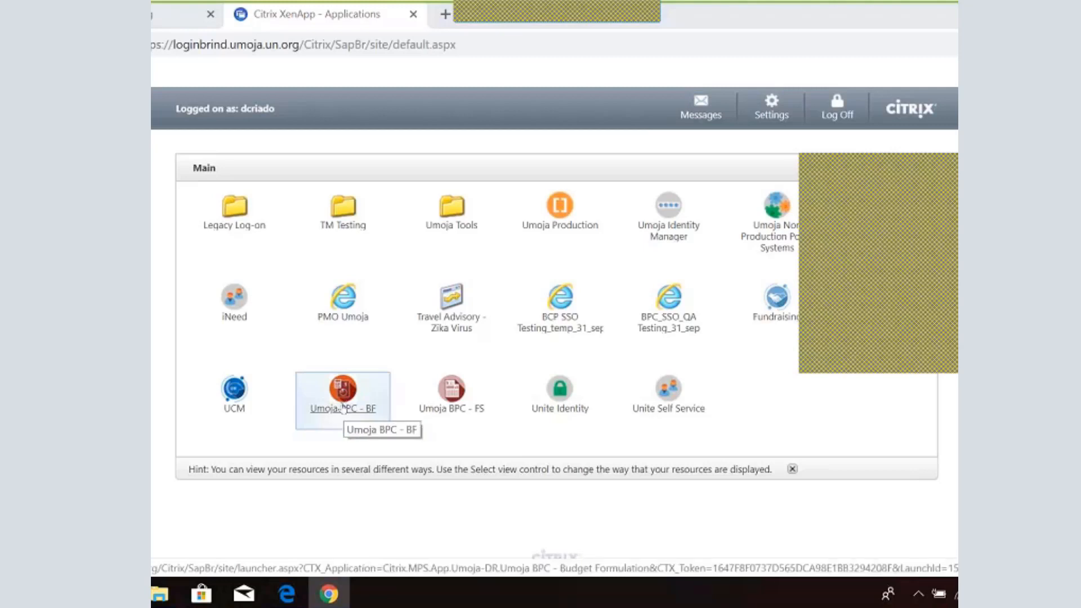
{"action": "mouse_move", "coordinate": [330, 593]}
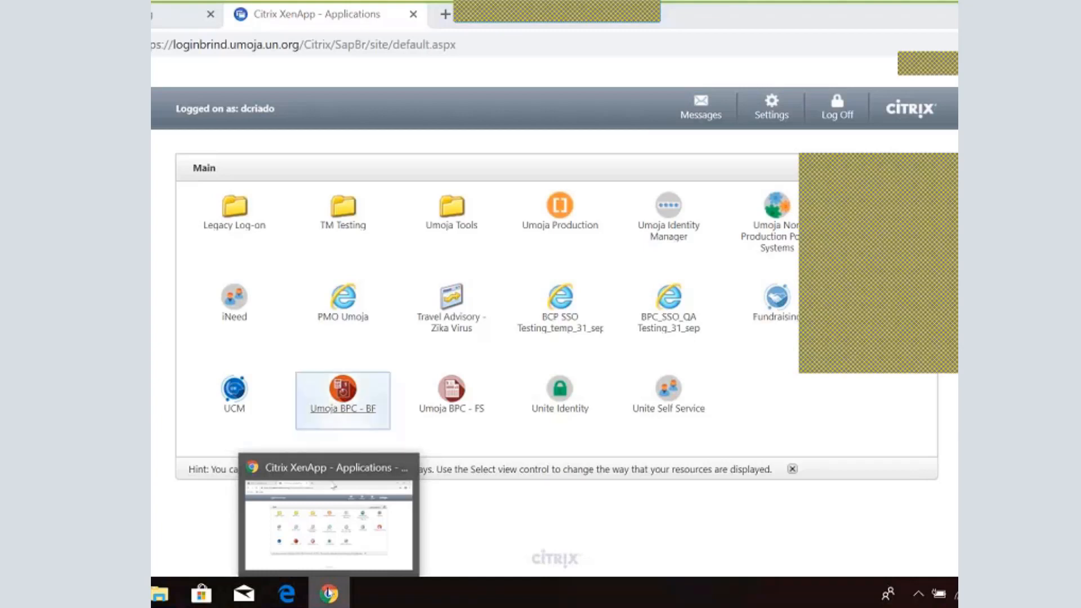
{"action": "left_click", "coordinate": [337, 387]}
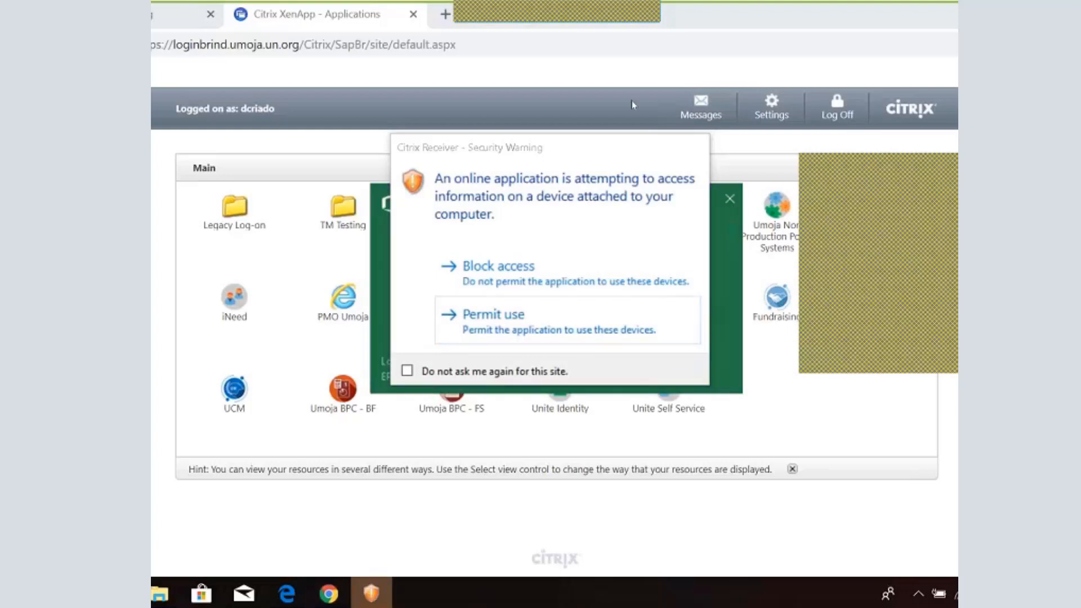
Permit device use, dismiss the idle-timeout warning to keep the session, and permit all file access
{"action": "left_click_drag", "start_coordinate": [535, 147], "coordinate": [418, 182]}
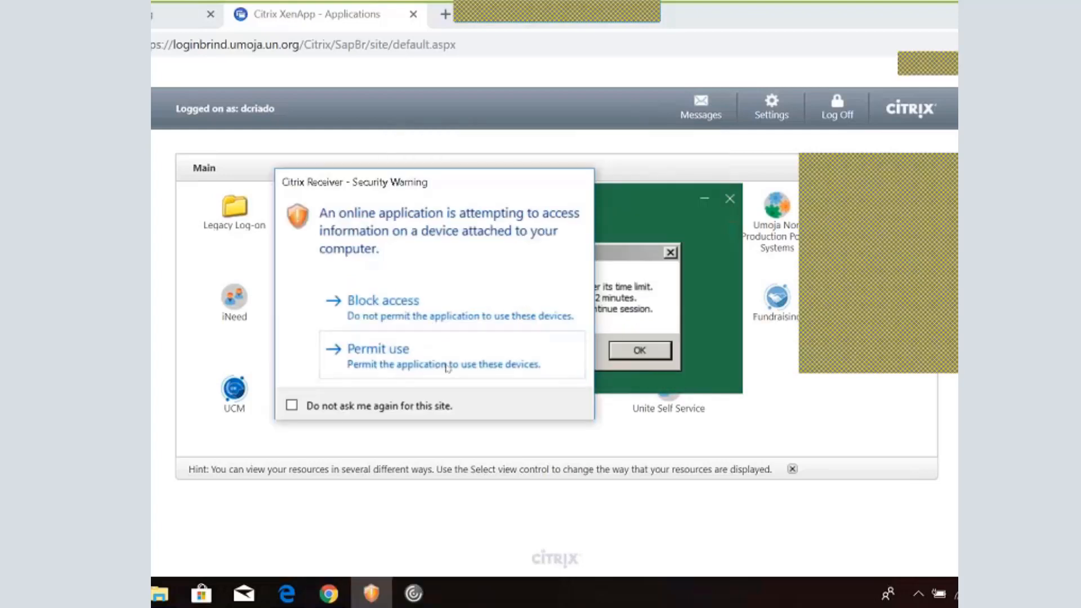
{"action": "left_click", "coordinate": [383, 352]}
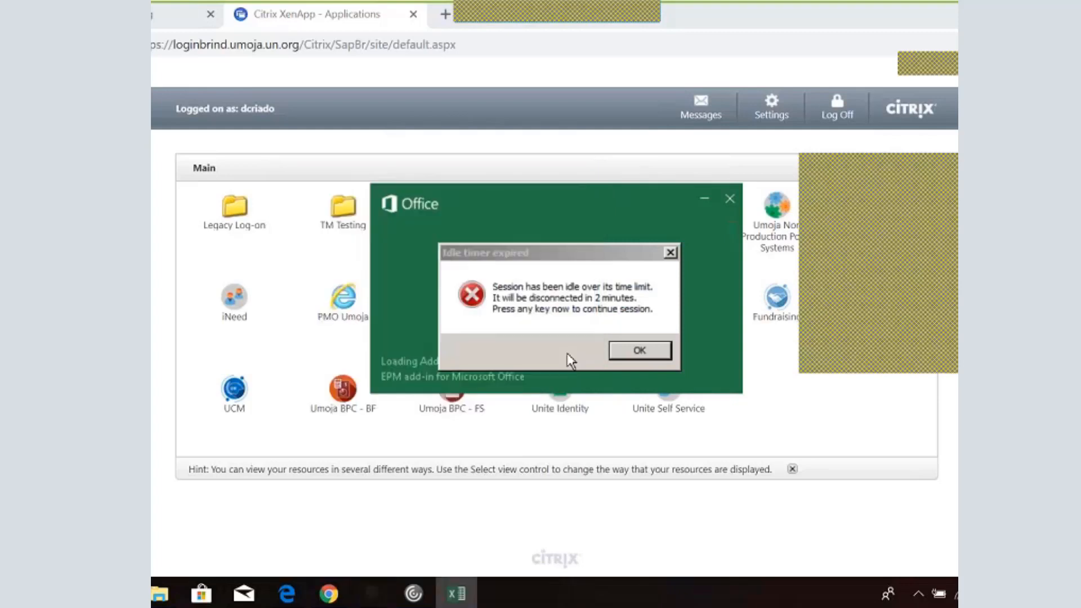
{"action": "left_click", "coordinate": [651, 351]}
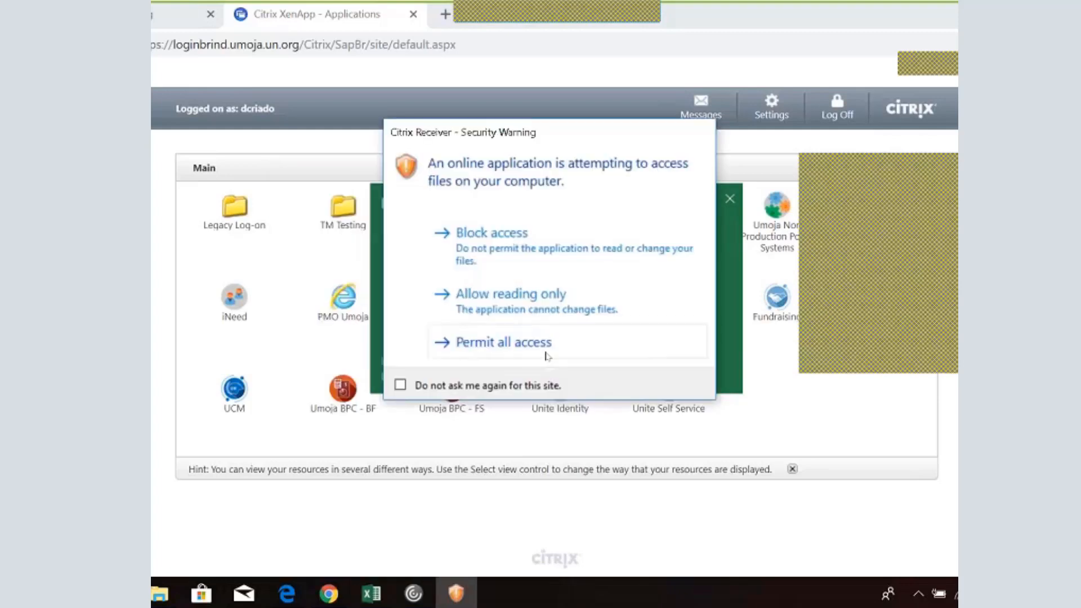
{"action": "left_click", "coordinate": [545, 352]}
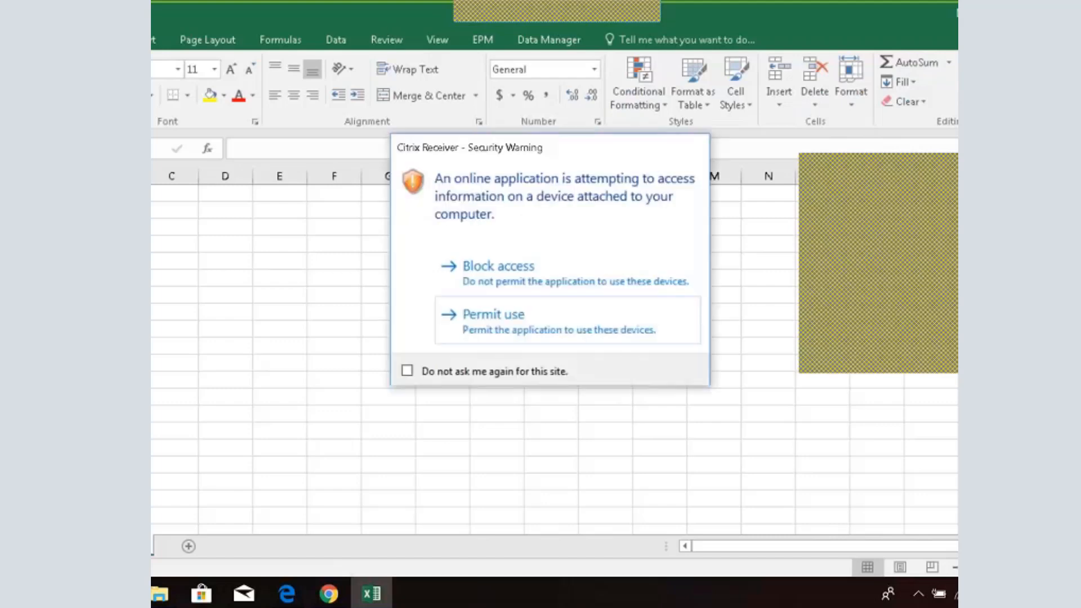
{"action": "left_click", "coordinate": [482, 313]}
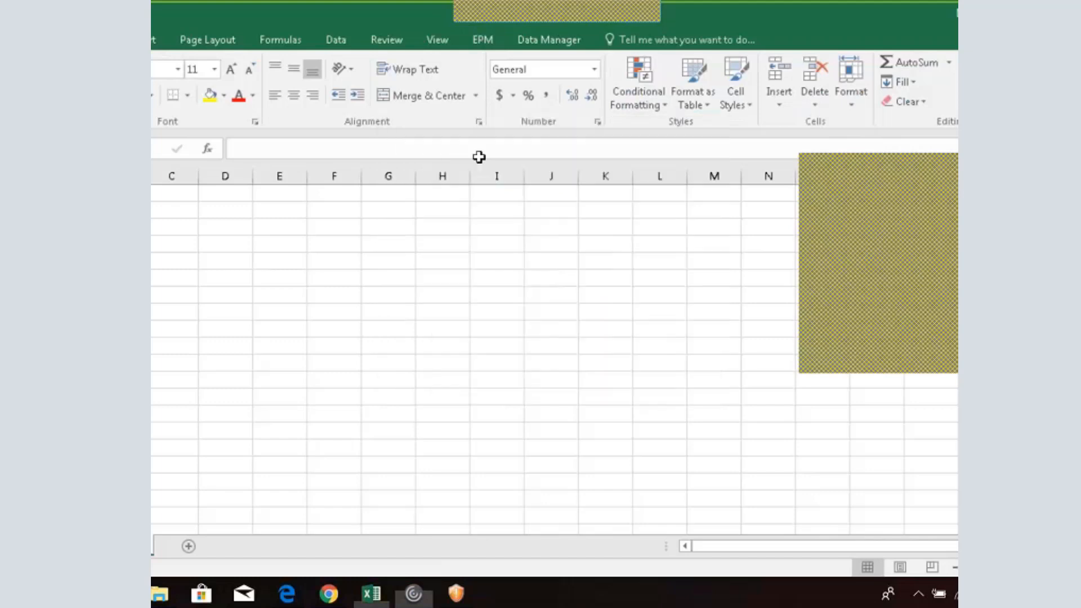
{"action": "left_click", "coordinate": [460, 345]}
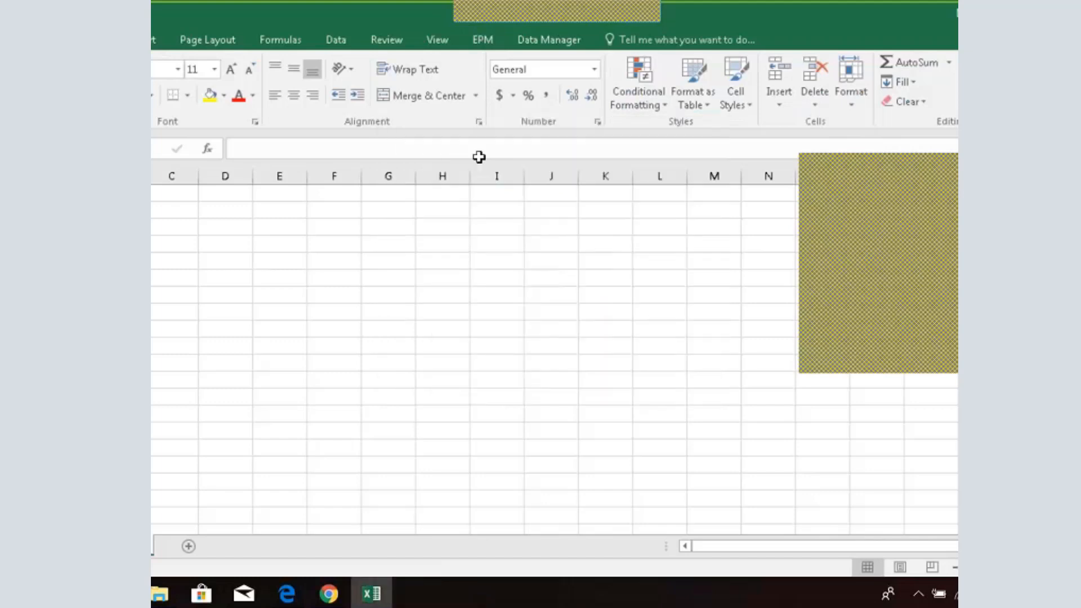
{"action": "left_click", "coordinate": [478, 46]}
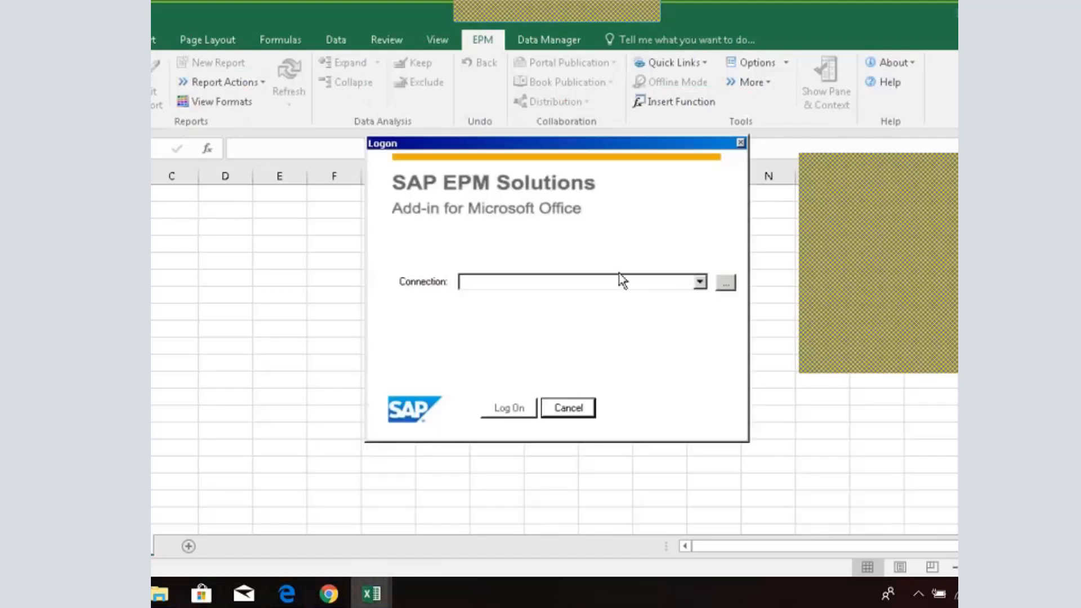
Pick T5W POSITION - UNPLAN from the name-sorted EPM connection list, permitting Citrix access along the way
{"action": "left_click", "coordinate": [725, 283]}
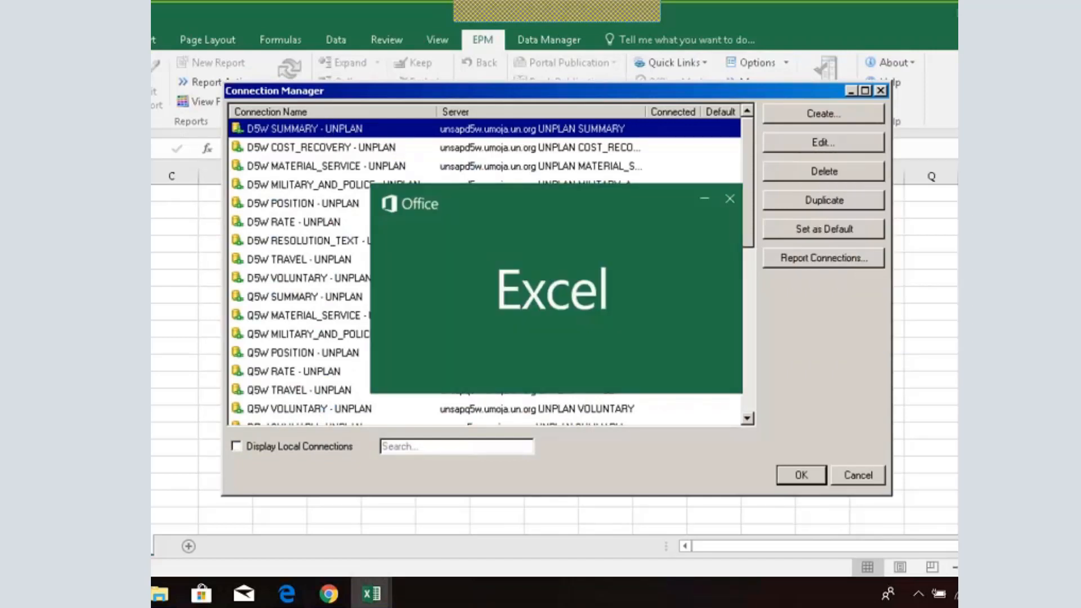
{"action": "left_click", "coordinate": [730, 200]}
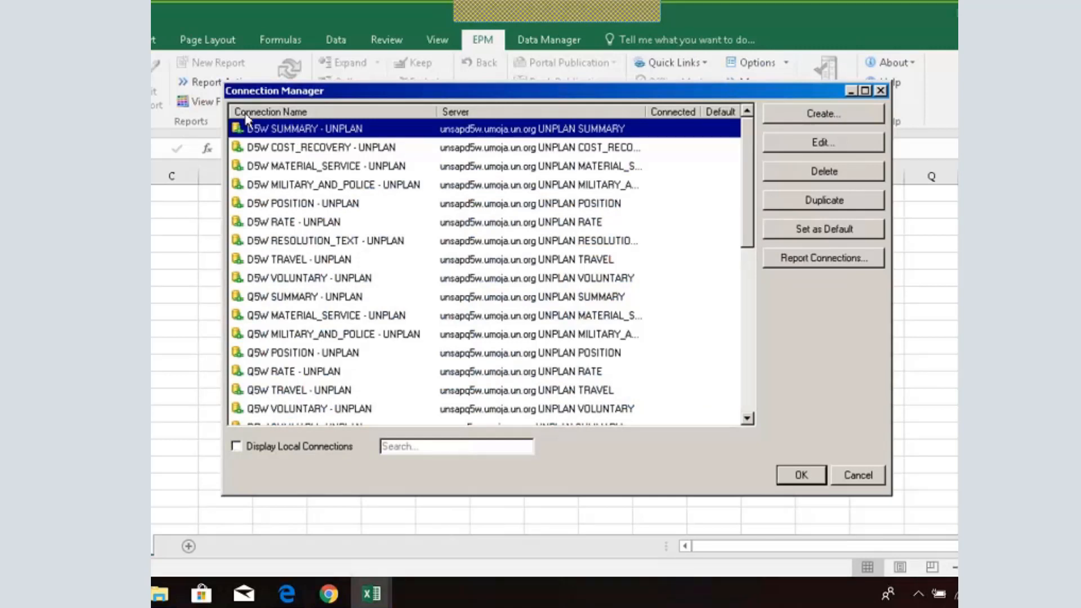
{"action": "left_click", "coordinate": [297, 115]}
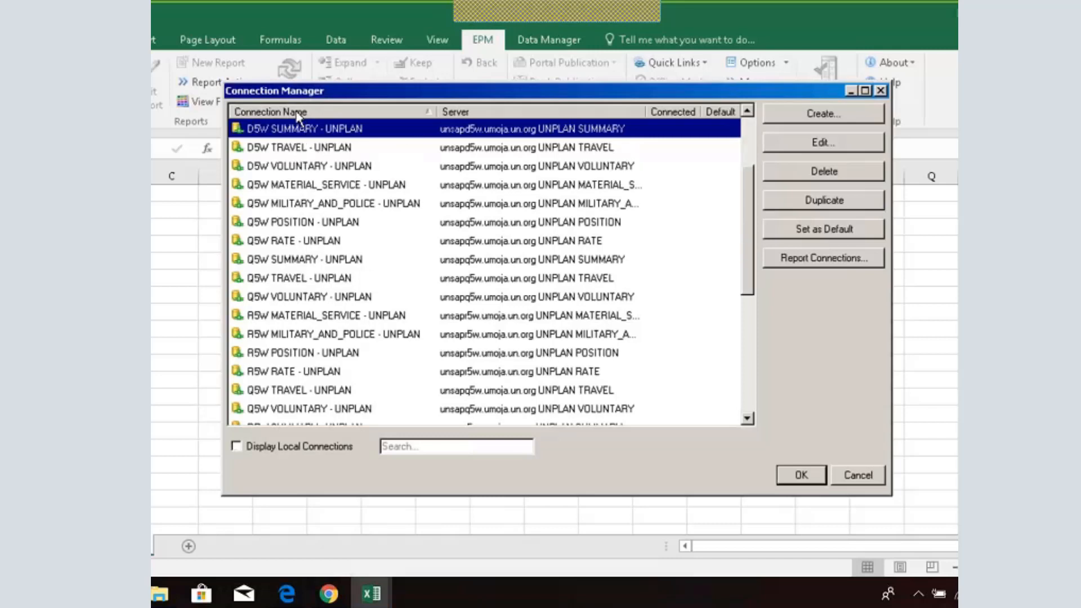
{"action": "scroll", "coordinate": [307, 208], "scroll_direction": "down", "scroll_amount": 2}
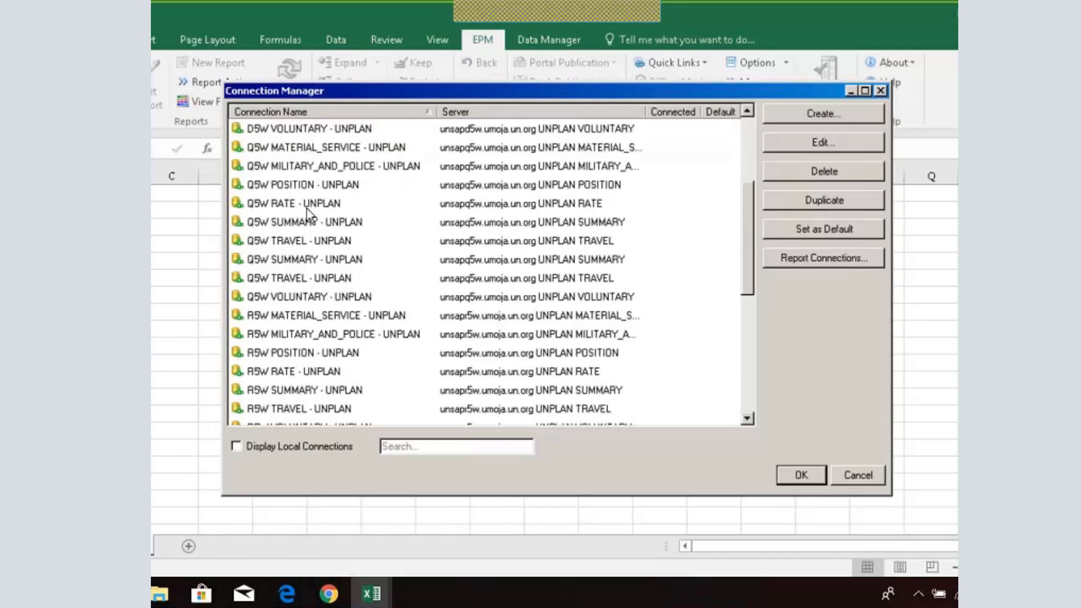
{"action": "scroll", "coordinate": [307, 211], "scroll_direction": "down", "scroll_amount": 2}
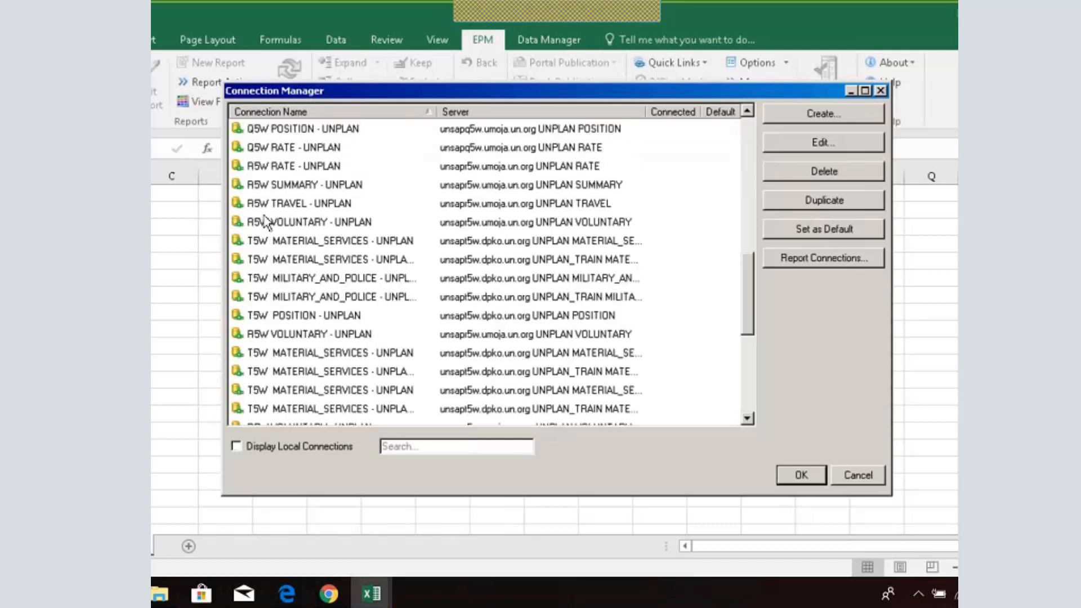
{"action": "scroll", "coordinate": [266, 223], "scroll_direction": "down", "scroll_amount": 2}
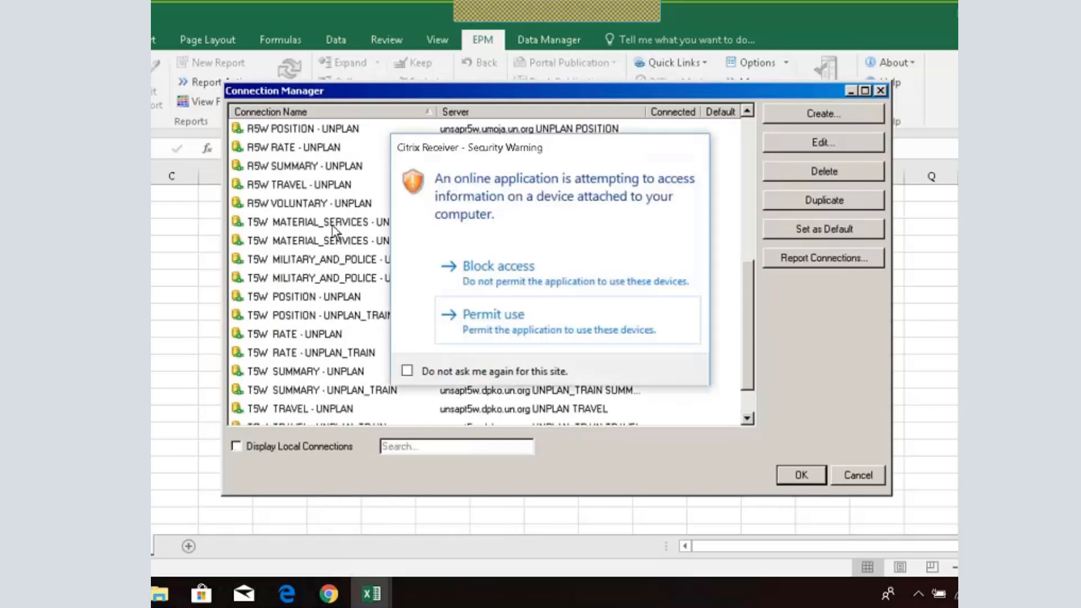
{"action": "left_click", "coordinate": [619, 314]}
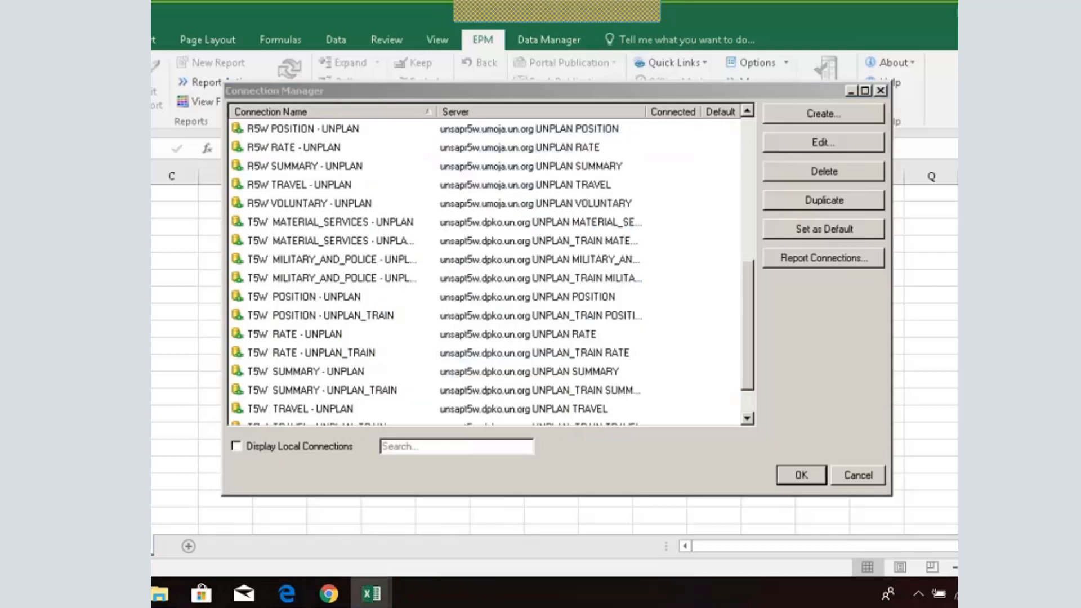
{"action": "left_click", "coordinate": [284, 301]}
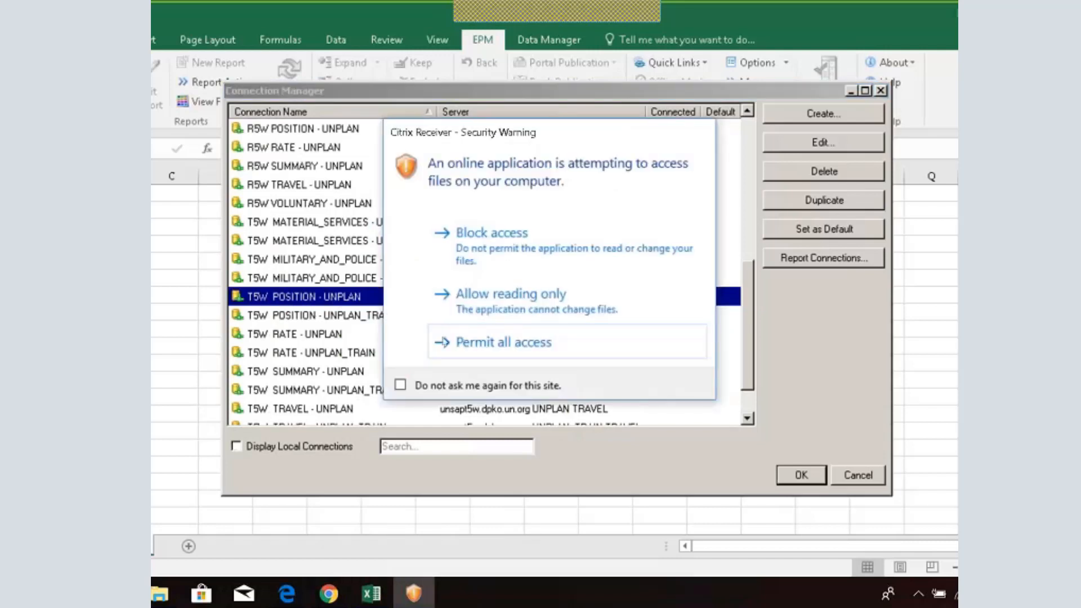
{"action": "left_click", "coordinate": [467, 354]}
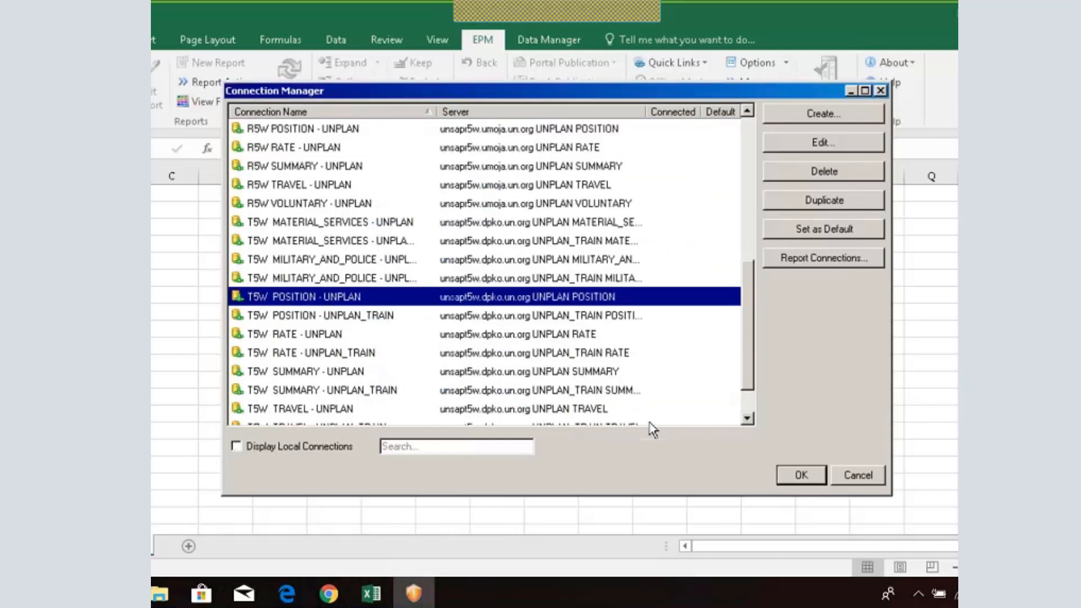
{"action": "left_click", "coordinate": [795, 473]}
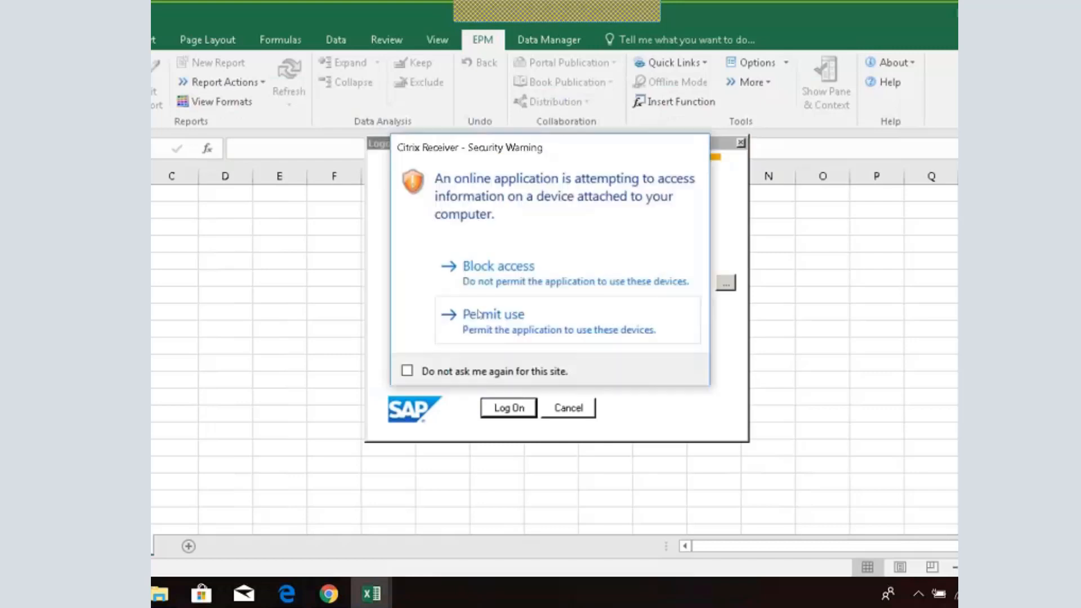
Permit Citrix device and file access, then enter the EPM user name and password
{"action": "left_click", "coordinate": [478, 310]}
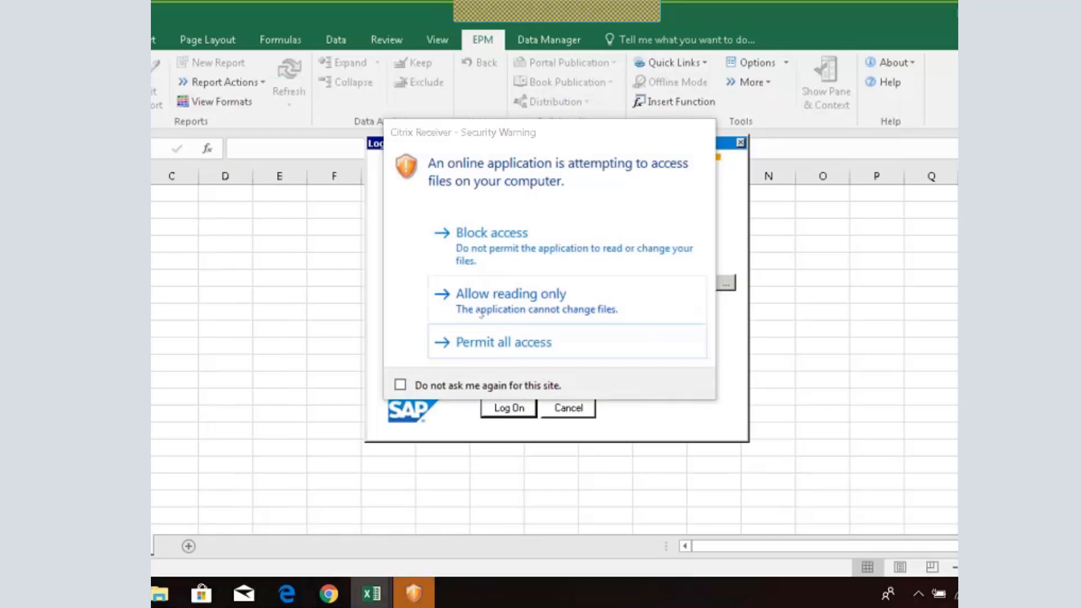
{"action": "left_click", "coordinate": [494, 346]}
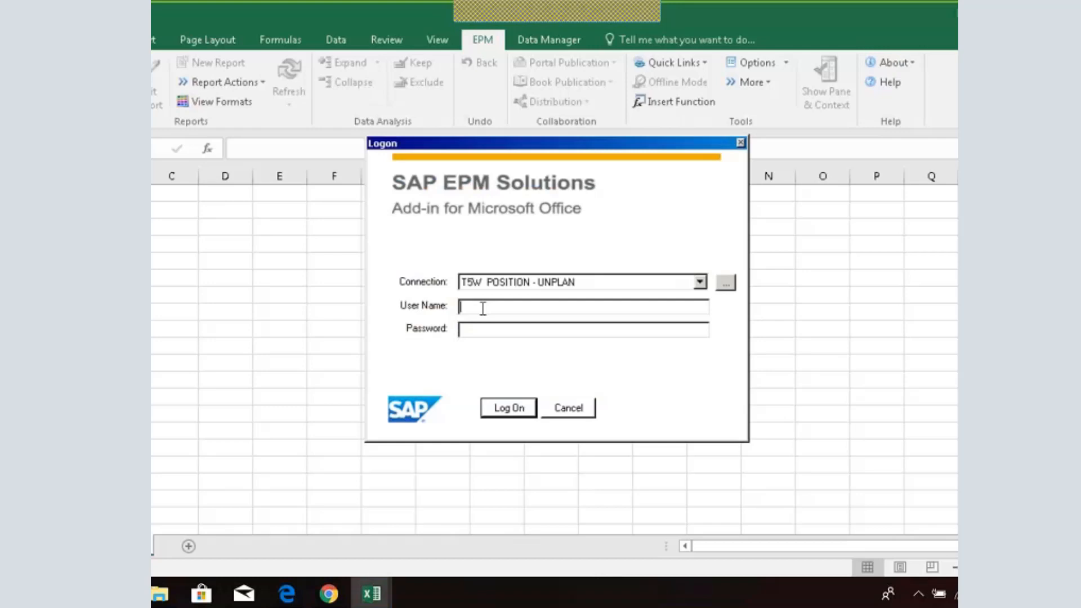
{"action": "type", "text": "1DPPASP04"}
{"action": "left_click", "coordinate": [491, 331]}
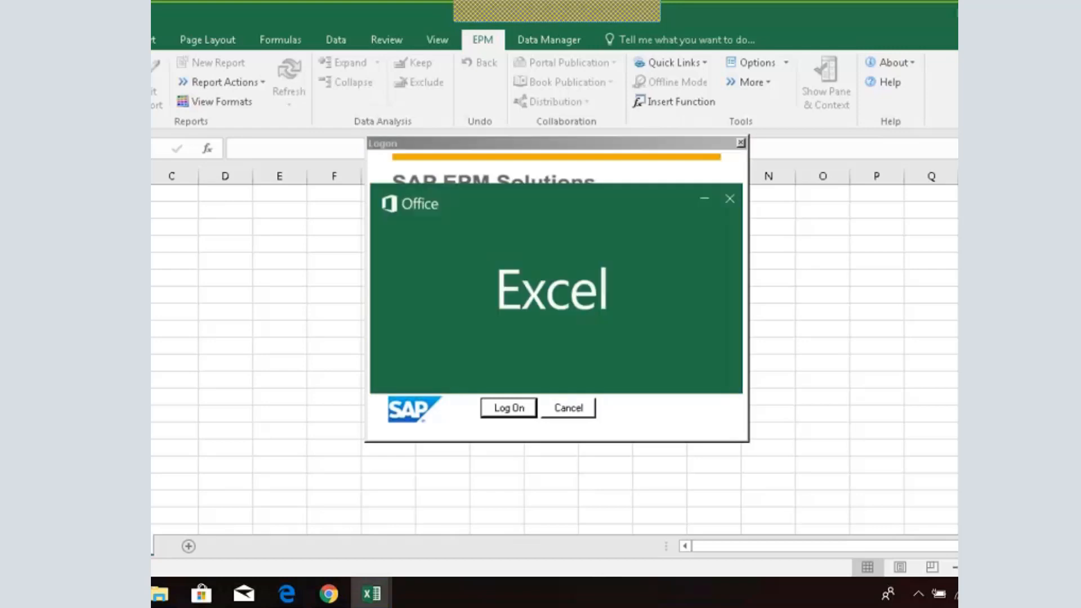
{"action": "left_click", "coordinate": [728, 197]}
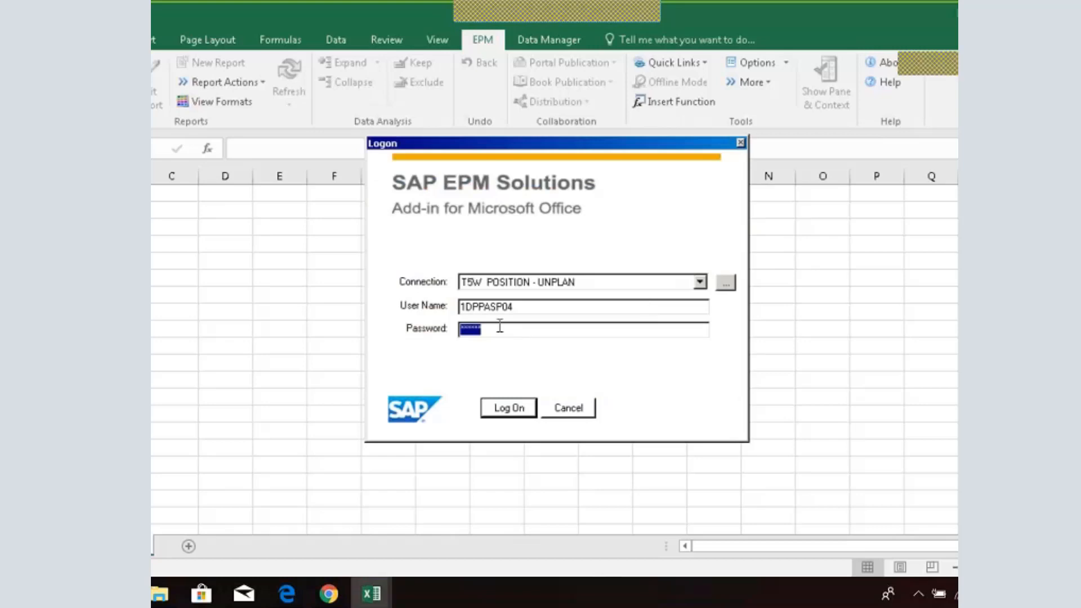
{"action": "type", "text": "**"}
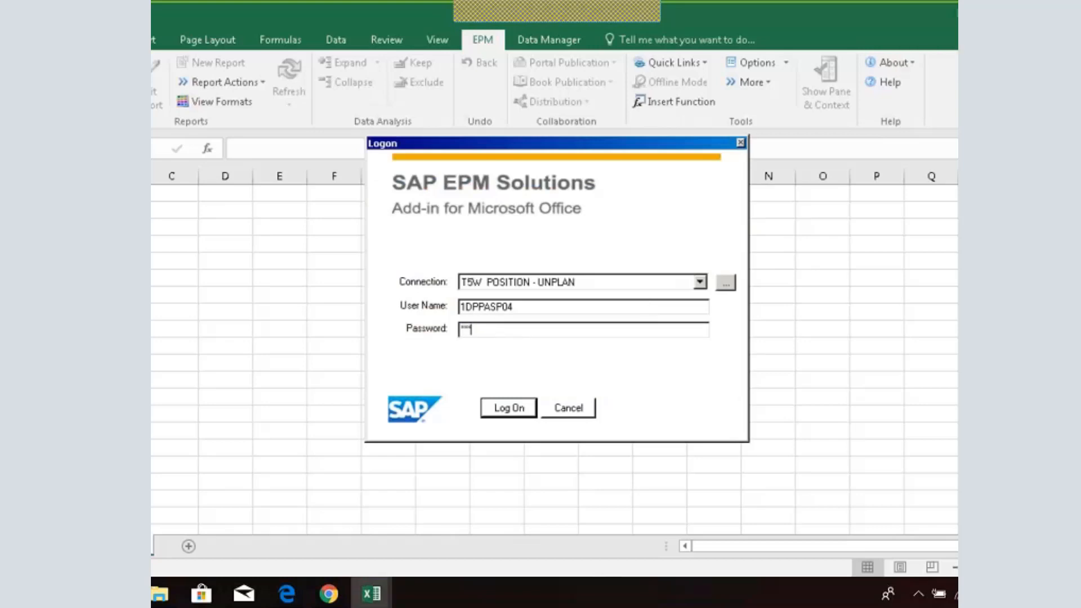
{"action": "type", "text": "*****"}
Log on to the T5W POSITION - UNPLAN connection from the SAP EPM Logon dialog
{"action": "left_click", "coordinate": [491, 414]}
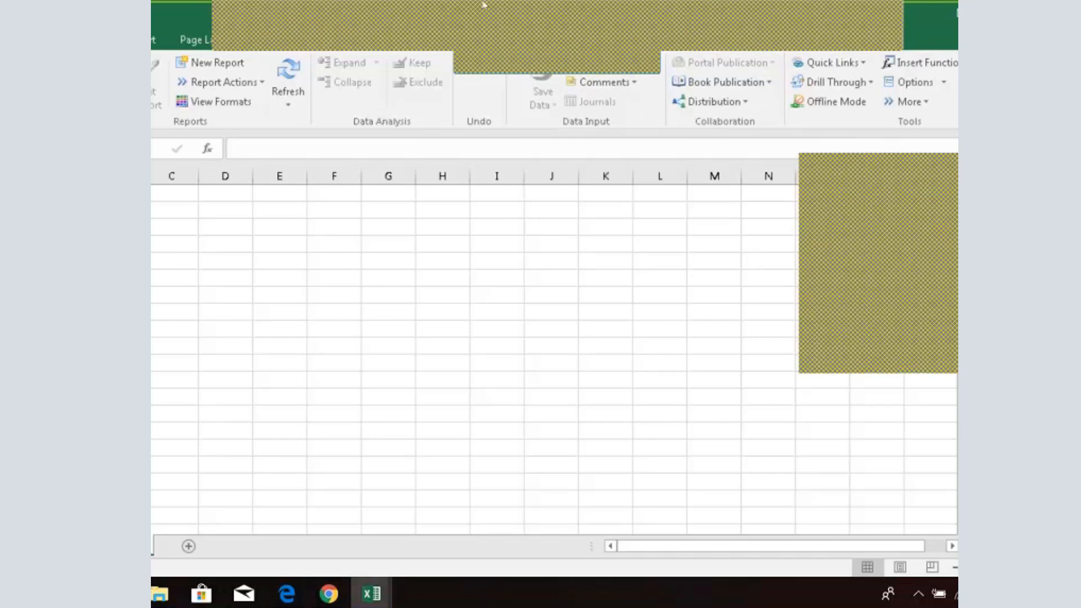
Switch from Excel to the meeting's sharing panel to show the Solution Access slide
{"action": "left_click", "coordinate": [547, 33]}
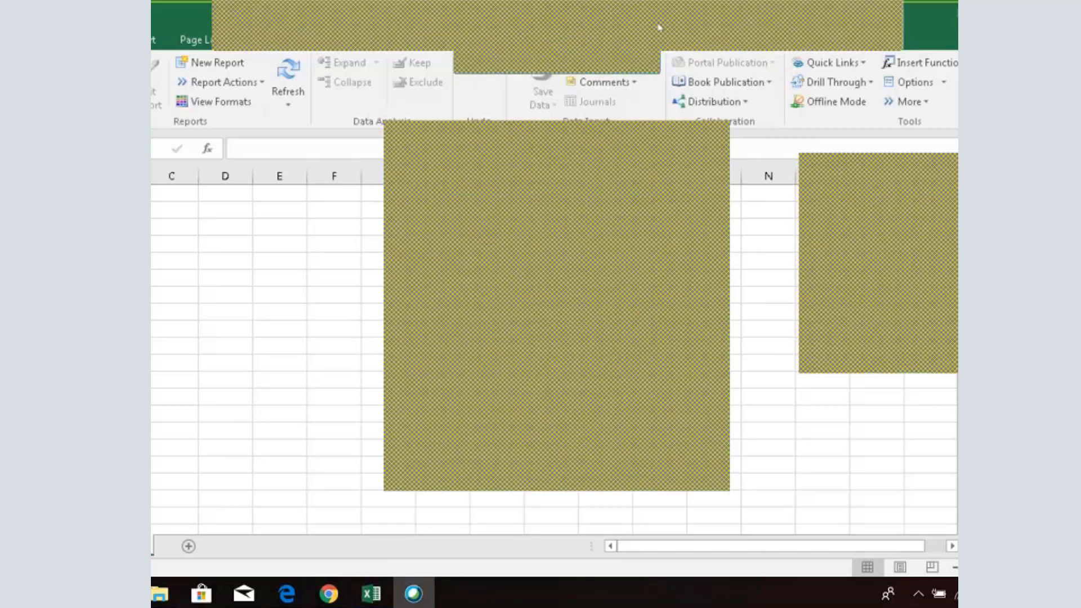
{"action": "left_click", "coordinate": [670, 34]}
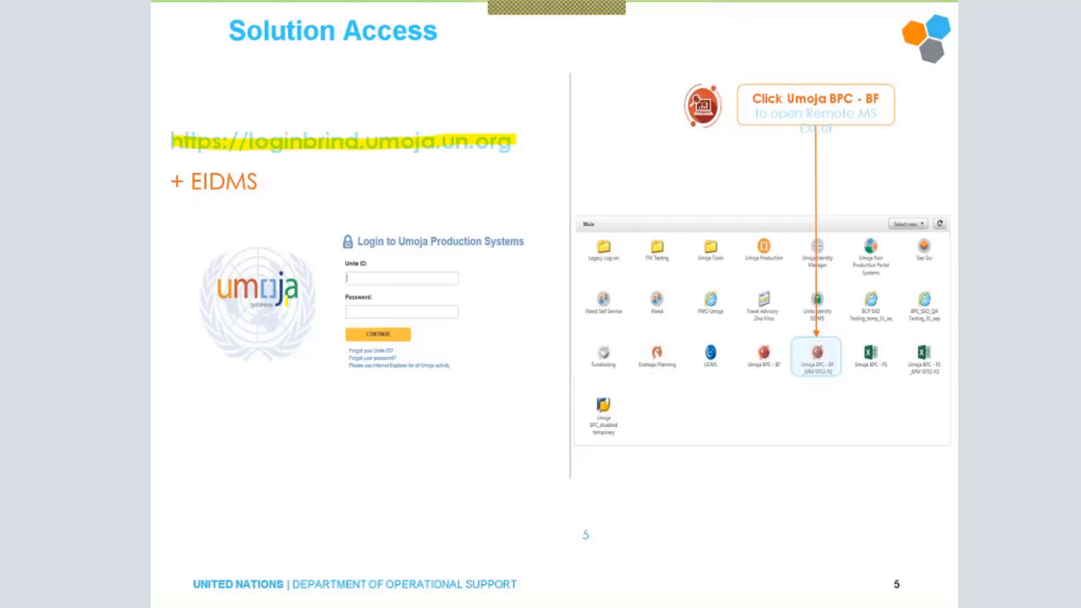
Bring the Citrix browser window into view and make it fill the screen
{"action": "left_click_drag", "start_coordinate": [195, 67], "coordinate": [487, 127]}
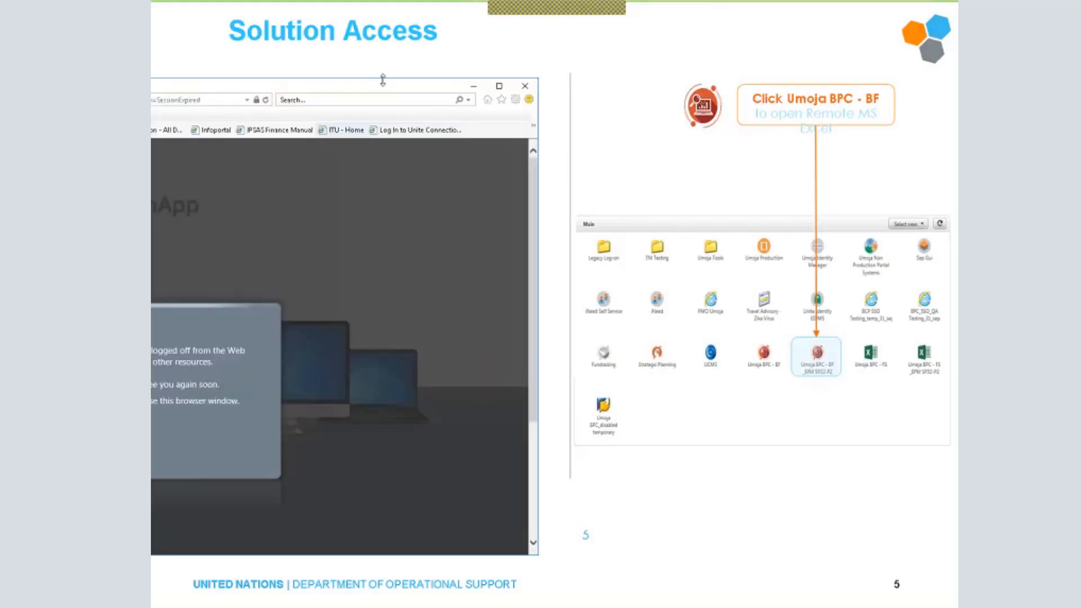
{"action": "left_click_drag", "start_coordinate": [920, 92], "coordinate": [279, 26]}
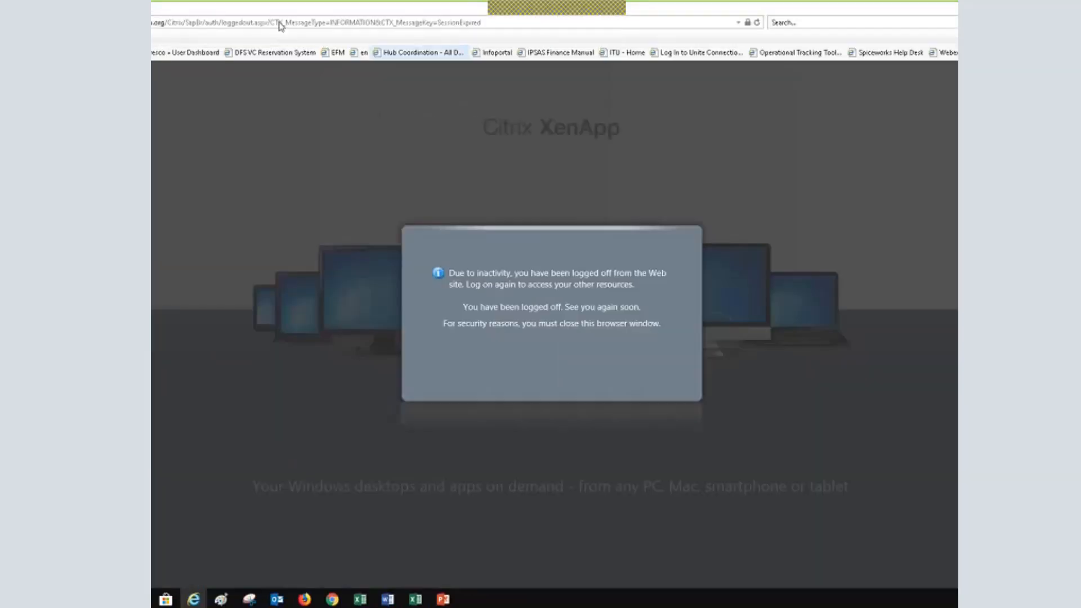
Go to the Umoja login page and sign in with the Unite ID user name and password
{"action": "left_click", "coordinate": [280, 24]}
{"action": "key", "text": "BackSpace"}
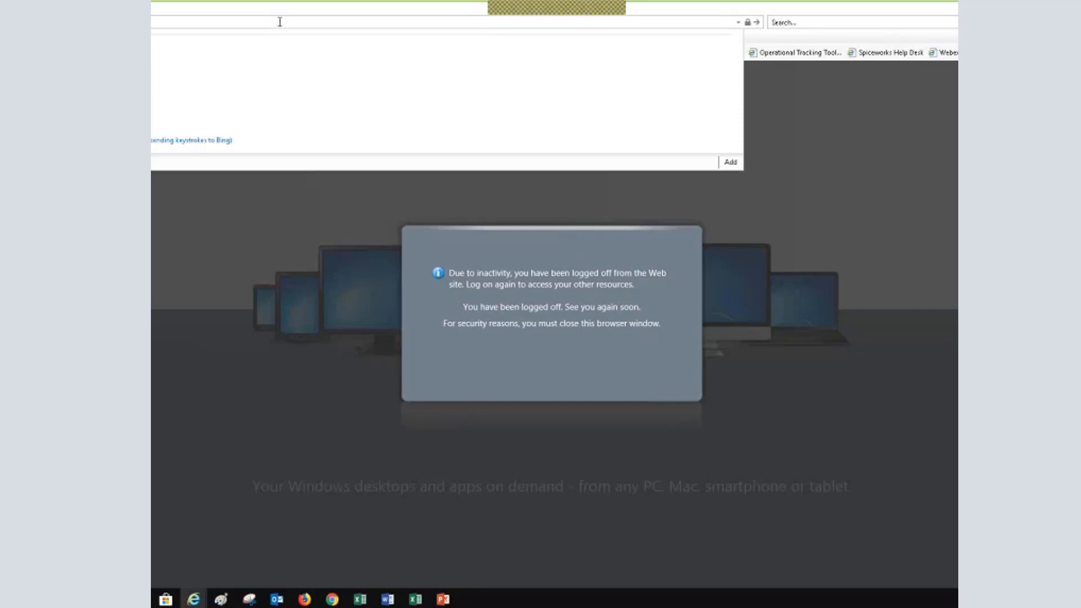
{"action": "key", "text": "Return"}
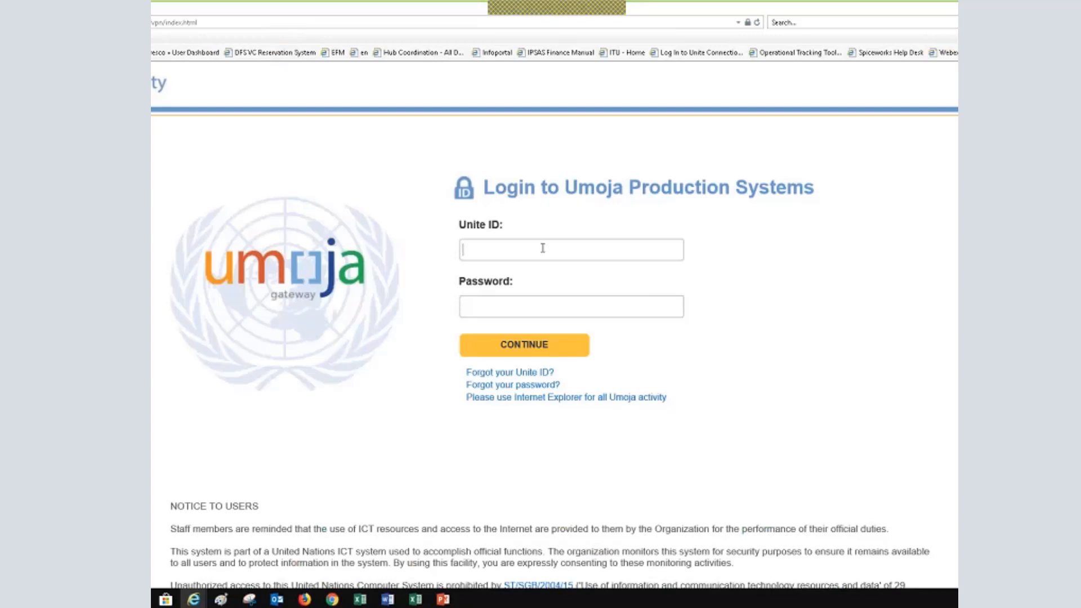
{"action": "key", "text": "Tab"}
{"action": "type", "text": "••••••••"}
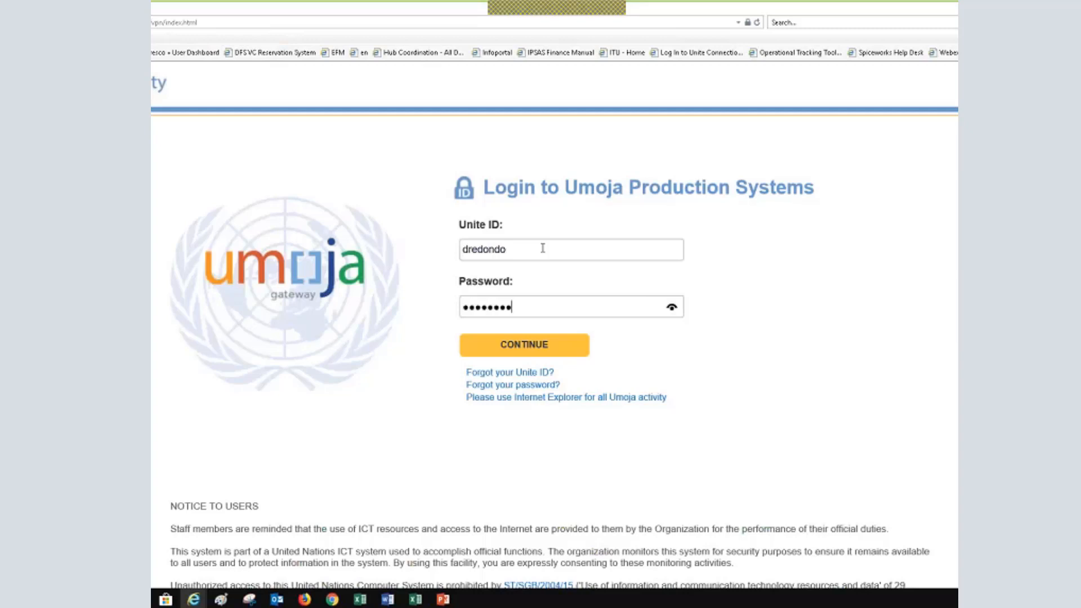
{"action": "type", "text": "••••"}
{"action": "key", "text": "Return"}
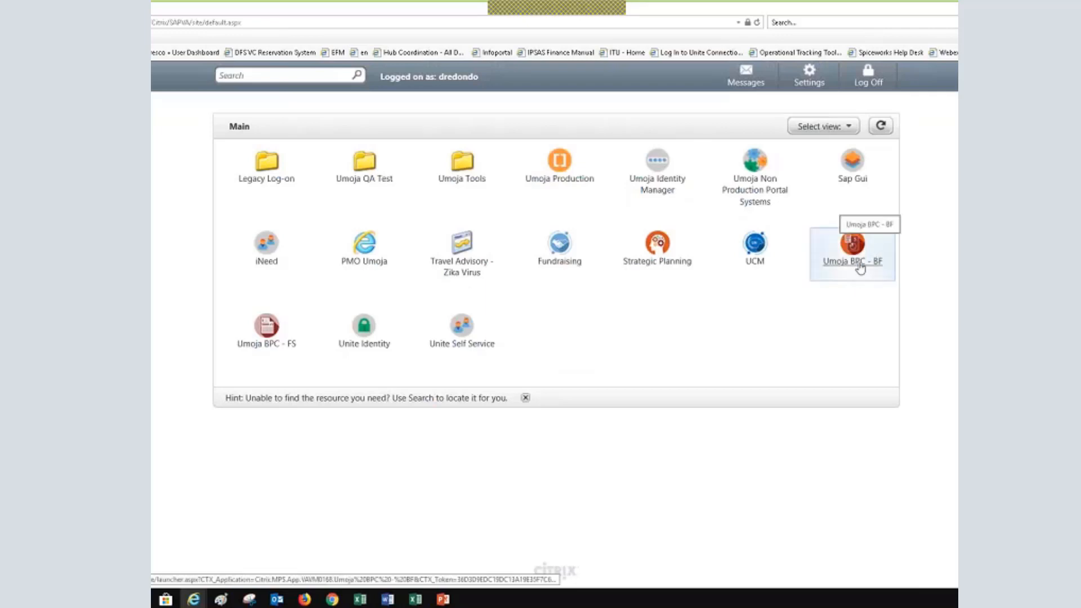
Launch Umoja BPC - BF from the Citrix portal and open its launch.ica file
{"action": "left_click", "coordinate": [859, 268]}
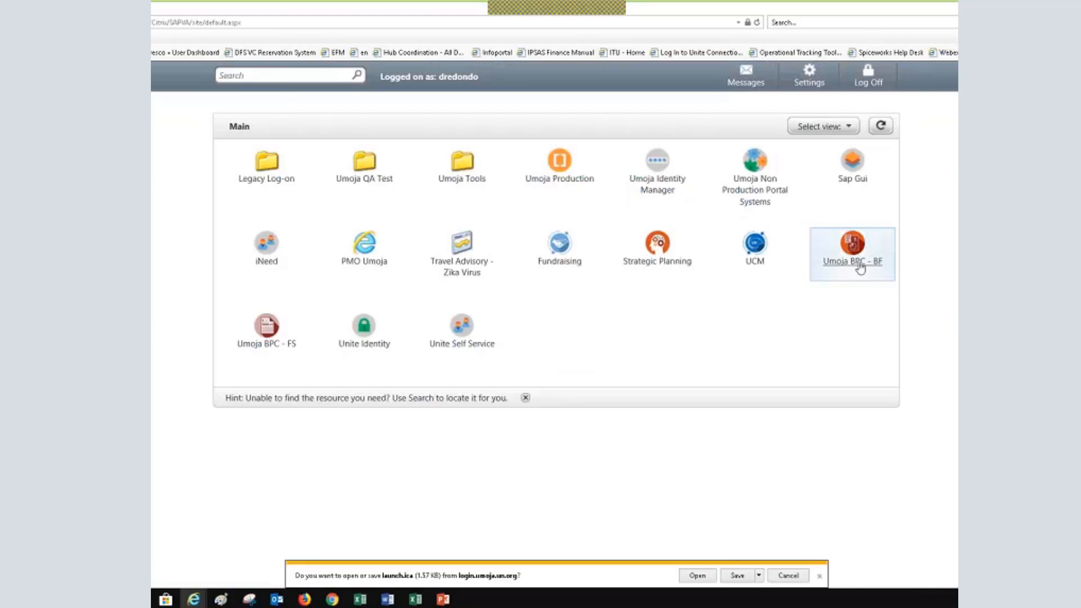
{"action": "left_click", "coordinate": [691, 575]}
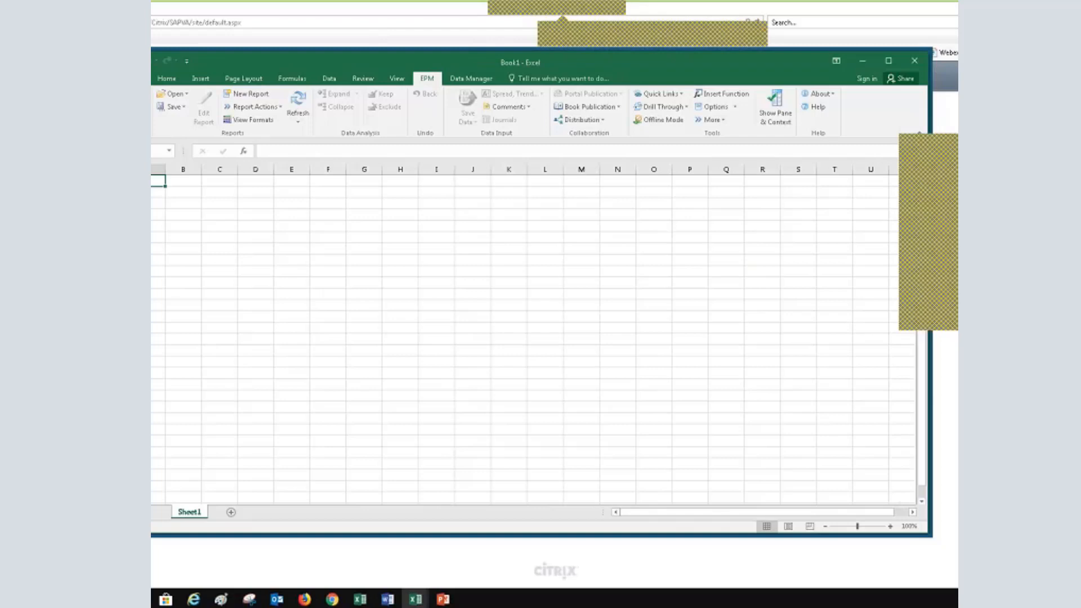
Maximize the remote Excel Book1 window and show the EPM ribbon tab
{"action": "left_click", "coordinate": [863, 62]}
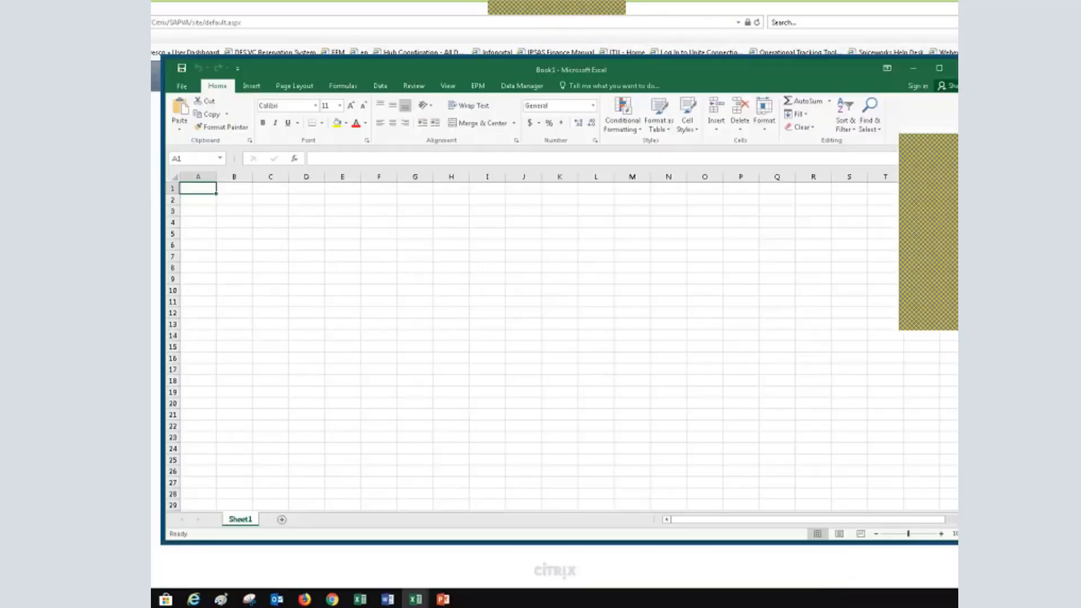
{"action": "left_click", "coordinate": [941, 69]}
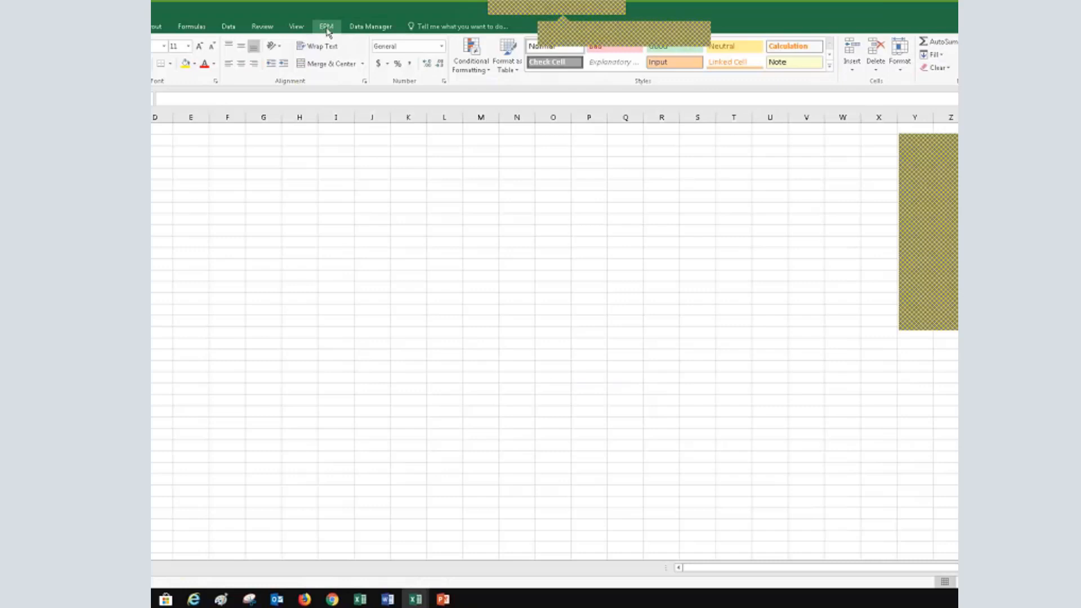
{"action": "left_click", "coordinate": [326, 28]}
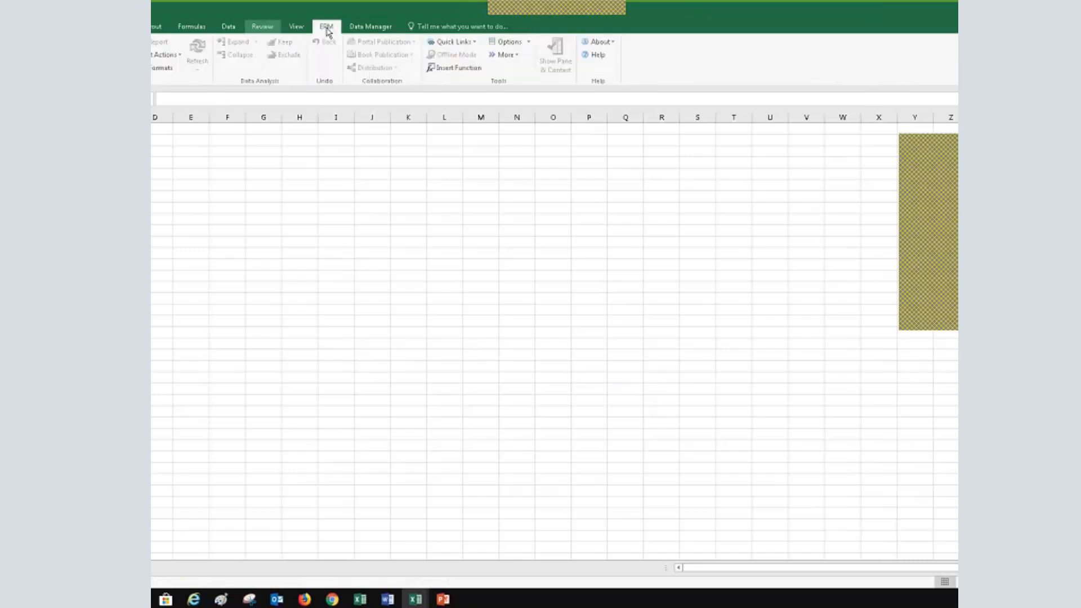
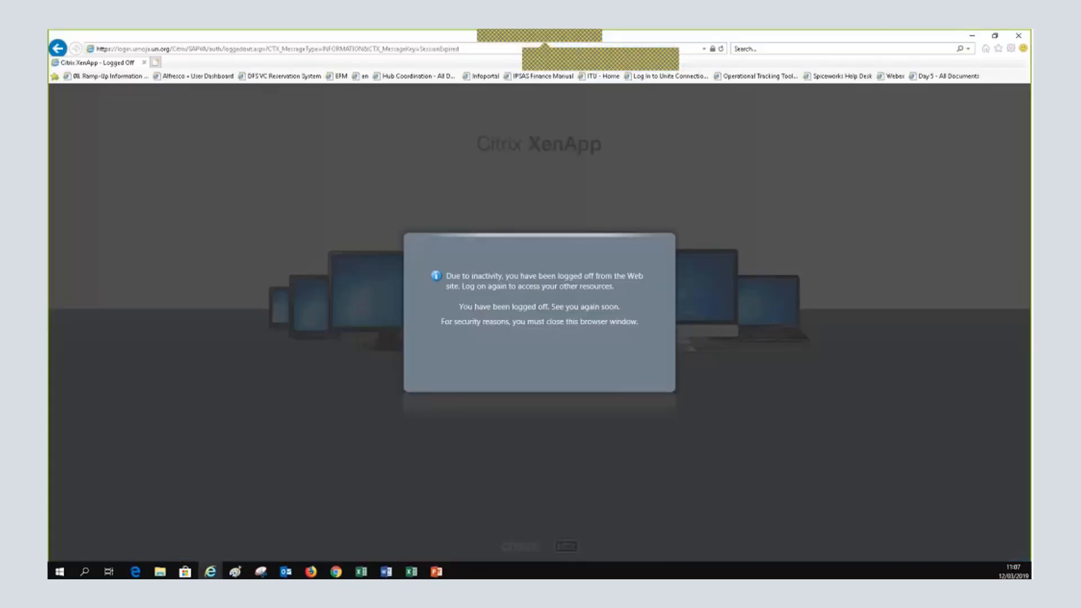
Sign back in at login.umoja.un.org with the Unite ID user name and password
{"action": "left_click", "coordinate": [217, 48]}
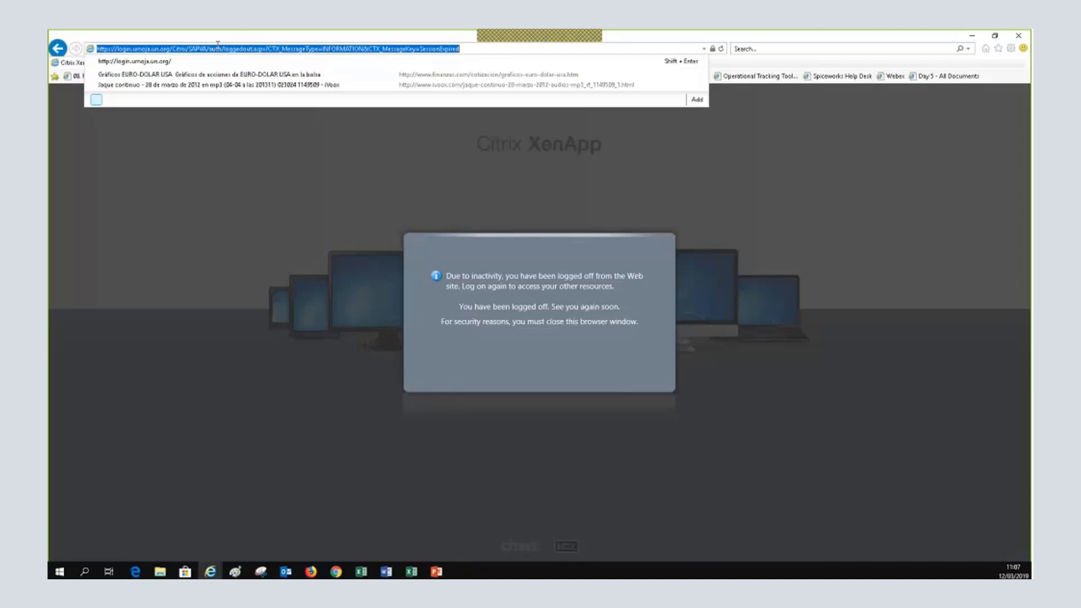
{"action": "type", "text": "lo"}
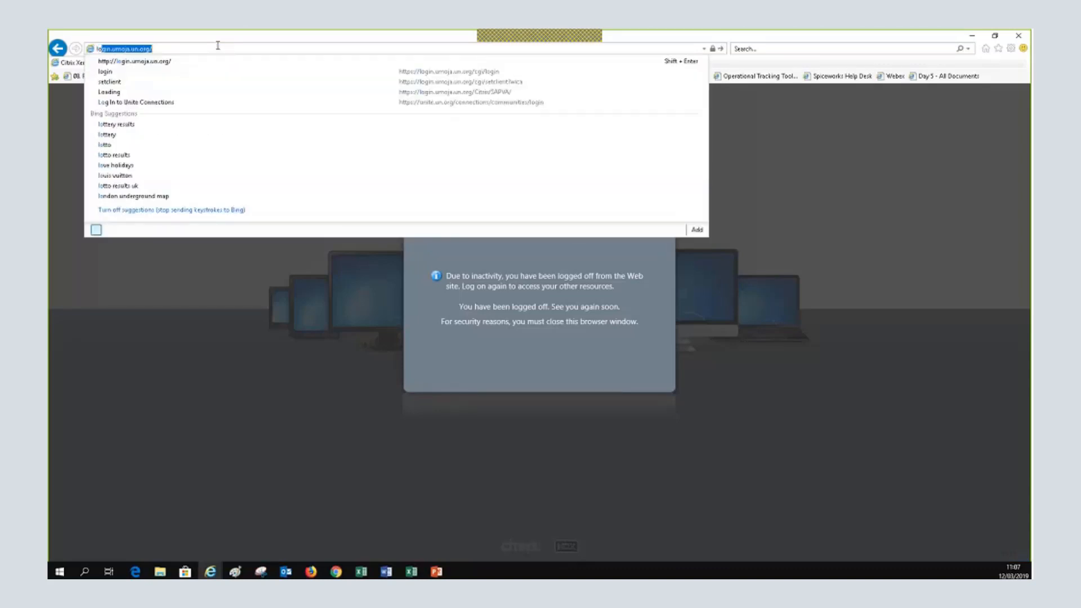
{"action": "type", "text": "gin.umoja.un.org/"}
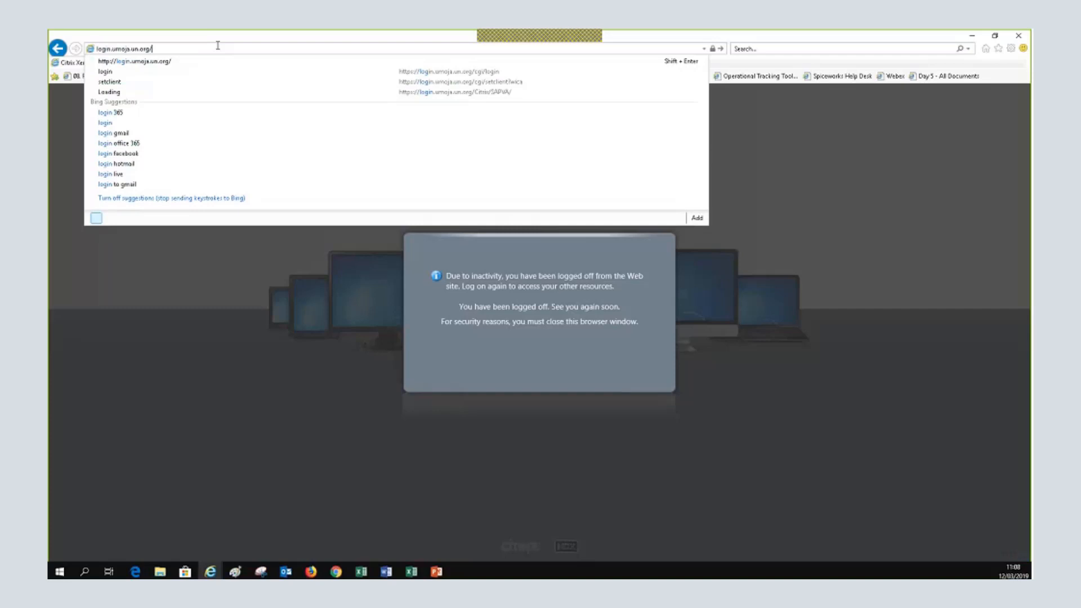
{"action": "key", "text": "Return"}
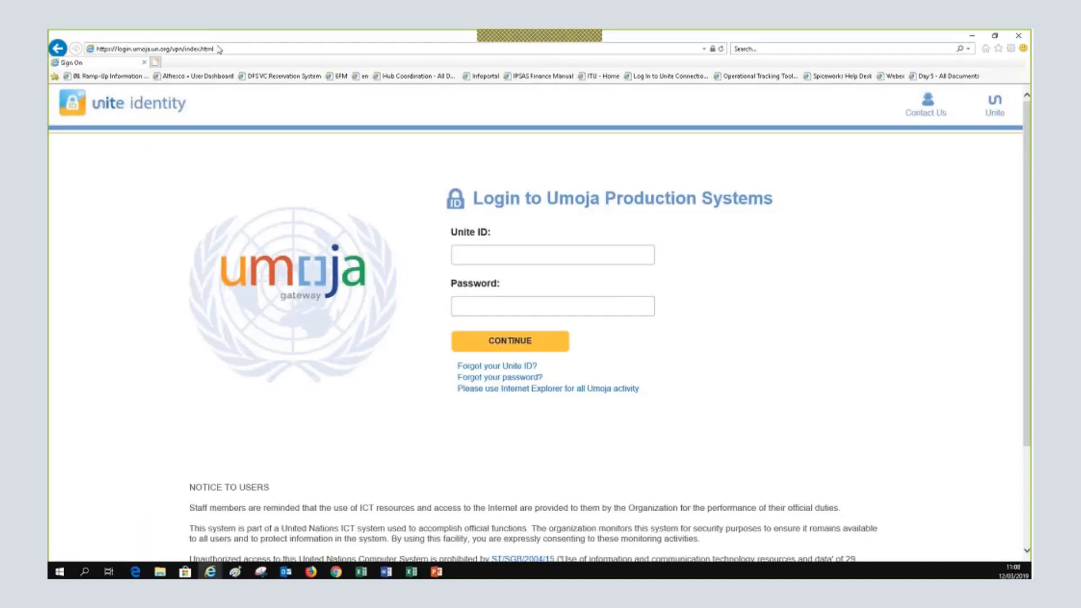
{"action": "type", "text": "ondo"}
{"action": "key", "text": "Tab"}
{"action": "type", "text": "****"}
{"action": "key", "text": "Return"}
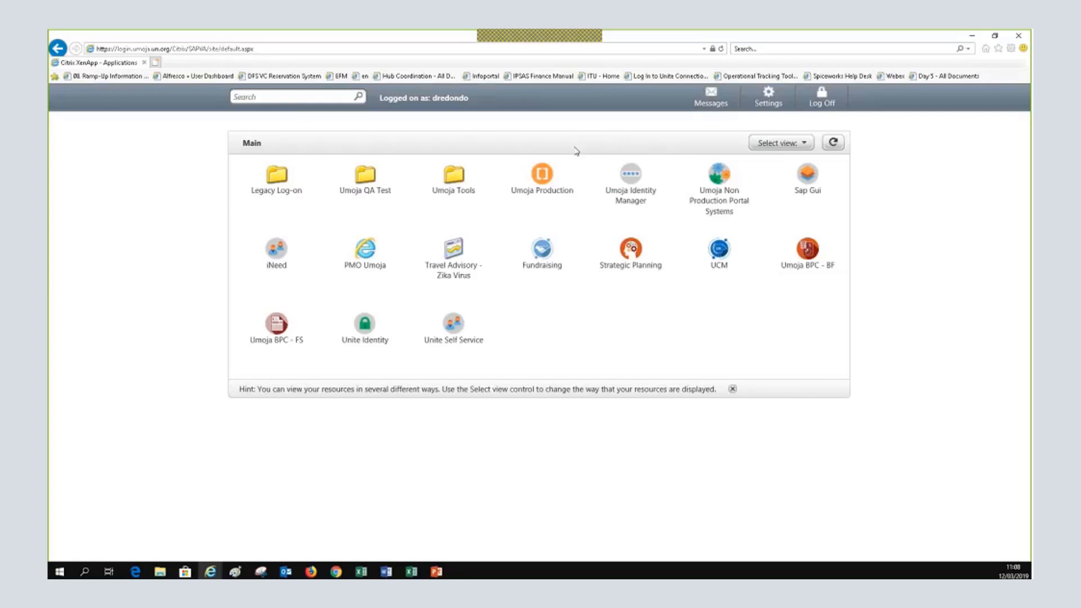
Launch Umoja BPC - BF from Citrix XenApp by opening its launch.ica file
{"action": "left_click", "coordinate": [805, 263]}
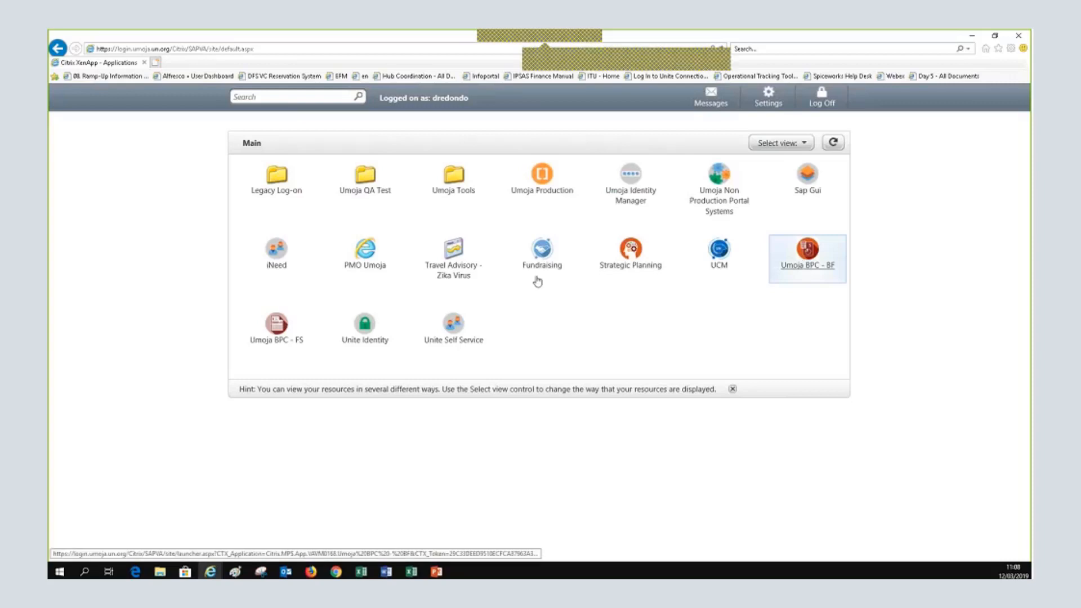
{"action": "left_click", "coordinate": [804, 270]}
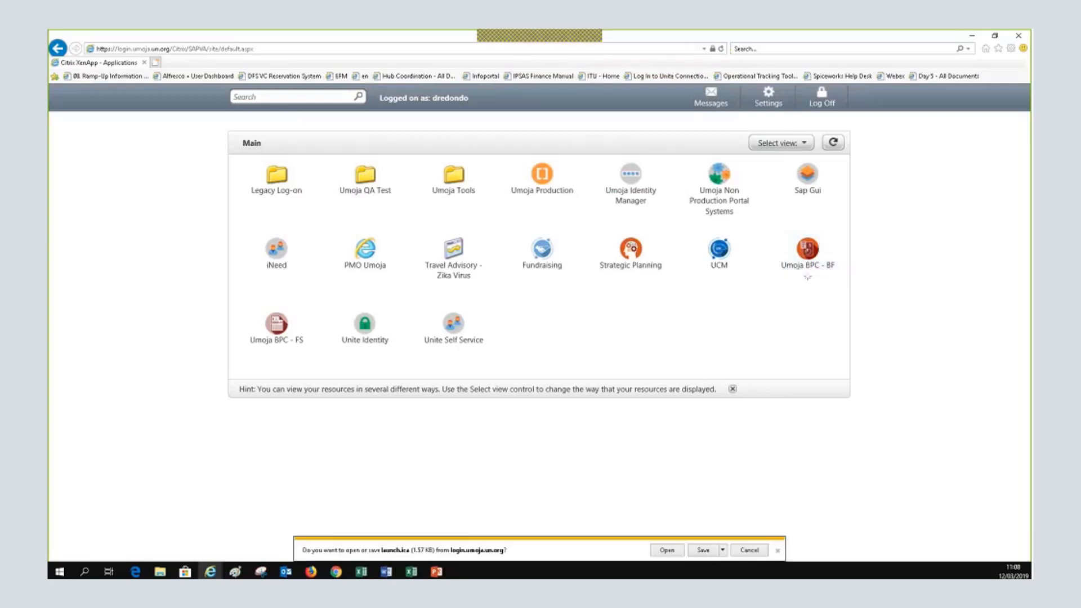
{"action": "left_click", "coordinate": [663, 550]}
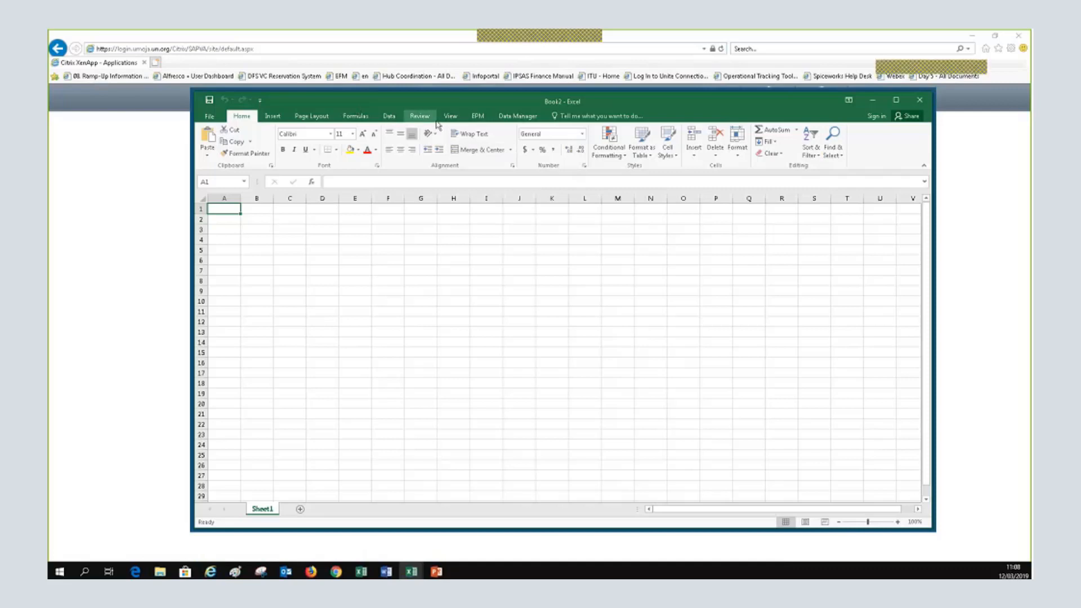
Abandon the EPM logon without choosing a connection and close the Excel workbook
{"action": "left_click", "coordinate": [477, 116]}
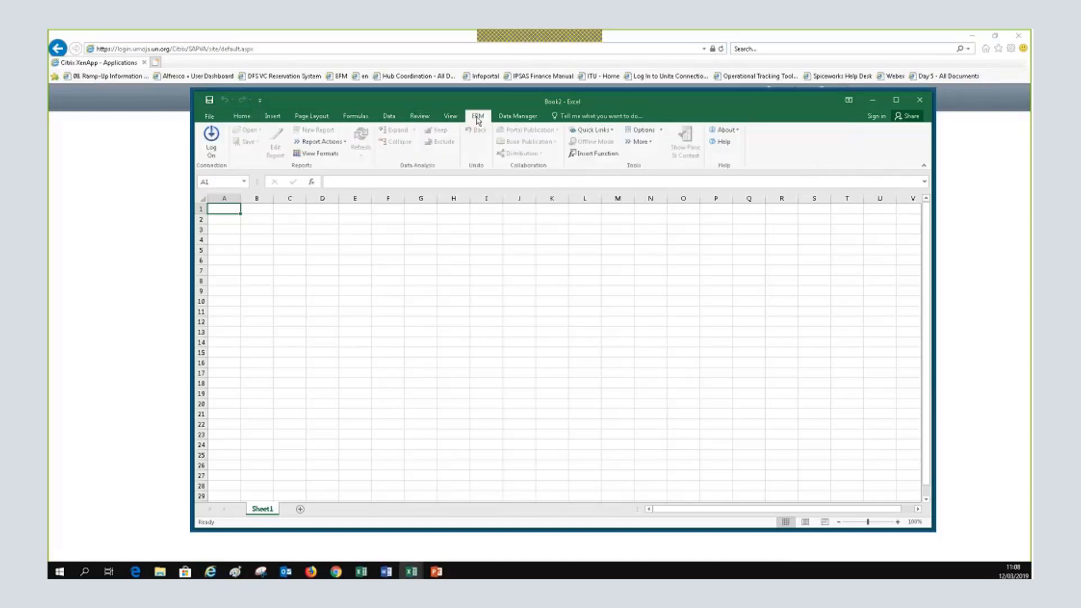
{"action": "left_click", "coordinate": [213, 141]}
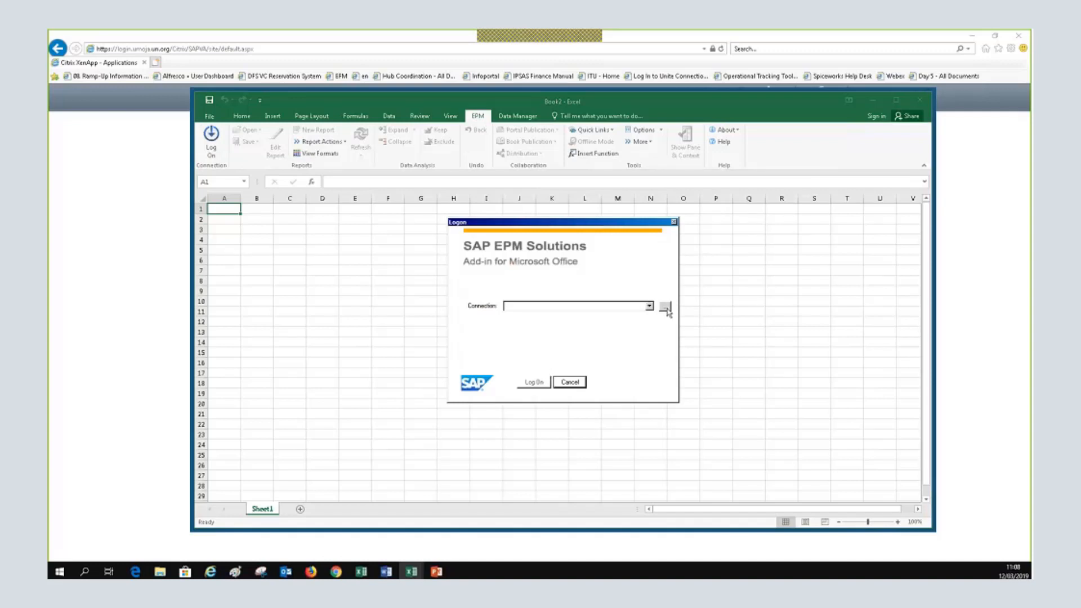
{"action": "left_click", "coordinate": [666, 309]}
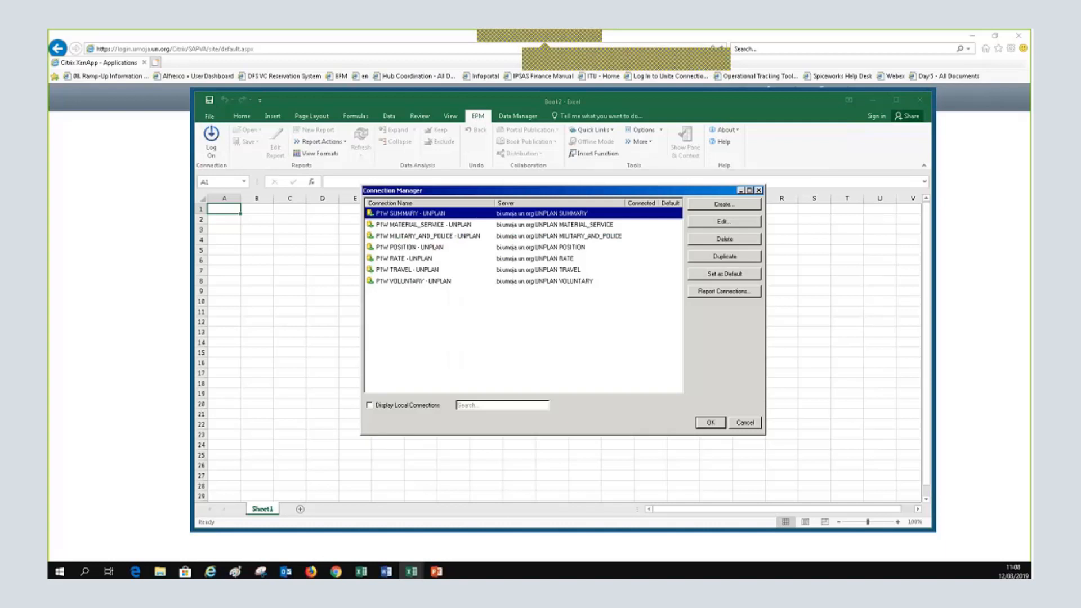
{"action": "left_click", "coordinate": [711, 423]}
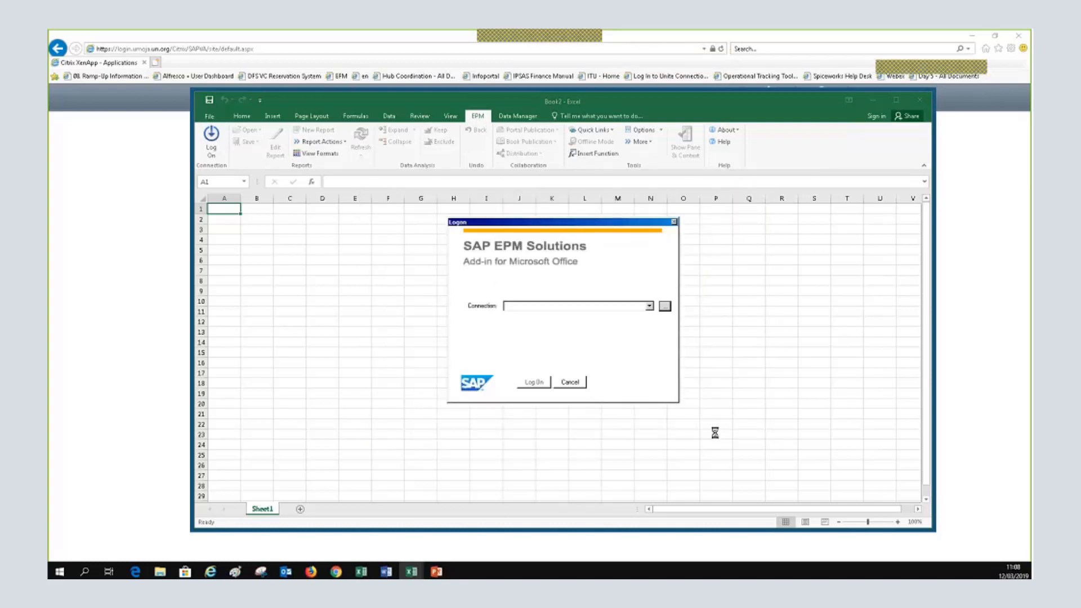
{"action": "left_click", "coordinate": [673, 222]}
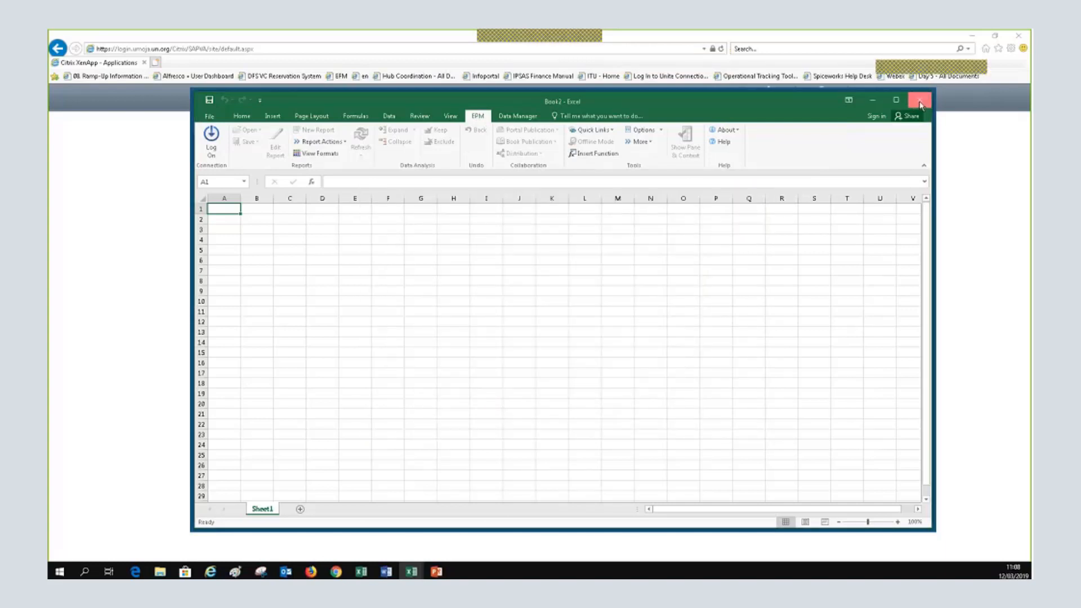
{"action": "left_click", "coordinate": [920, 104]}
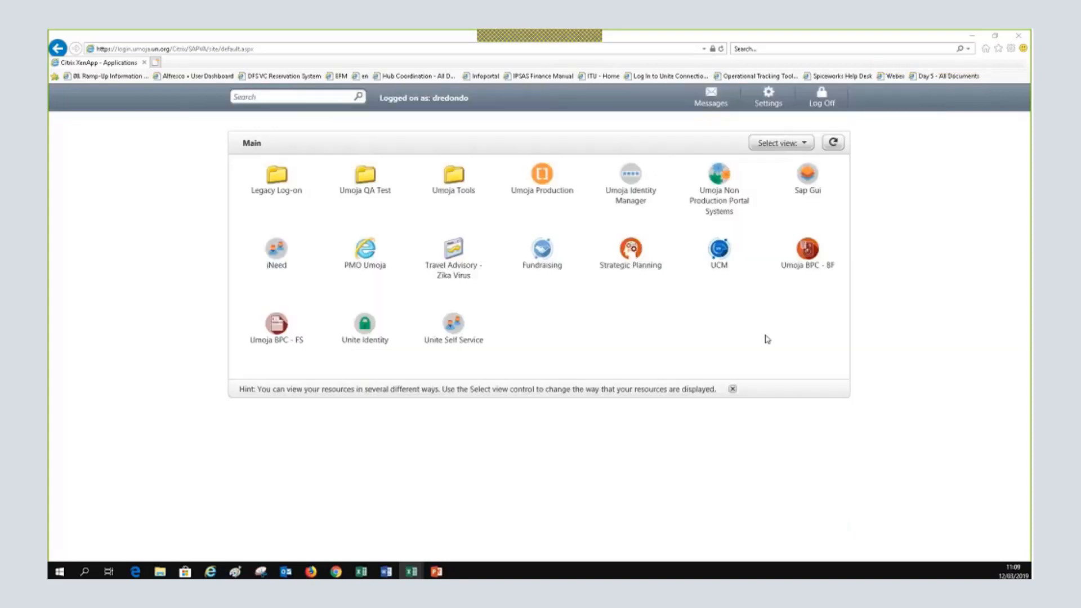
Close the old browser and open a new, maximized Internet Explorer window
{"action": "left_click", "coordinate": [1020, 37]}
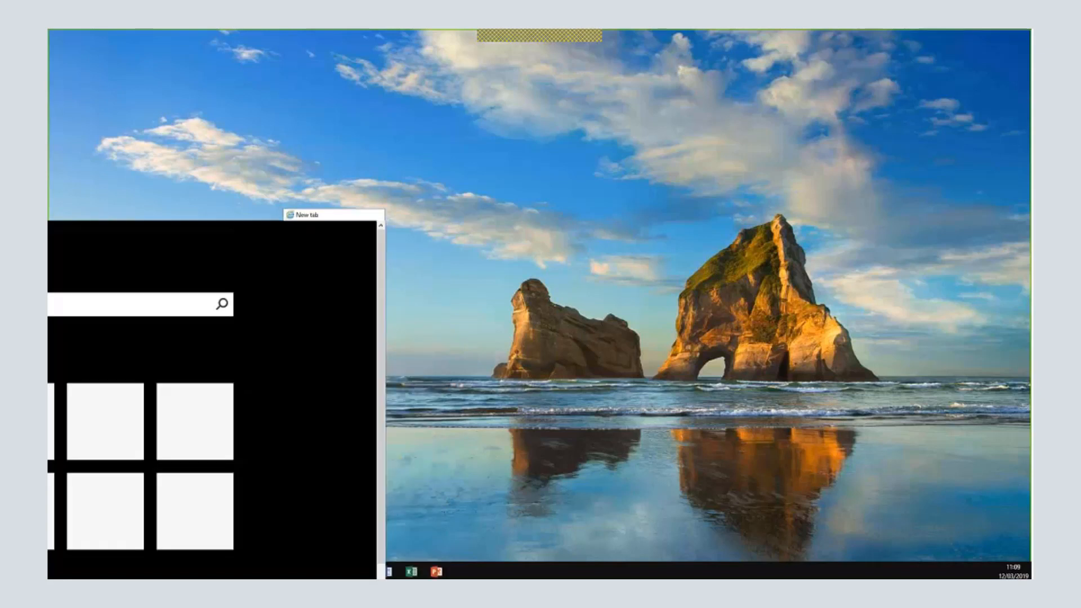
{"action": "left_click_drag", "start_coordinate": [154, 199], "coordinate": [153, 199]}
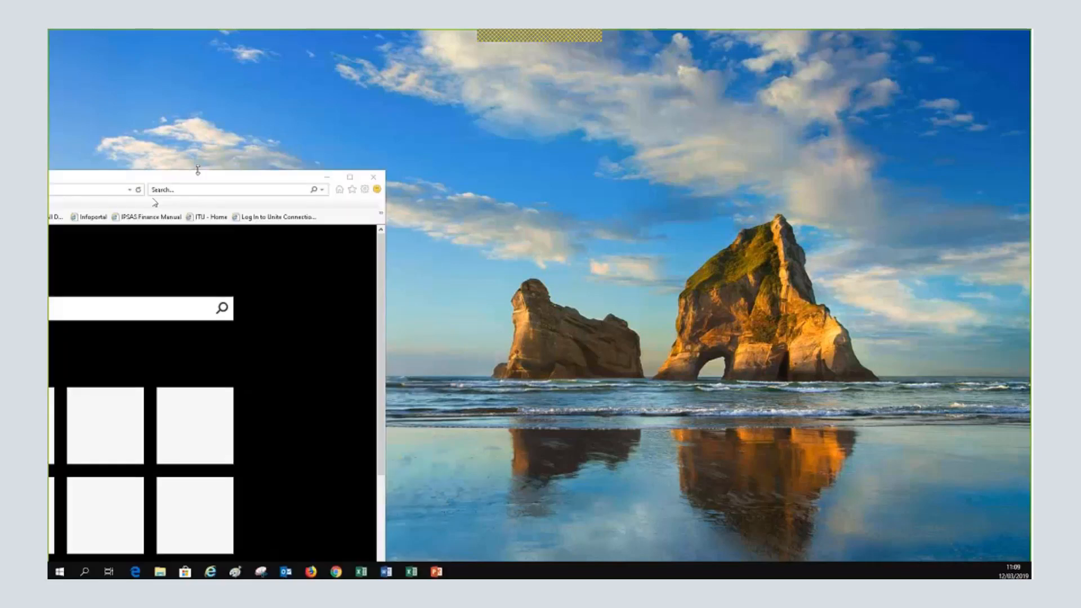
{"action": "left_click_drag", "start_coordinate": [197, 170], "coordinate": [570, 156]}
{"action": "left_click", "coordinate": [722, 166]}
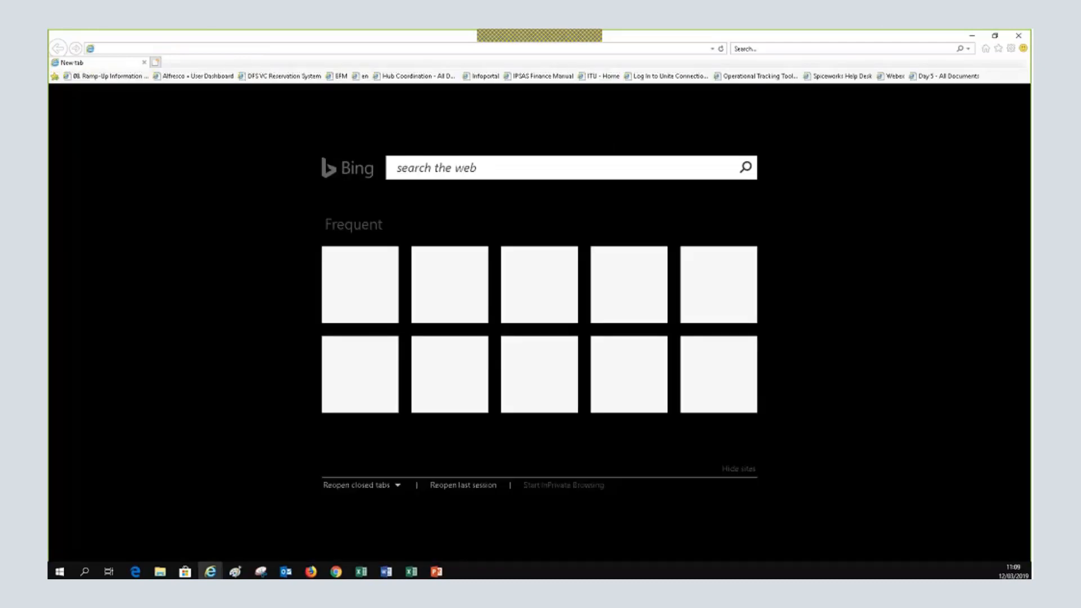
Sign in at loginbrind.umoja.un.org with the re-entered password
{"action": "left_click", "coordinate": [225, 48]}
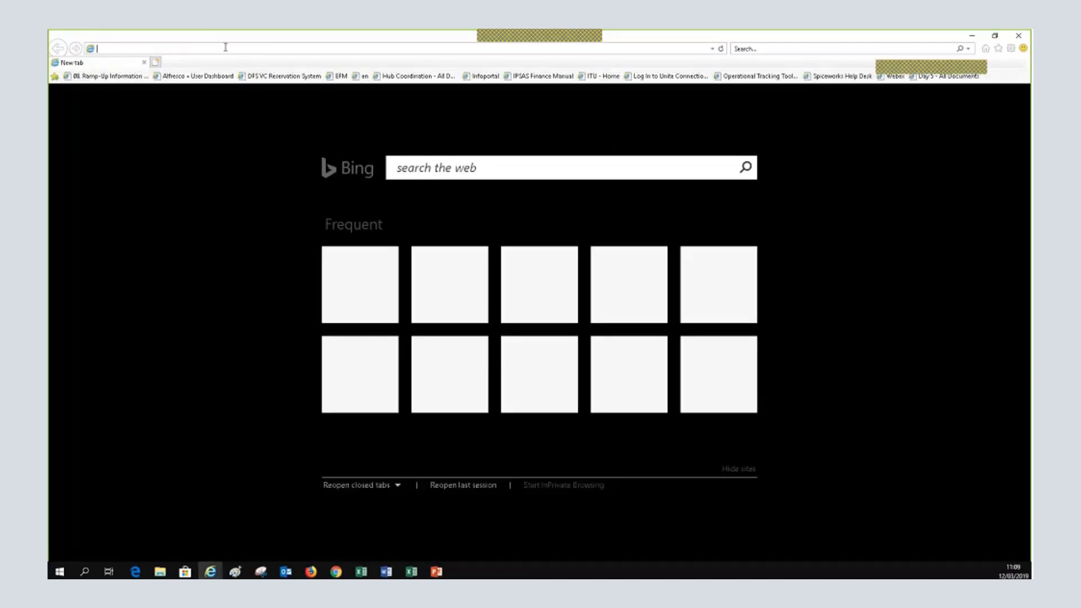
{"action": "type", "text": "login"}
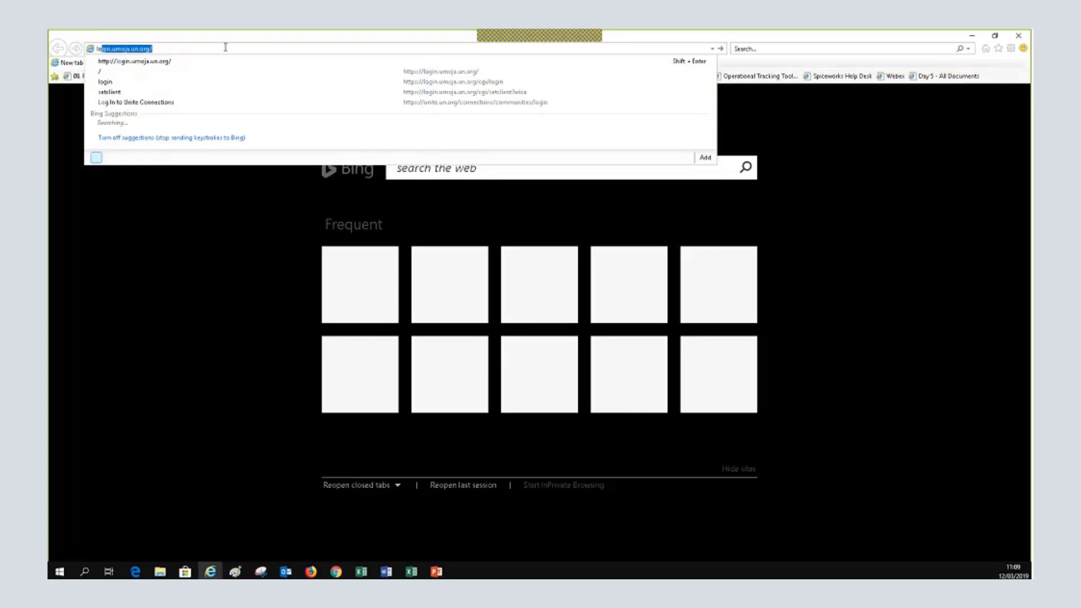
{"action": "type", "text": "brind.u"}
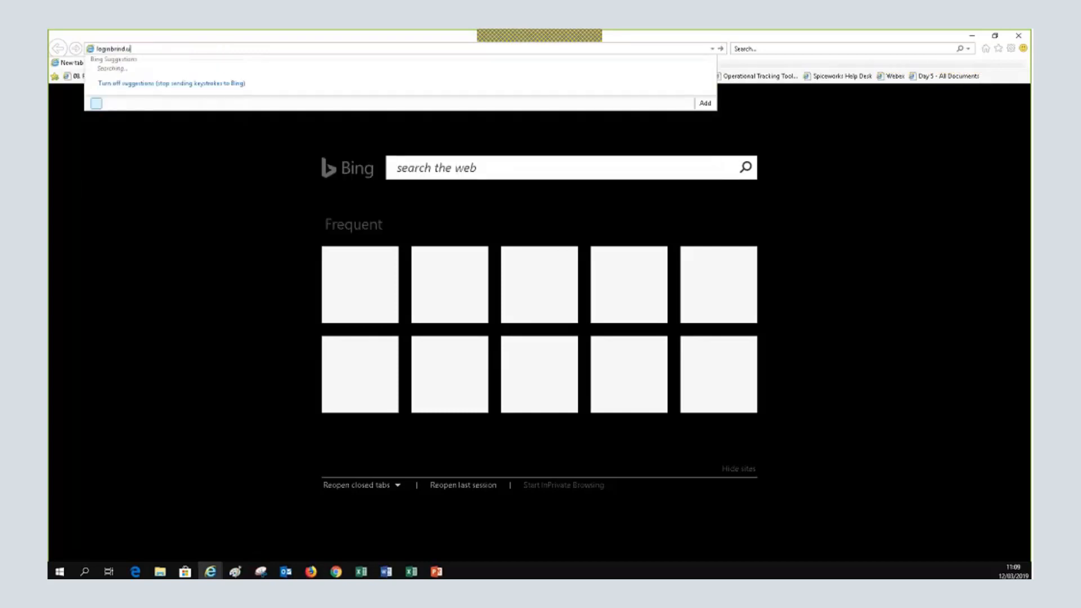
{"action": "type", "text": "moja.un.org"}
{"action": "key", "text": "Return"}
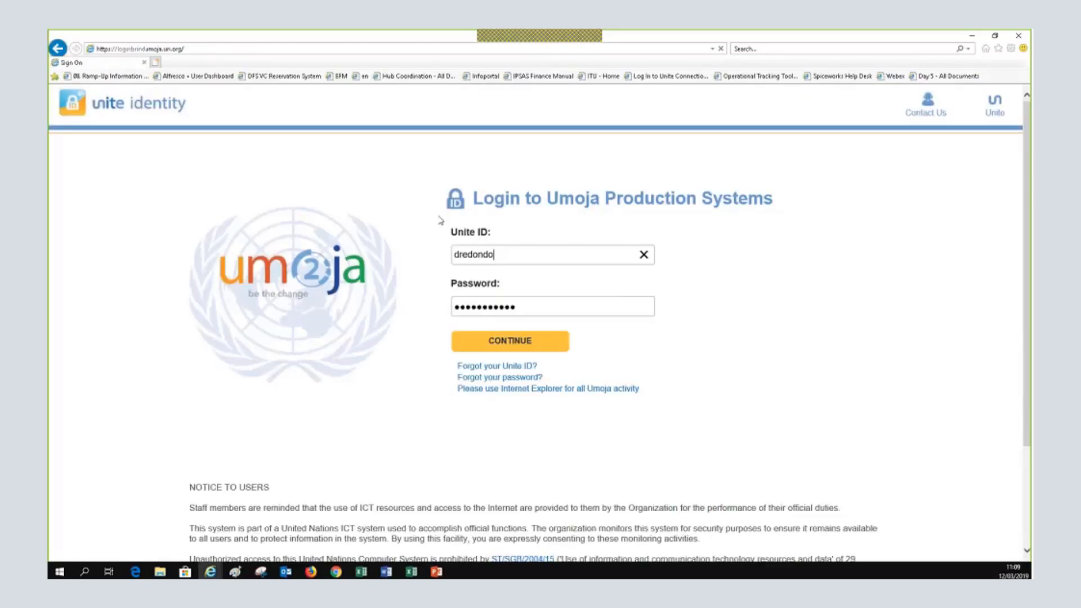
{"action": "left_click", "coordinate": [535, 308]}
{"action": "type", "text": "•••••••••••"}
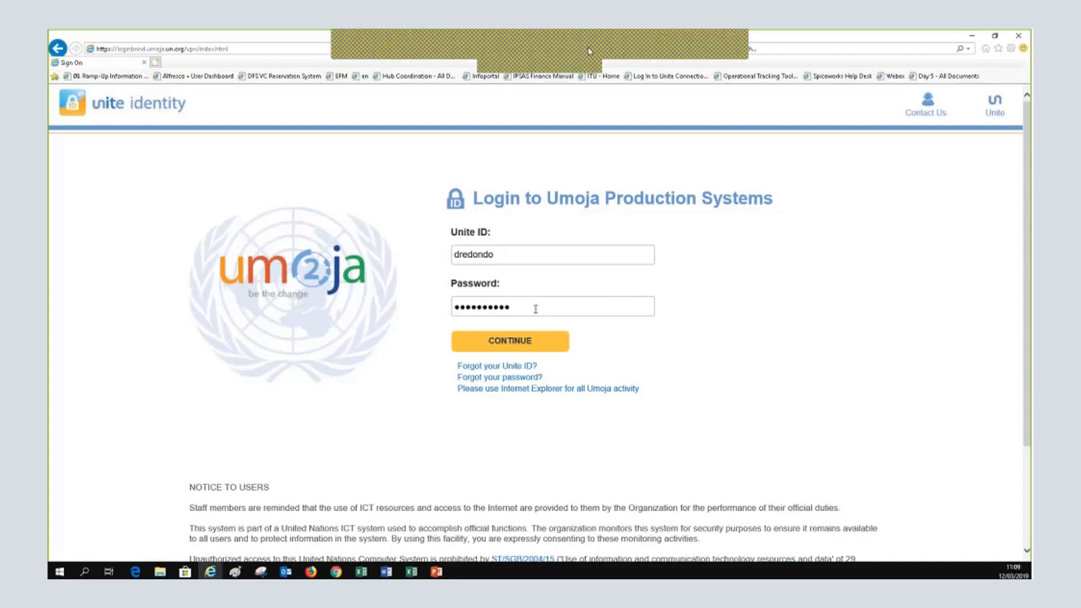
{"action": "type", "text": "•"}
{"action": "left_click", "coordinate": [676, 42]}
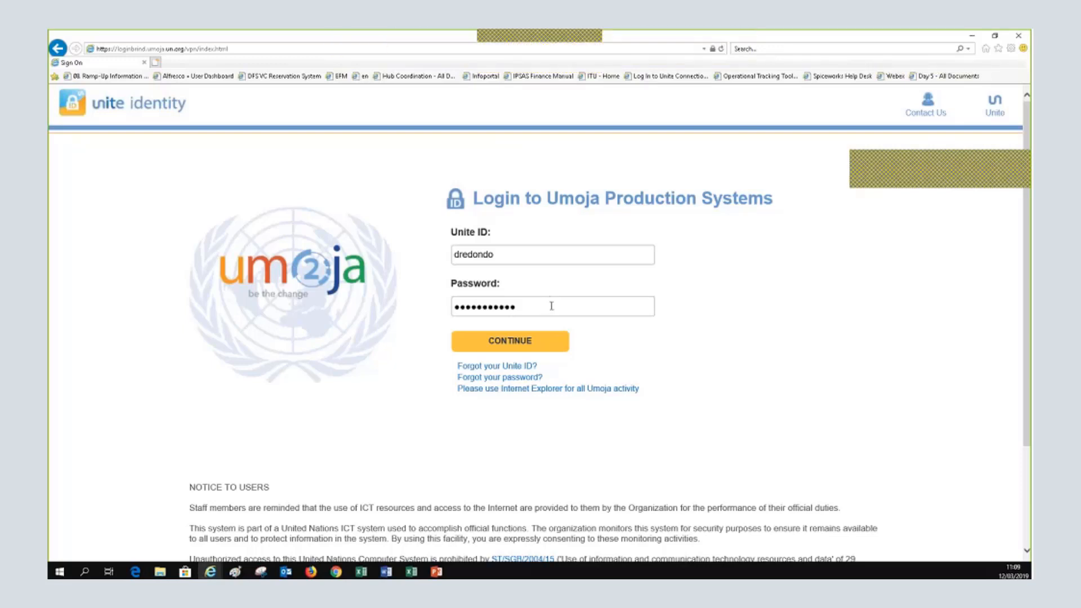
{"action": "key", "text": "Return"}
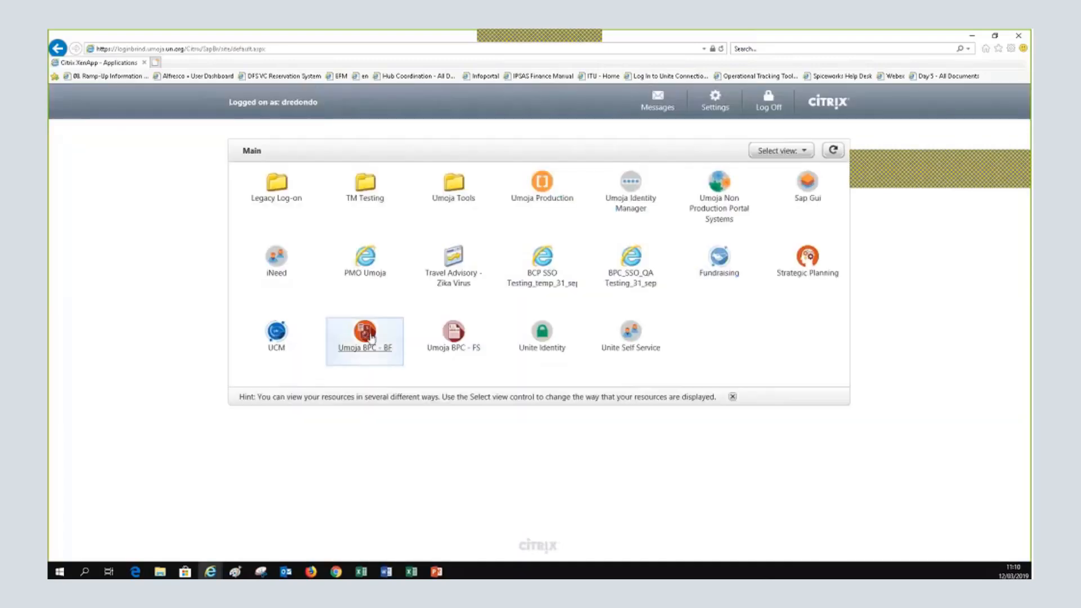
Start Umoja BPC - BF from its Citrix tile and open launch.ica to bring up Excel
{"action": "left_click", "coordinate": [369, 336]}
{"action": "left_click", "coordinate": [666, 550]}
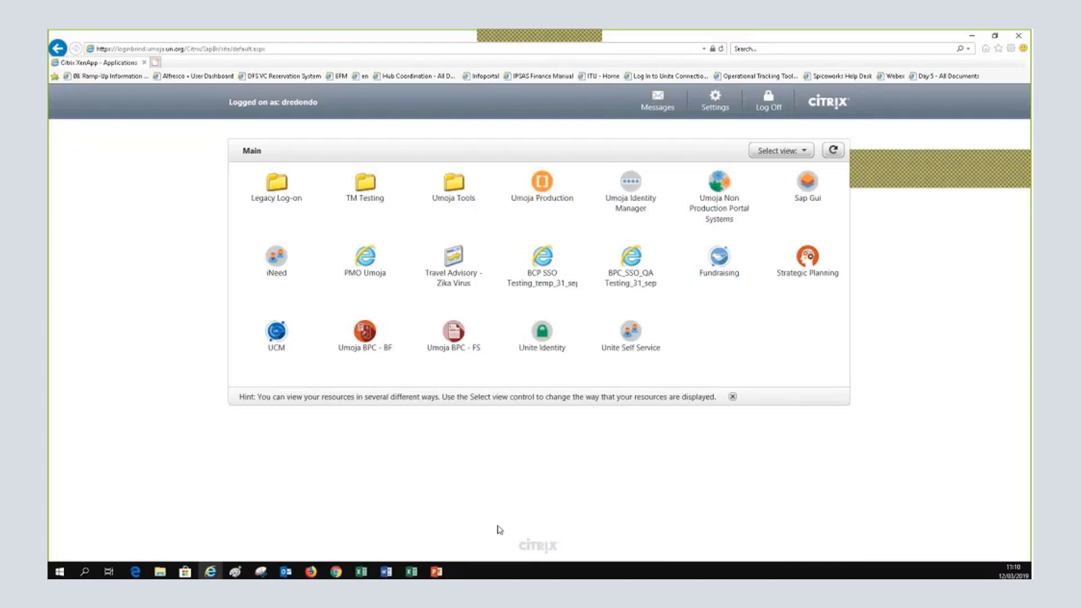
{"action": "mouse_move", "coordinate": [438, 572]}
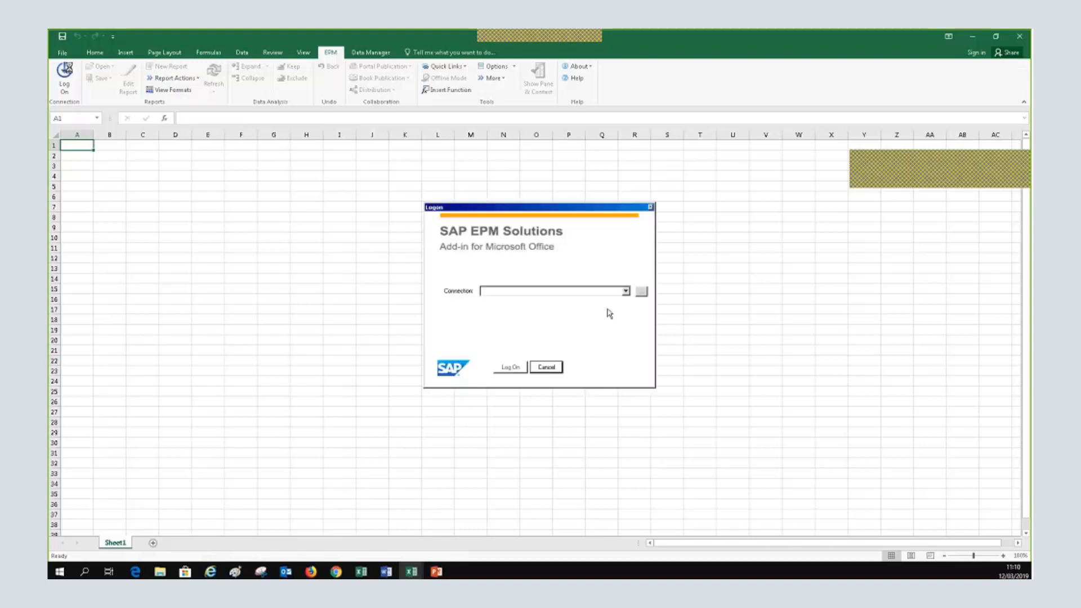
Cancel the SAP EPM logon, close the extra Excel window, and switch between windows
{"action": "left_click", "coordinate": [641, 291]}
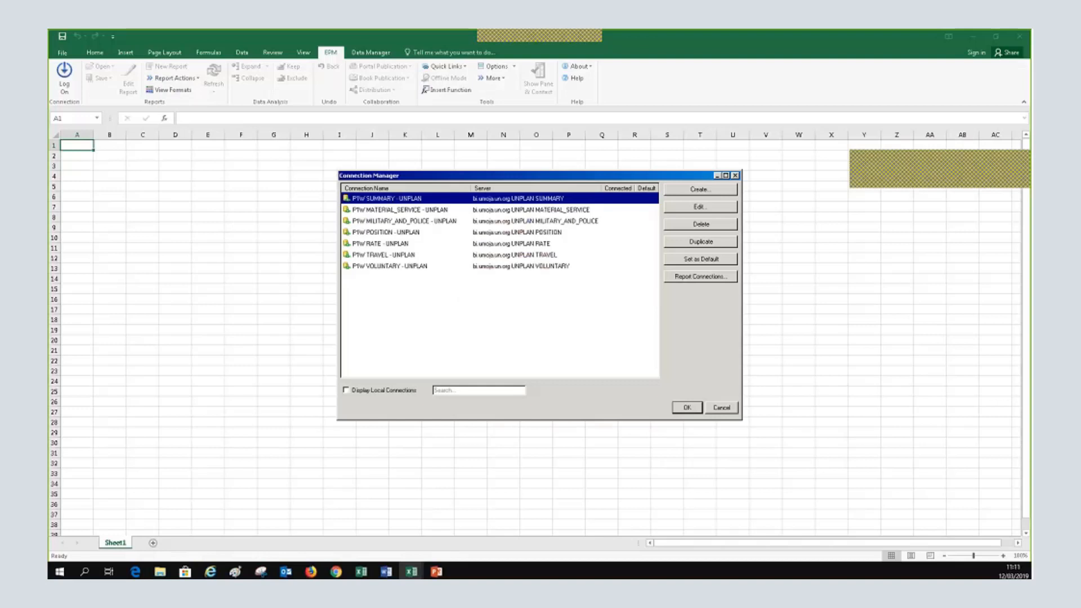
{"action": "left_click", "coordinate": [686, 407]}
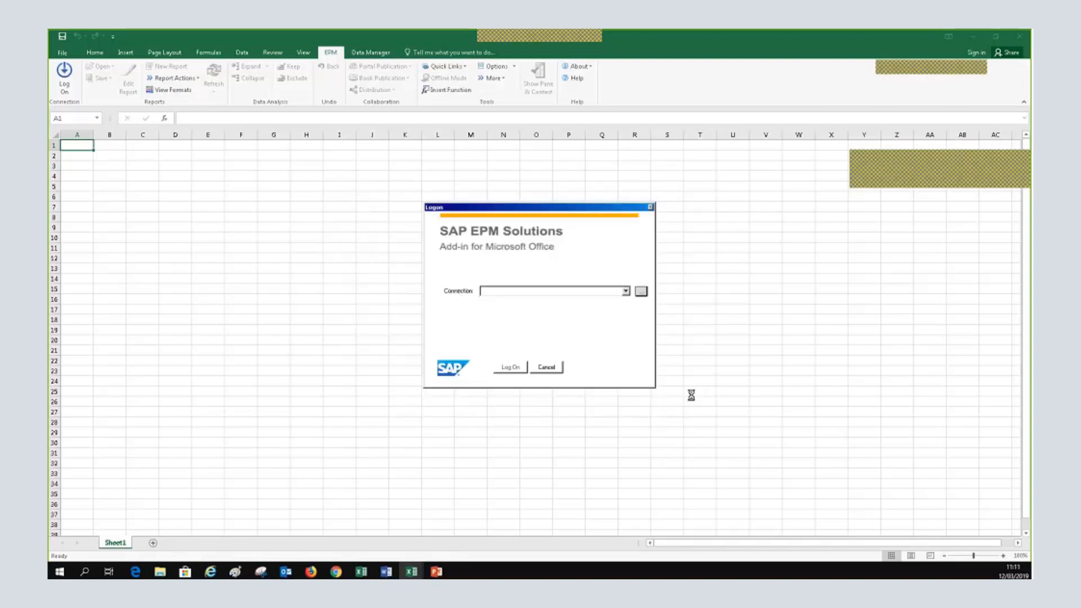
{"action": "left_click", "coordinate": [556, 369]}
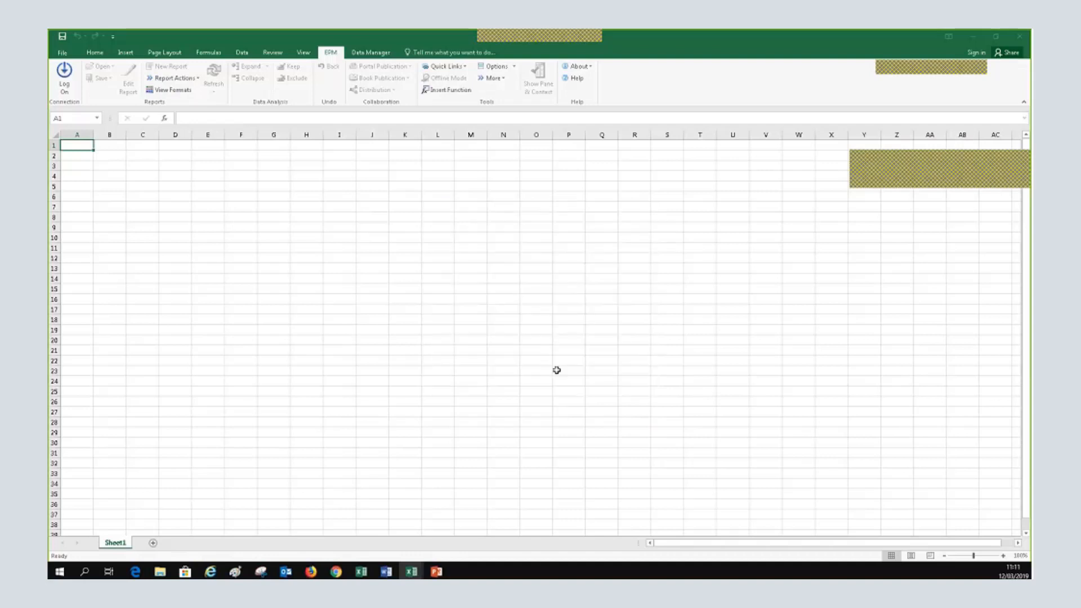
{"action": "left_click", "coordinate": [1017, 39]}
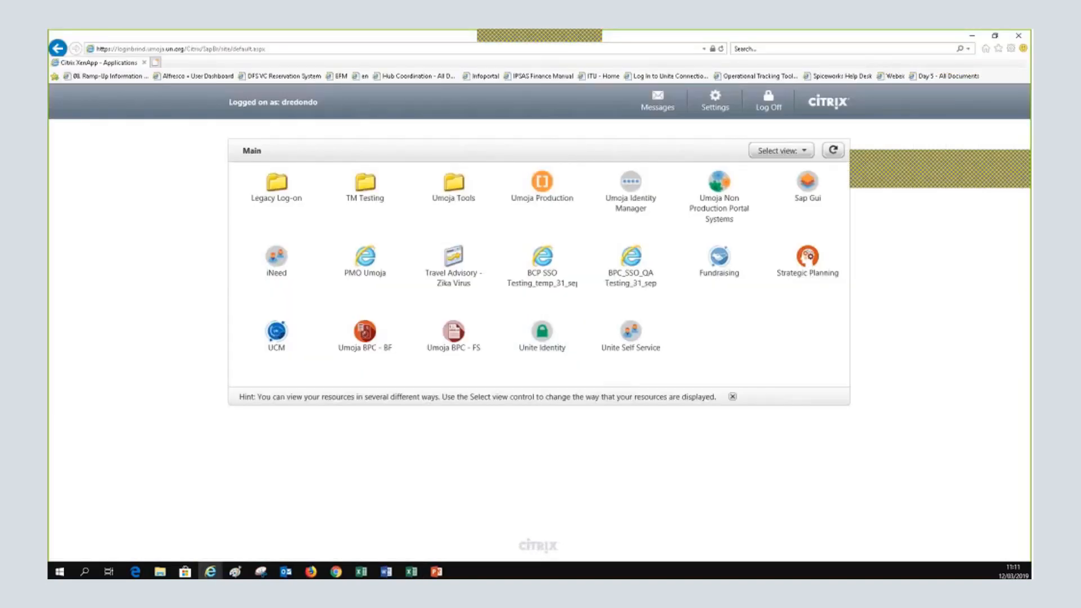
{"action": "key", "text": "alt+Tab"}
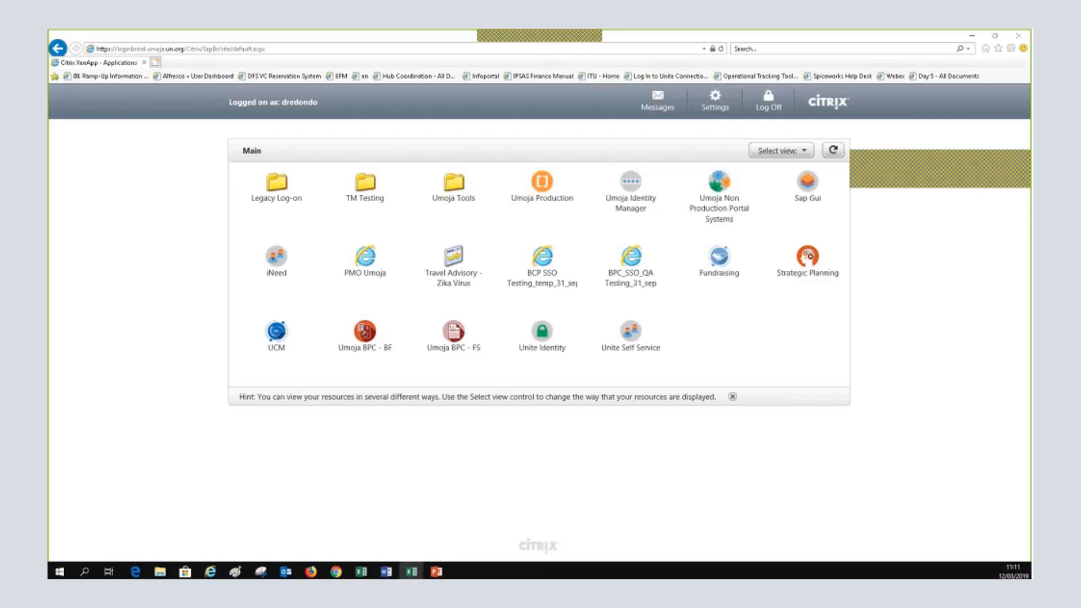
{"action": "key", "text": "alt+Tab"}
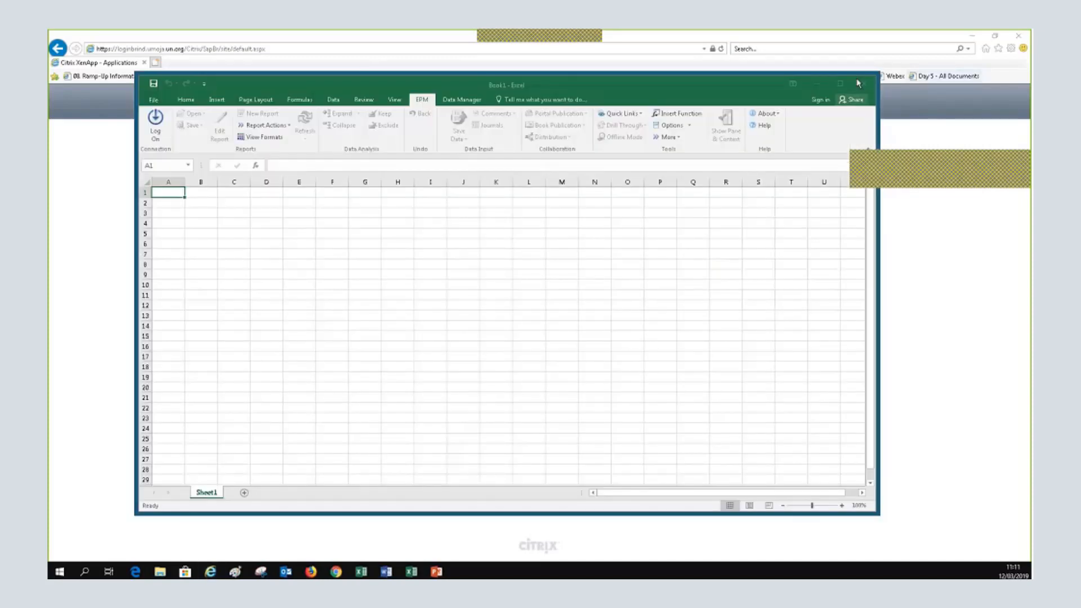
Maximize Excel, start the EPM logon, and open the connection list
{"action": "left_click", "coordinate": [840, 83]}
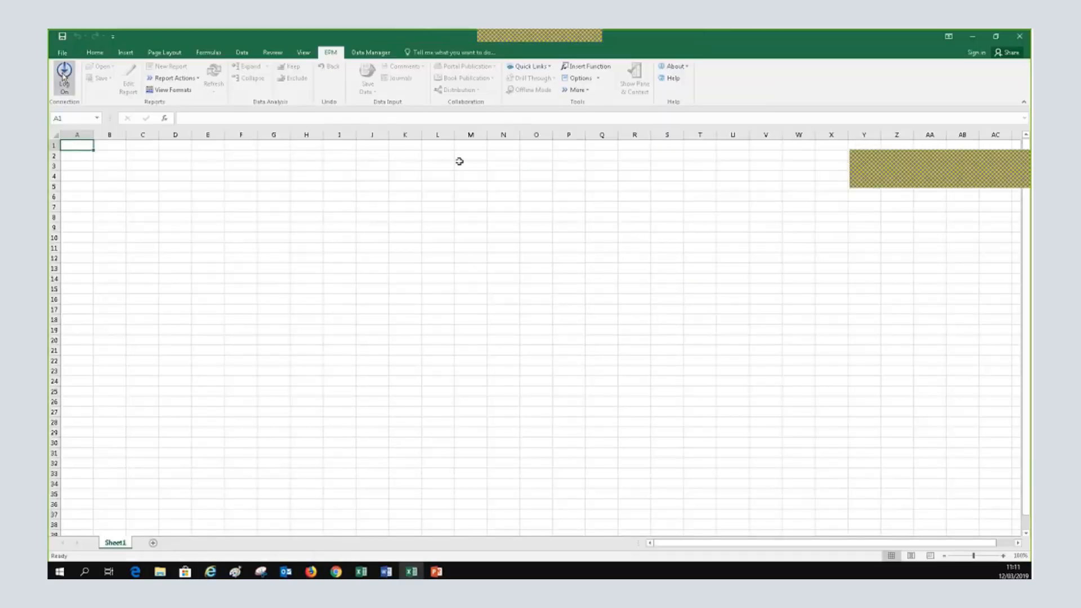
{"action": "left_click", "coordinate": [64, 76]}
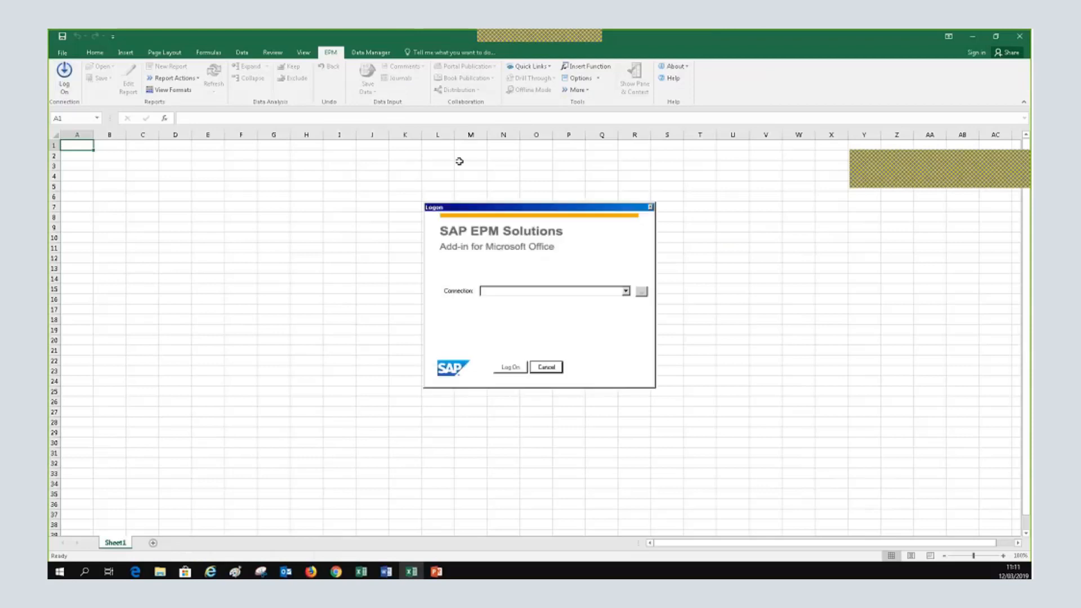
{"action": "left_click", "coordinate": [626, 293]}
Browse the full connection manager list and close it without choosing a connection
{"action": "left_click", "coordinate": [641, 292]}
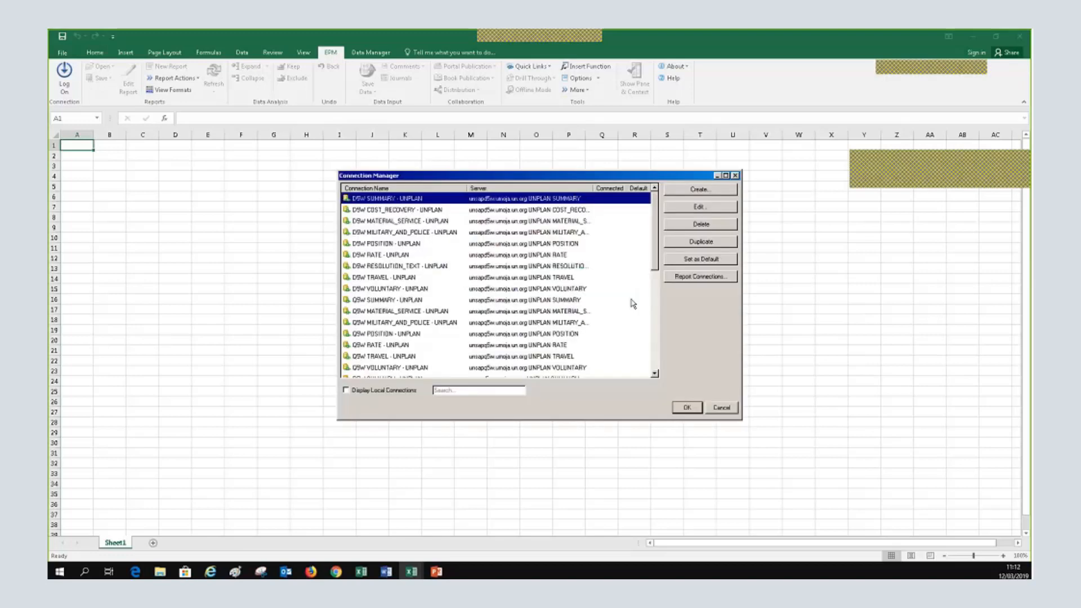
{"action": "scroll", "coordinate": [557, 338], "scroll_direction": "down", "scroll_amount": 15}
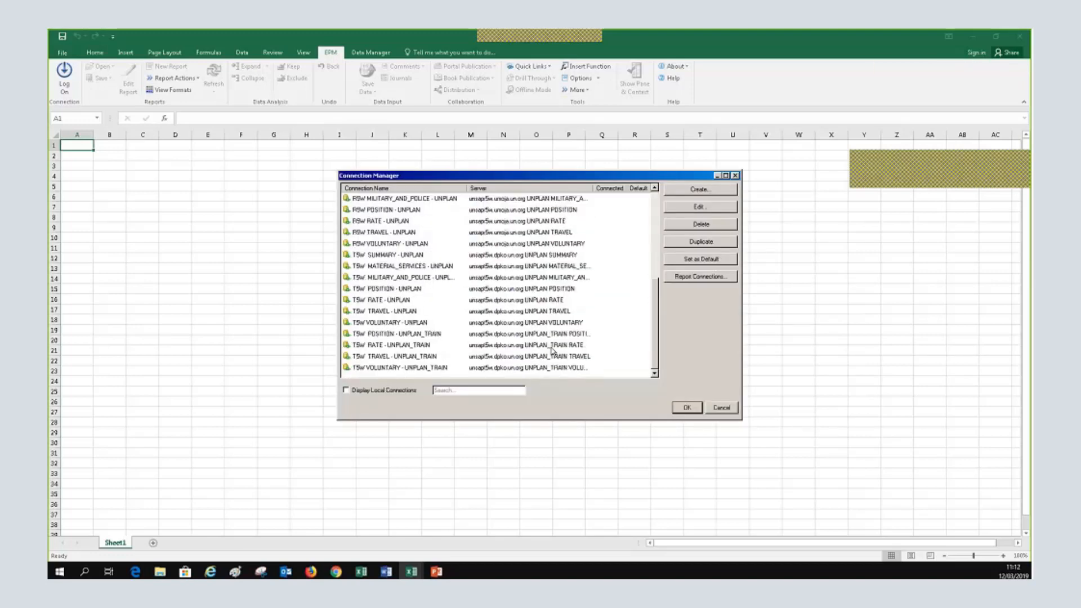
{"action": "scroll", "coordinate": [551, 350], "scroll_direction": "up", "scroll_amount": 10}
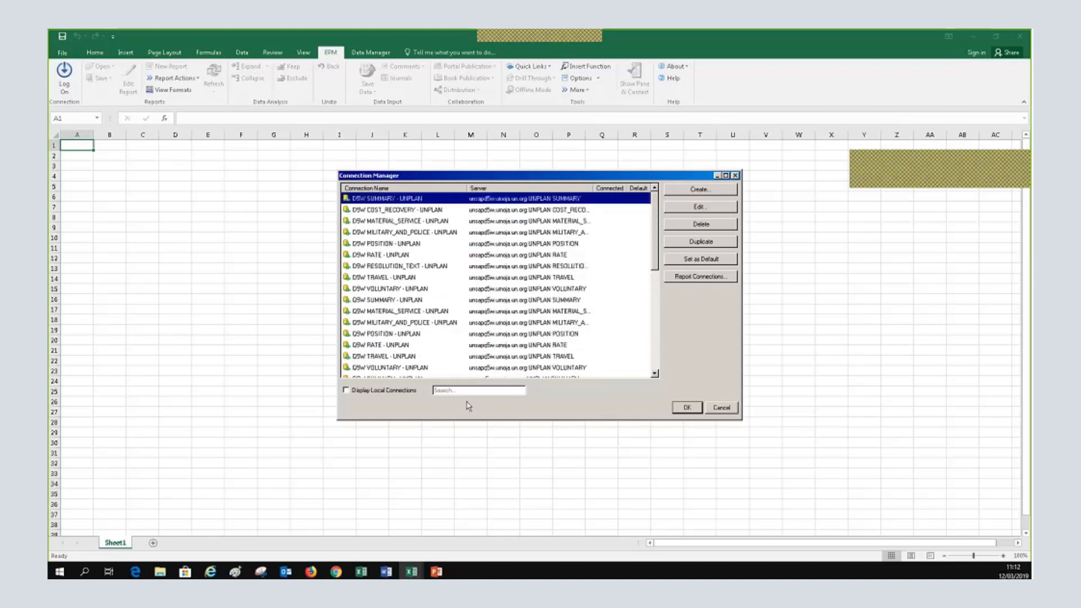
{"action": "left_click", "coordinate": [722, 408]}
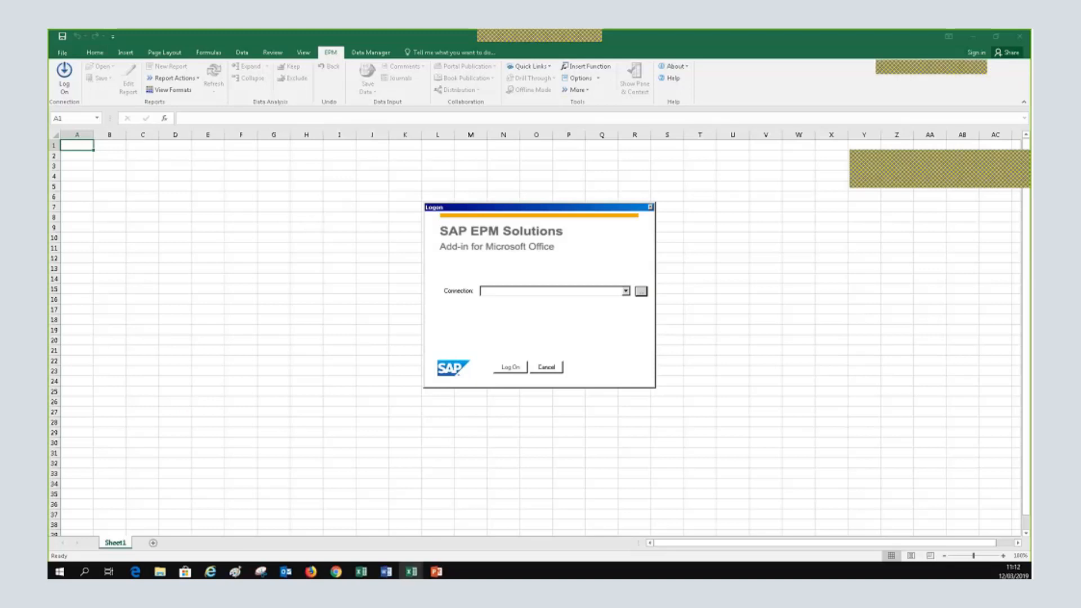
{"action": "left_click", "coordinate": [548, 368]}
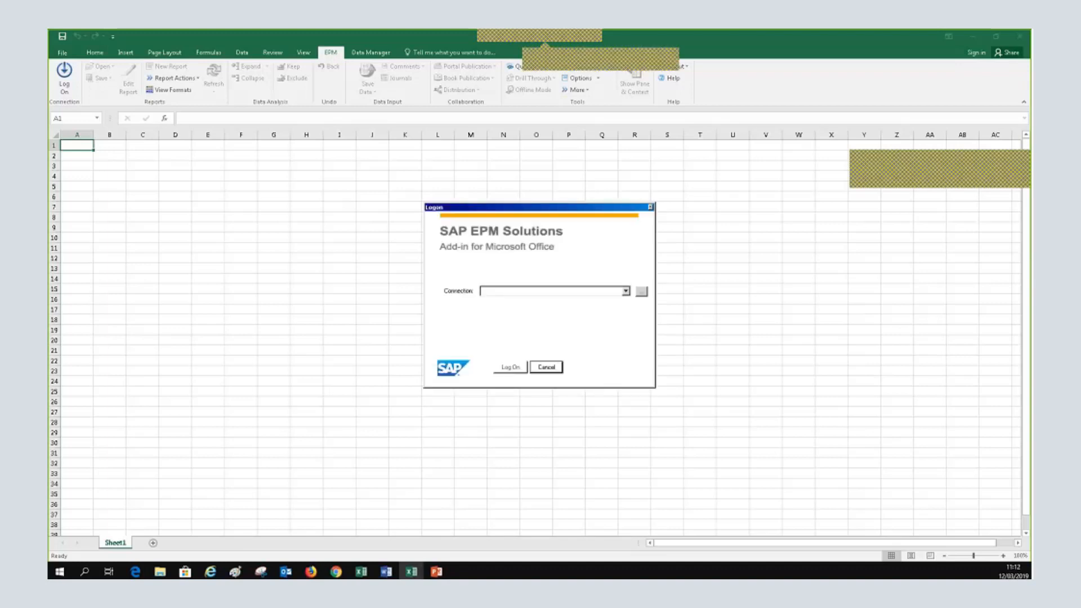
Choose the T5W POSITION - UNPLAN connection by filtering on 't', then enter the user name
{"action": "left_click", "coordinate": [641, 293]}
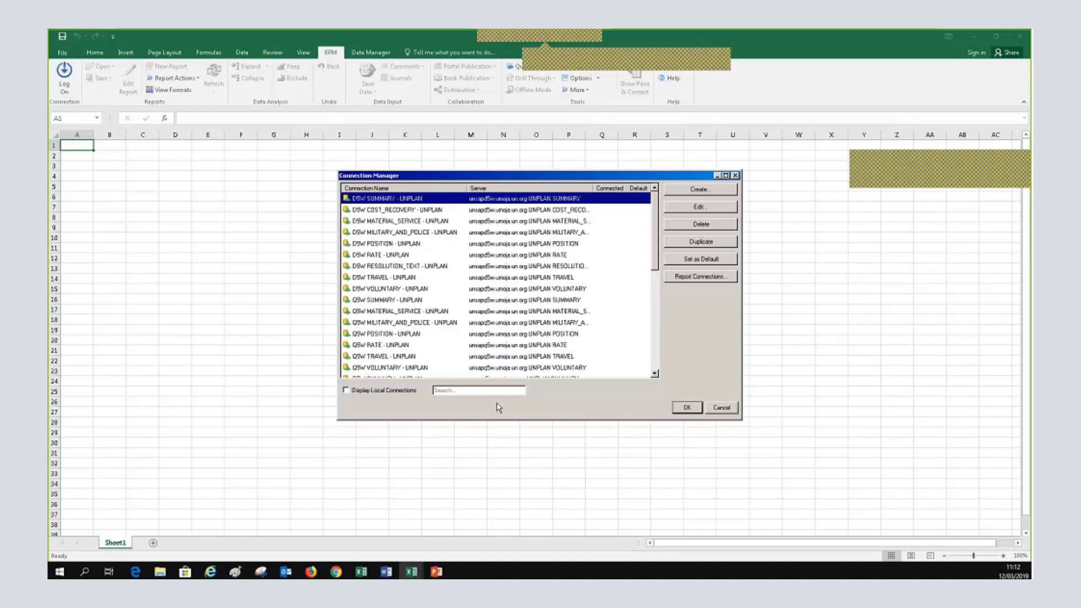
{"action": "left_click", "coordinate": [480, 390]}
{"action": "type", "text": "t5"}
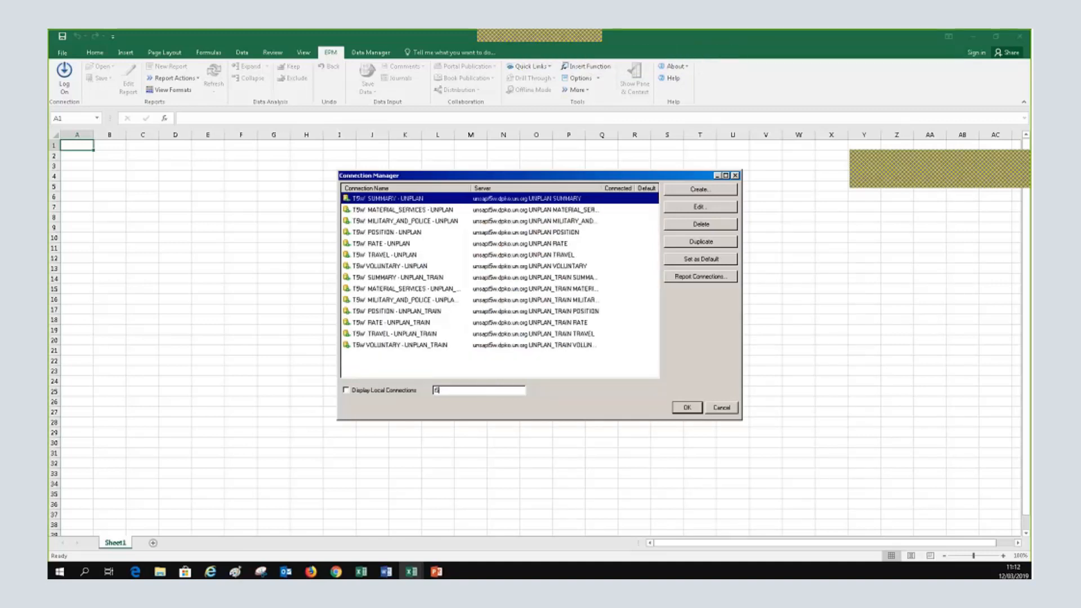
{"action": "left_click", "coordinate": [447, 233]}
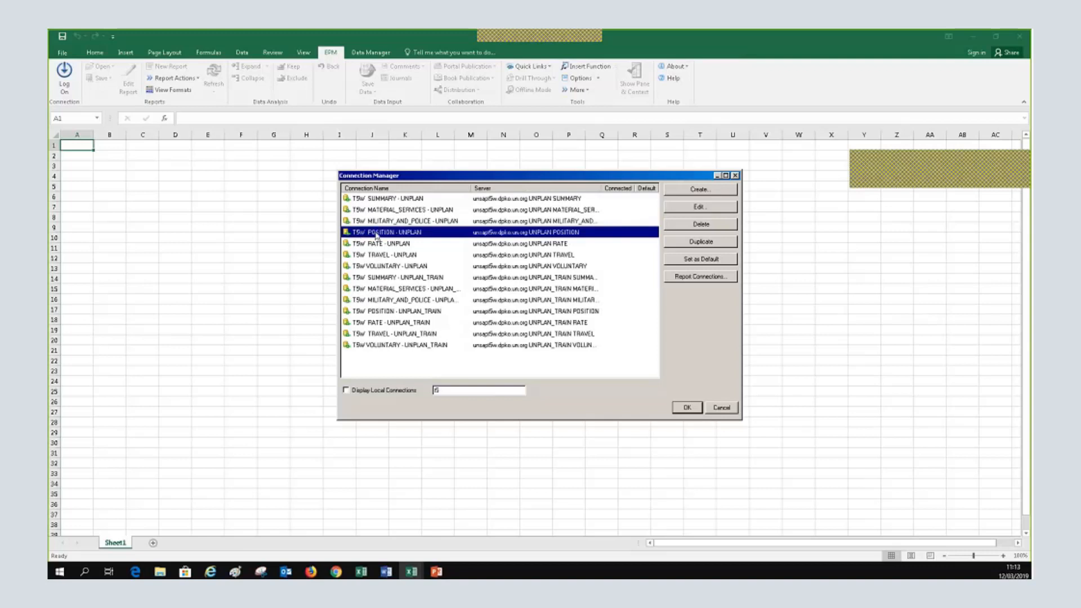
{"action": "double_click", "coordinate": [376, 236]}
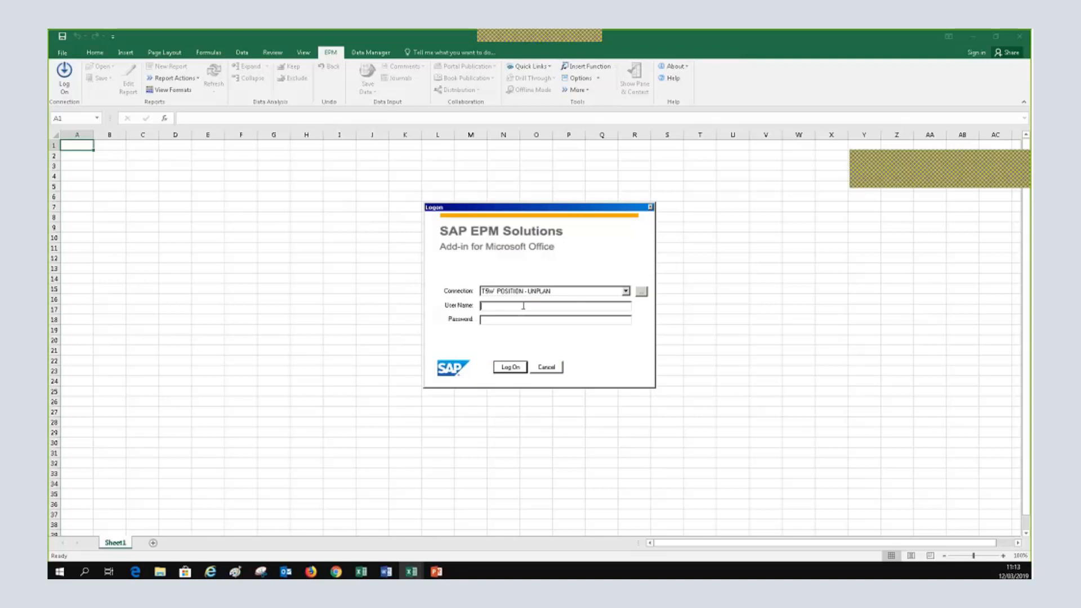
{"action": "type", "text": "1ECE"}
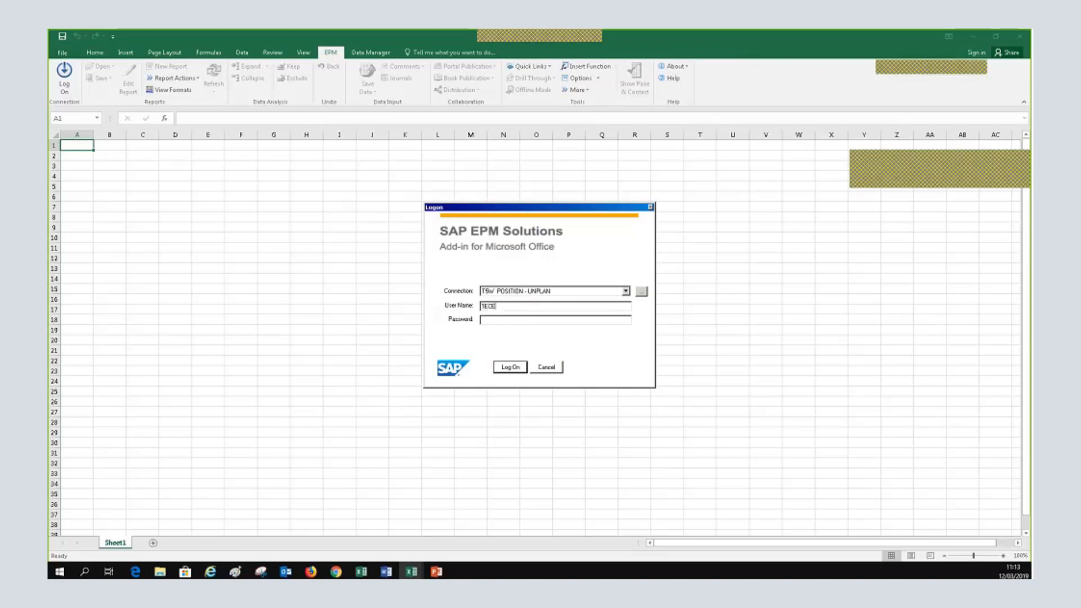
{"action": "type", "text": "SP01"}
Enter the password and log on to the T5W POSITION - UNPLAN connection
{"action": "key", "text": "Tab"}
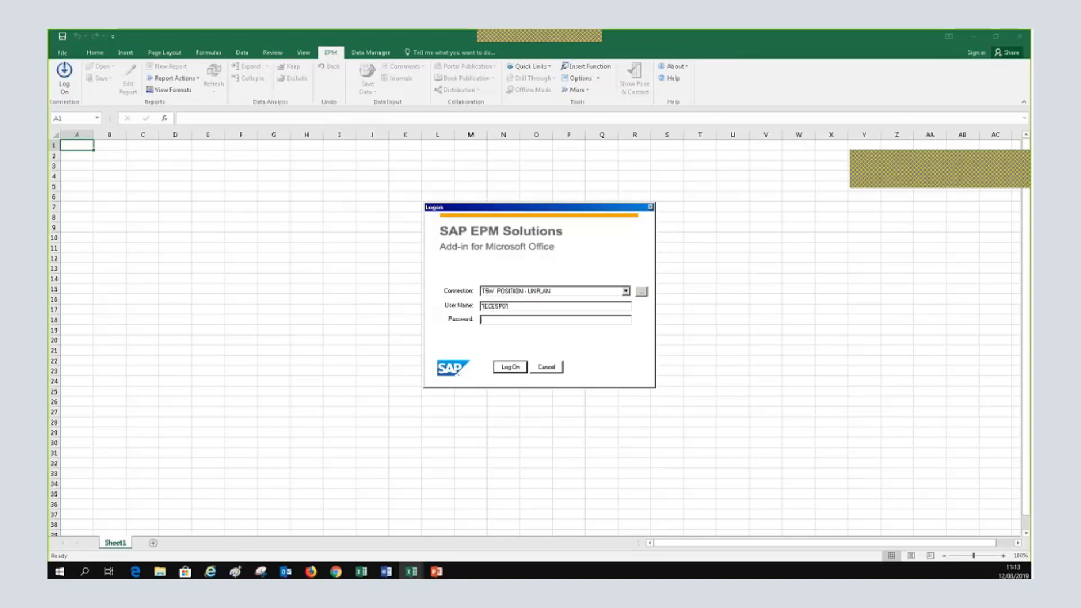
{"action": "type", "text": "********"}
{"action": "key", "text": "Return"}
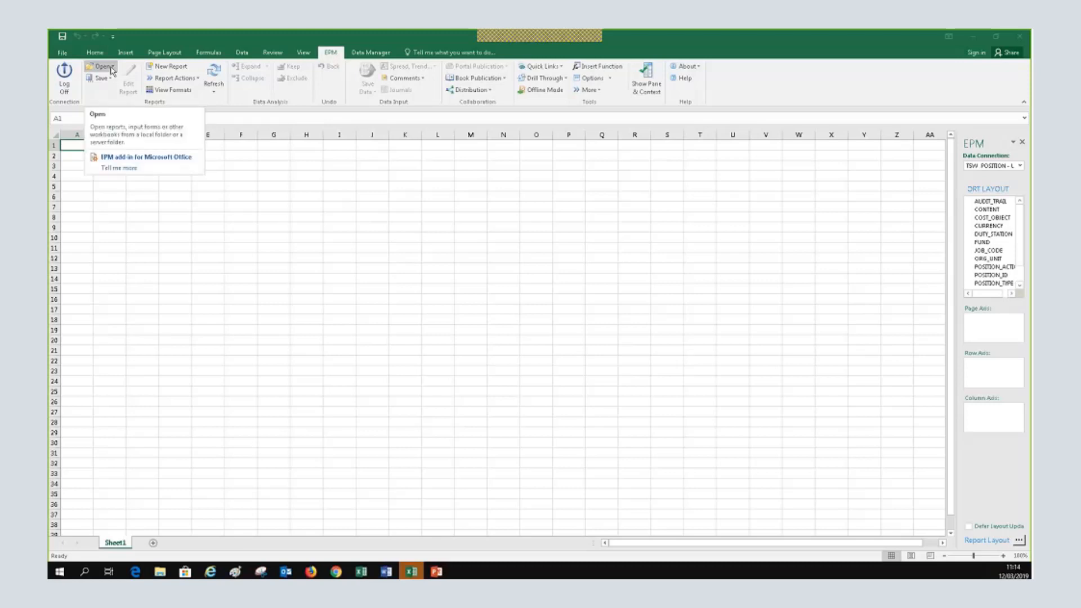
Open RPOS01_DETAIL_PLANNING.XLSM from the server input form folder
{"action": "left_click", "coordinate": [112, 70]}
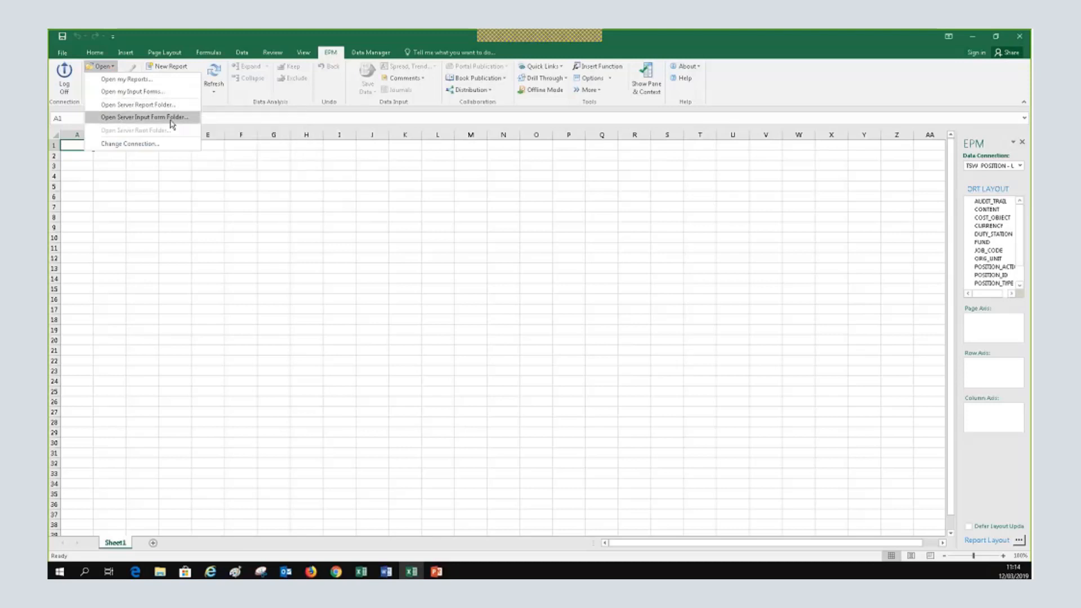
{"action": "left_click", "coordinate": [169, 118]}
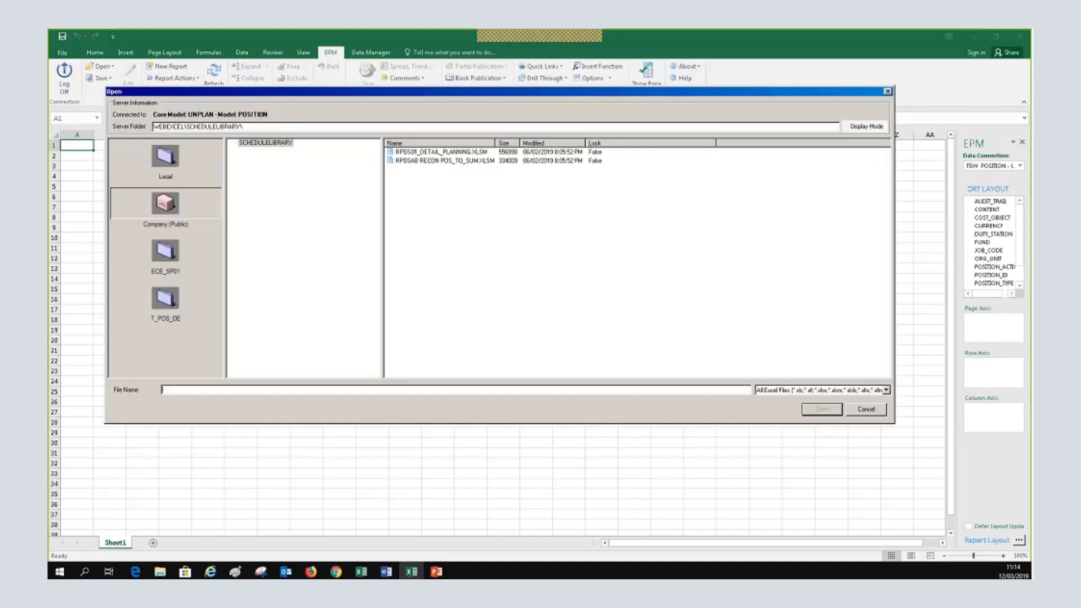
{"action": "left_click", "coordinate": [878, 414]}
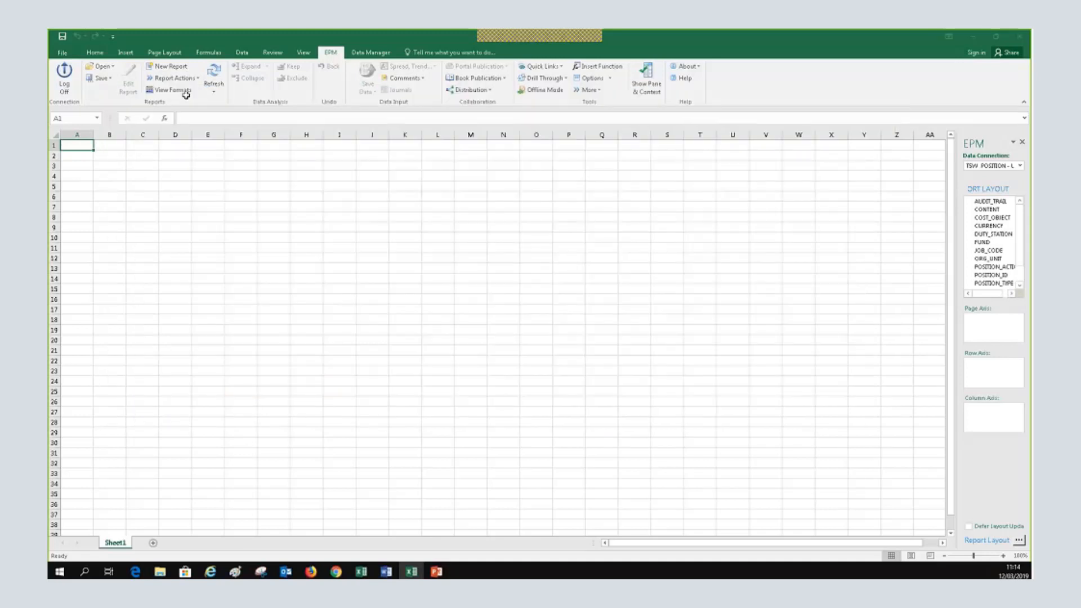
{"action": "left_click", "coordinate": [112, 68]}
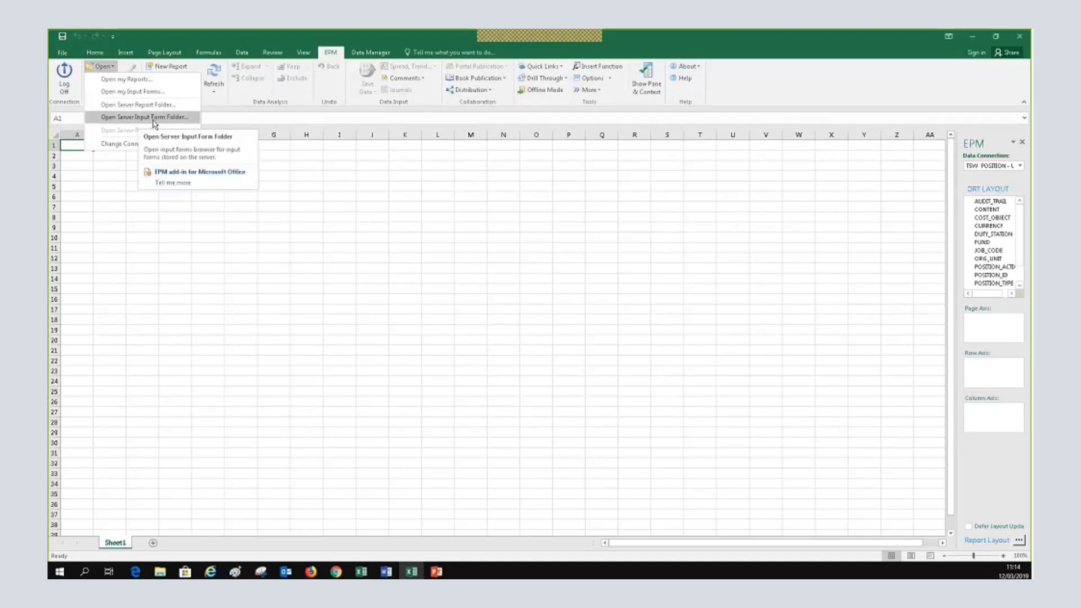
{"action": "left_click", "coordinate": [153, 119]}
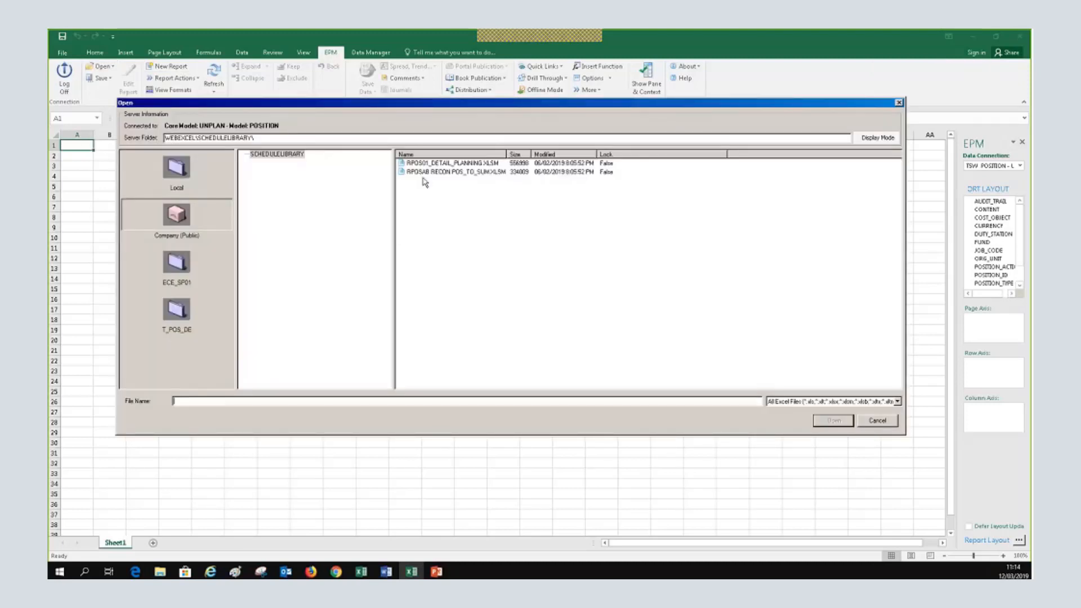
{"action": "left_click", "coordinate": [439, 164]}
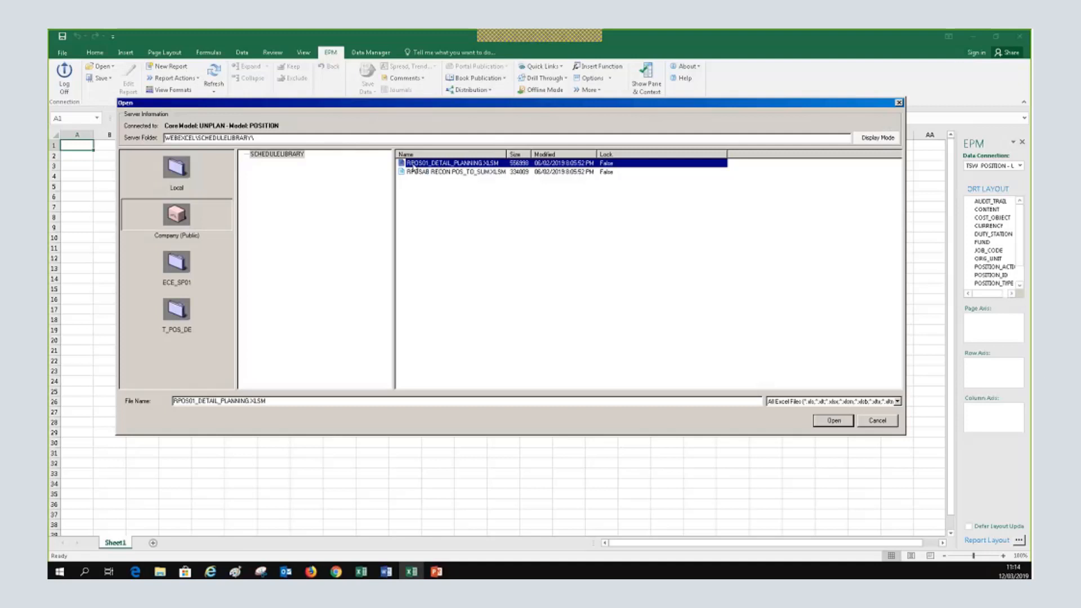
{"action": "double_click", "coordinate": [443, 163]}
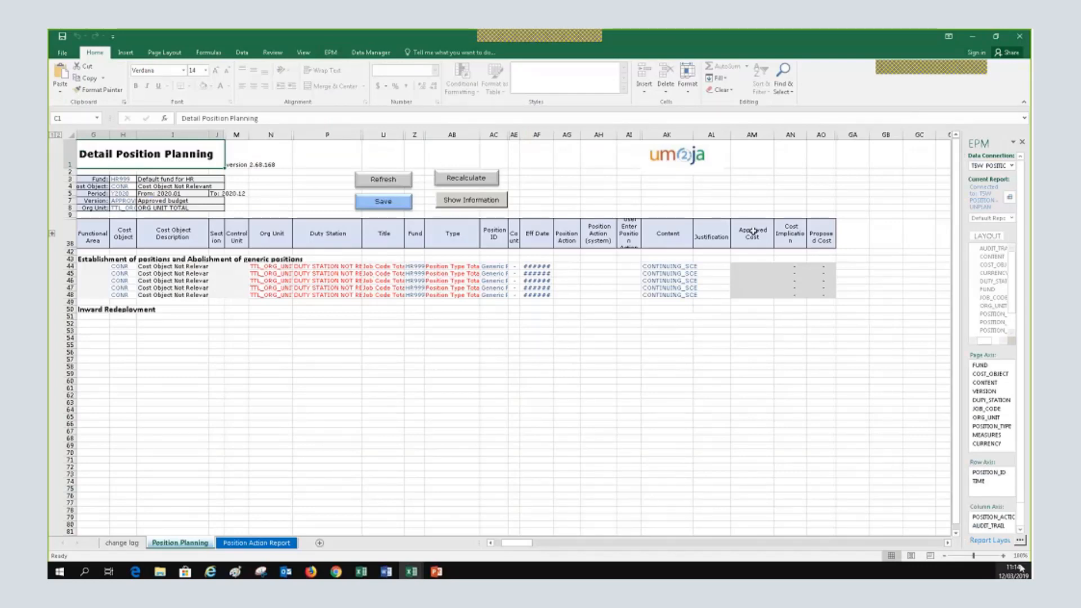
Zoom in on the Detail Position Planning sheet and hide the EPM side pane
{"action": "left_click", "coordinate": [1003, 555]}
{"action": "left_click", "coordinate": [1002, 556]}
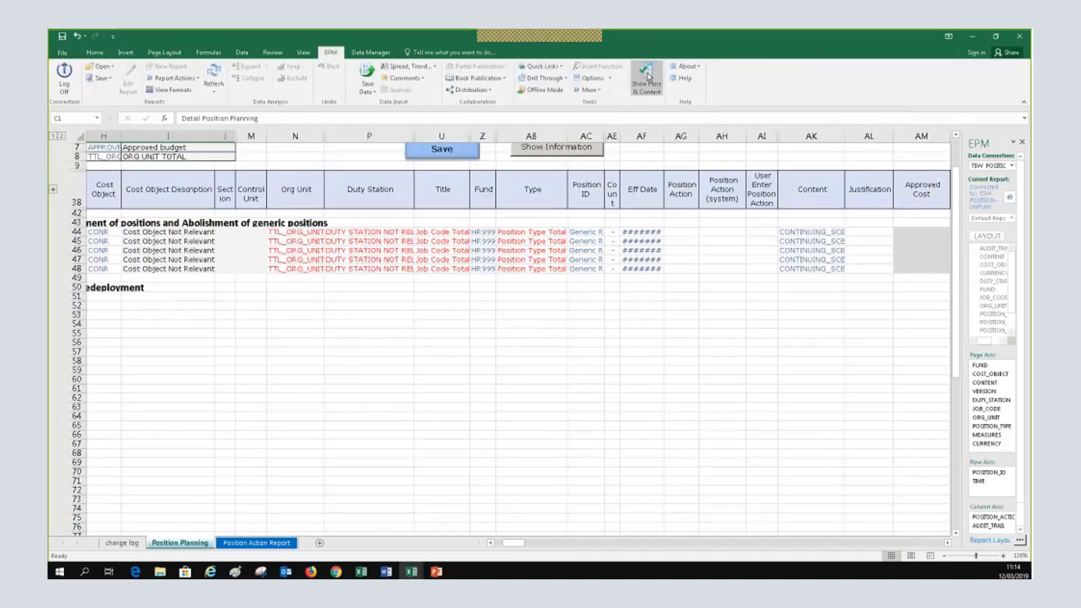
{"action": "left_click", "coordinate": [647, 77]}
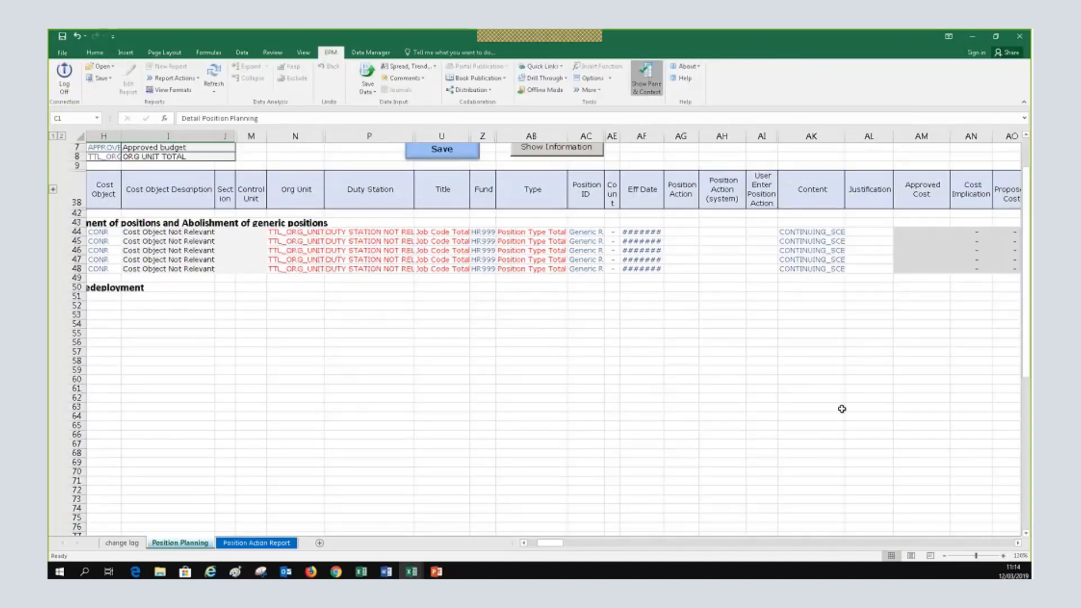
{"action": "scroll", "coordinate": [557, 531], "scroll_direction": "up", "scroll_amount": 2}
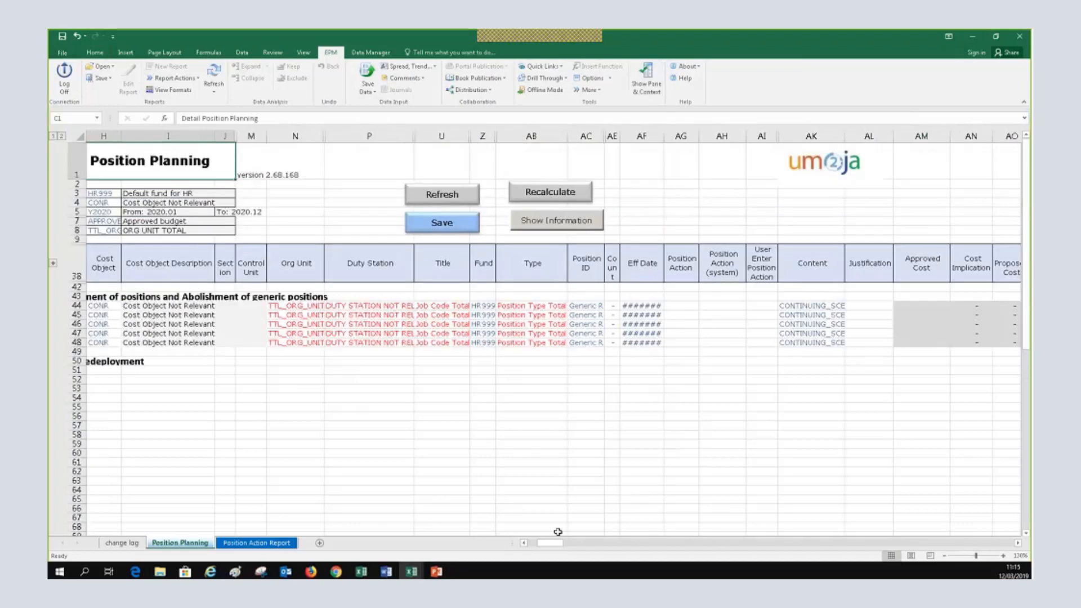
{"action": "left_click_drag", "start_coordinate": [554, 545], "coordinate": [553, 545]}
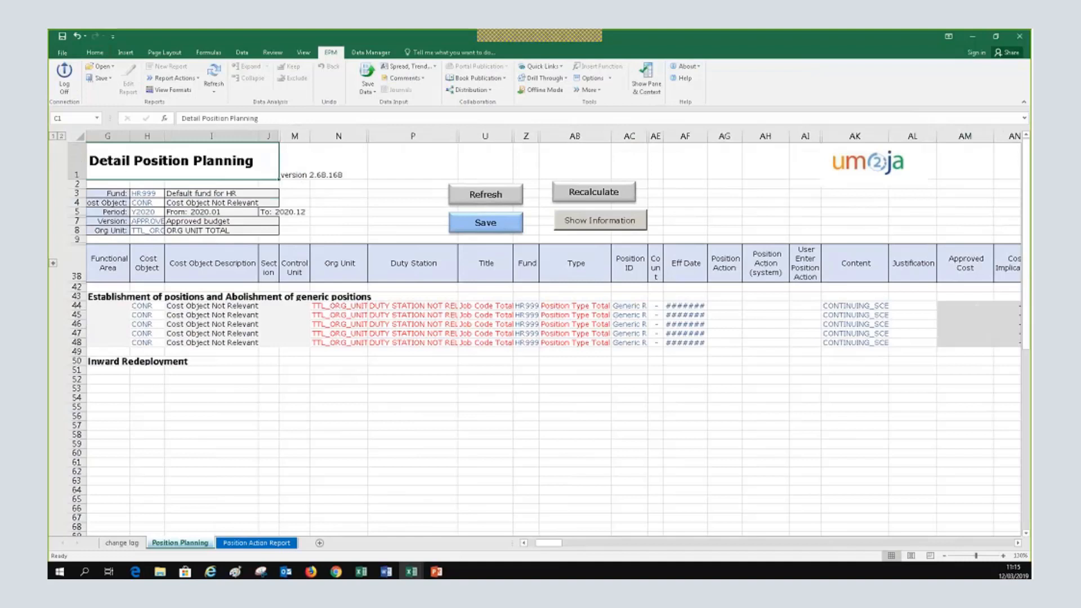
Highlight the Fund-to-Org Unit header fields and the position rows, then inspect the Fund formula
{"action": "left_click_drag", "start_coordinate": [95, 193], "coordinate": [270, 231]}
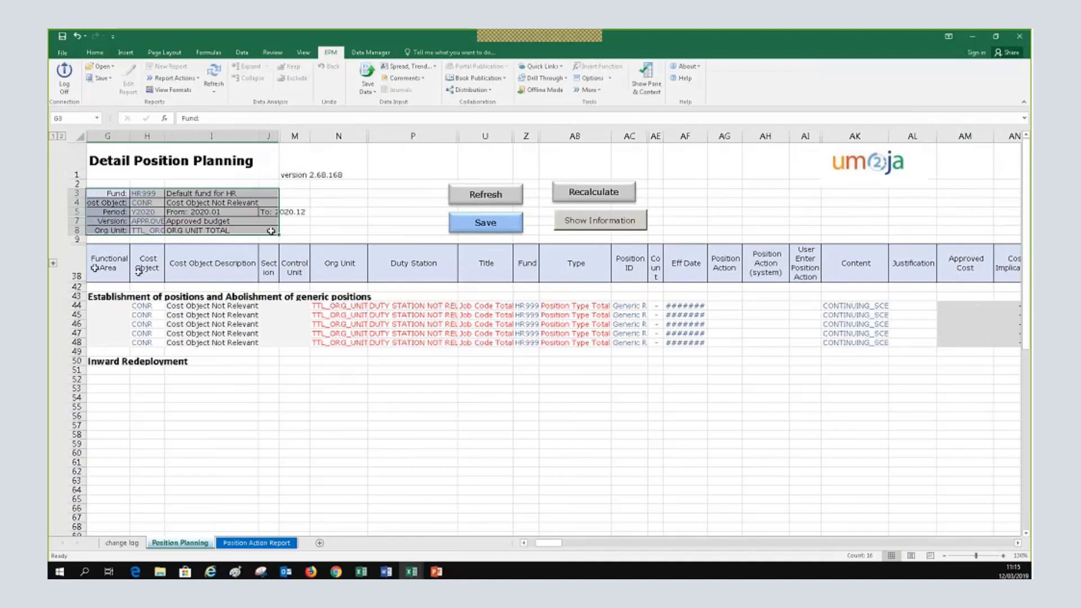
{"action": "left_click_drag", "start_coordinate": [95, 268], "coordinate": [622, 323]}
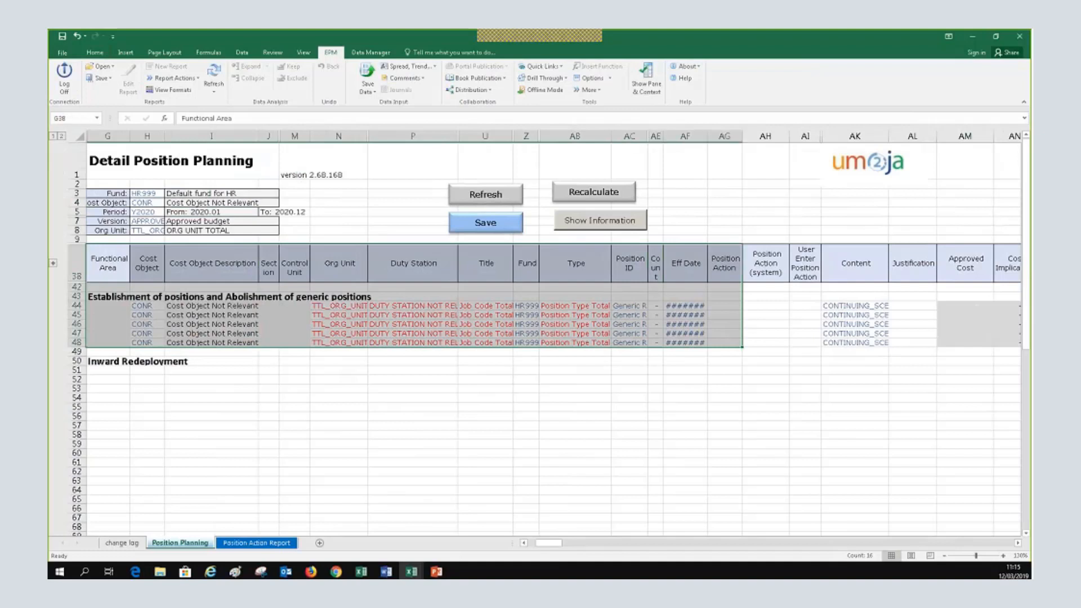
{"action": "left_click", "coordinate": [413, 361]}
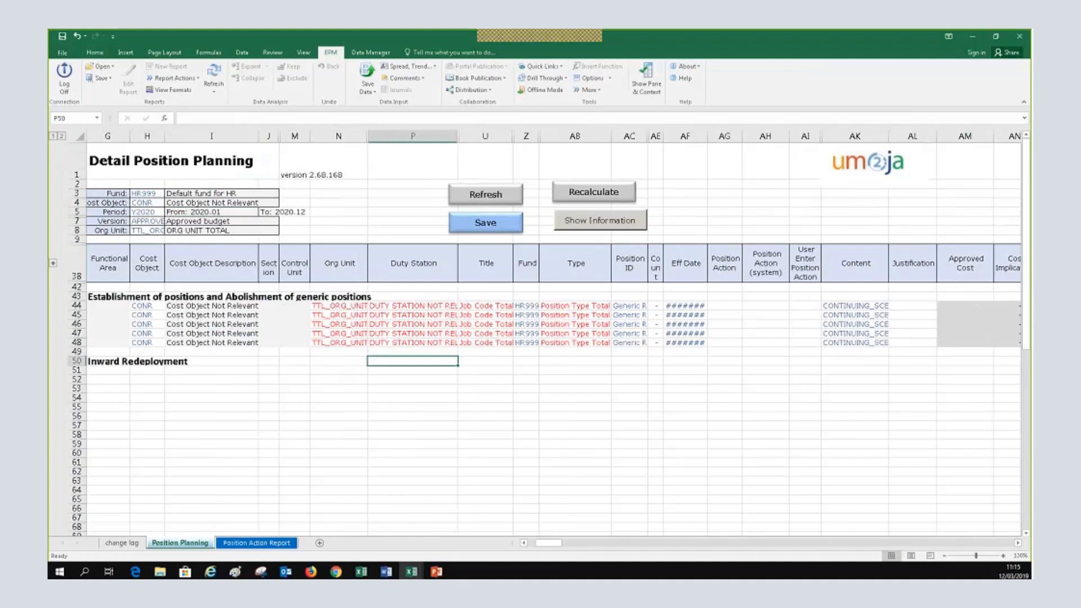
{"action": "left_click", "coordinate": [151, 194]}
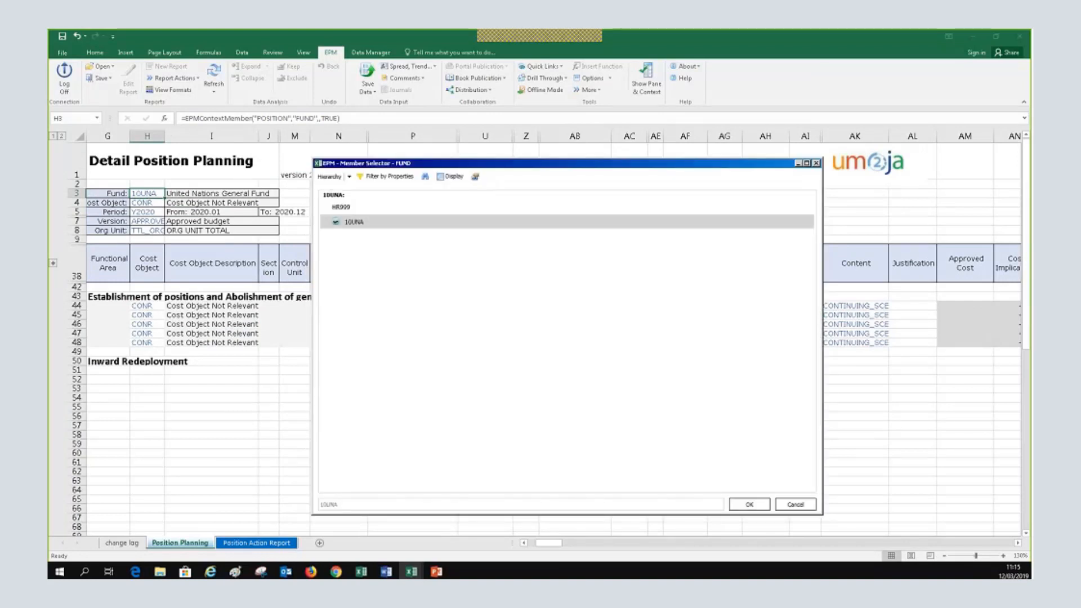
{"action": "left_click", "coordinate": [795, 504]}
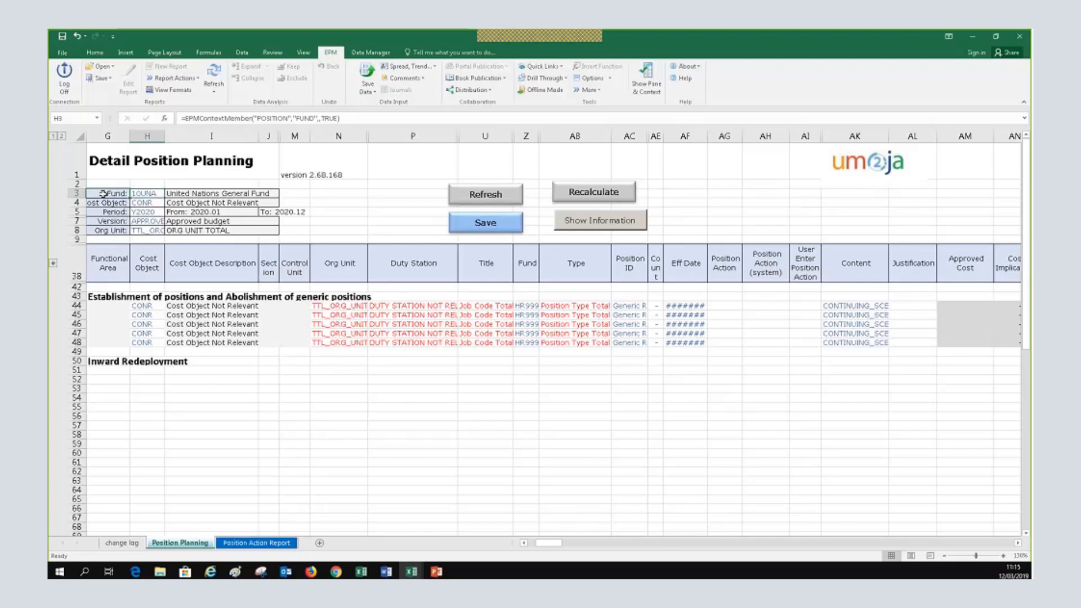
{"action": "left_click", "coordinate": [103, 193]}
{"action": "left_click", "coordinate": [131, 195]}
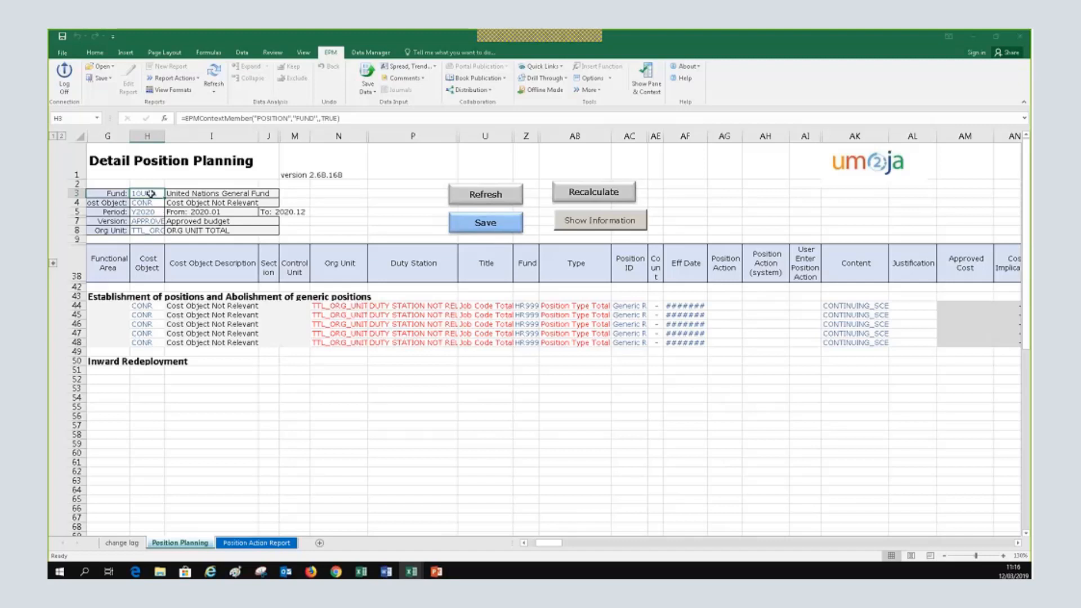
{"action": "left_click", "coordinate": [456, 203]}
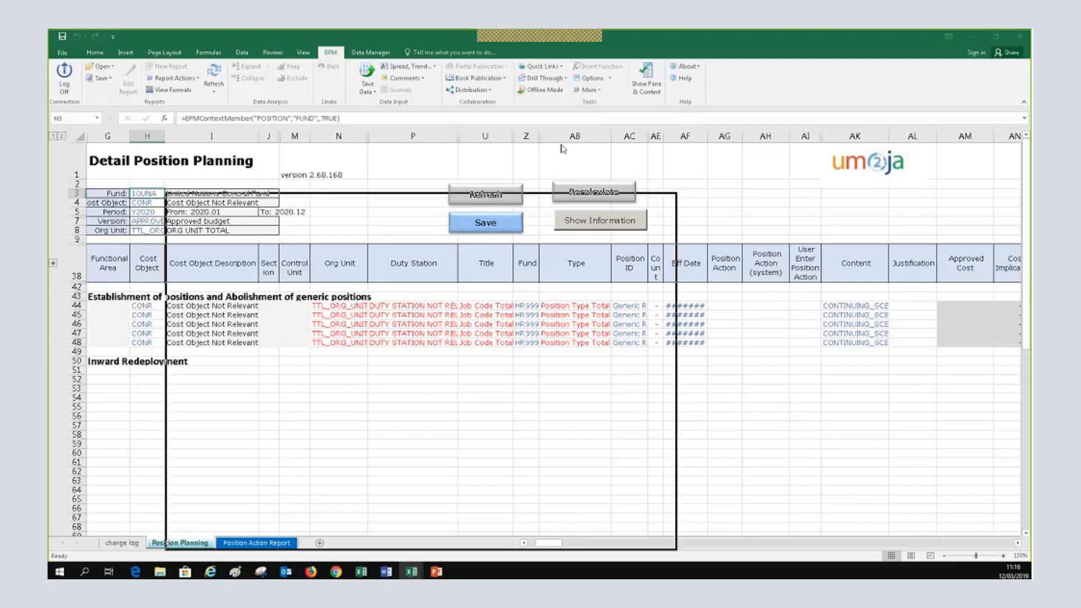
{"action": "left_click", "coordinate": [300, 202]}
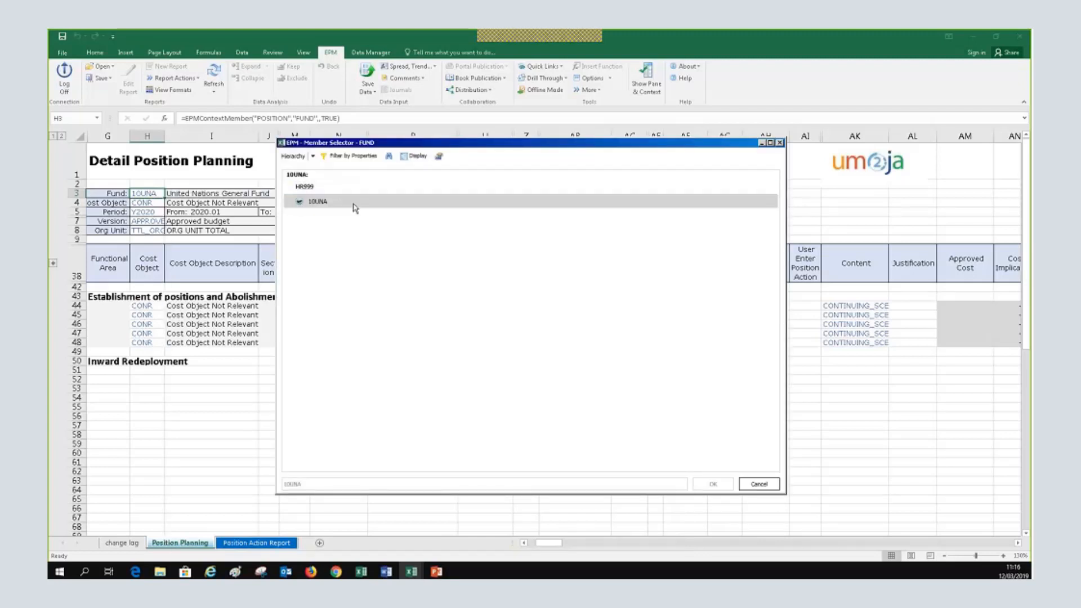
{"action": "left_click", "coordinate": [315, 206]}
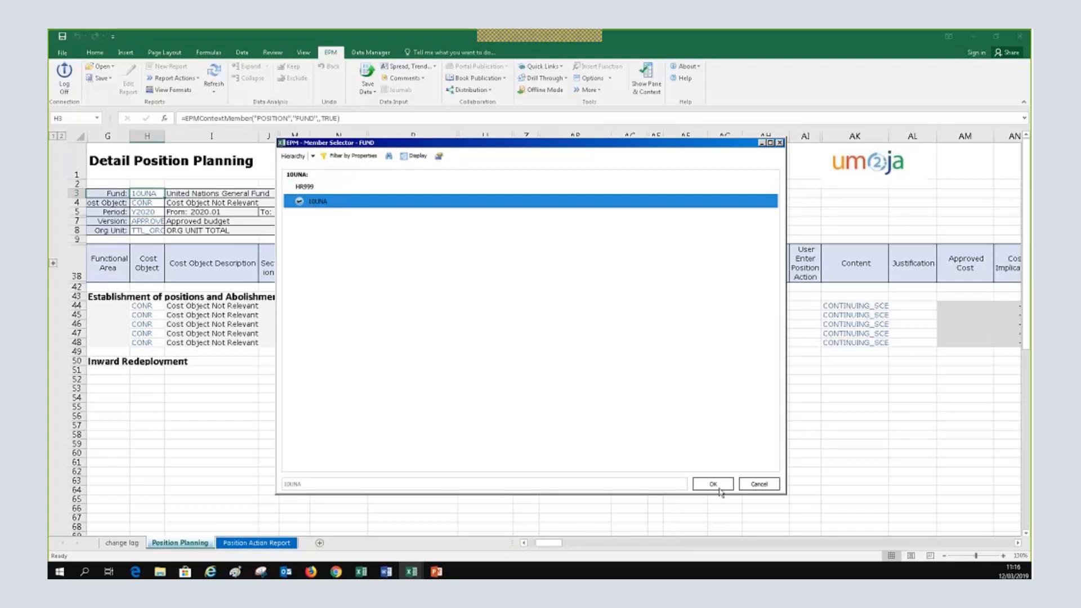
{"action": "left_click", "coordinate": [716, 488]}
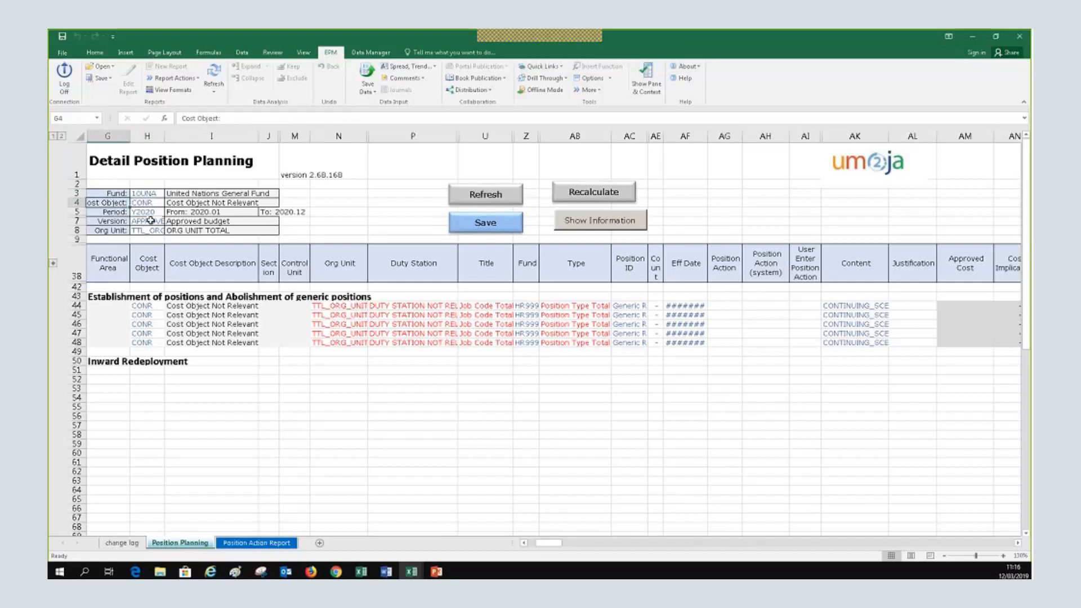
Set the cost object to 13802 under group S_ECE.01, then recheck the Fund and Cost Object cells
{"action": "left_click", "coordinate": [144, 203]}
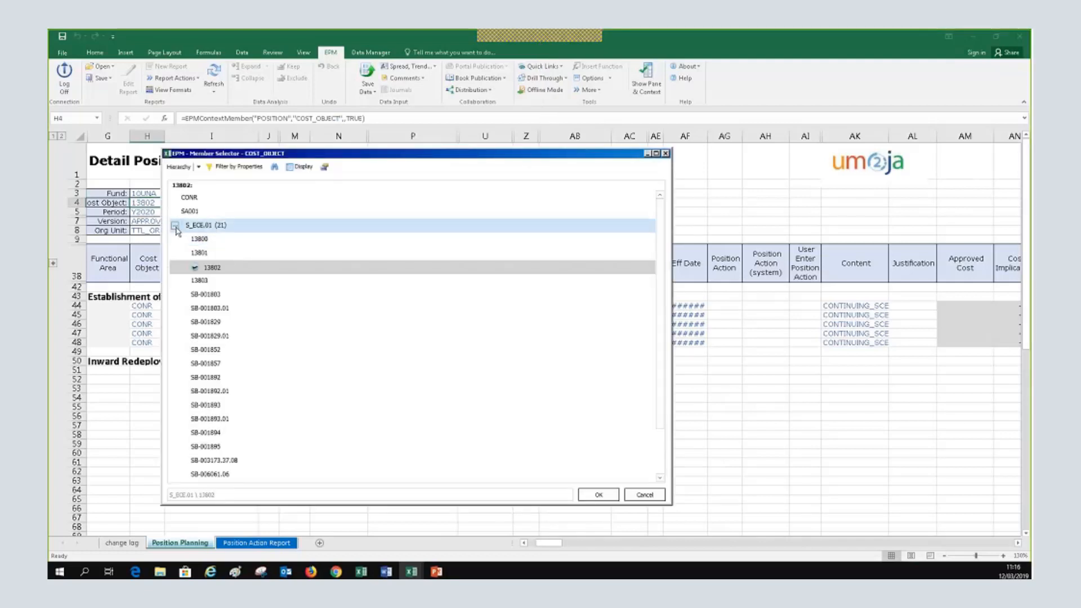
{"action": "left_click", "coordinate": [176, 226]}
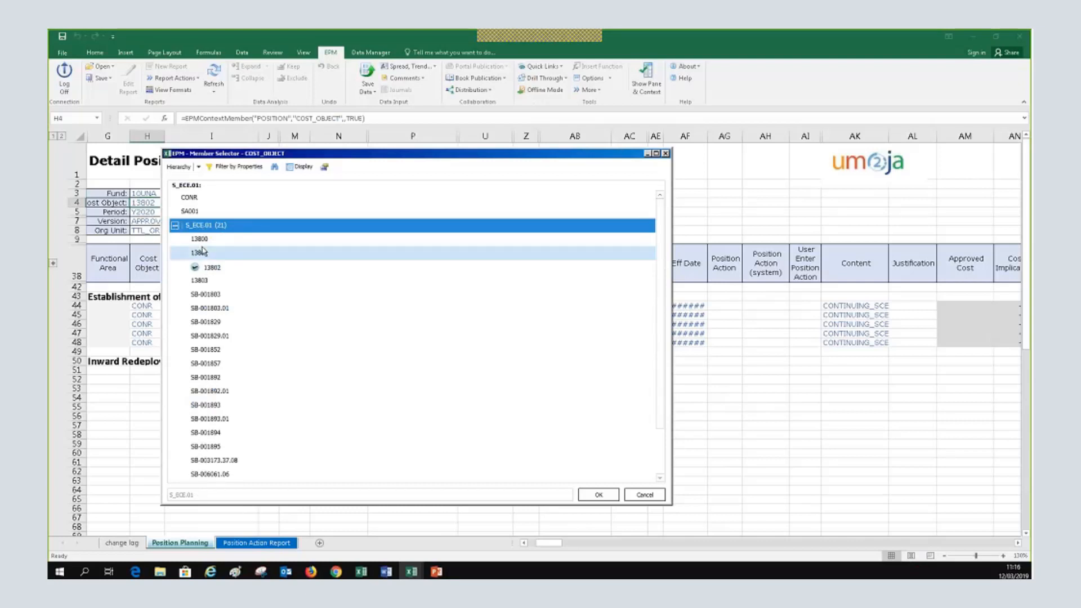
{"action": "left_click", "coordinate": [225, 267]}
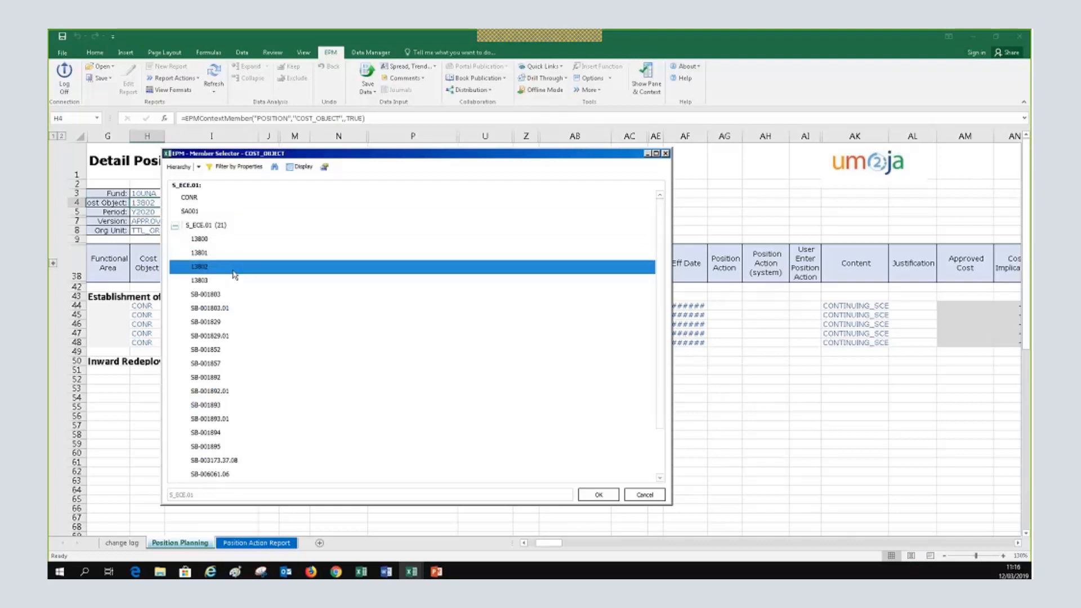
{"action": "left_click", "coordinate": [233, 270]}
{"action": "left_click", "coordinate": [649, 496]}
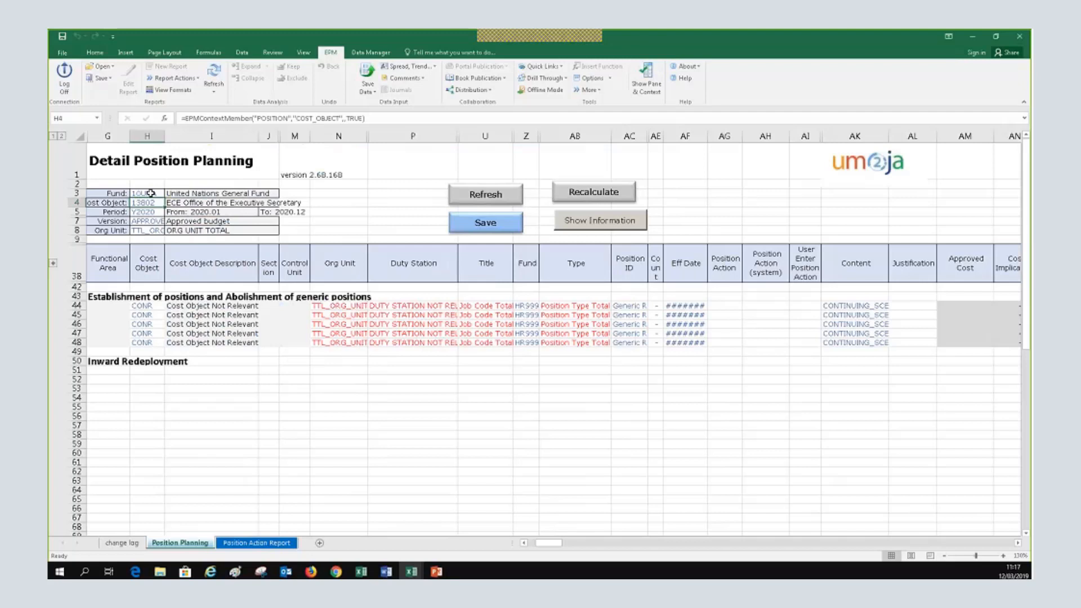
{"action": "left_click", "coordinate": [151, 193]}
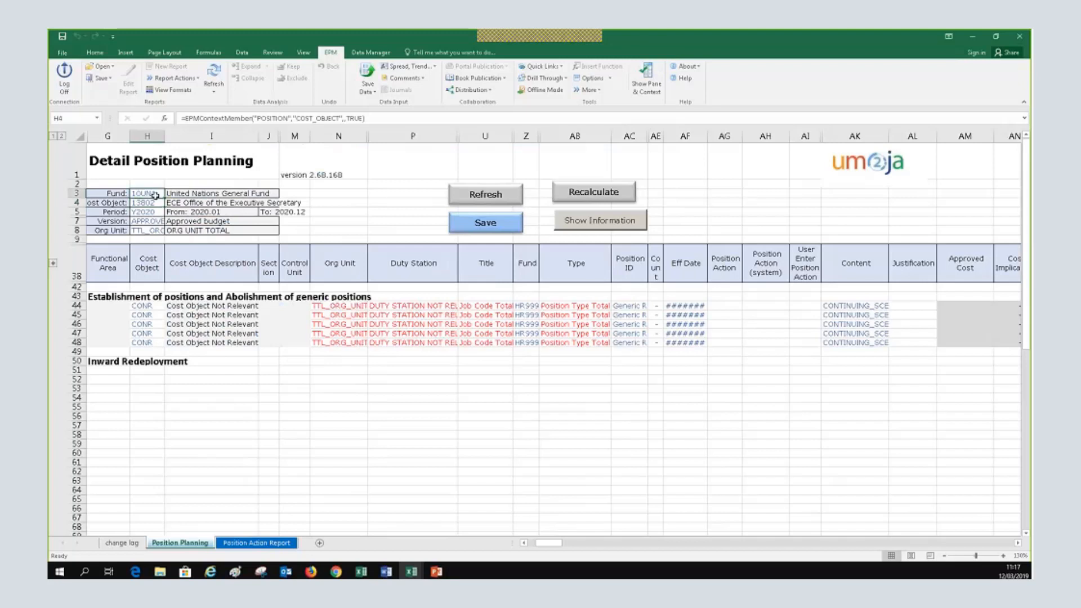
{"action": "left_click", "coordinate": [152, 203]}
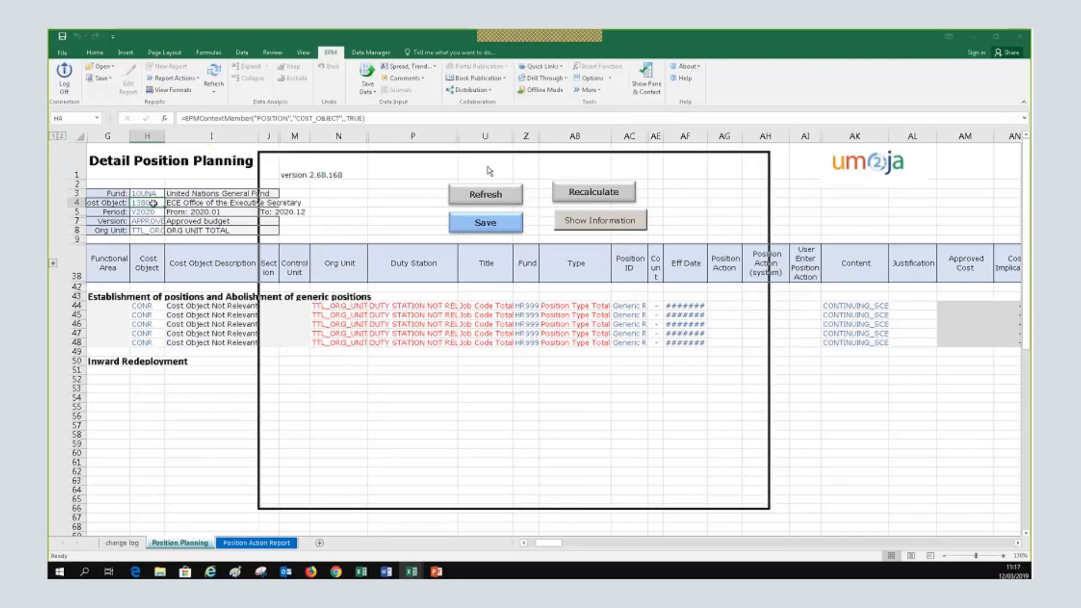
Set the Cost Object selector's display to ID - Description and confirm 13802
{"action": "left_click_drag", "start_coordinate": [474, 164], "coordinate": [546, 158]}
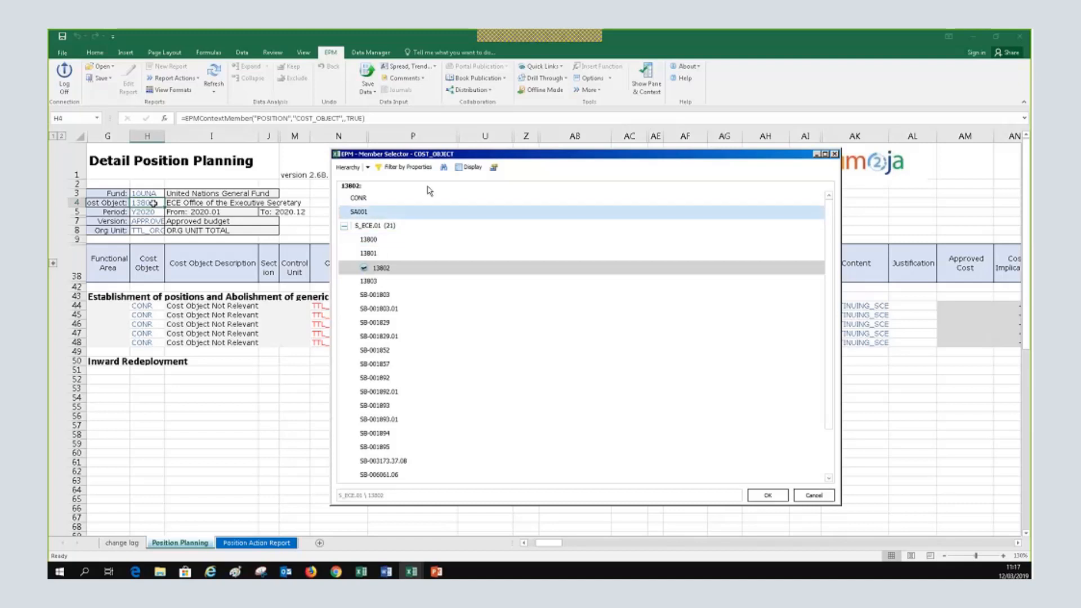
{"action": "left_click", "coordinate": [468, 167]}
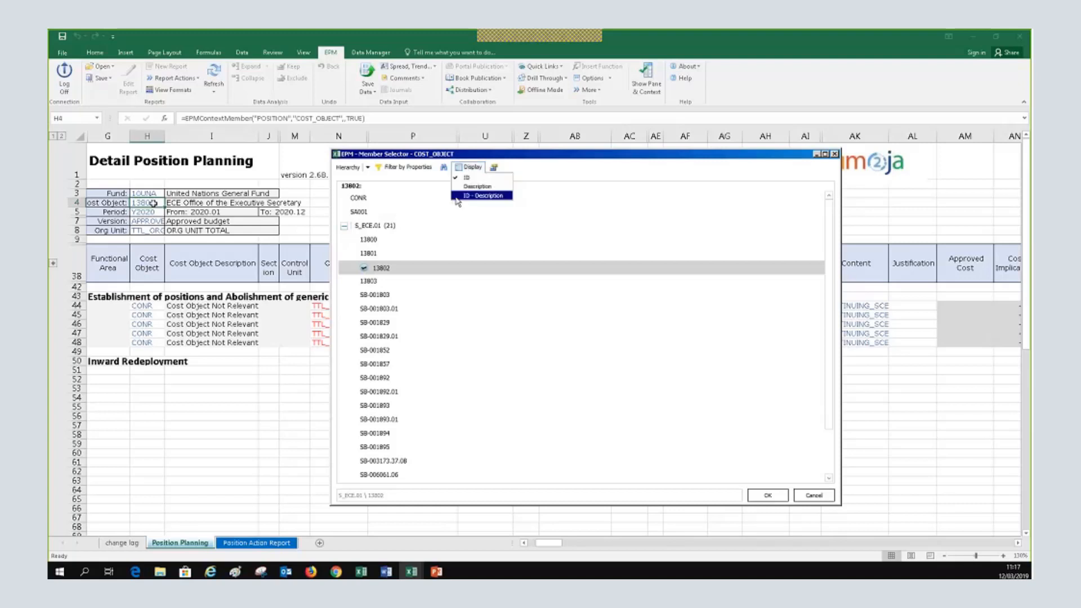
{"action": "left_click", "coordinate": [509, 196]}
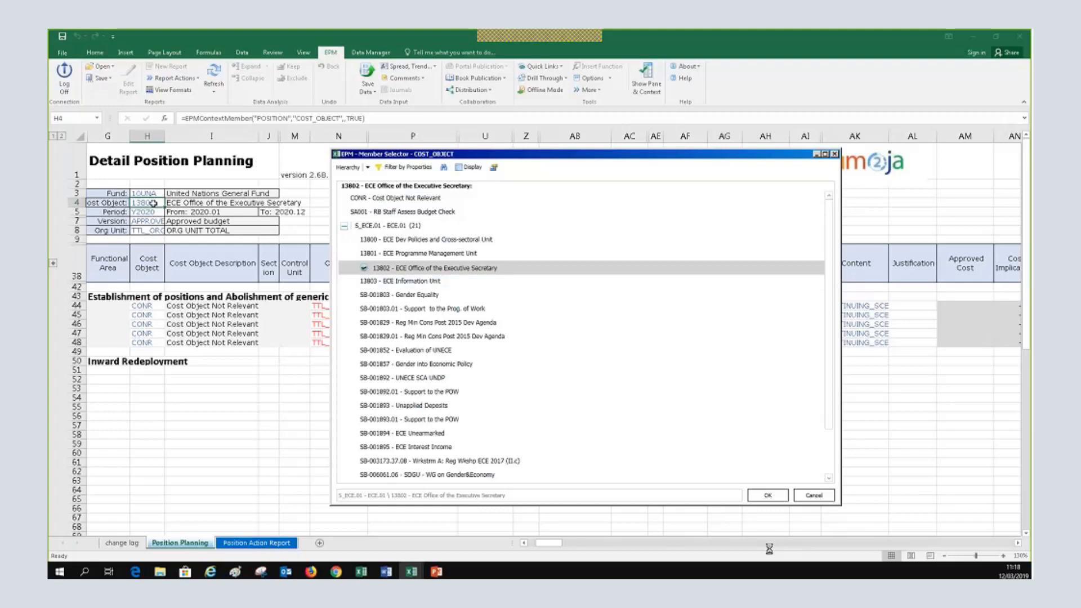
{"action": "left_click", "coordinate": [767, 495]}
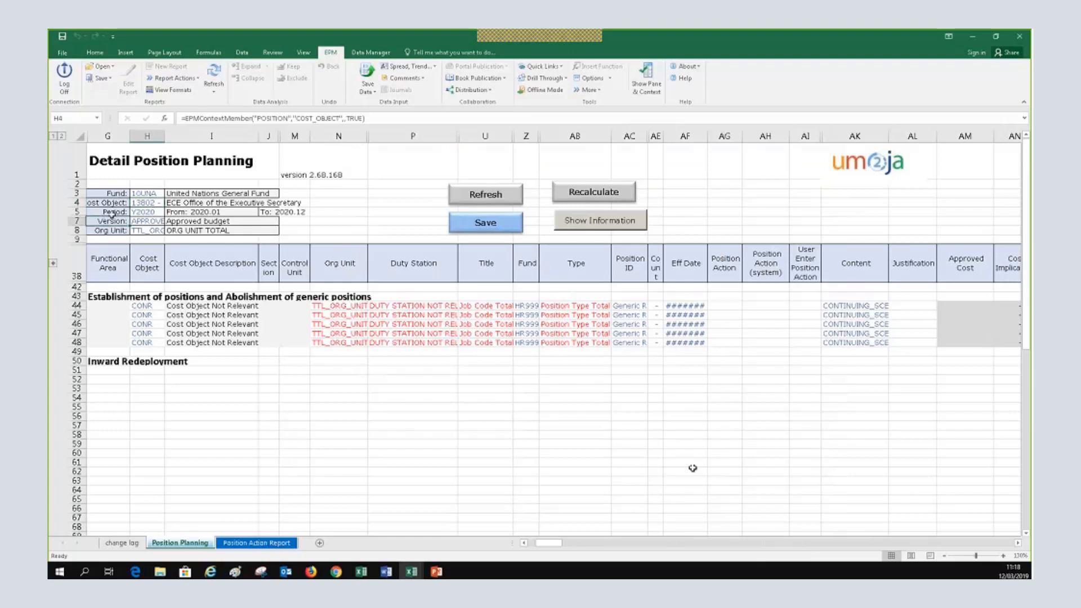
{"action": "left_click", "coordinate": [147, 212]}
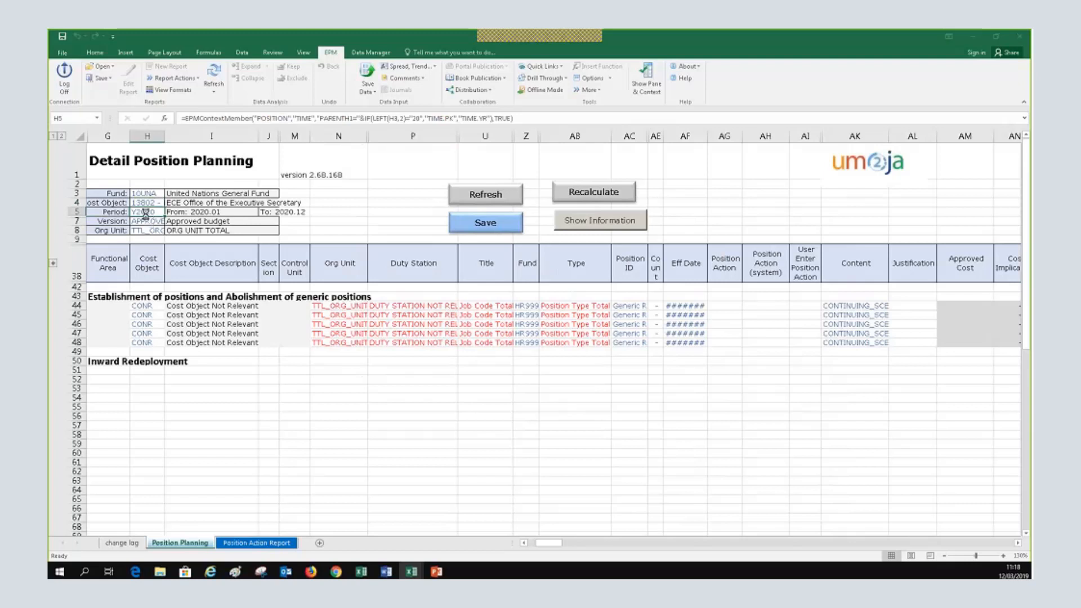
Keep the period at Y2020, then bring up the Version Member Selector from cell H7
{"action": "double_click", "coordinate": [145, 213]}
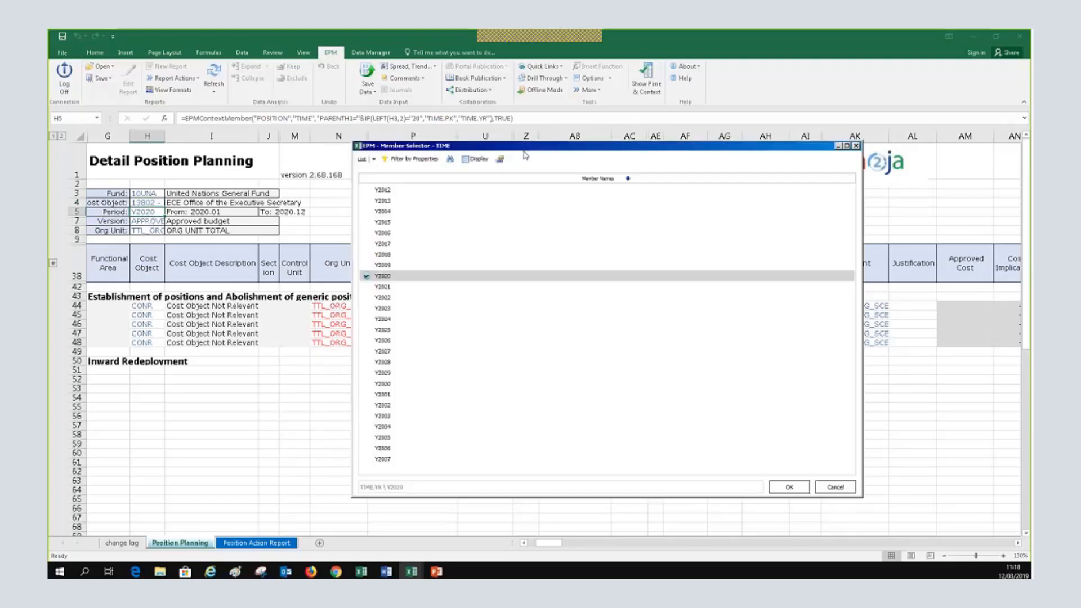
{"action": "left_click", "coordinate": [388, 266]}
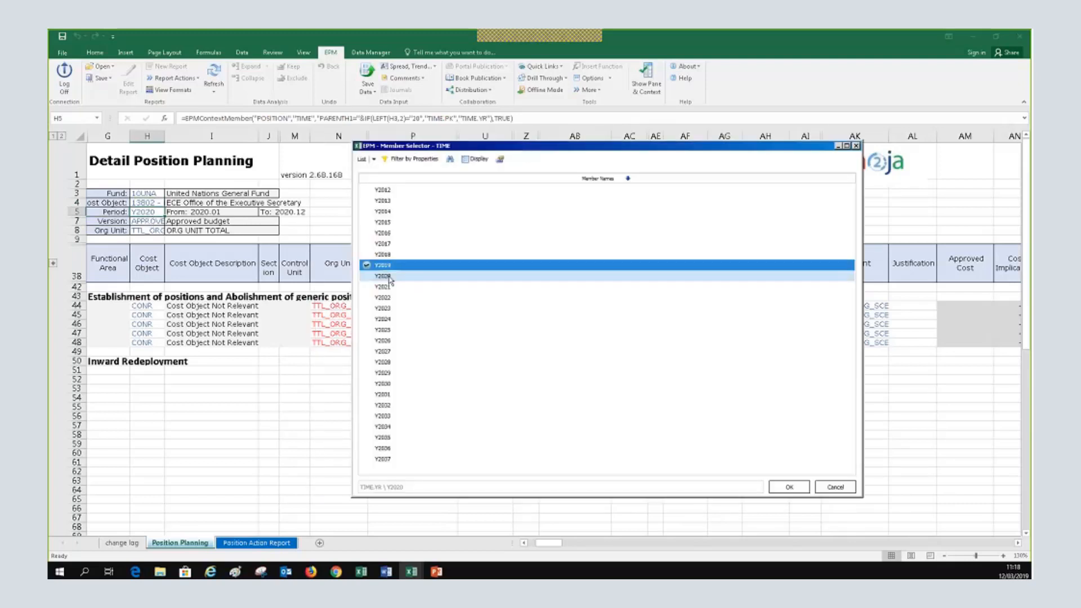
{"action": "left_click", "coordinate": [367, 277]}
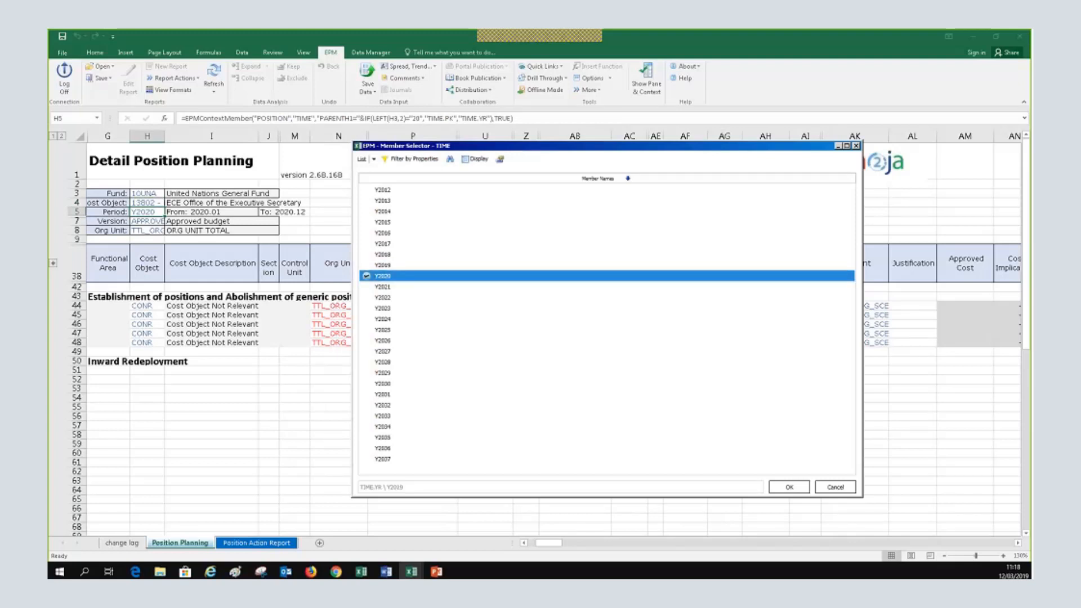
{"action": "left_click", "coordinate": [788, 486]}
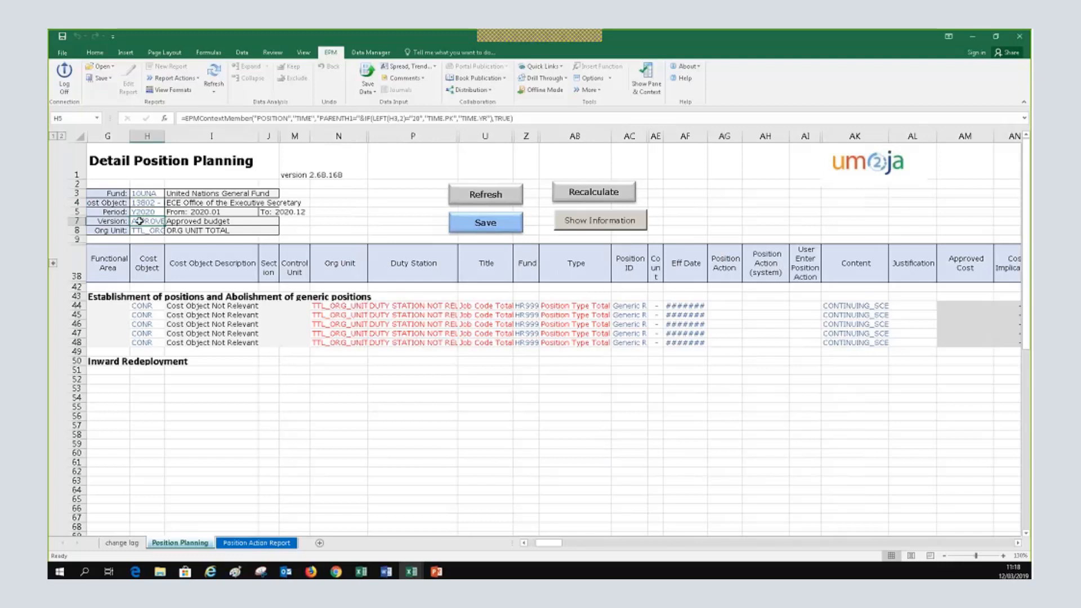
{"action": "left_click", "coordinate": [139, 221]}
{"action": "double_click", "coordinate": [139, 221]}
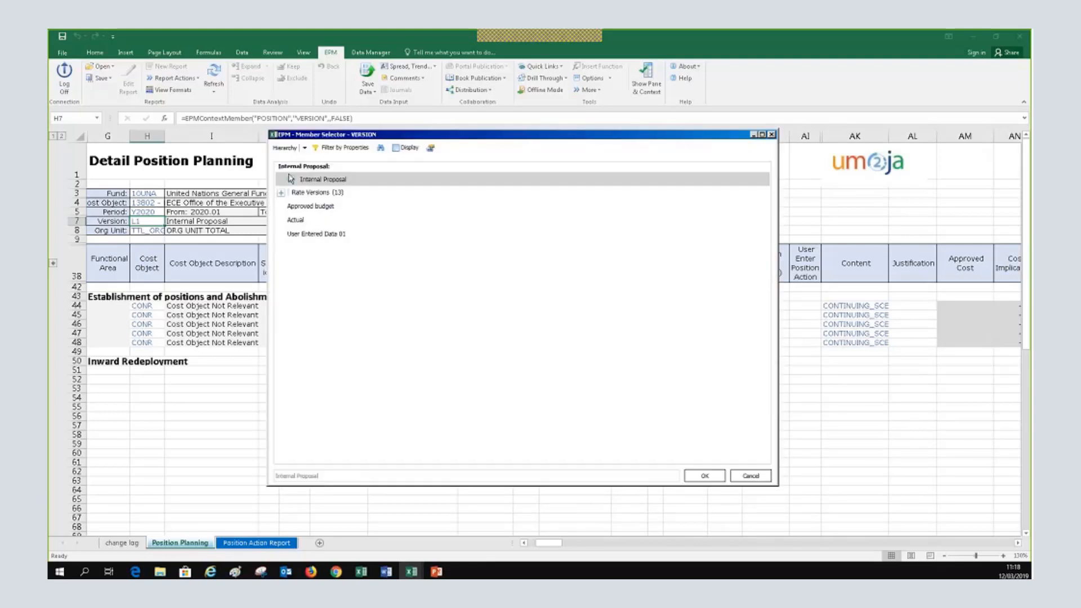
Set the version to L1 - Internal Proposal, with members displayed as ID - Description
{"action": "left_click", "coordinate": [405, 148]}
{"action": "left_click", "coordinate": [422, 177]}
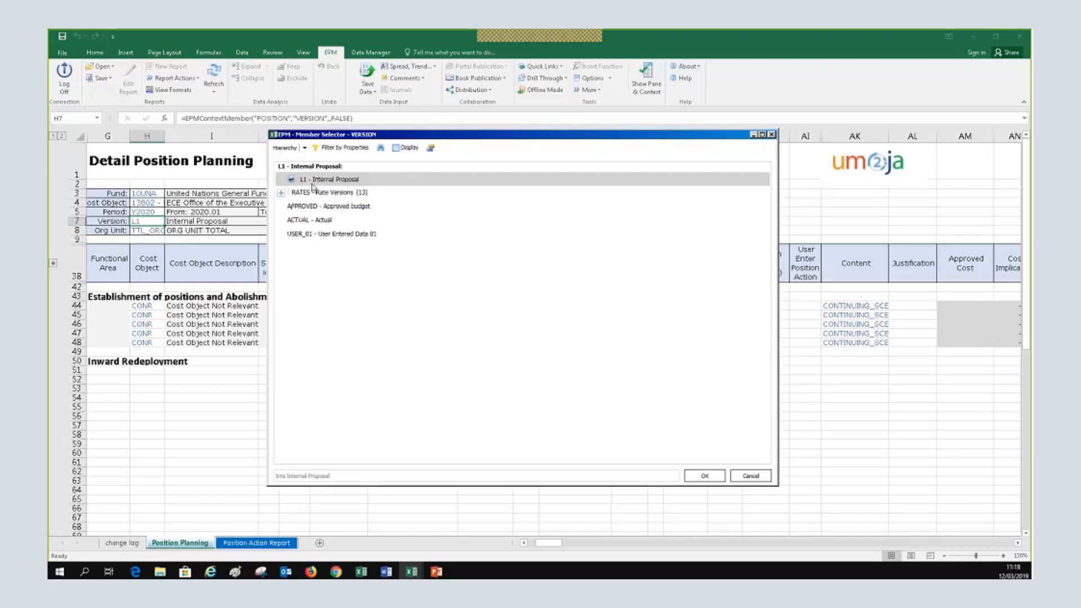
{"action": "left_click", "coordinate": [379, 180]}
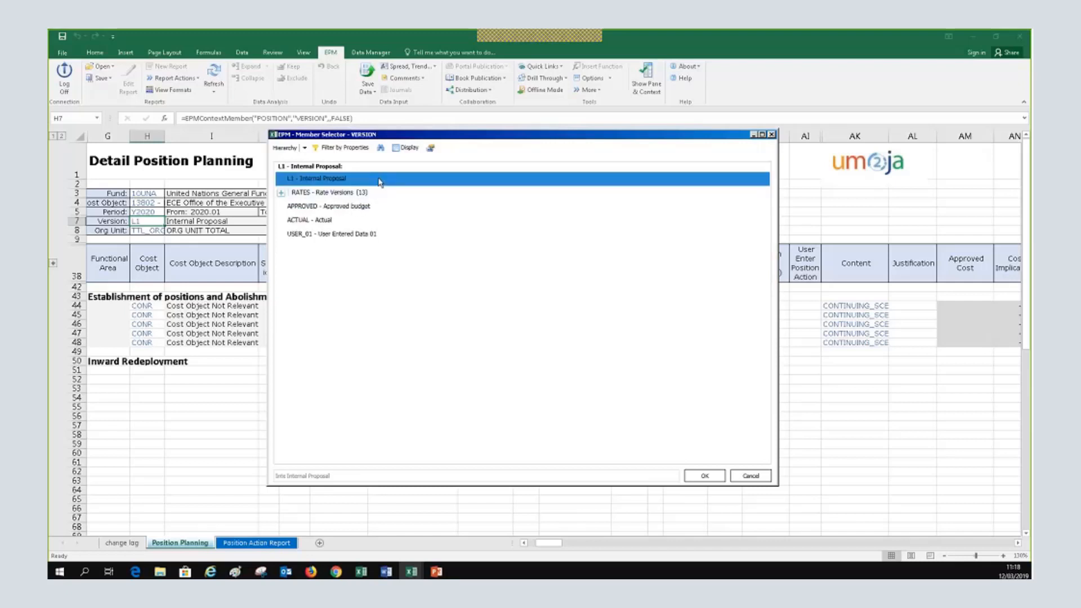
{"action": "left_click", "coordinate": [380, 180]}
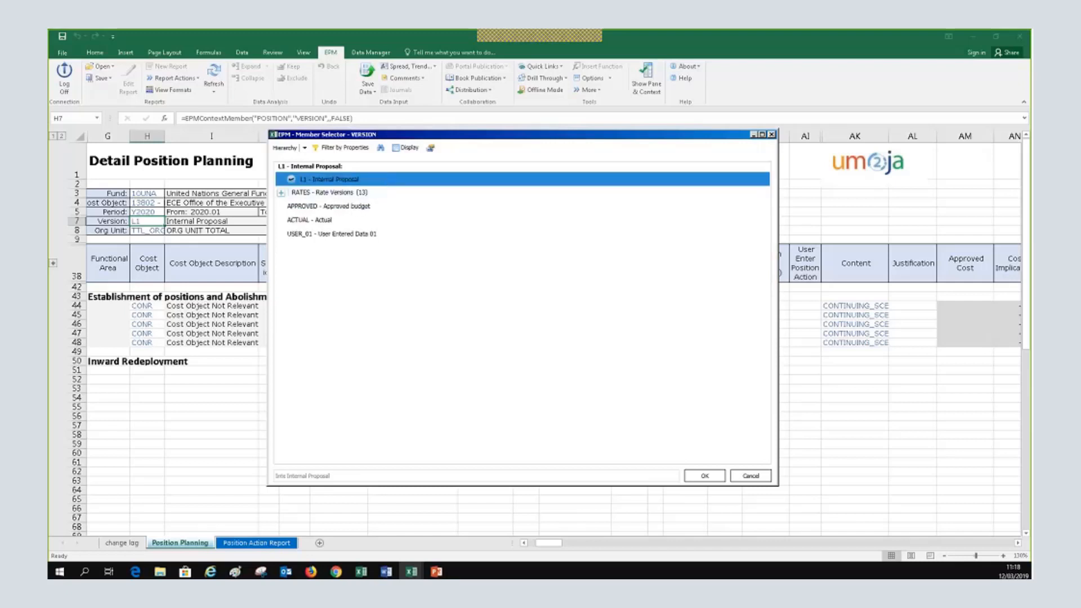
{"action": "left_click", "coordinate": [716, 478]}
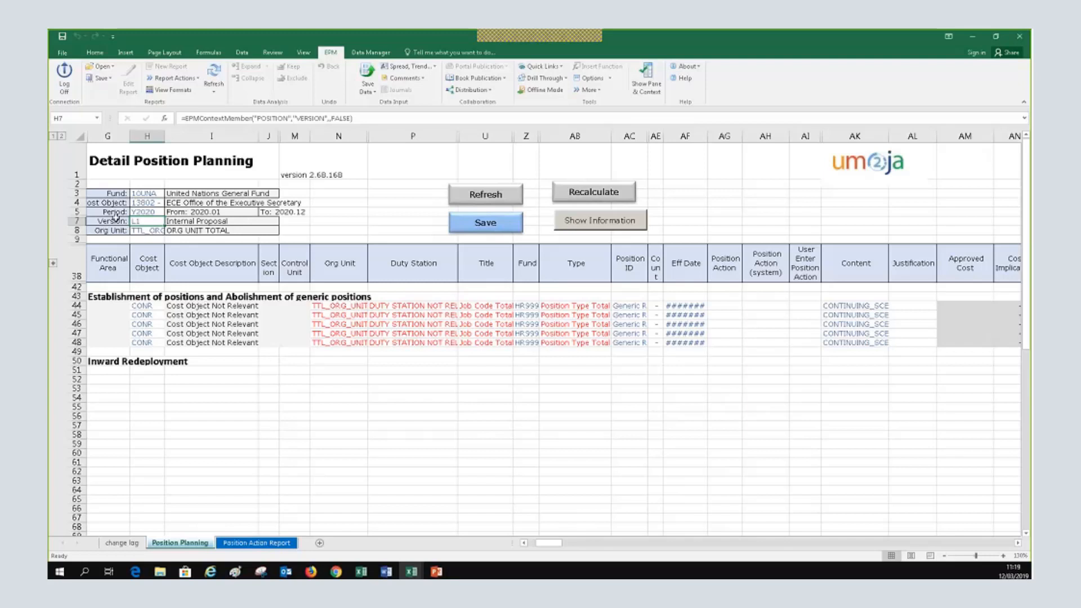
Refresh the form's report data and switch over to the PowerPoint presentation
{"action": "left_click", "coordinate": [459, 196]}
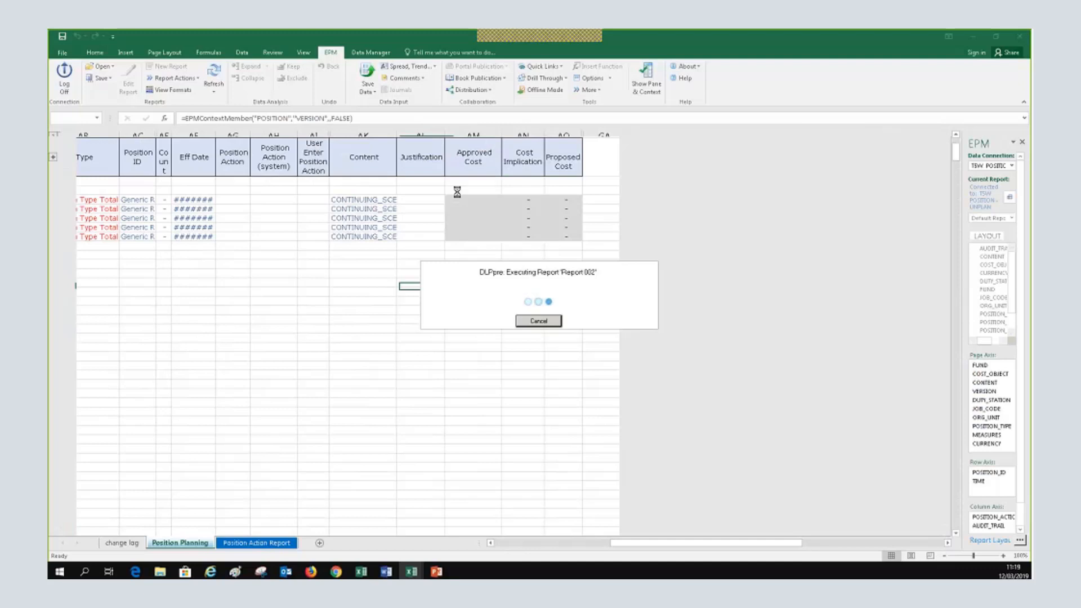
{"action": "mouse_move", "coordinate": [436, 571]}
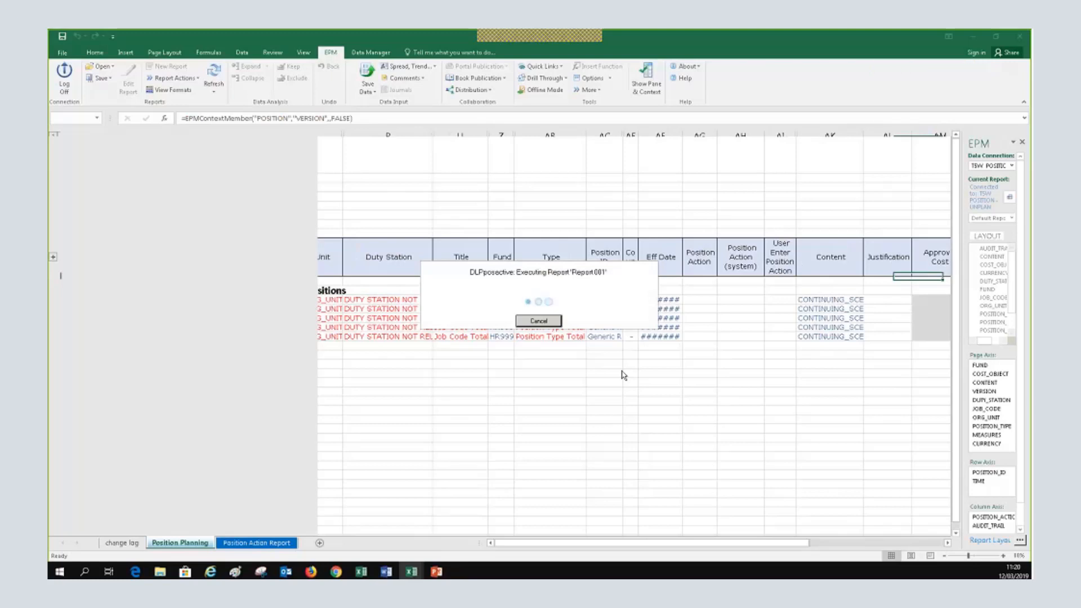
{"action": "key", "text": "alt+Tab"}
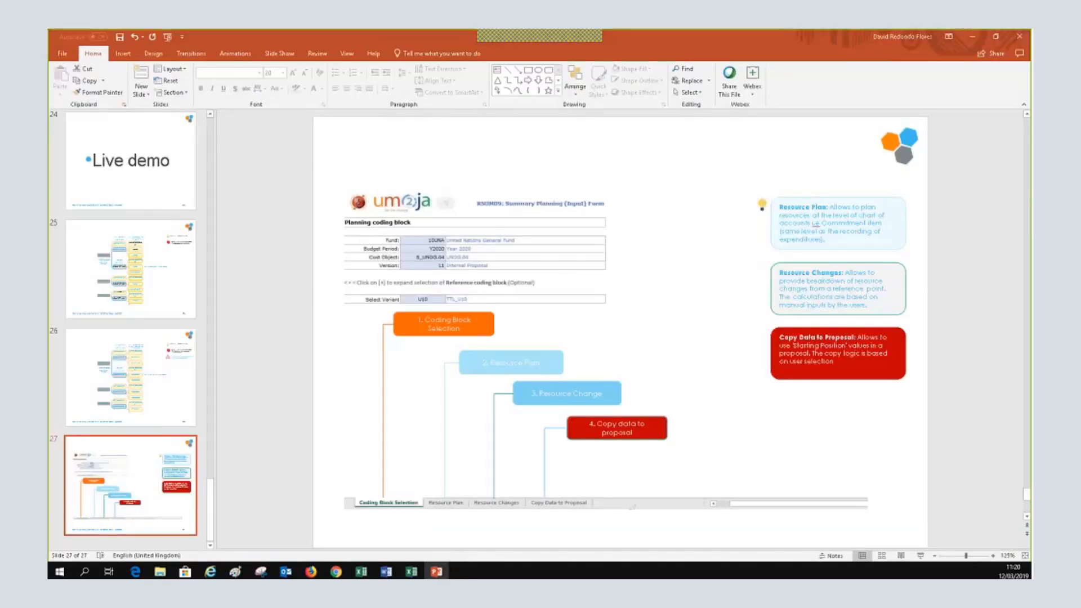
In PowerPoint, review the Version Dimension slide, then move to the Content Dimension slide
{"action": "scroll", "coordinate": [119, 329], "scroll_direction": "up", "scroll_amount": 6}
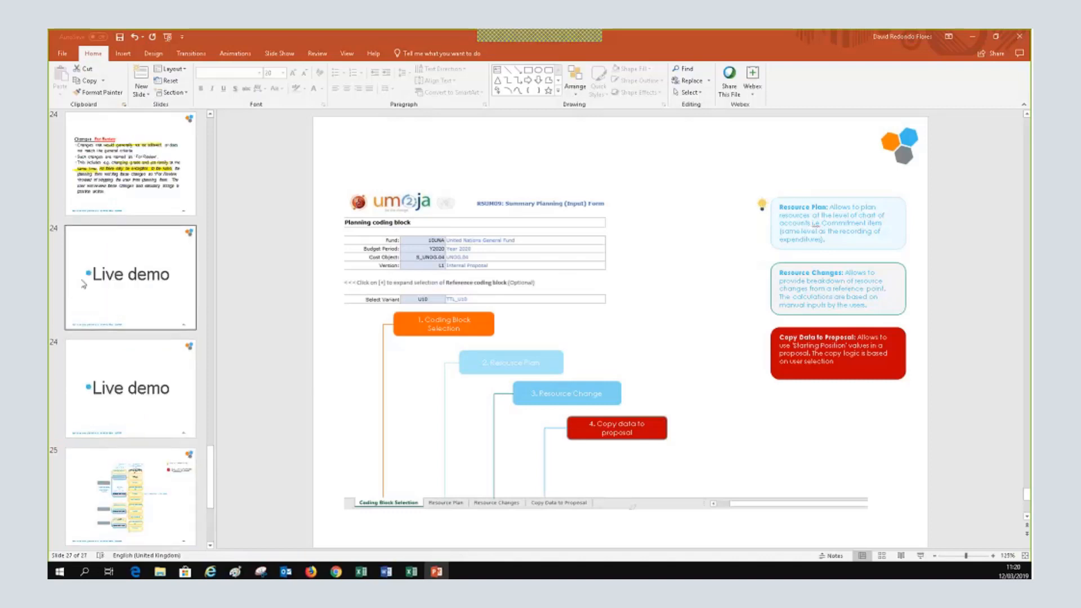
{"action": "scroll", "coordinate": [119, 329], "scroll_direction": "up", "scroll_amount": 5}
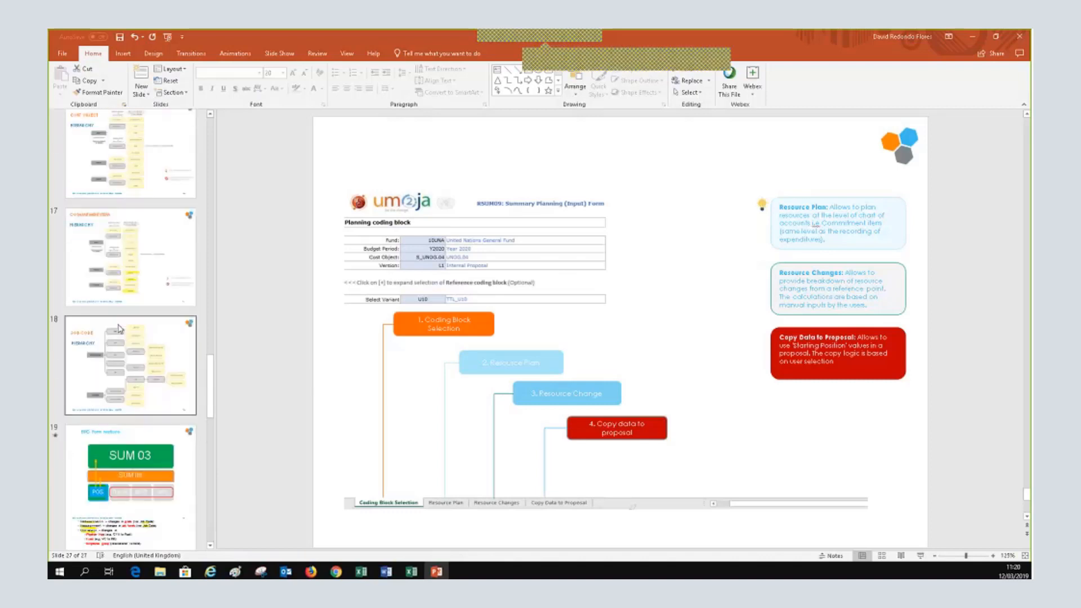
{"action": "scroll", "coordinate": [119, 329], "scroll_direction": "up", "scroll_amount": 2}
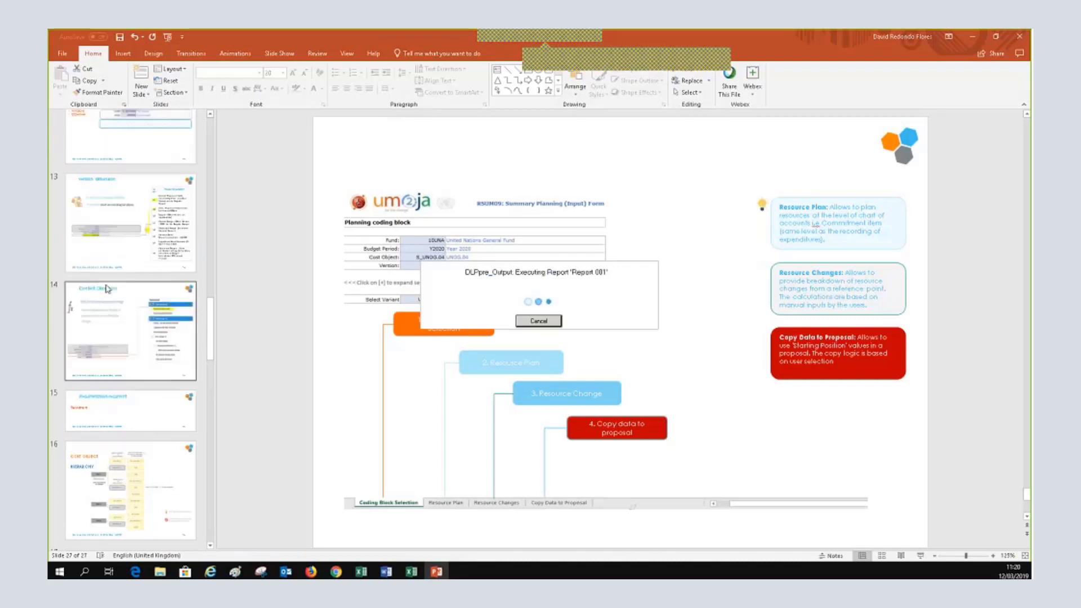
{"action": "left_click", "coordinate": [118, 348]}
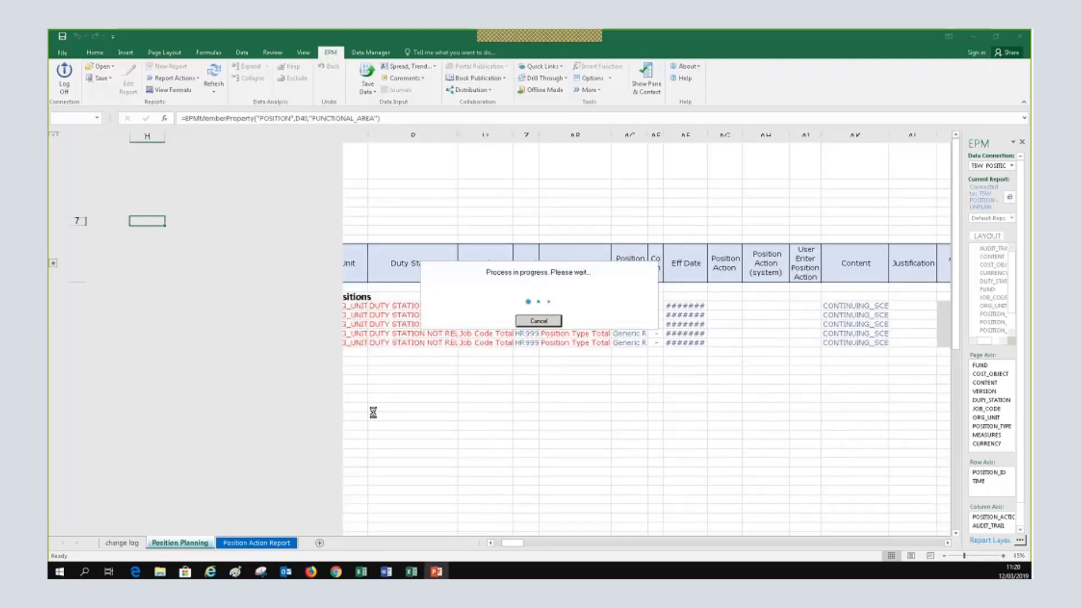
{"action": "left_click", "coordinate": [436, 572]}
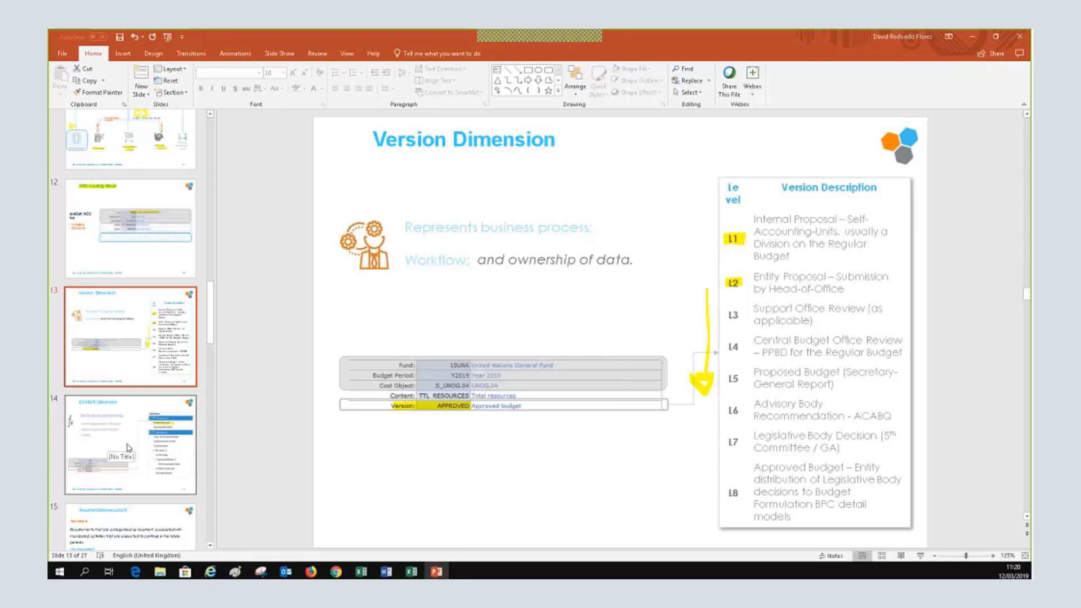
{"action": "scroll", "coordinate": [129, 448], "scroll_direction": "down", "scroll_amount": 2}
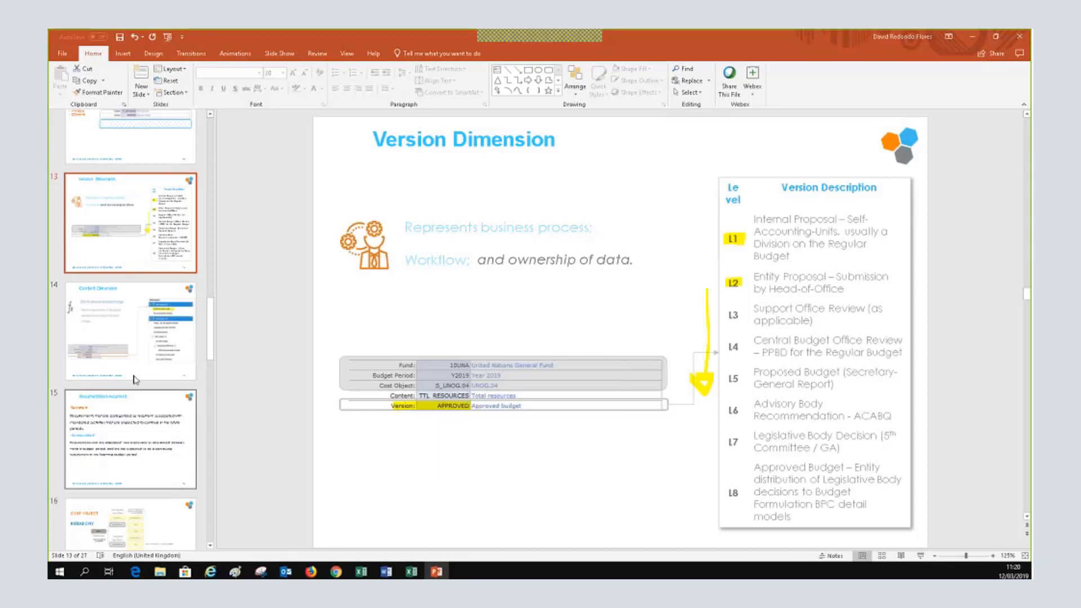
{"action": "left_click", "coordinate": [135, 378]}
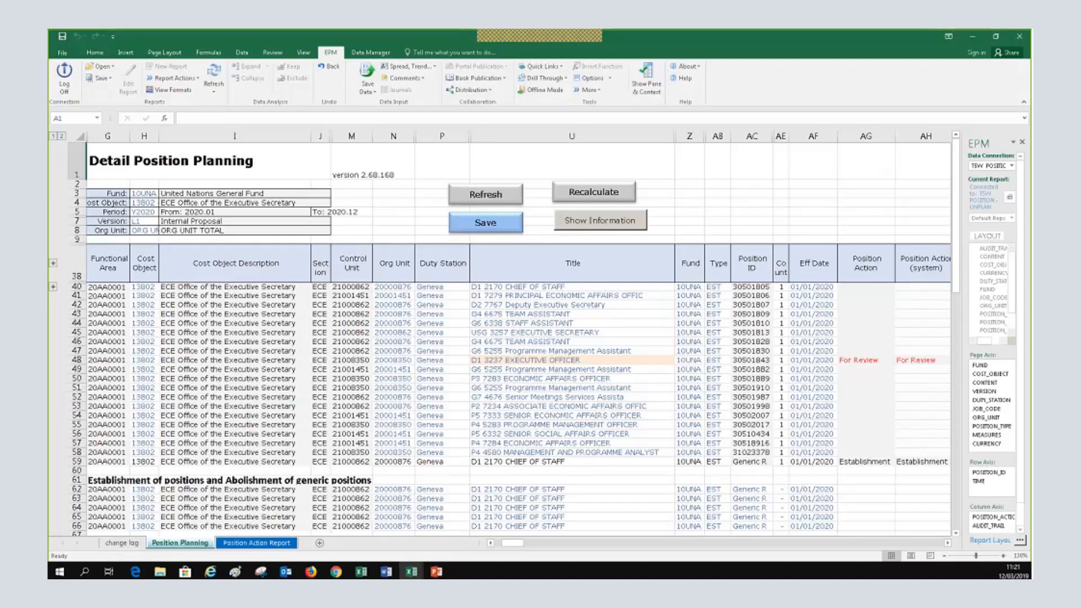
{"action": "left_click", "coordinate": [153, 214]}
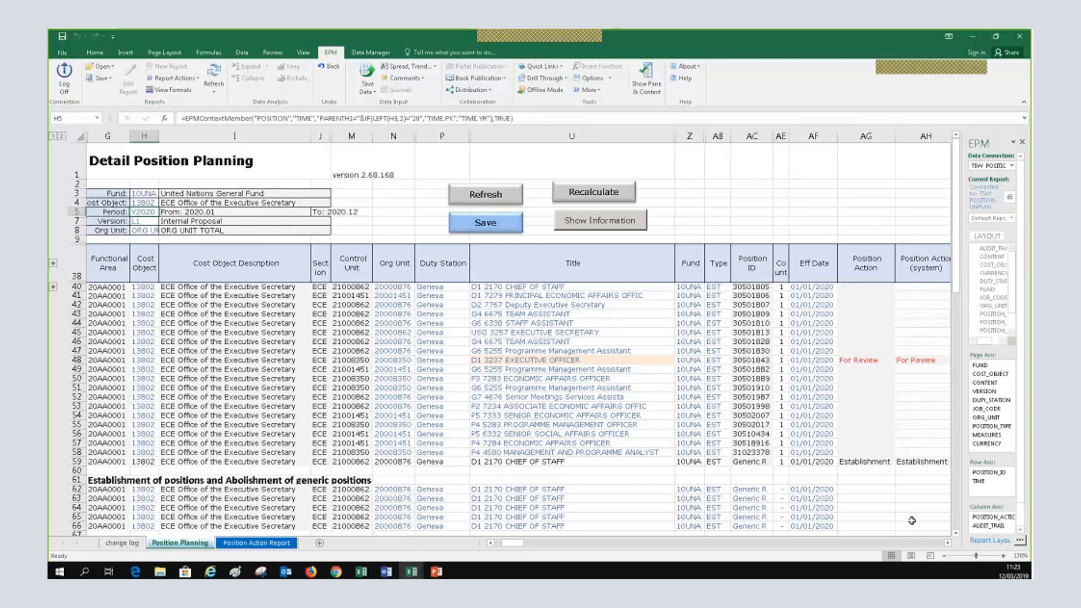
Scroll right to the Content, Justification, Approved Cost, Cost Implication and Proposed Cost columns
{"action": "left_click", "coordinate": [948, 542]}
{"action": "left_click", "coordinate": [948, 543]}
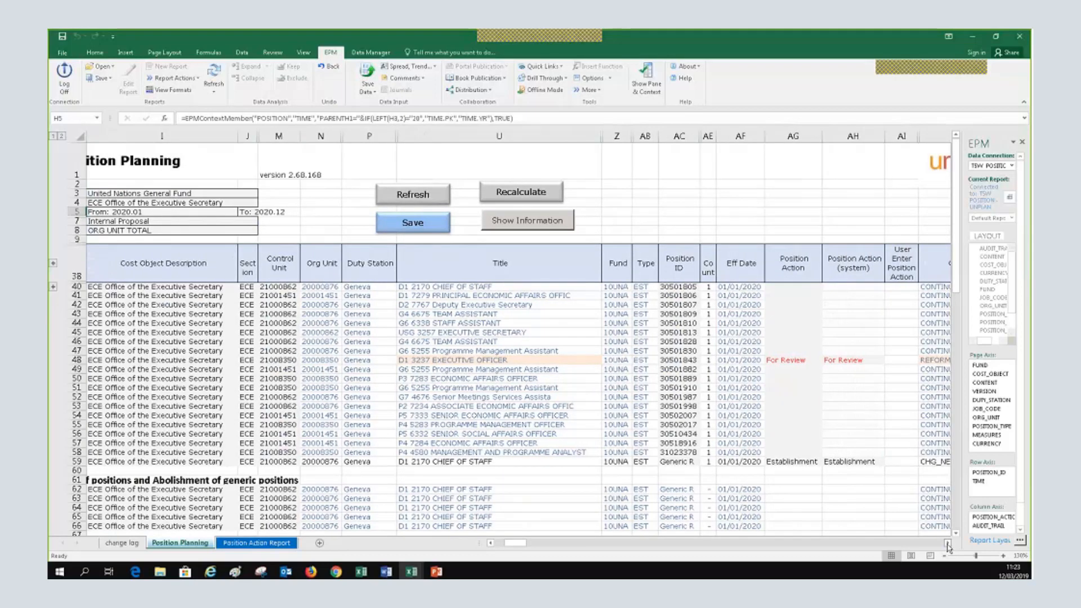
{"action": "left_click", "coordinate": [948, 542]}
{"action": "left_click", "coordinate": [948, 542]}
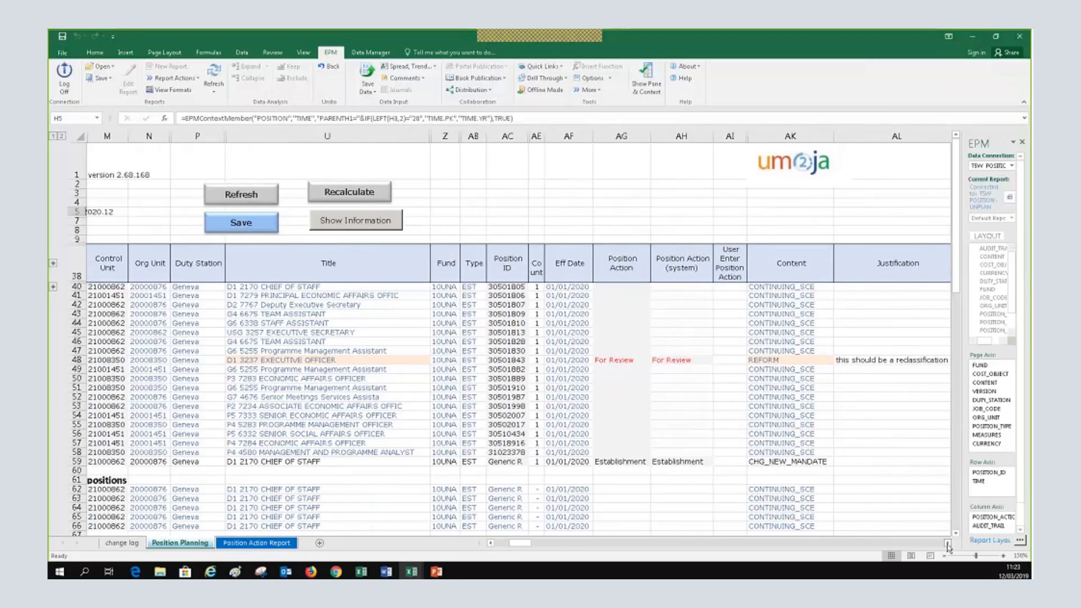
{"action": "left_click", "coordinate": [948, 542]}
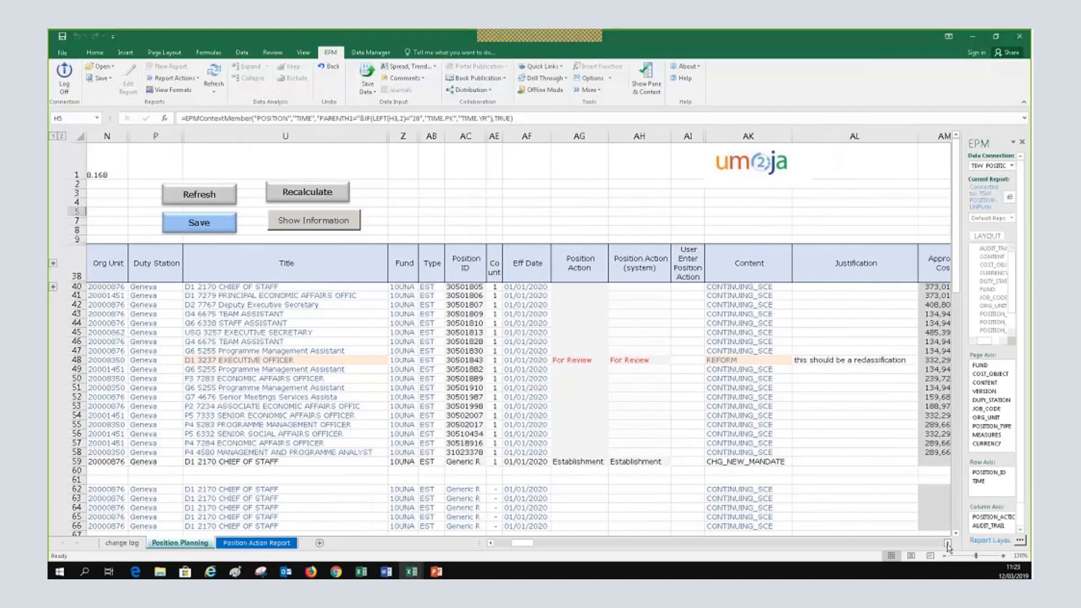
{"action": "left_click", "coordinate": [948, 544]}
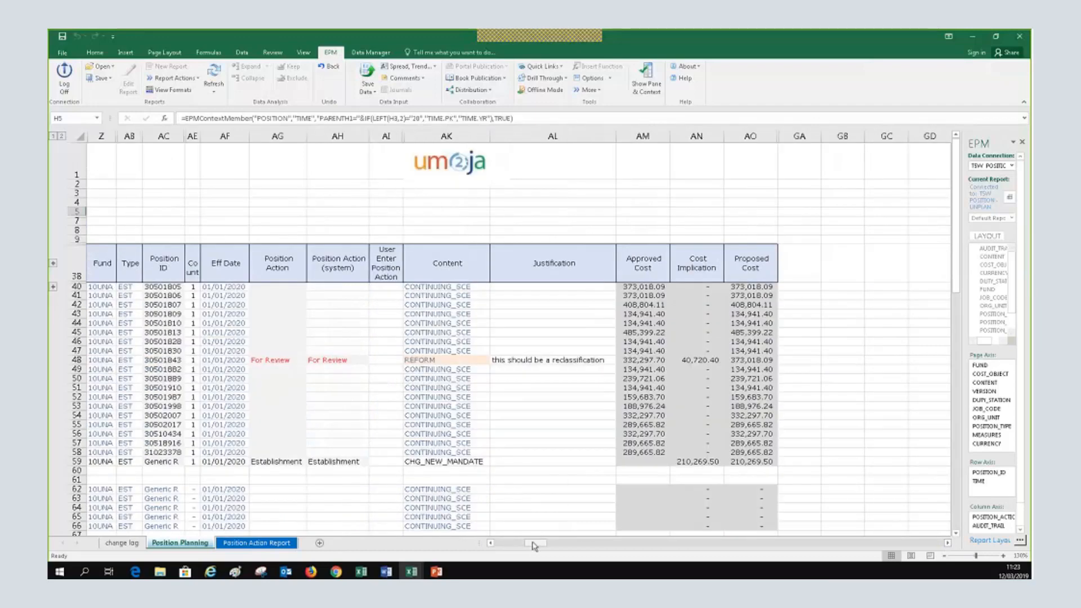
{"action": "left_click_drag", "start_coordinate": [533, 545], "coordinate": [500, 546]}
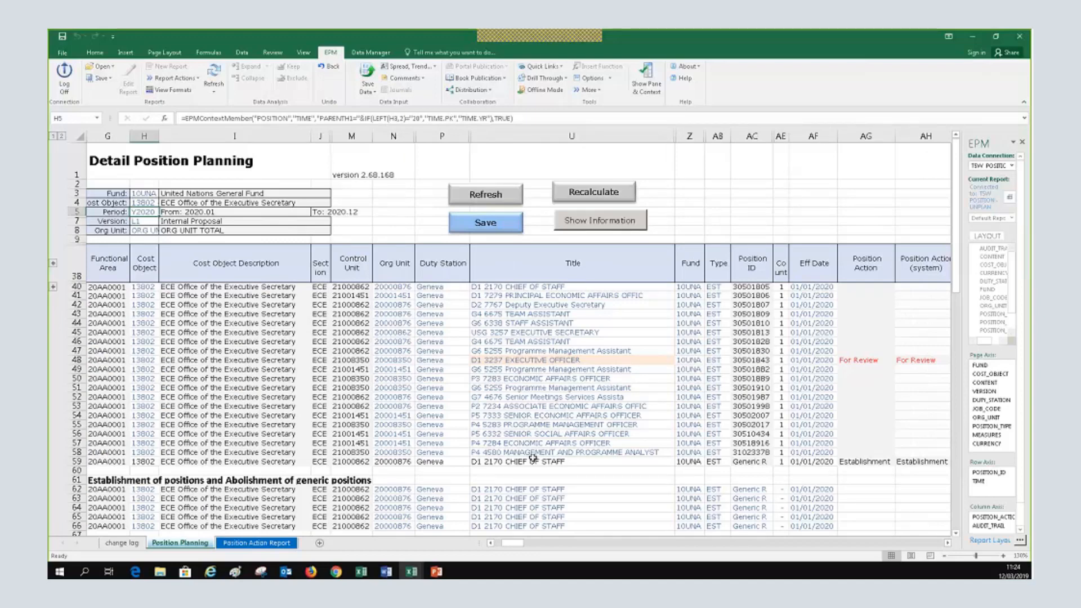
Zoom the sheet in to 170% and bring column G back into view
{"action": "scroll", "coordinate": [532, 456], "scroll_direction": "down", "scroll_amount": 1}
{"action": "scroll", "coordinate": [533, 457], "scroll_direction": "up", "scroll_amount": 1}
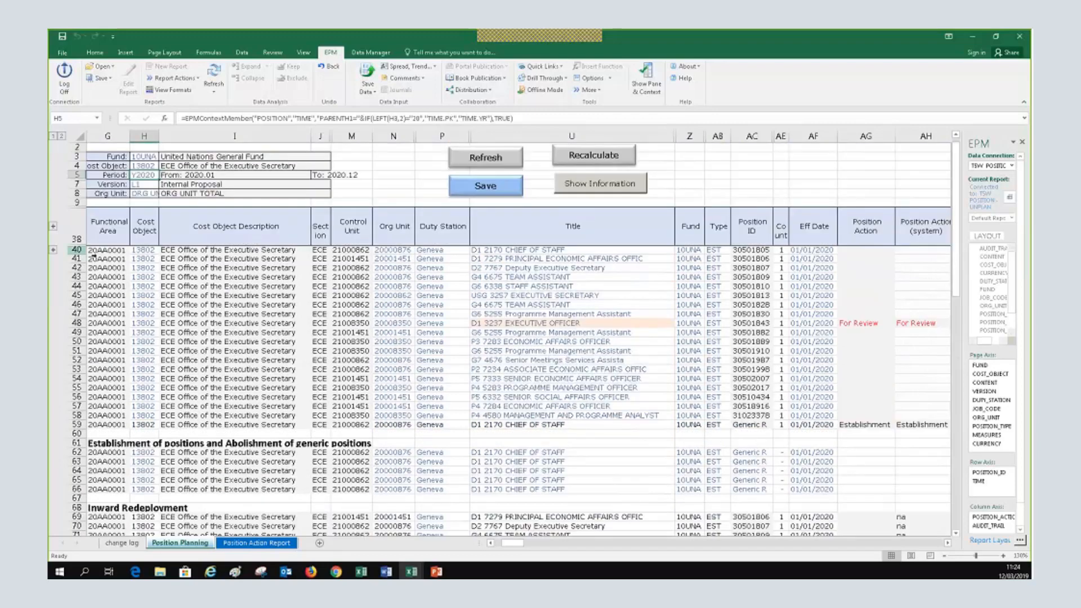
{"action": "left_click", "coordinate": [1002, 557]}
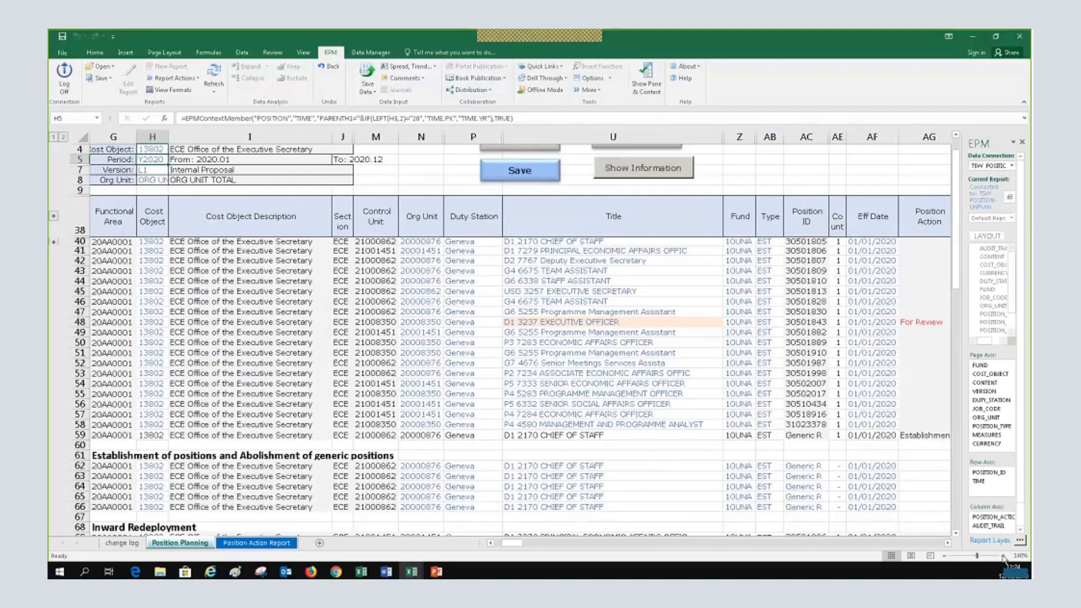
{"action": "left_click", "coordinate": [1003, 557]}
{"action": "left_click", "coordinate": [1003, 557]}
{"action": "left_click", "coordinate": [1003, 557]}
{"action": "scroll", "coordinate": [503, 423], "scroll_direction": "up", "scroll_amount": 2}
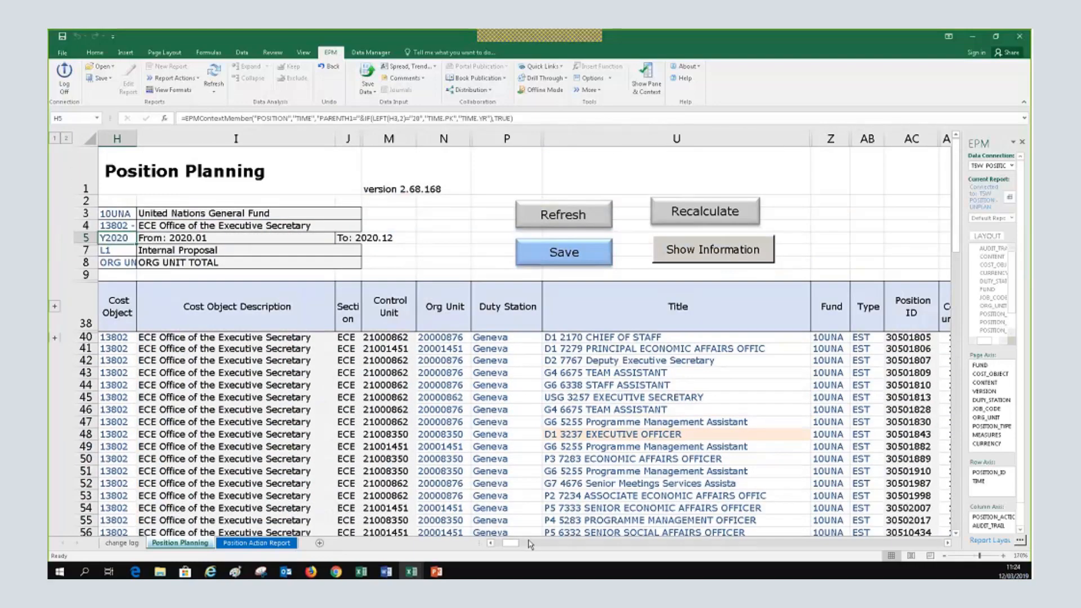
{"action": "left_click", "coordinate": [490, 543]}
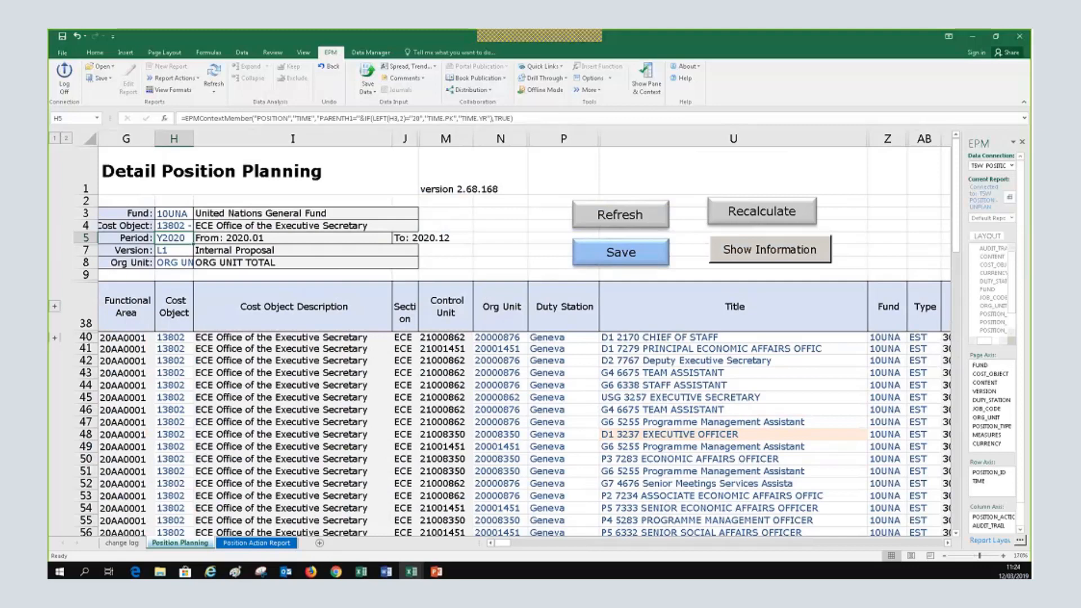
Widen the Section column and check the Type and Count entries of the first positions
{"action": "left_click", "coordinate": [252, 338]}
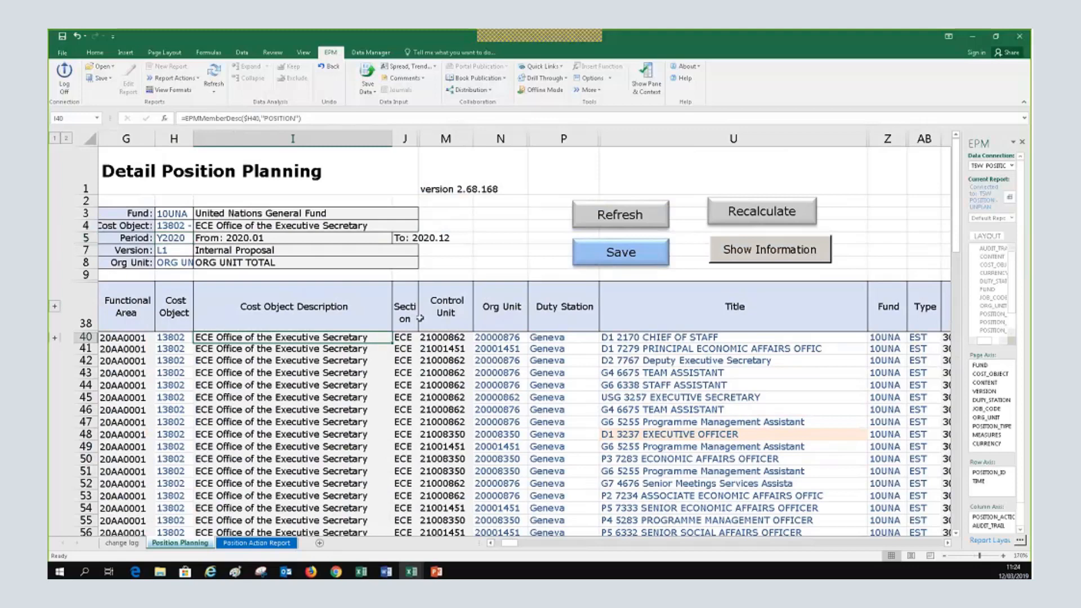
{"action": "left_click_drag", "start_coordinate": [418, 138], "coordinate": [430, 139]}
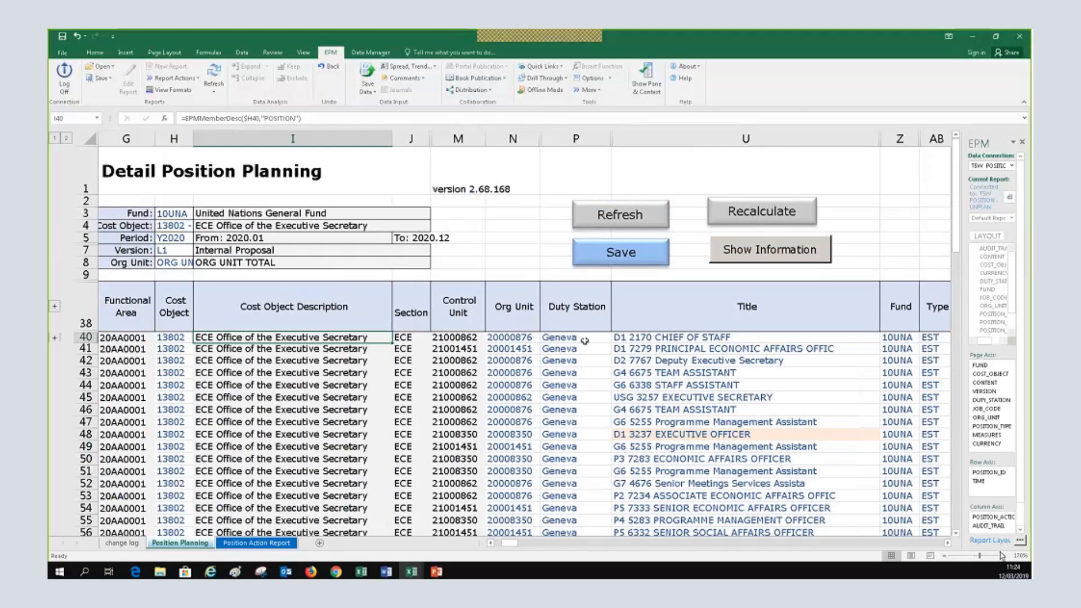
{"action": "left_click", "coordinate": [948, 543]}
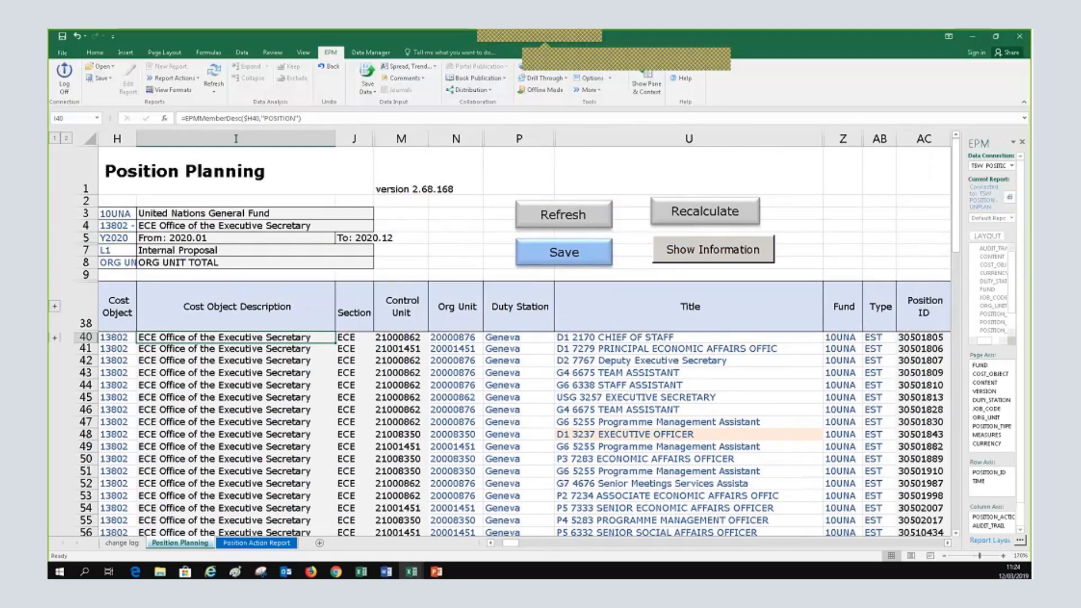
{"action": "double_click", "coordinate": [948, 544]}
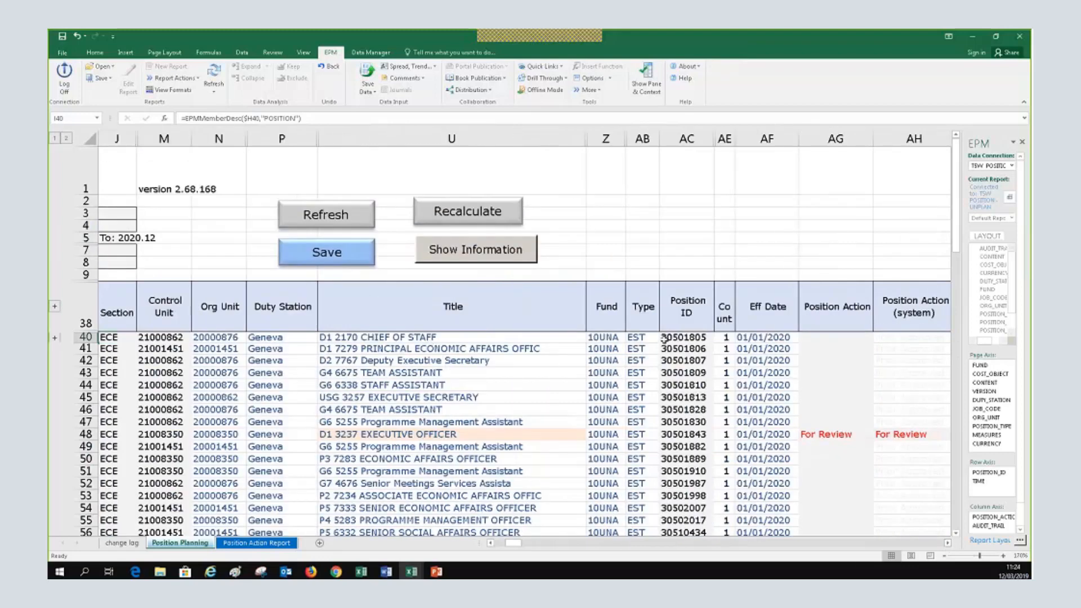
{"action": "left_click", "coordinate": [641, 338]}
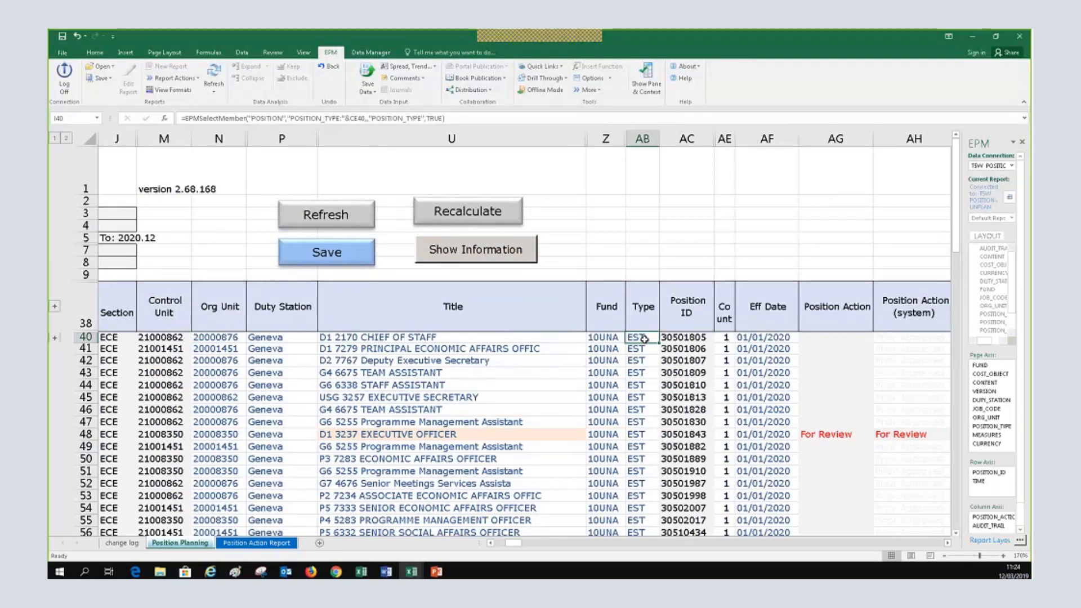
{"action": "left_click", "coordinate": [649, 361]}
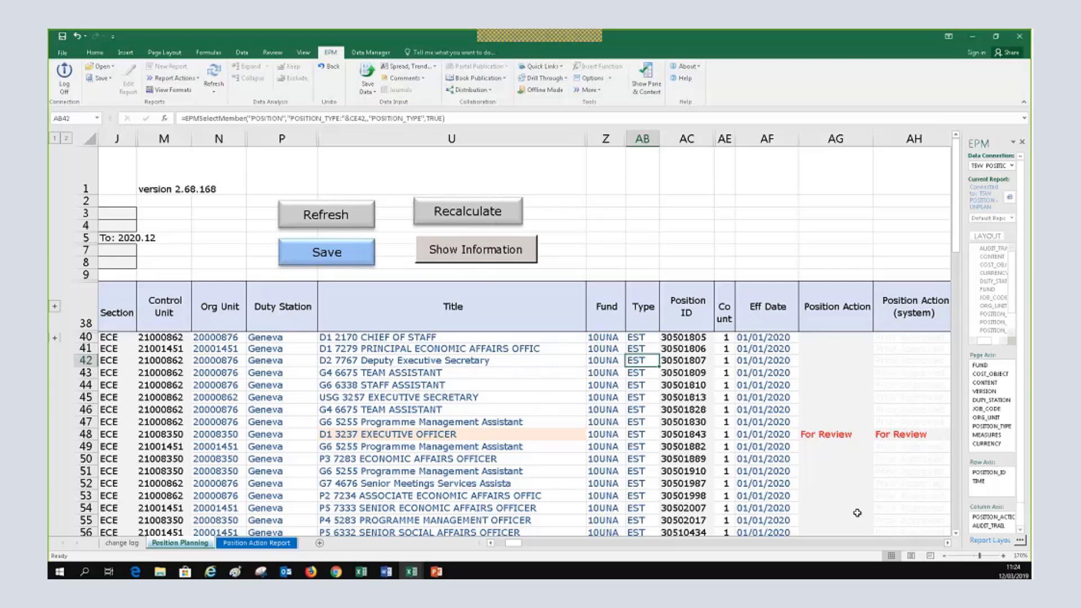
{"action": "left_click", "coordinate": [726, 360]}
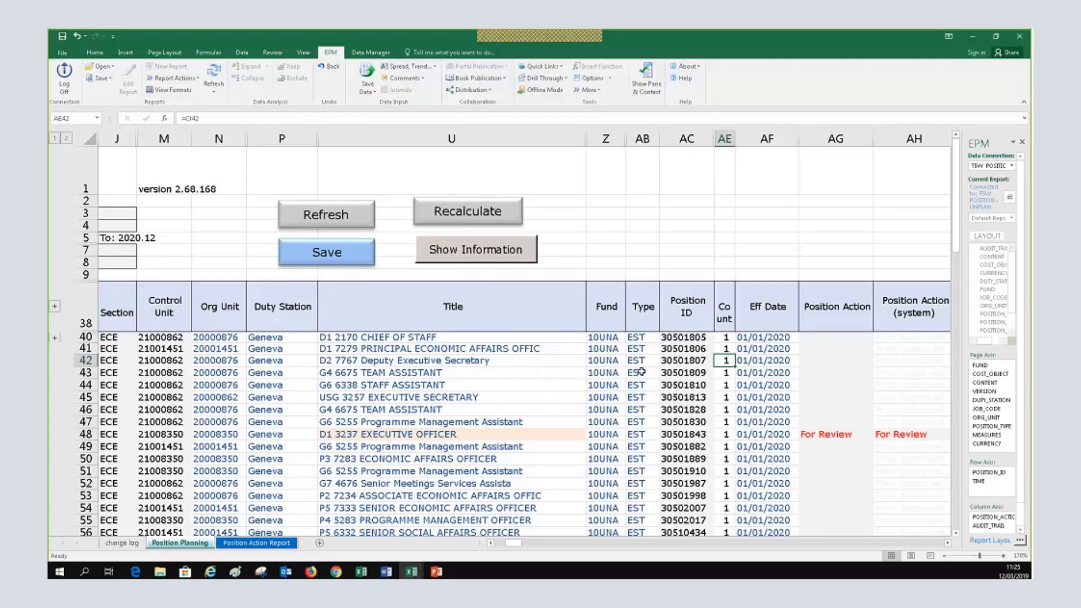
Scroll right to the Justification, Approved Cost and Proposed Cost columns, then back to the start
{"action": "left_click", "coordinate": [948, 544]}
{"action": "left_click", "coordinate": [948, 543]}
{"action": "left_click", "coordinate": [948, 543]}
{"action": "left_click", "coordinate": [947, 543]}
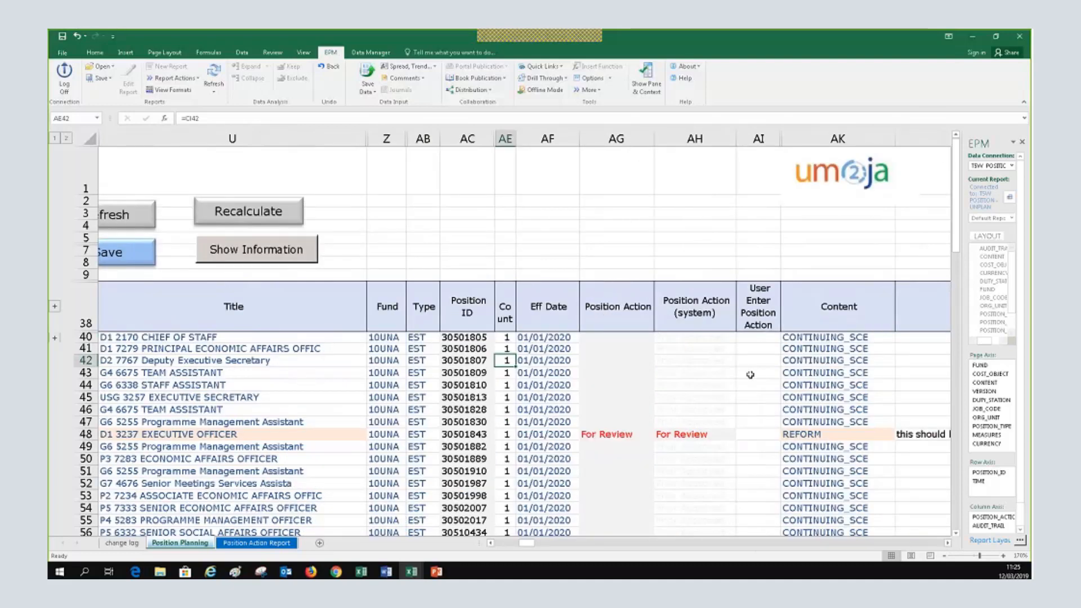
{"action": "left_click", "coordinate": [947, 543]}
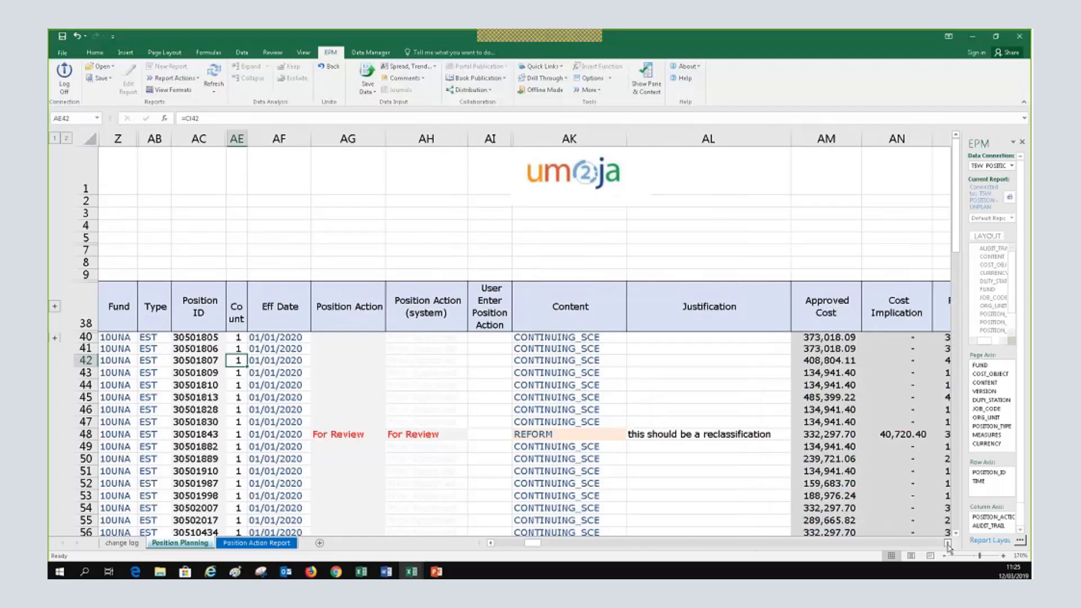
{"action": "left_click", "coordinate": [948, 543]}
{"action": "left_click", "coordinate": [948, 543]}
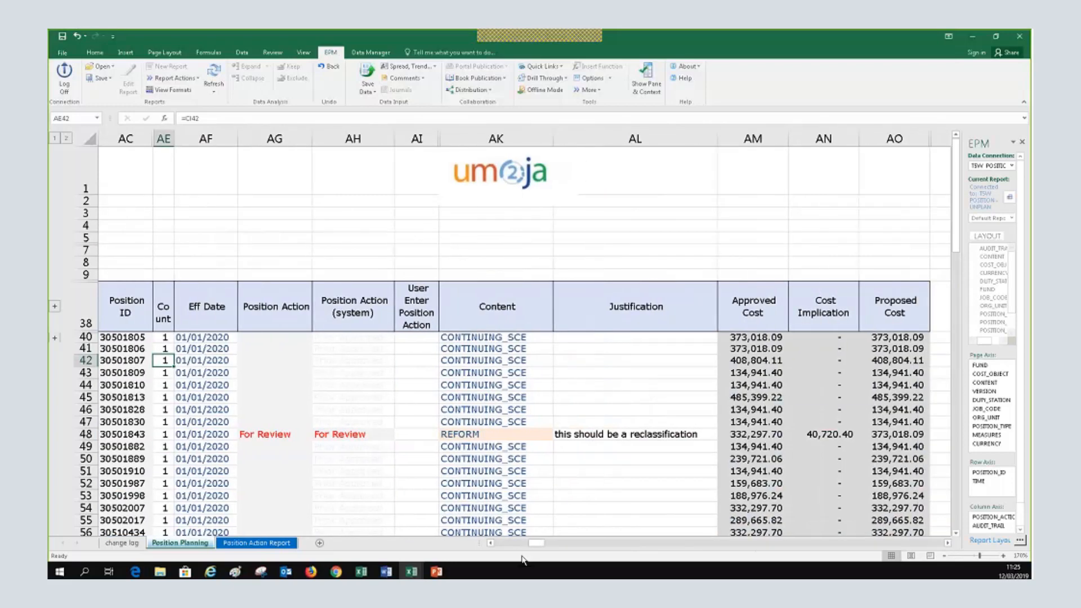
{"action": "left_click", "coordinate": [495, 543]}
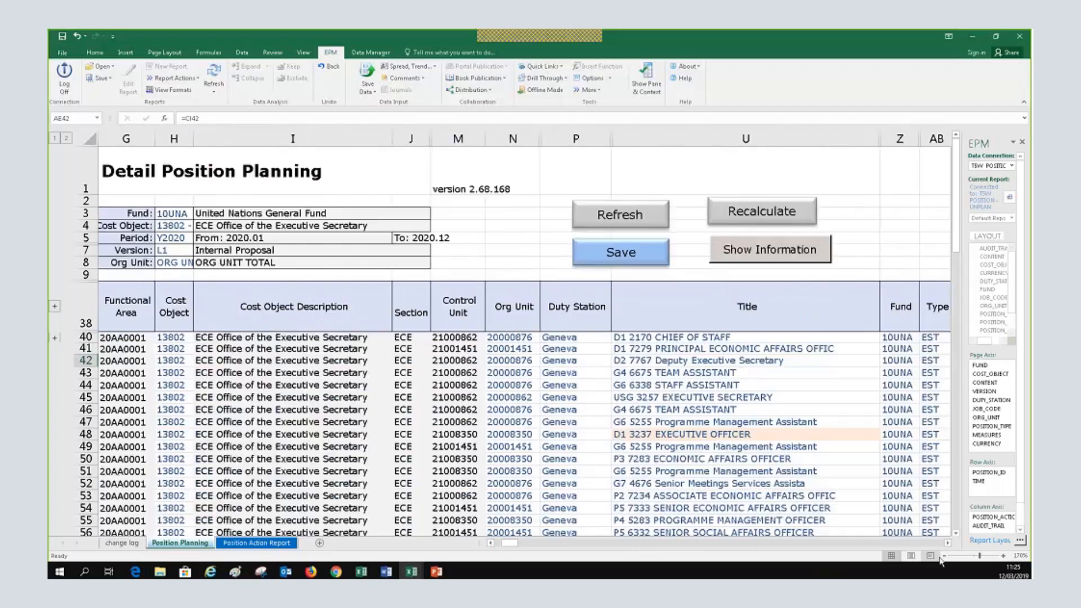
Zoom out to 150% and inspect the P4 7284 Type and Executive Officer position action
{"action": "left_click", "coordinate": [945, 555]}
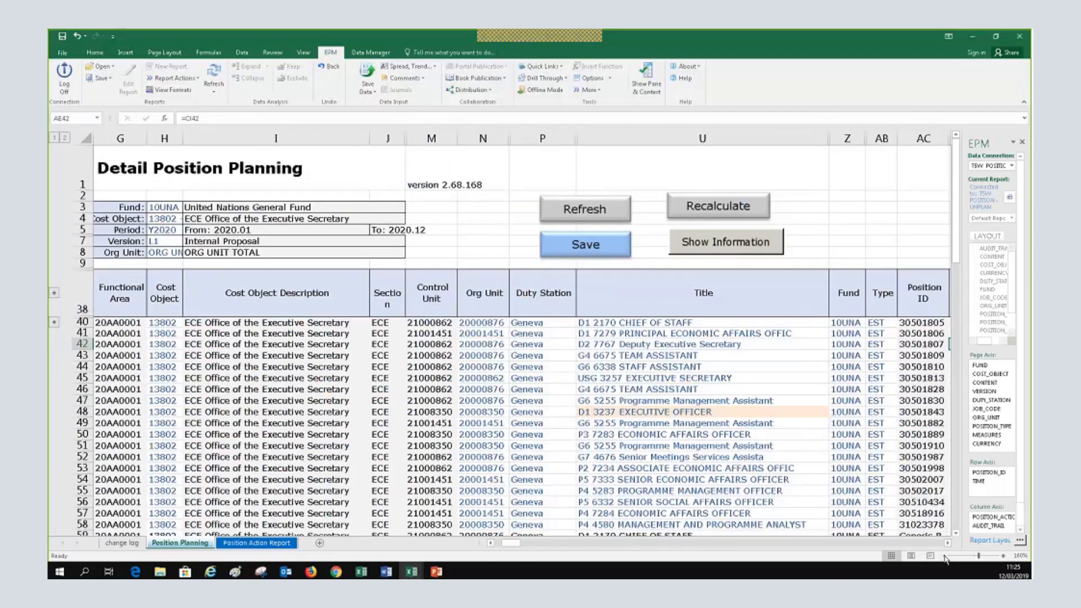
{"action": "left_click", "coordinate": [945, 556]}
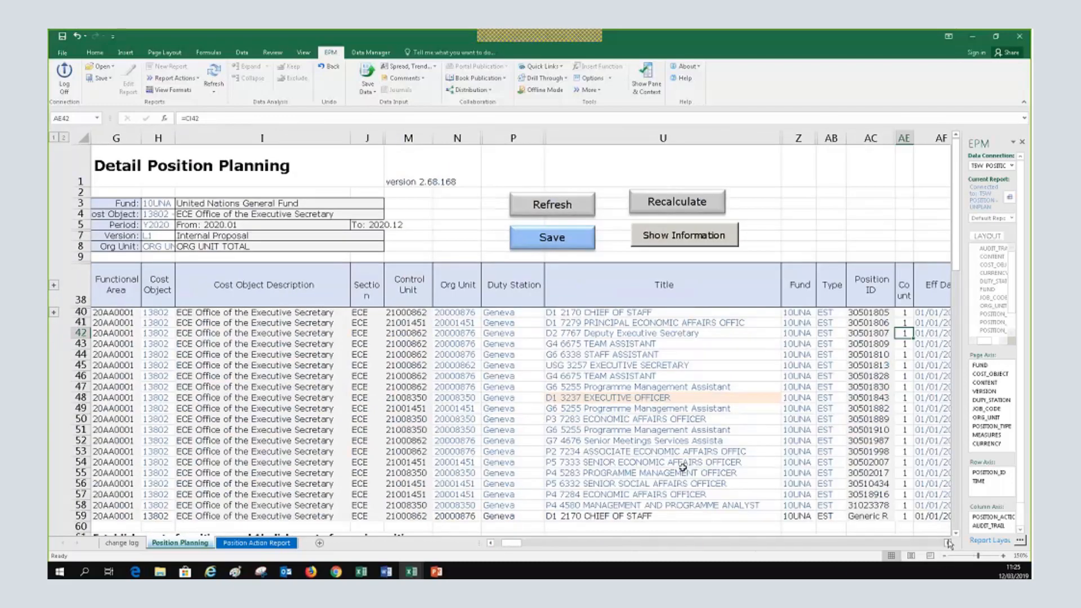
{"action": "left_click", "coordinate": [831, 494]}
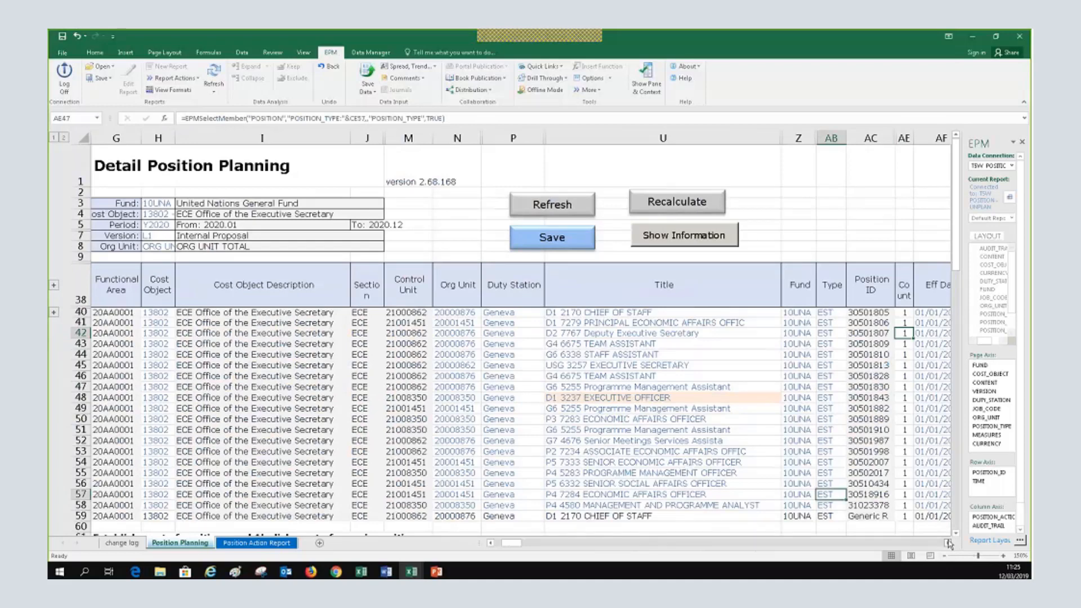
{"action": "left_click", "coordinate": [947, 543]}
{"action": "left_click", "coordinate": [947, 543]}
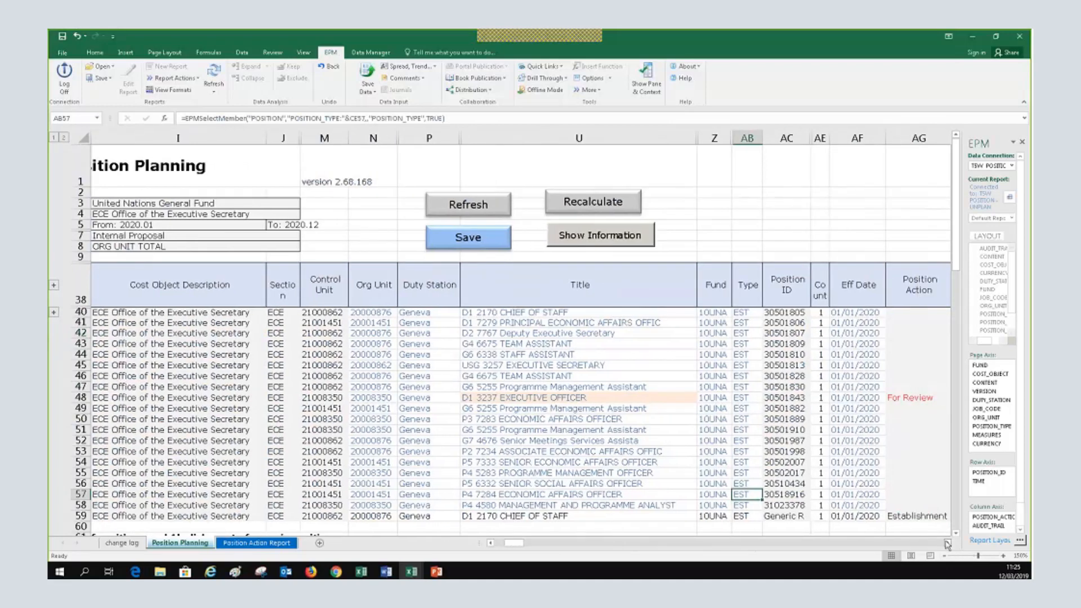
{"action": "left_click", "coordinate": [948, 543]}
{"action": "left_click", "coordinate": [709, 398]}
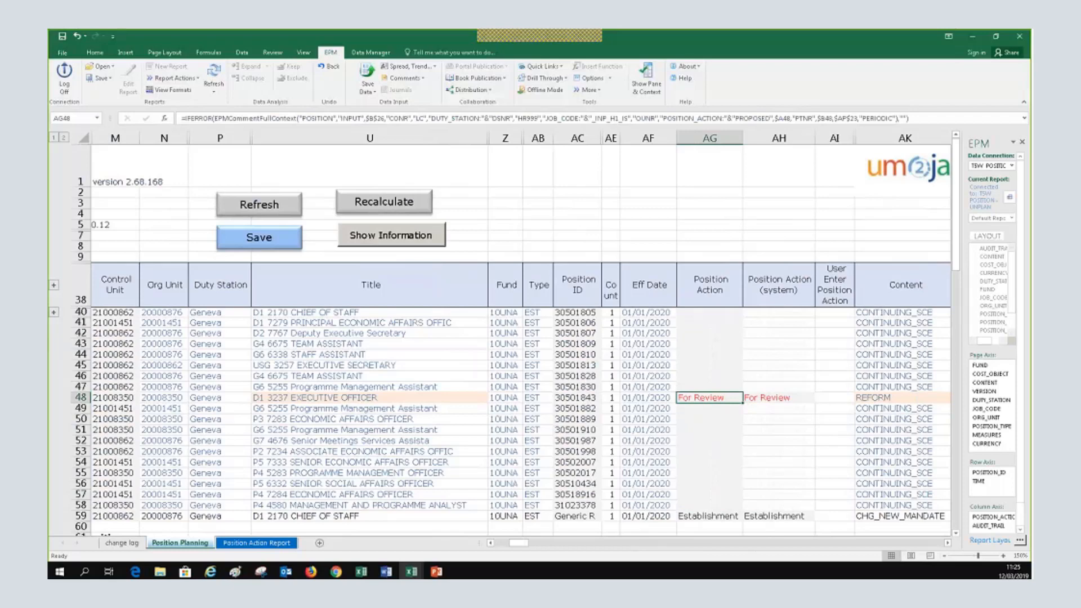
Check row 59's action cells, hide the EPM pane, and refresh the form from the server
{"action": "left_click", "coordinate": [778, 516]}
{"action": "left_click", "coordinate": [709, 516]}
{"action": "left_click", "coordinate": [501, 543]}
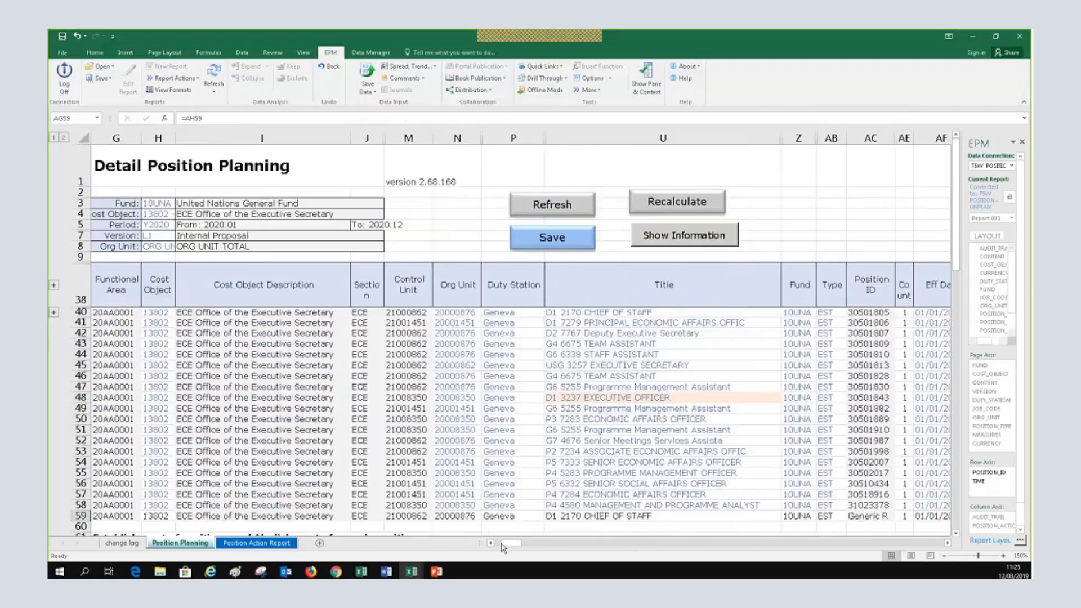
{"action": "left_click", "coordinate": [645, 80]}
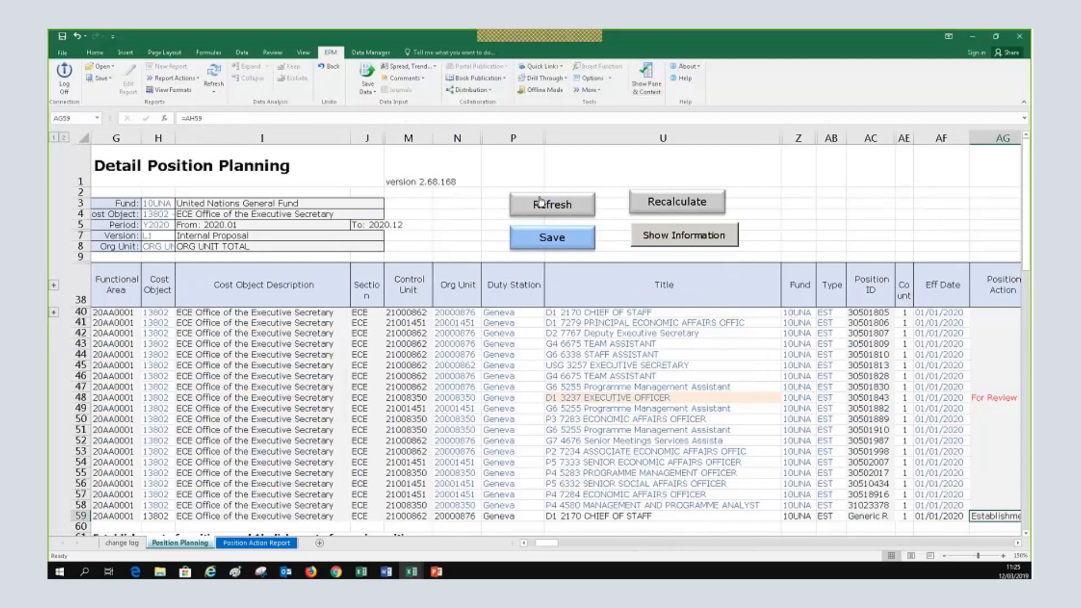
{"action": "left_click", "coordinate": [574, 206]}
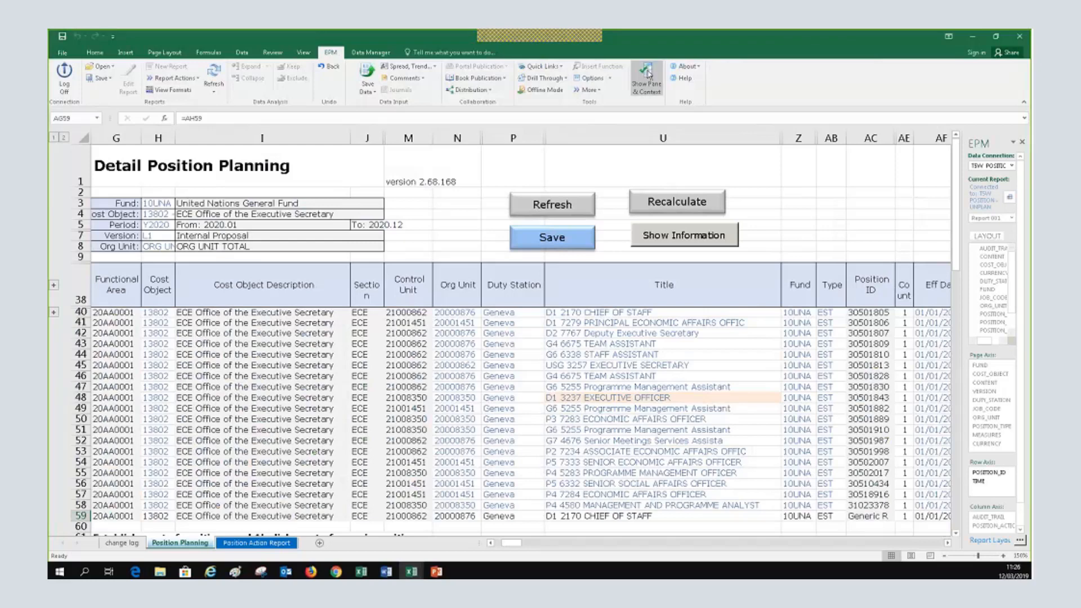
Hide the EPM pane to reveal the Position Action column after the refresh
{"action": "left_click", "coordinate": [648, 74]}
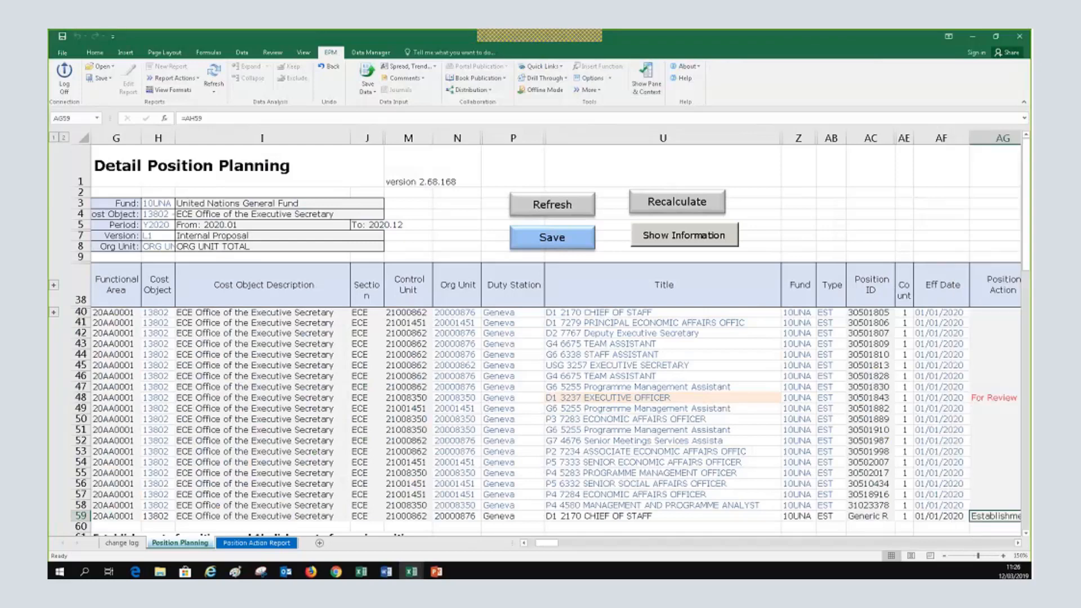
{"action": "left_click", "coordinate": [454, 210]}
{"action": "scroll", "coordinate": [539, 338], "scroll_direction": "down", "scroll_amount": 1}
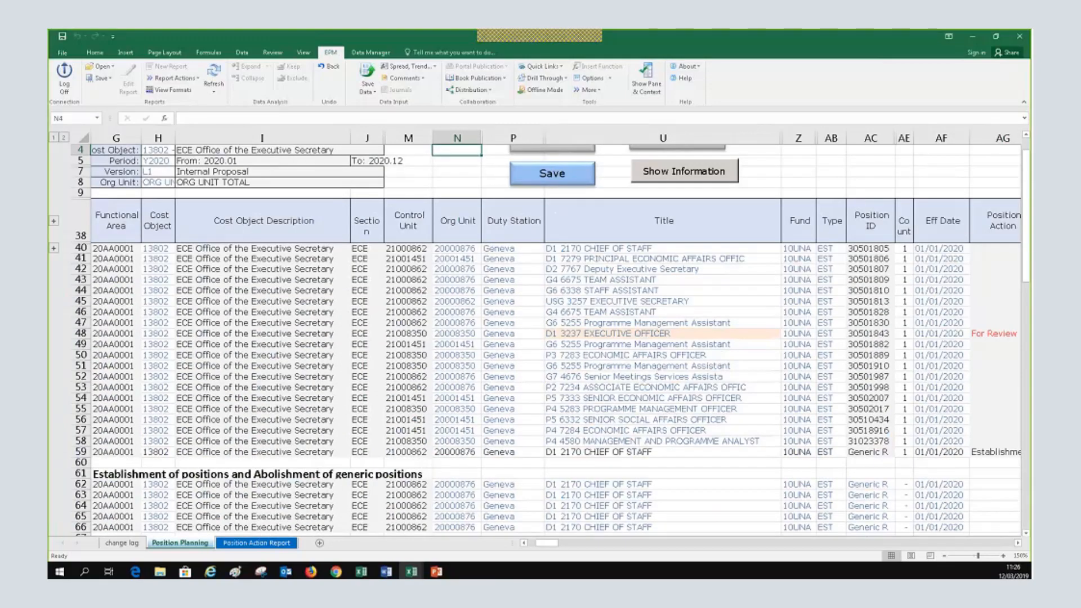
{"action": "left_click", "coordinate": [944, 557]}
{"action": "left_click", "coordinate": [944, 556]}
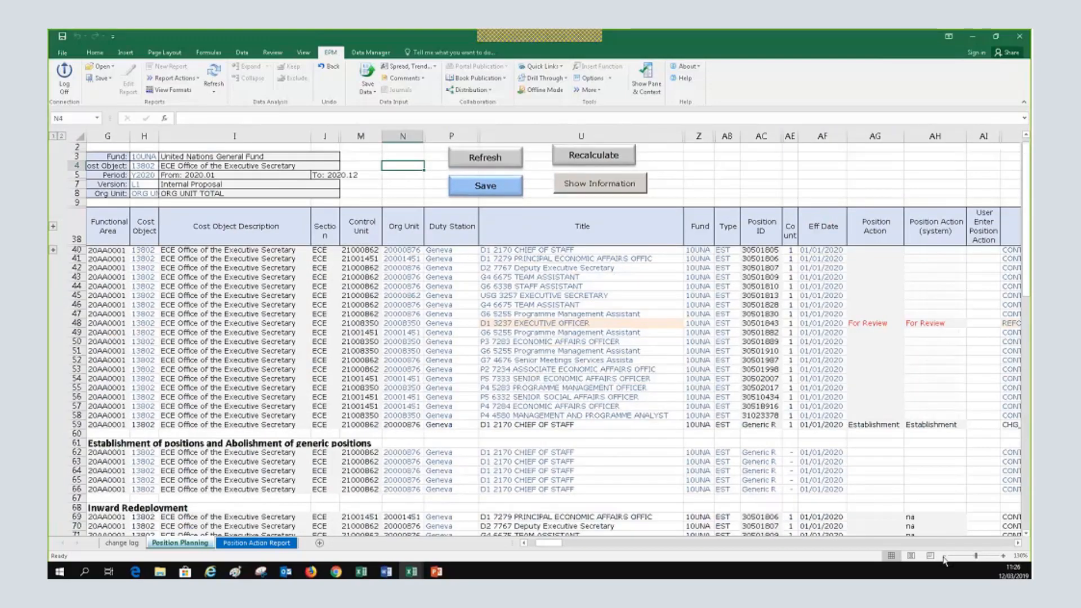
{"action": "left_click", "coordinate": [1005, 556]}
{"action": "left_click", "coordinate": [1005, 556]}
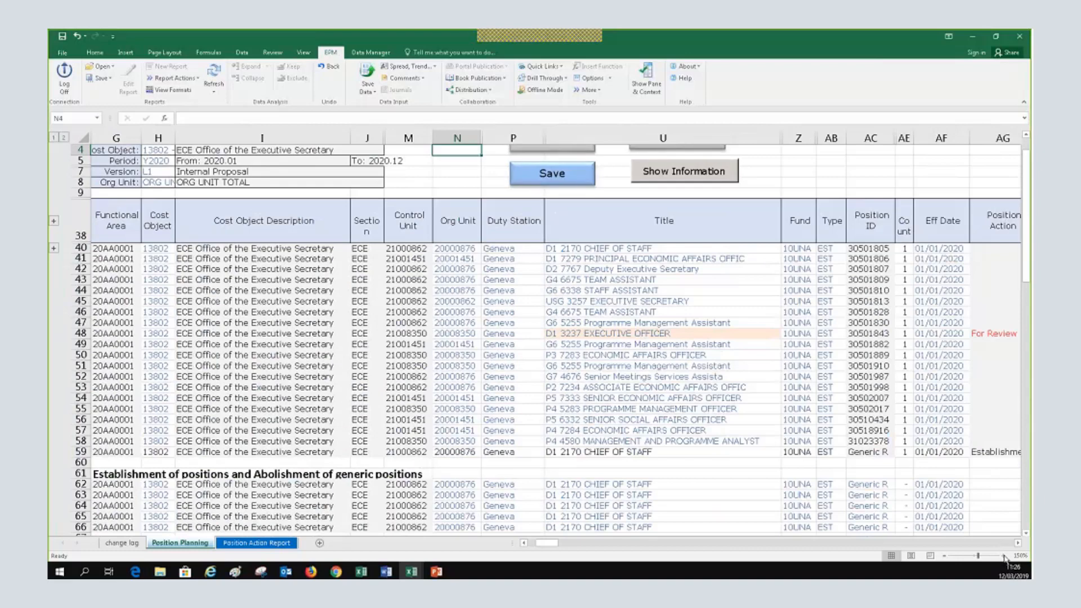
{"action": "scroll", "coordinate": [186, 268], "scroll_direction": "up", "scroll_amount": 1}
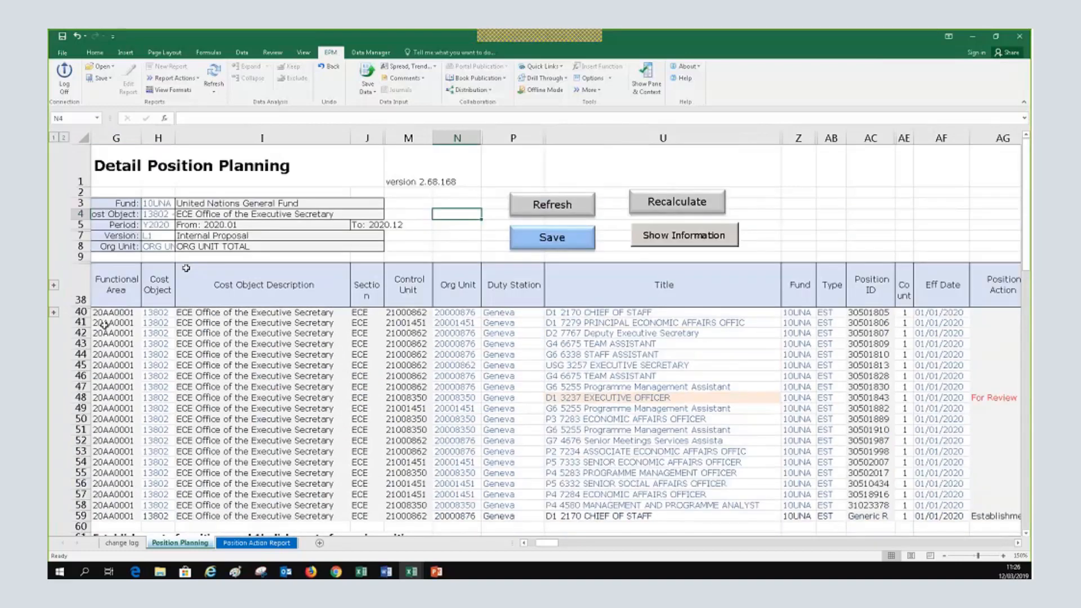
{"action": "scroll", "coordinate": [344, 412], "scroll_direction": "down", "scroll_amount": 2}
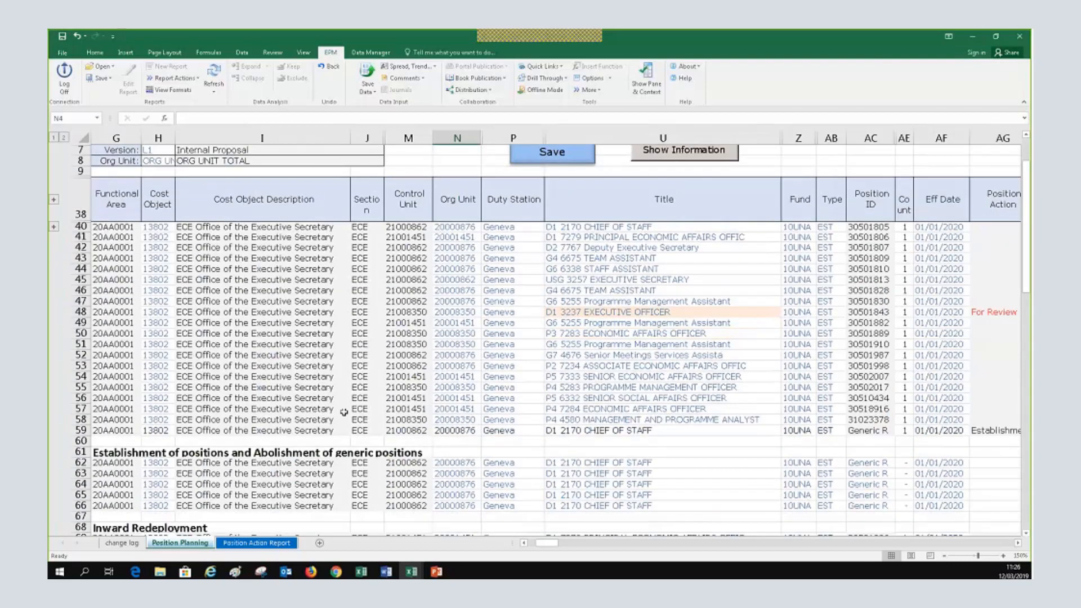
{"action": "scroll", "coordinate": [343, 412], "scroll_direction": "down", "scroll_amount": 3}
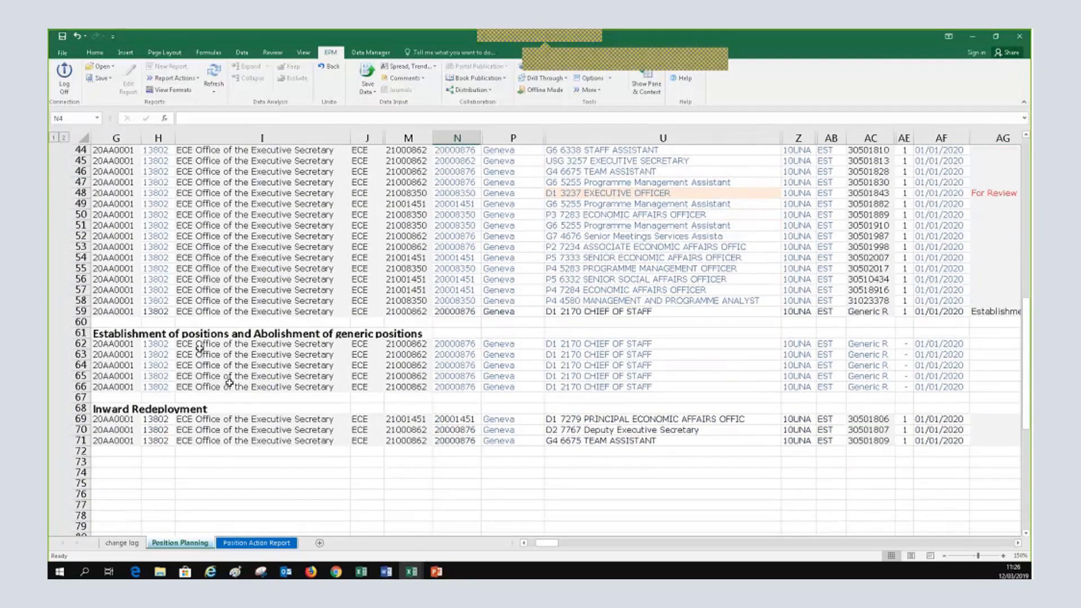
{"action": "left_click", "coordinate": [410, 334]}
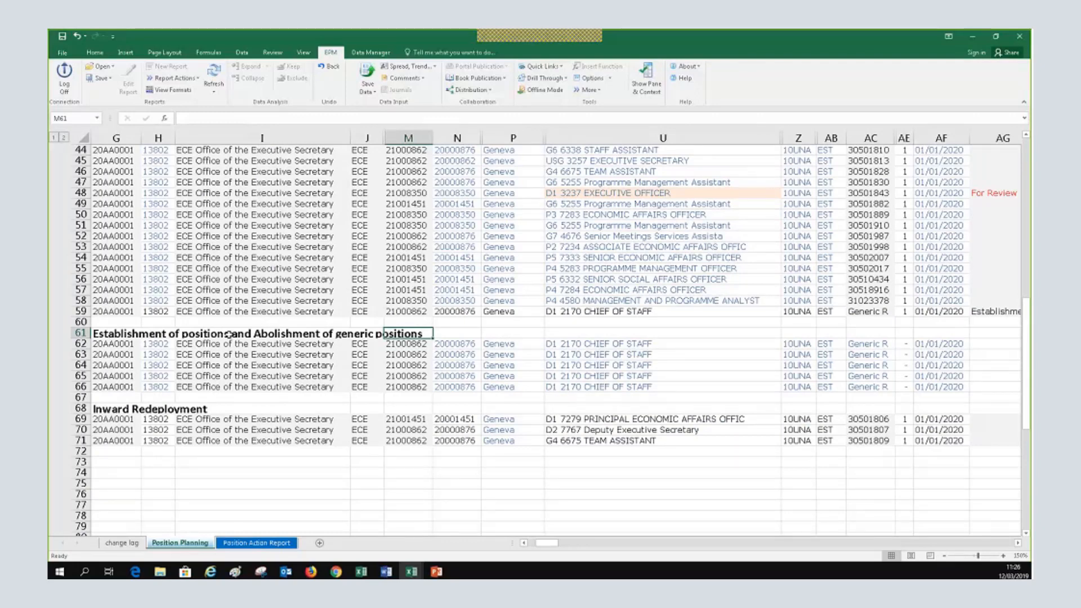
{"action": "left_click", "coordinate": [227, 334]}
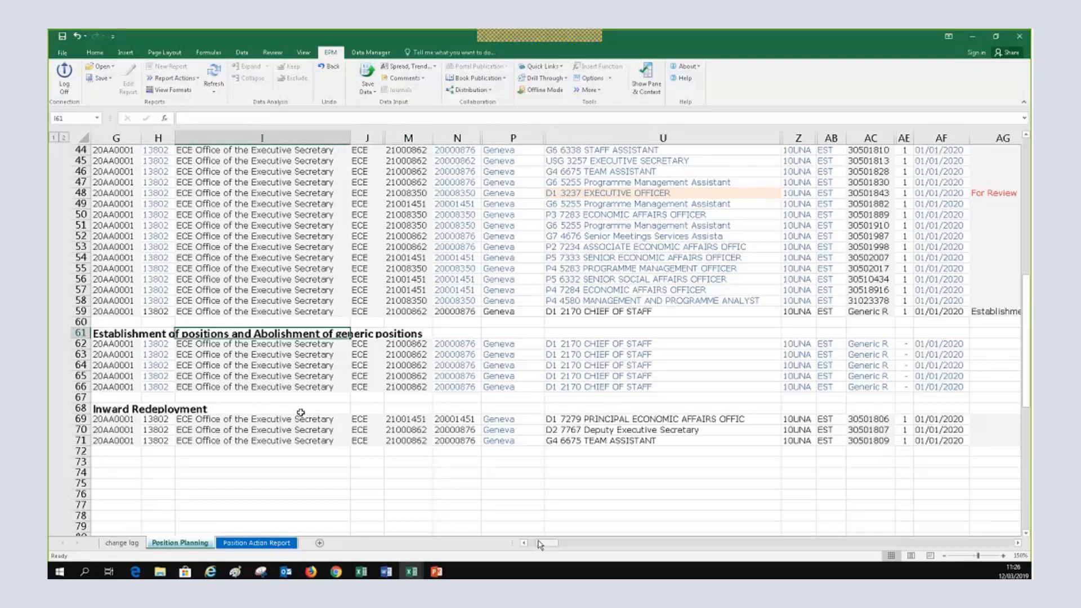
{"action": "scroll", "coordinate": [300, 413], "scroll_direction": "up", "scroll_amount": 3}
{"action": "scroll", "coordinate": [367, 483], "scroll_direction": "up", "scroll_amount": 3}
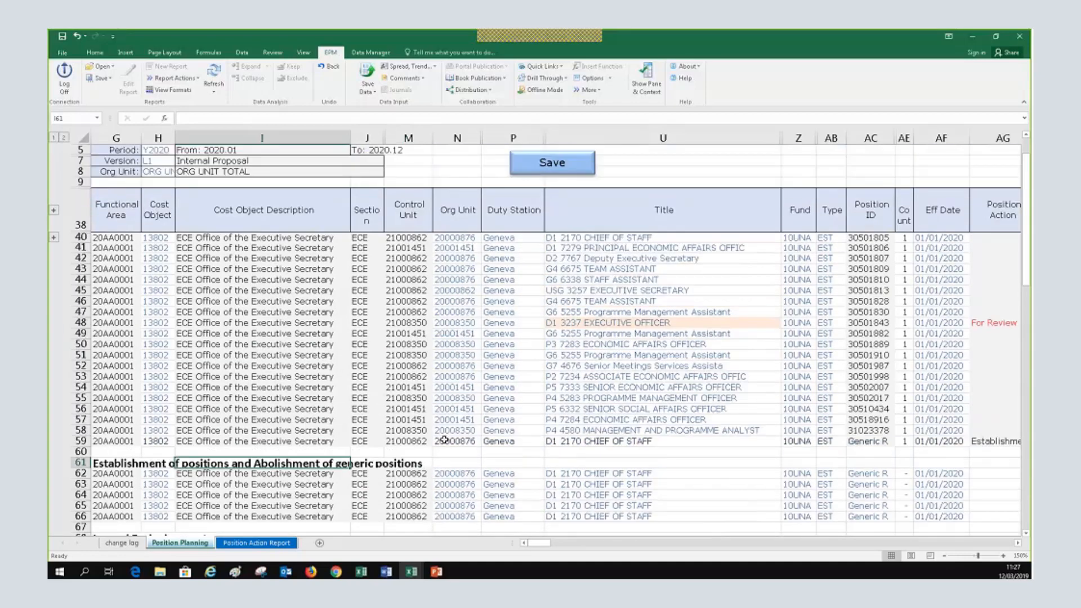
Look over rows 41–43, then pick row 53's Geneva duty station to bring up the station list
{"action": "left_click", "coordinate": [469, 344]}
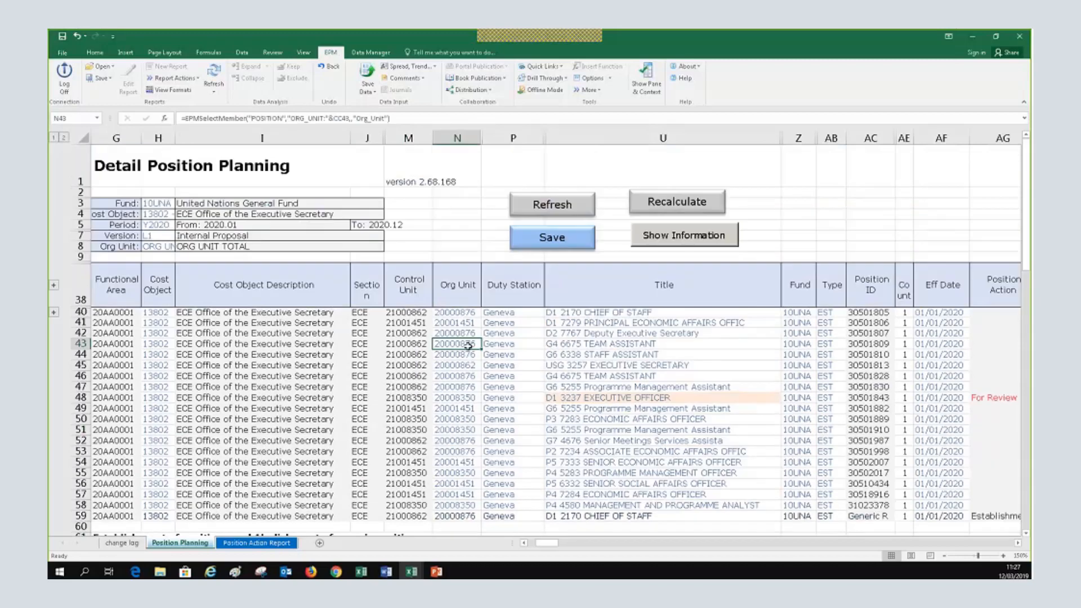
{"action": "left_click", "coordinate": [713, 325]}
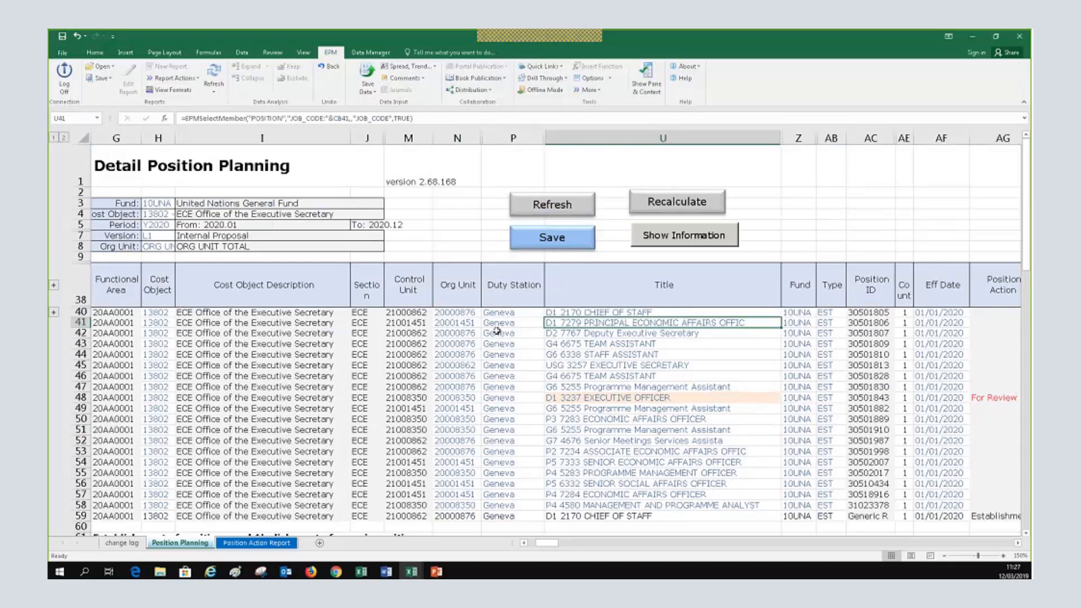
{"action": "left_click", "coordinate": [509, 332]}
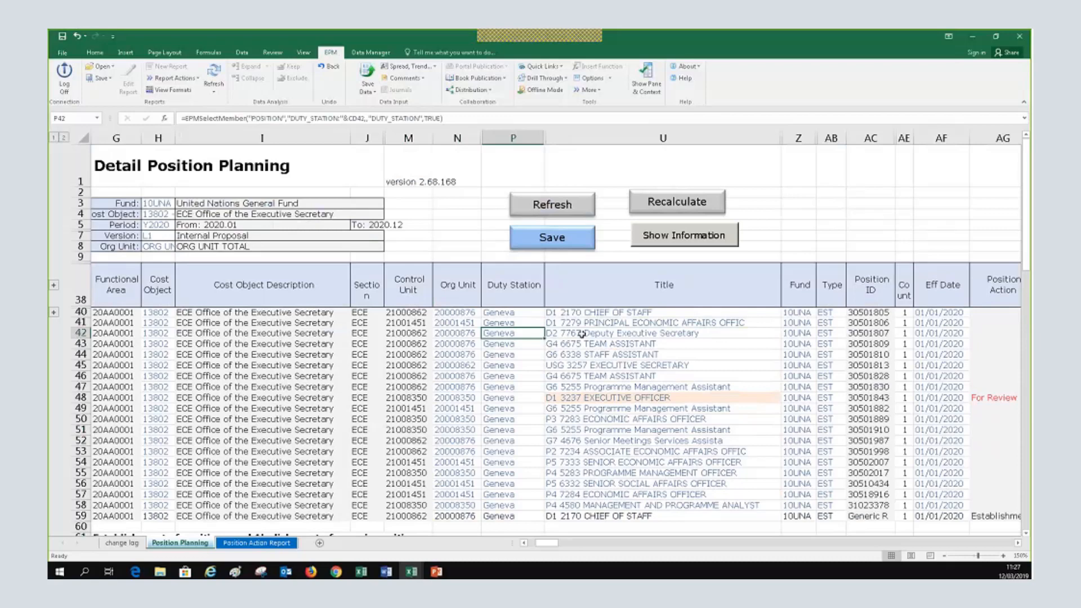
{"action": "left_click", "coordinate": [1018, 542]}
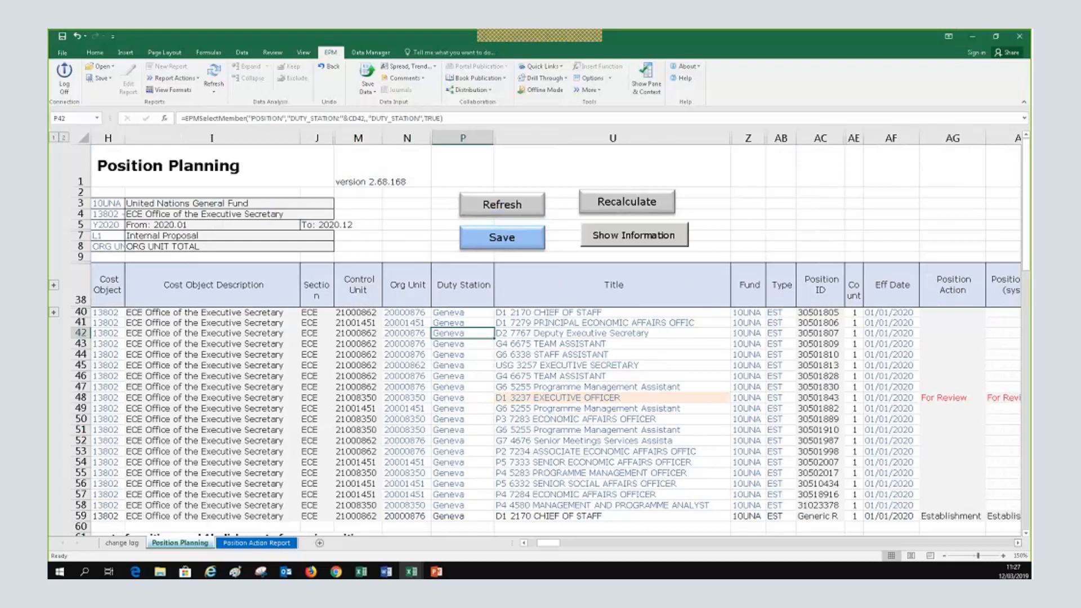
{"action": "left_click", "coordinate": [460, 344]}
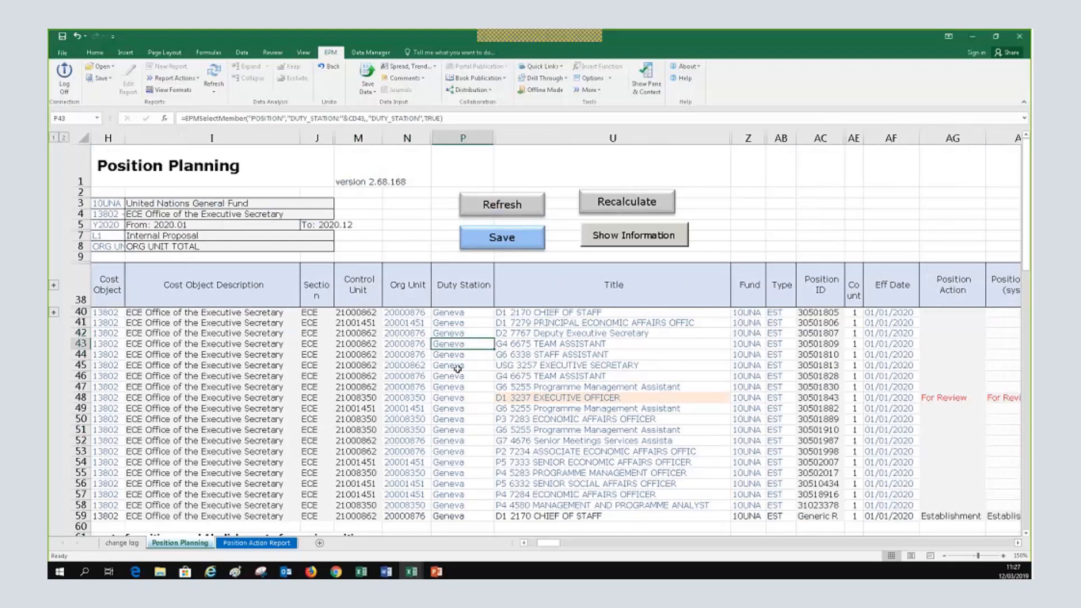
{"action": "left_click", "coordinate": [453, 453]}
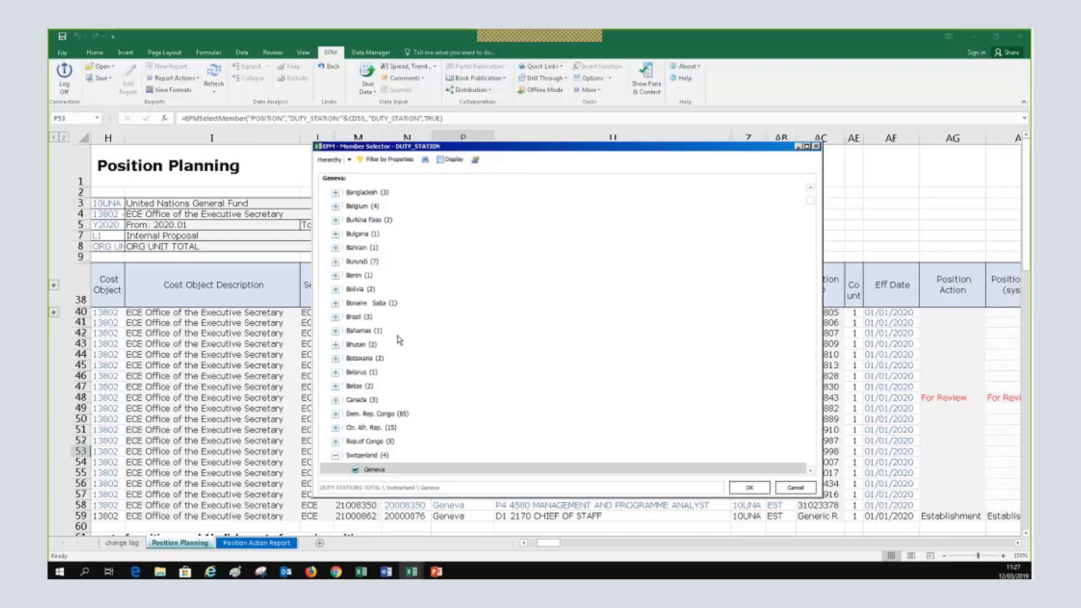
Search the duty stations for 'Ent' and change row 53's P2 7234 post from Geneva to Entebbe
{"action": "scroll", "coordinate": [400, 341], "scroll_direction": "down", "scroll_amount": 1}
{"action": "scroll", "coordinate": [399, 341], "scroll_direction": "up", "scroll_amount": 3}
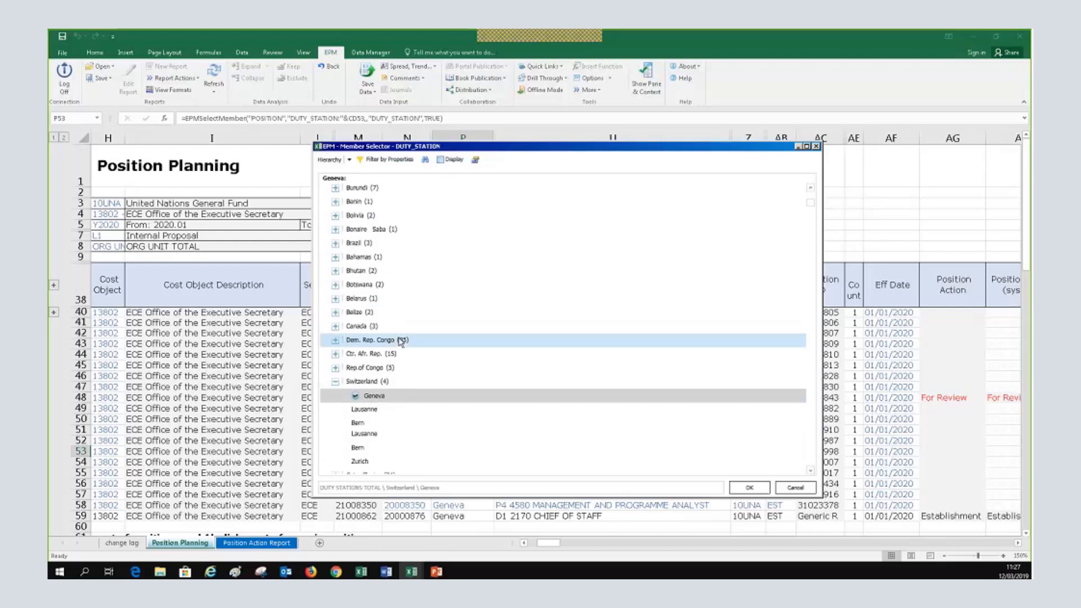
{"action": "scroll", "coordinate": [400, 341], "scroll_direction": "up", "scroll_amount": 4}
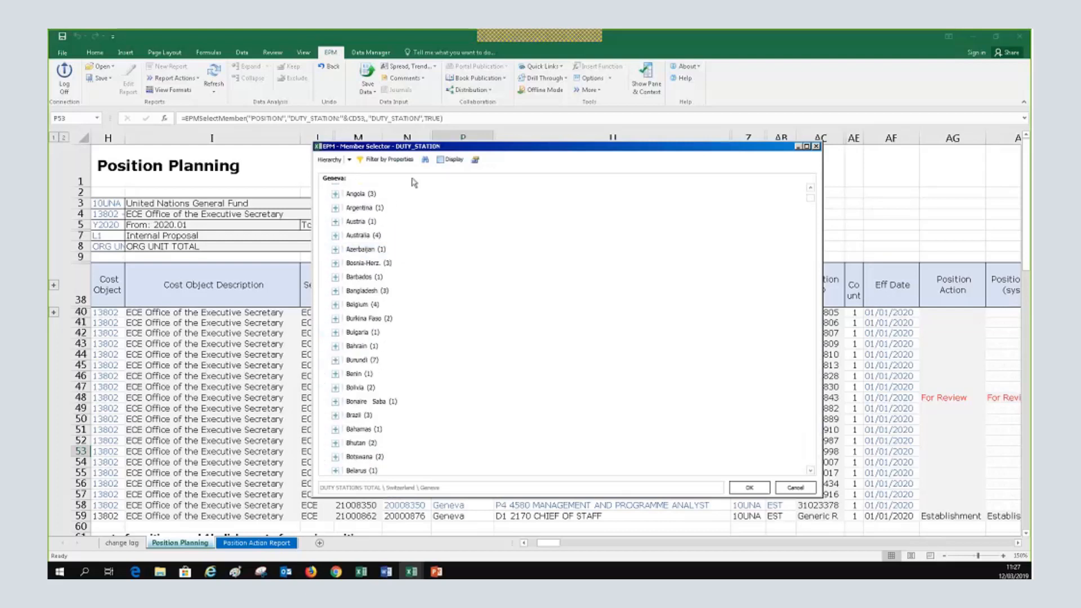
{"action": "left_click", "coordinate": [426, 161]}
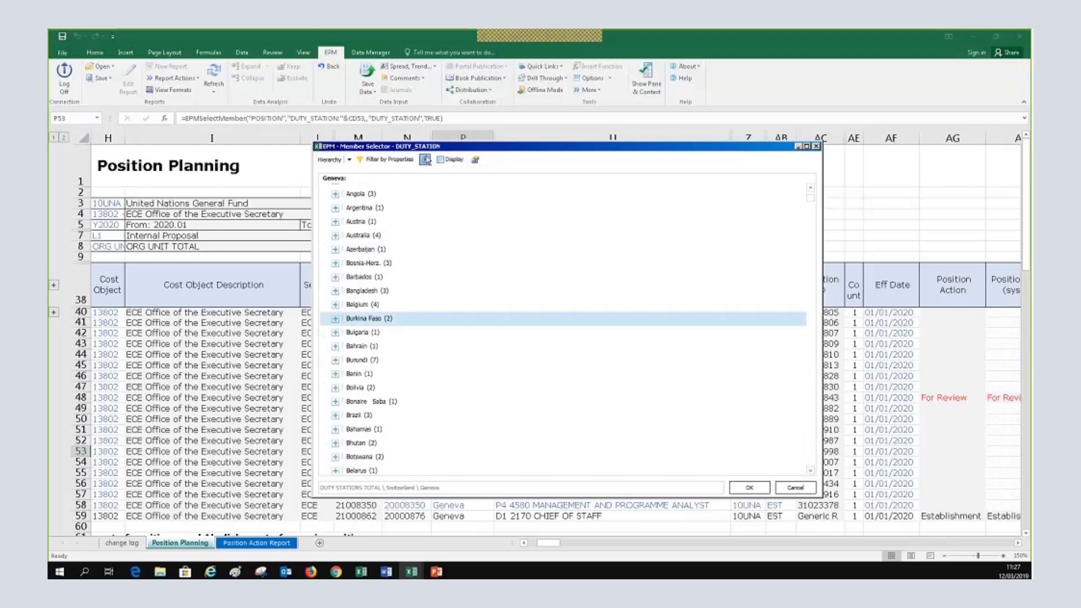
{"action": "left_click", "coordinate": [426, 160]}
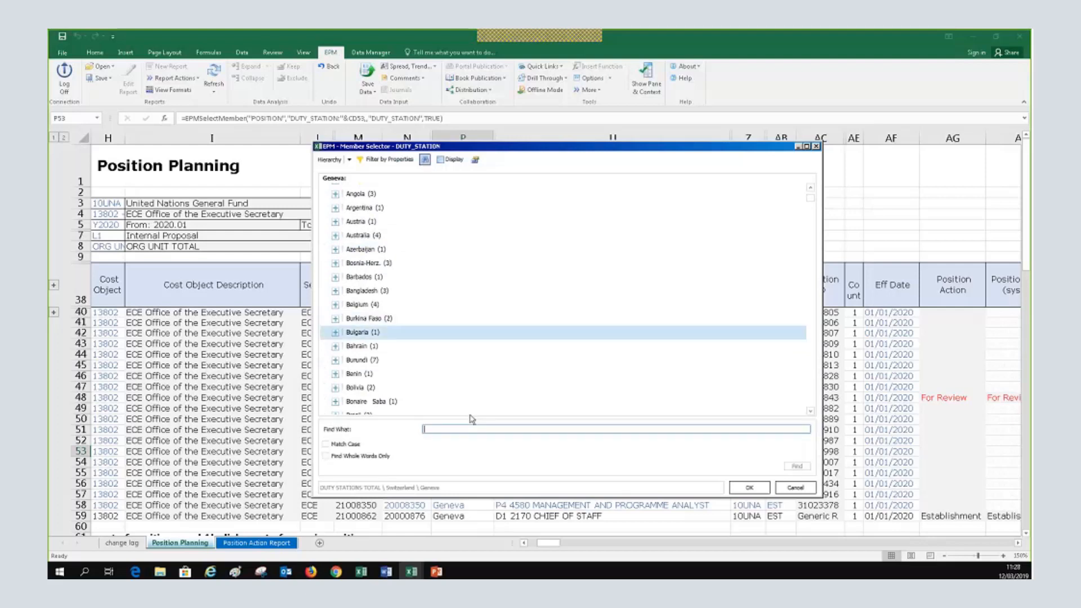
{"action": "type", "text": "Ent"}
{"action": "key", "text": "Return"}
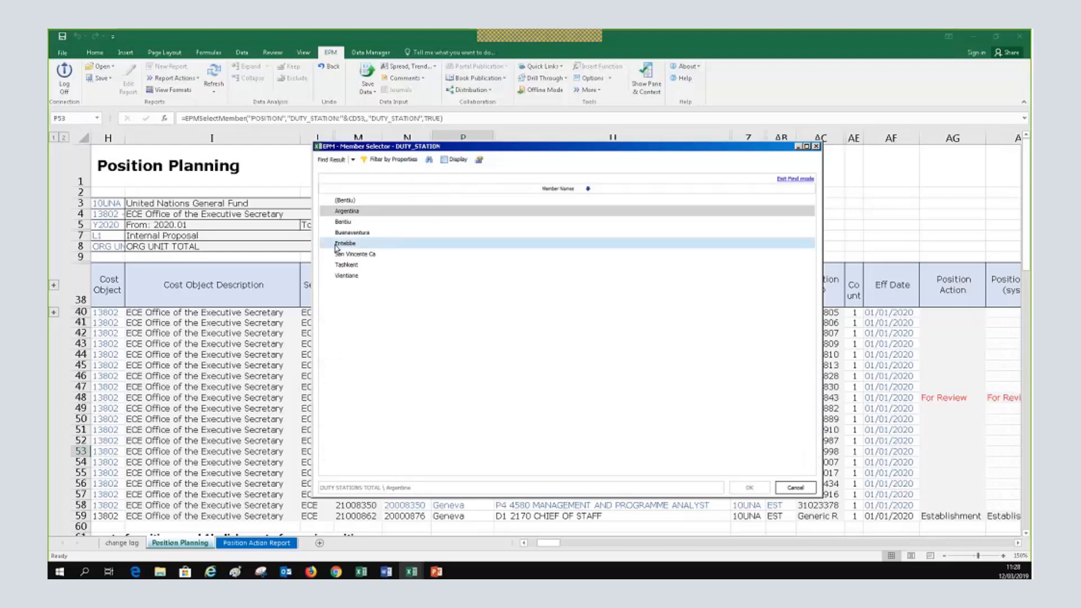
{"action": "left_click", "coordinate": [336, 245]}
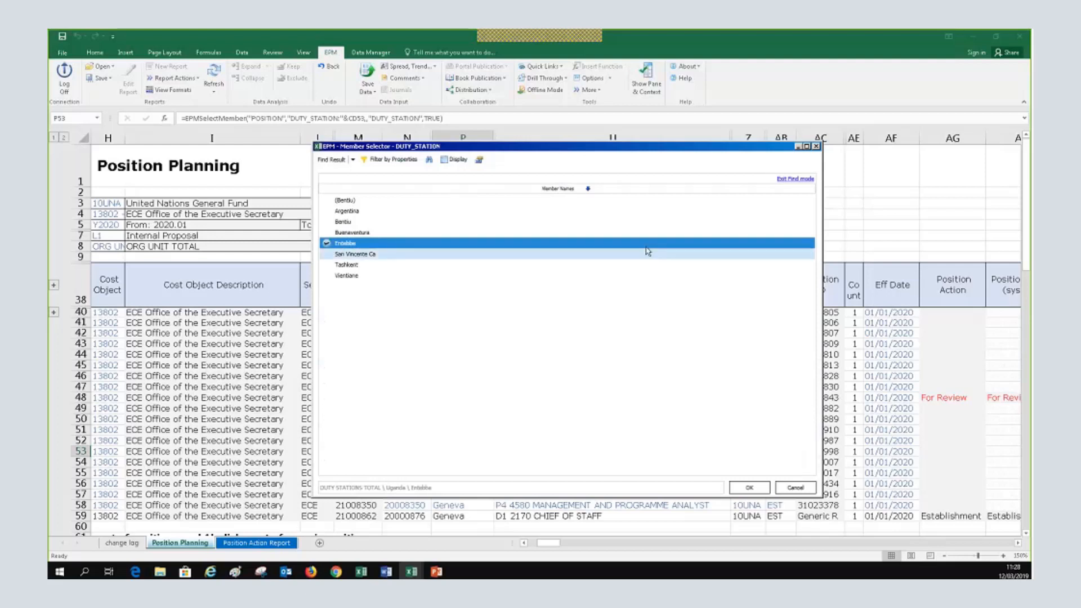
{"action": "left_click", "coordinate": [749, 487]}
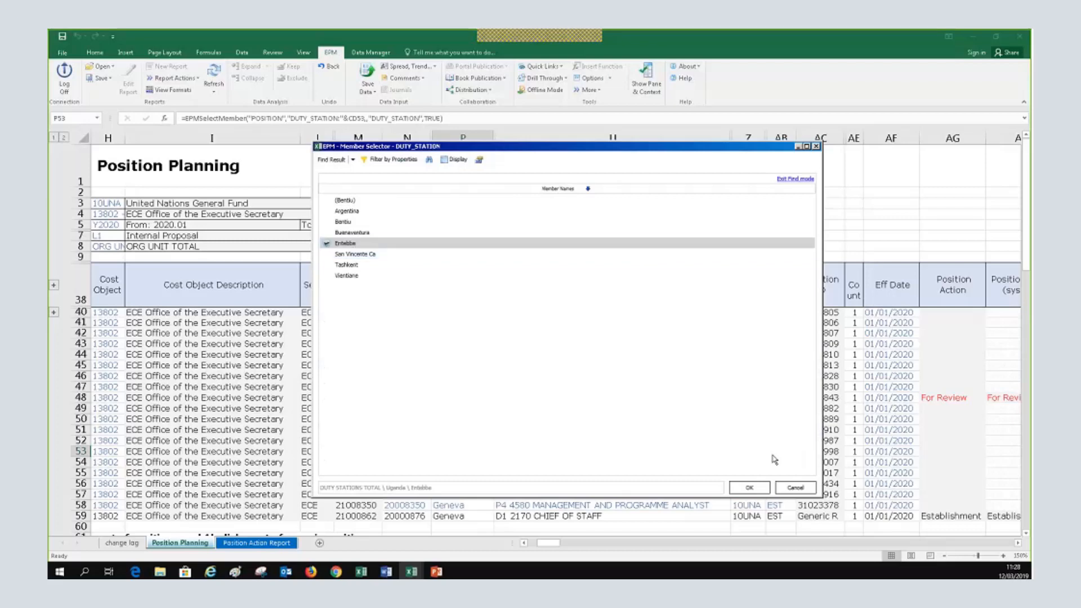
{"action": "left_click", "coordinate": [751, 487]}
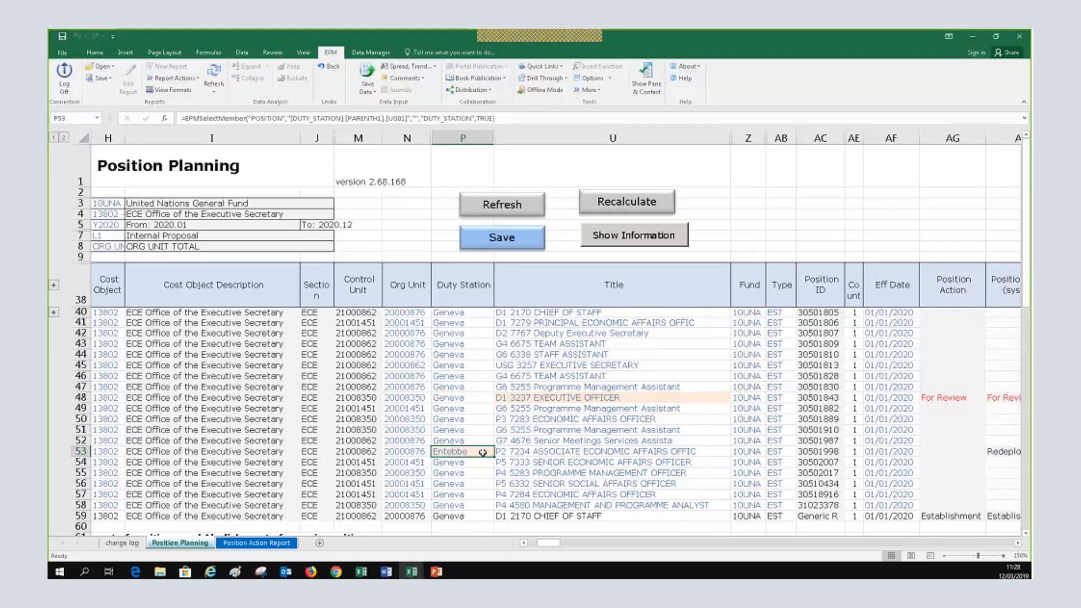
Confirm row 53 now shows Redeployment as its system position action, alongside Entebbe
{"action": "left_click", "coordinate": [1017, 544]}
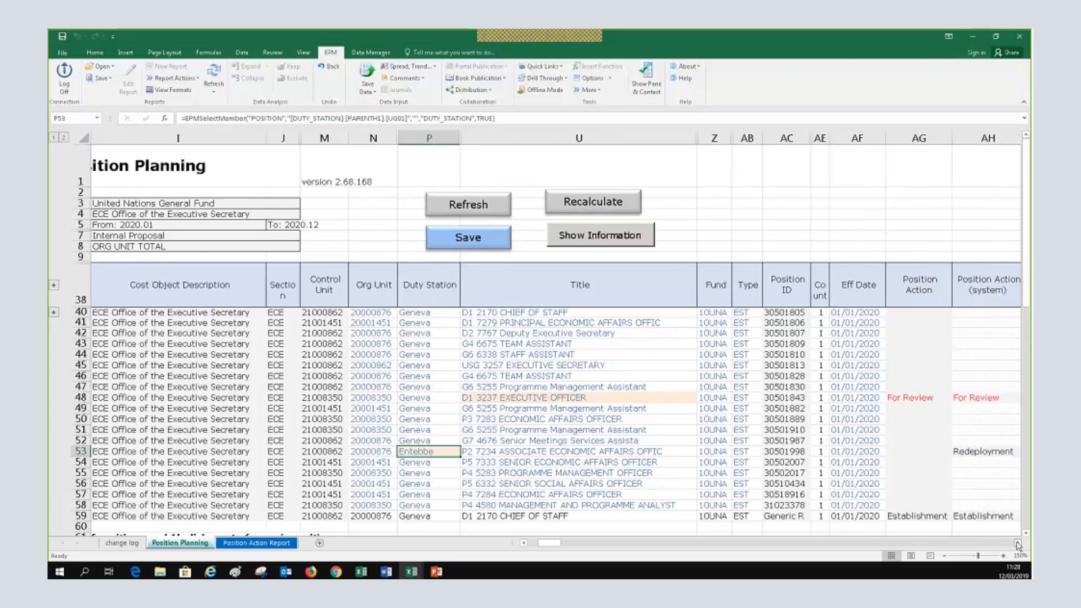
{"action": "left_click", "coordinate": [1018, 544]}
{"action": "left_click", "coordinate": [1018, 543]}
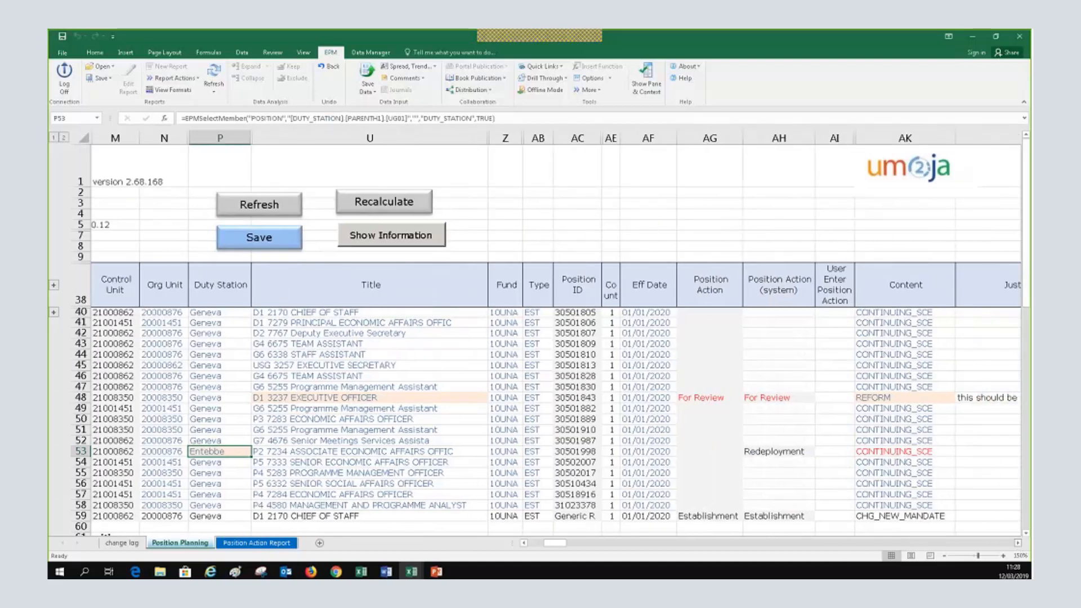
{"action": "left_click", "coordinate": [730, 449]}
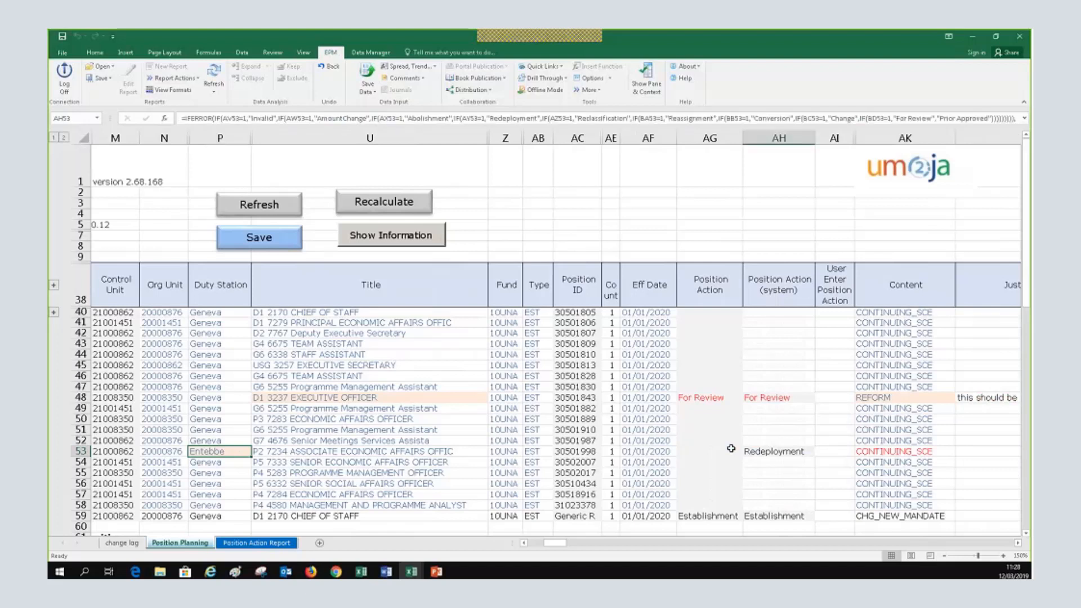
{"action": "left_click", "coordinate": [240, 451]}
{"action": "left_click_drag", "start_coordinate": [240, 452], "coordinate": [771, 450]}
{"action": "left_click", "coordinate": [771, 451]}
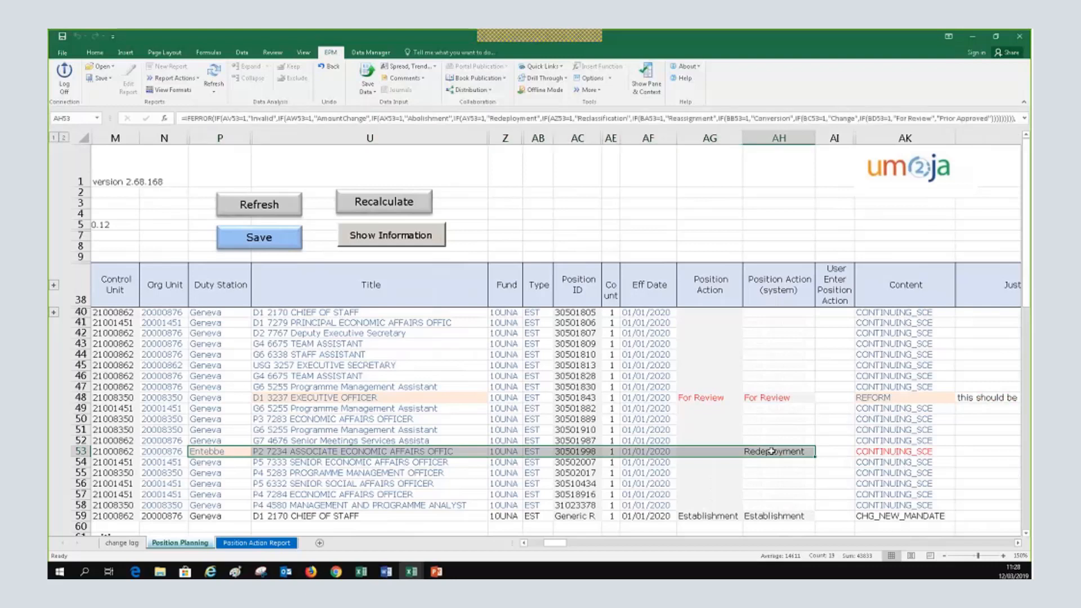
{"action": "left_click", "coordinate": [771, 451]}
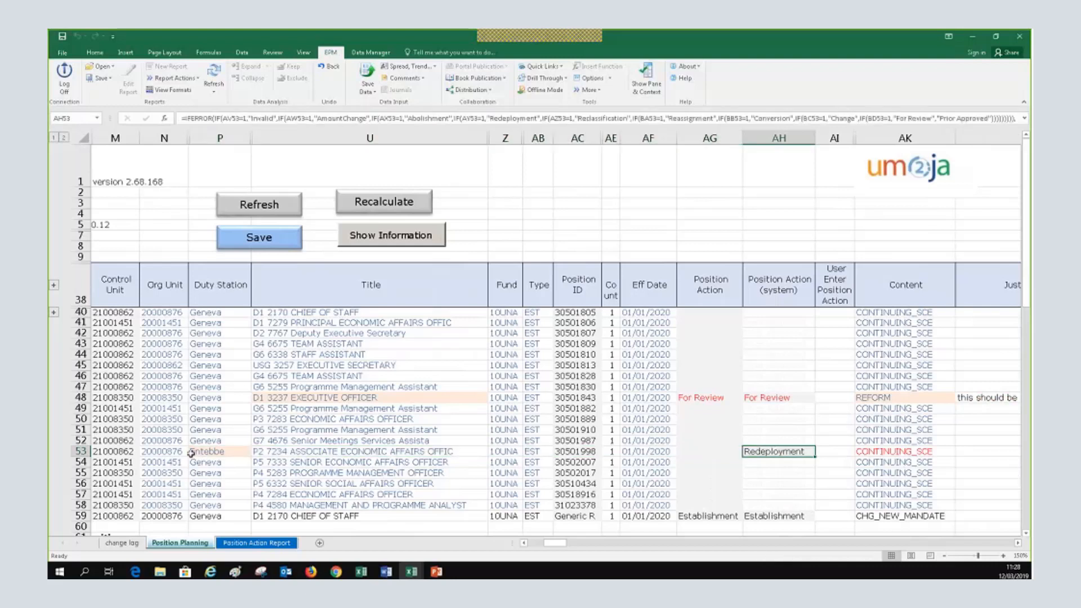
{"action": "left_click", "coordinate": [227, 450]}
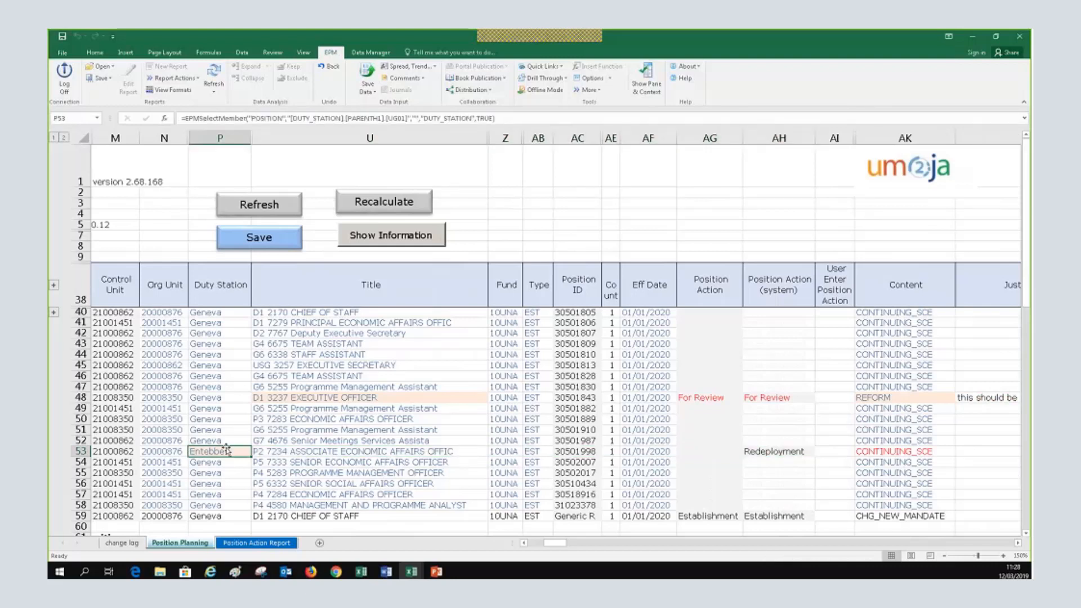
{"action": "left_click", "coordinate": [780, 451]}
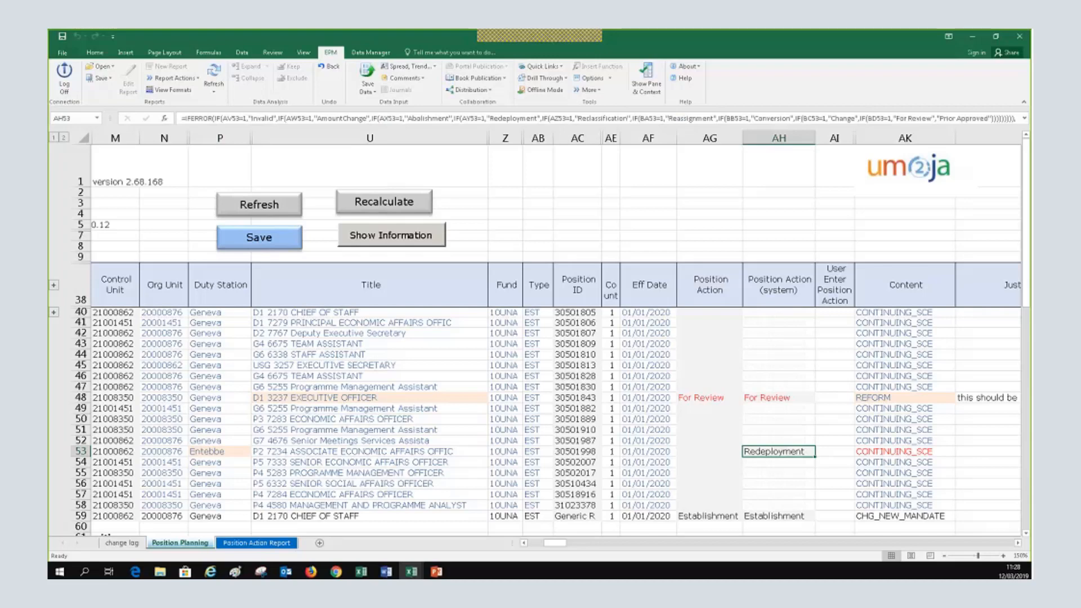
Move across to the Content column and pick row 53's Content value for changing
{"action": "left_click", "coordinate": [1017, 542]}
{"action": "left_click", "coordinate": [1017, 543]}
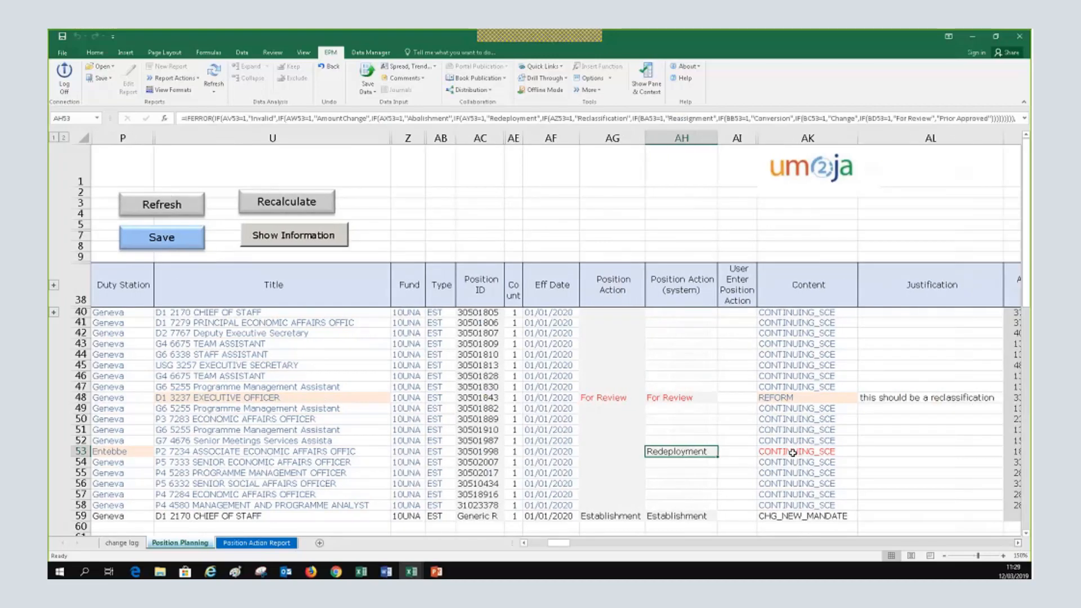
{"action": "left_click", "coordinate": [793, 453]}
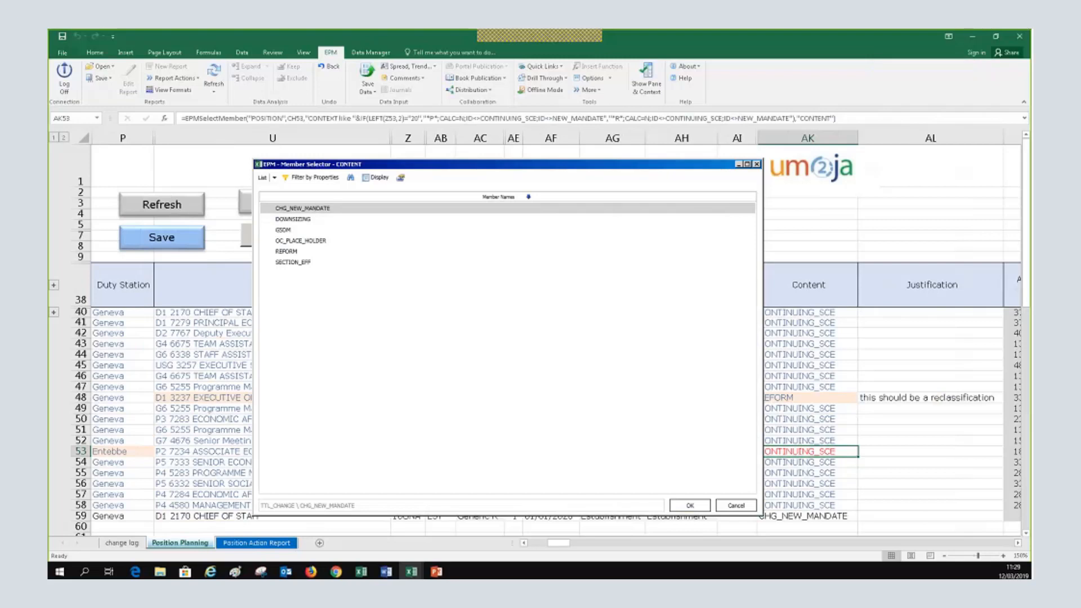
Set row 53's Content to REFORM, yielding a (188,976.24) cost implication and zero proposed cost
{"action": "left_click", "coordinate": [287, 253]}
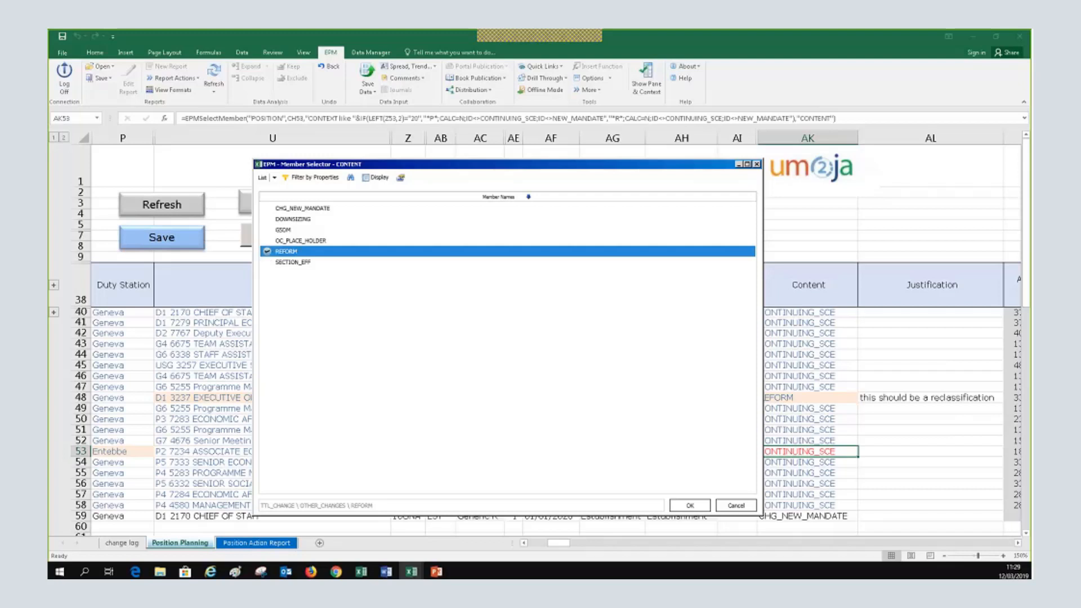
{"action": "left_click", "coordinate": [685, 506]}
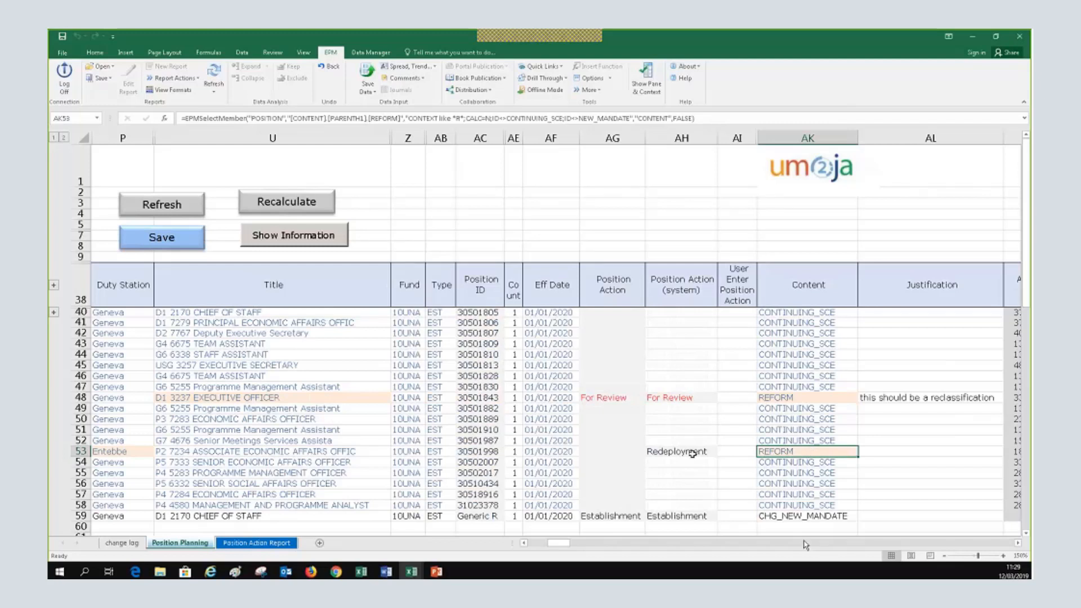
{"action": "left_click", "coordinate": [1017, 543]}
{"action": "left_click", "coordinate": [1018, 544]}
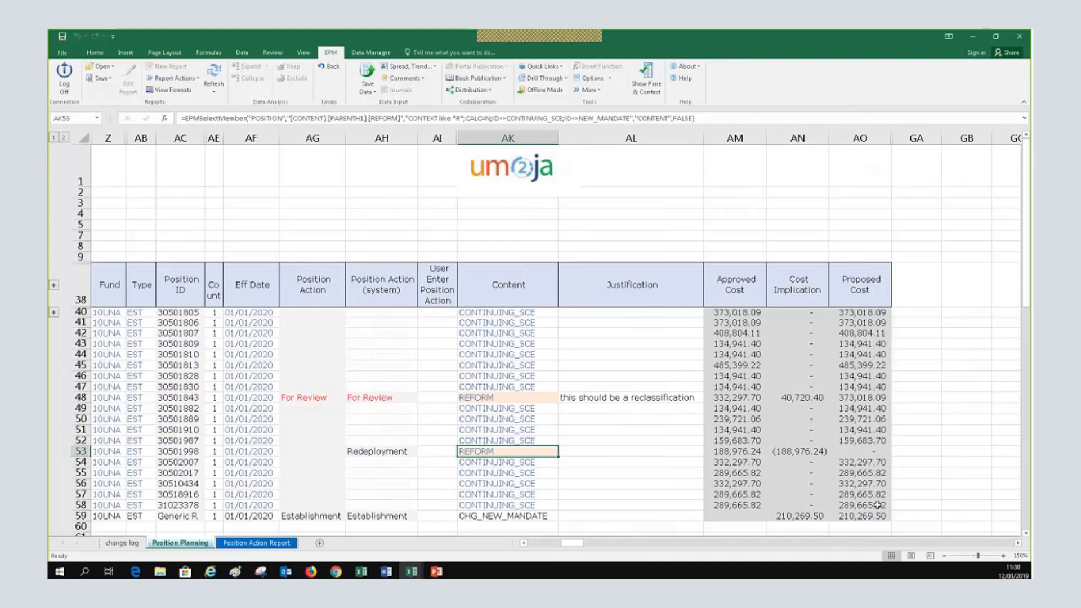
{"action": "left_click", "coordinate": [750, 398]}
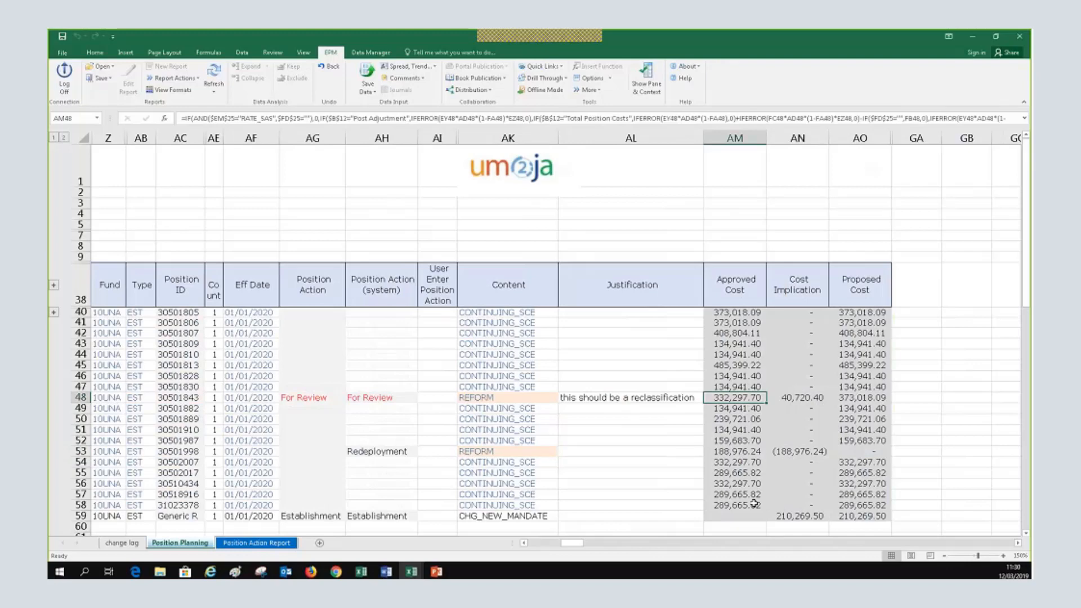
{"action": "left_click", "coordinate": [534, 544]}
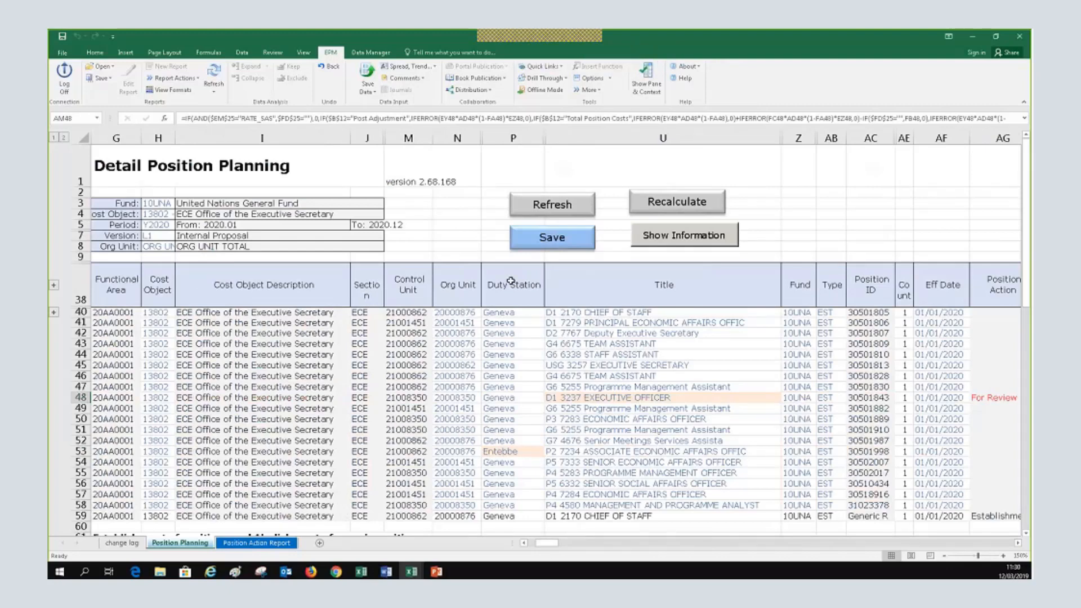
{"action": "left_click", "coordinate": [511, 451]}
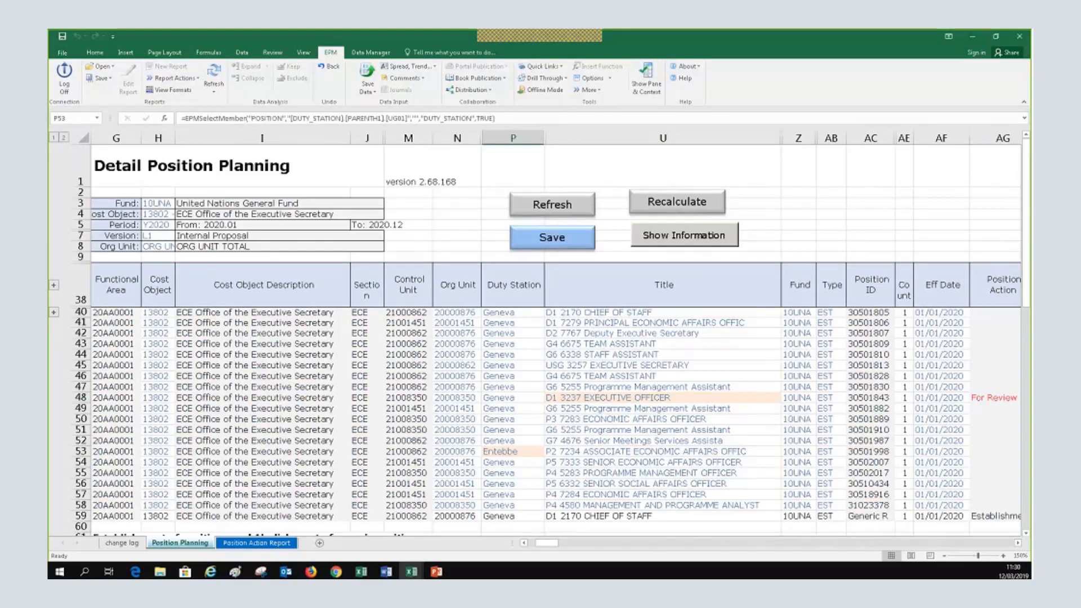
{"action": "left_click", "coordinate": [1018, 542]}
{"action": "left_click", "coordinate": [1018, 543]}
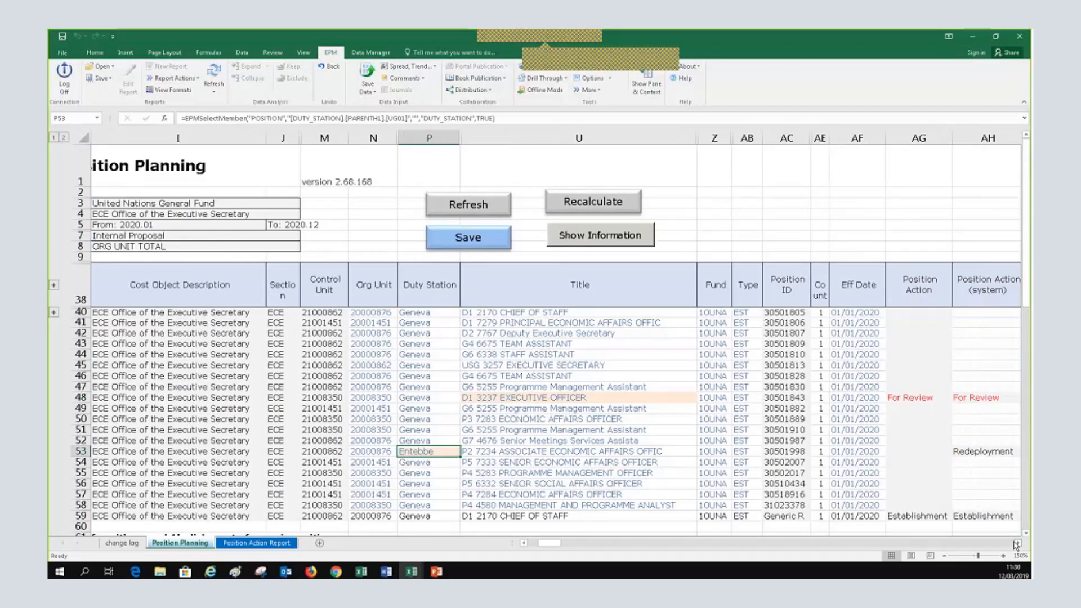
{"action": "left_click", "coordinate": [1016, 543]}
{"action": "left_click", "coordinate": [739, 452]}
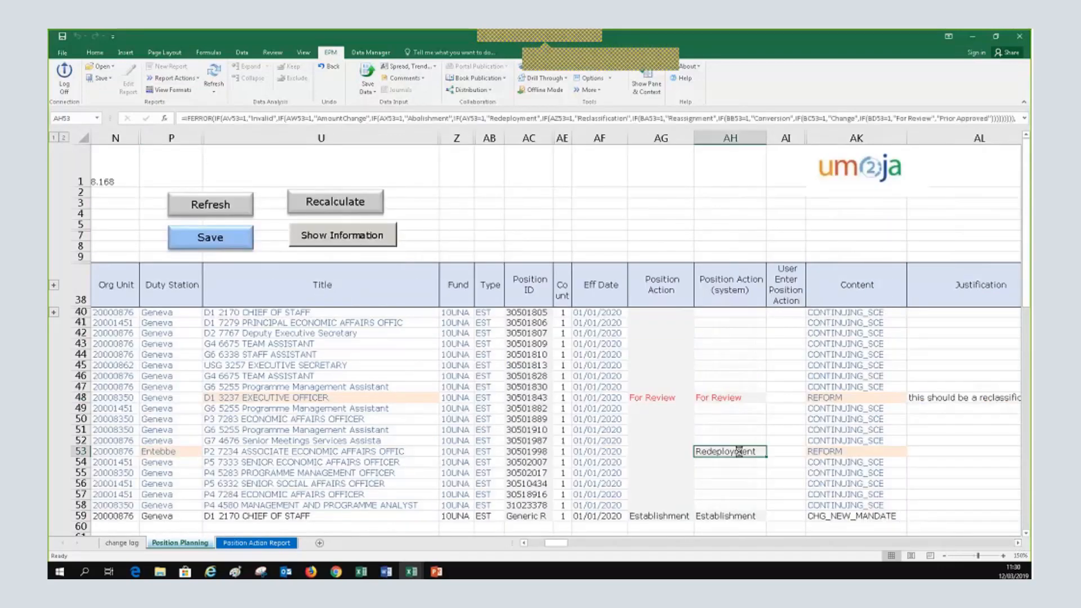
{"action": "left_click", "coordinate": [844, 453]}
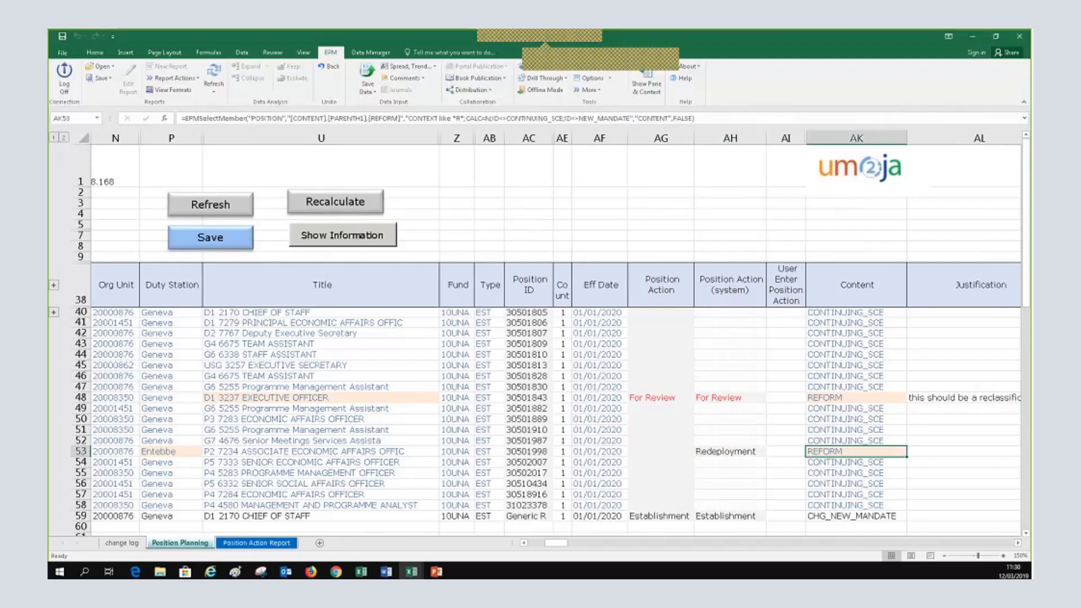
{"action": "left_click", "coordinate": [1017, 543]}
{"action": "left_click", "coordinate": [1017, 542]}
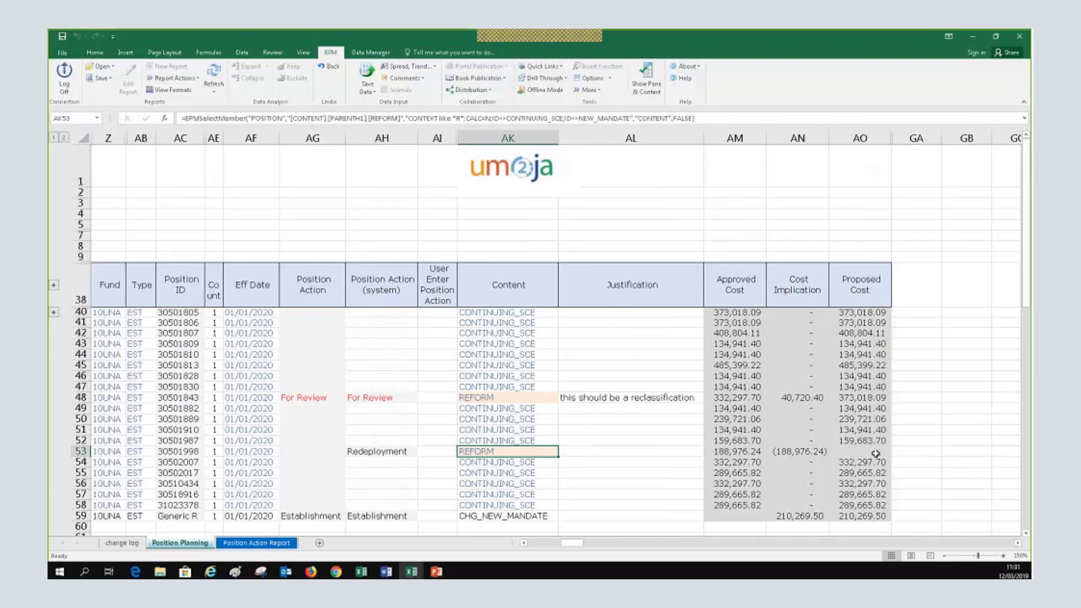
{"action": "left_click", "coordinate": [871, 450]}
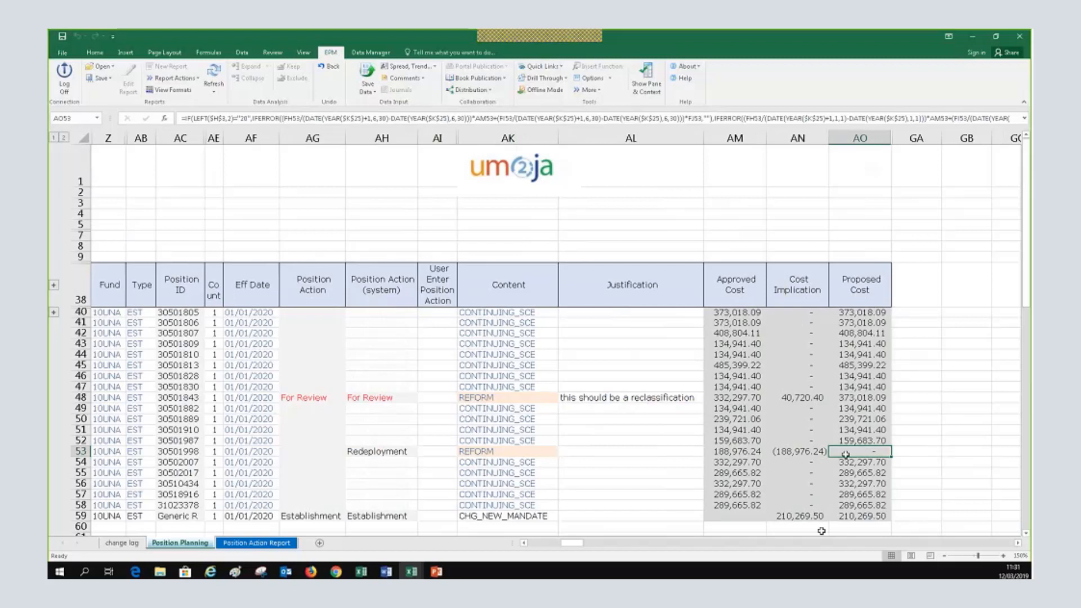
{"action": "mouse_move", "coordinate": [569, 543]}
{"action": "left_mouse_down"}
{"action": "mouse_move", "coordinate": [544, 545]}
{"action": "mouse_move", "coordinate": [580, 550]}
{"action": "left_mouse_up"}
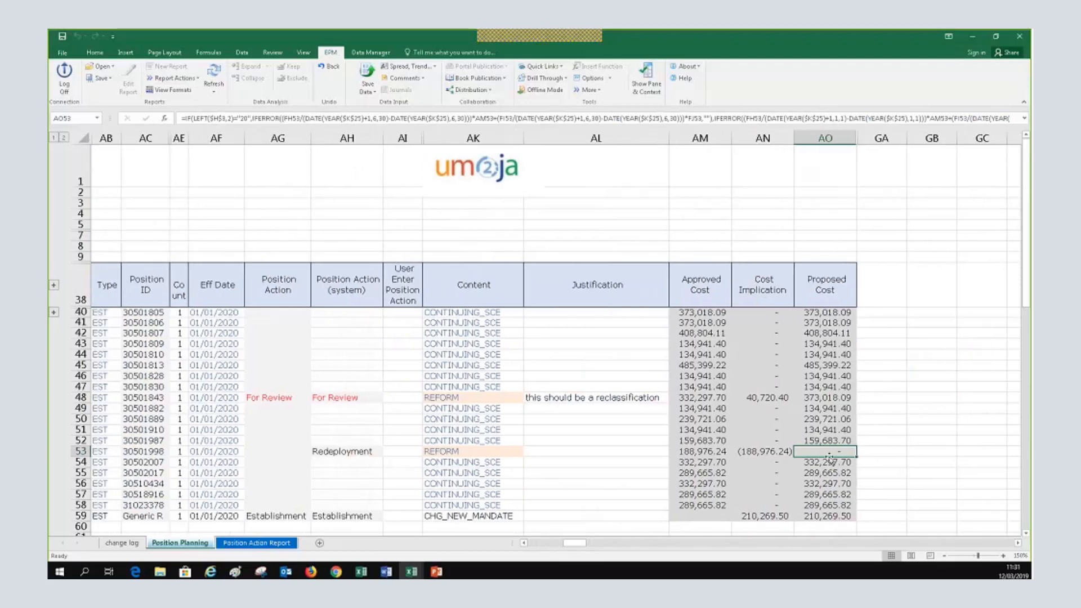
{"action": "left_click_drag", "start_coordinate": [578, 550], "coordinate": [536, 546]}
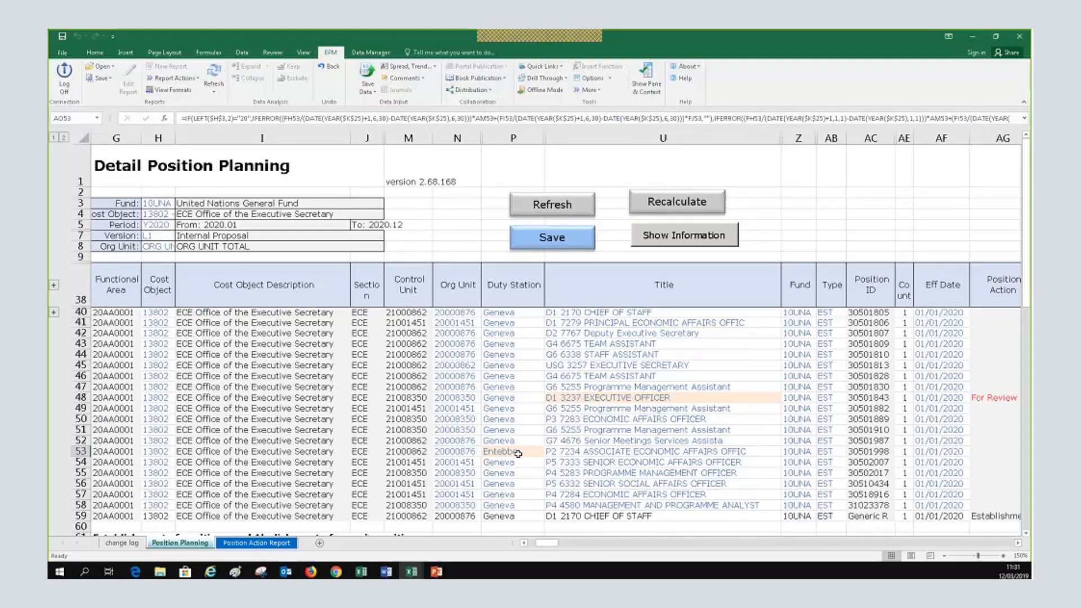
{"action": "left_click", "coordinate": [1017, 543]}
{"action": "left_click", "coordinate": [1017, 544]}
{"action": "left_click", "coordinate": [1017, 543]}
{"action": "left_click", "coordinate": [1017, 544]}
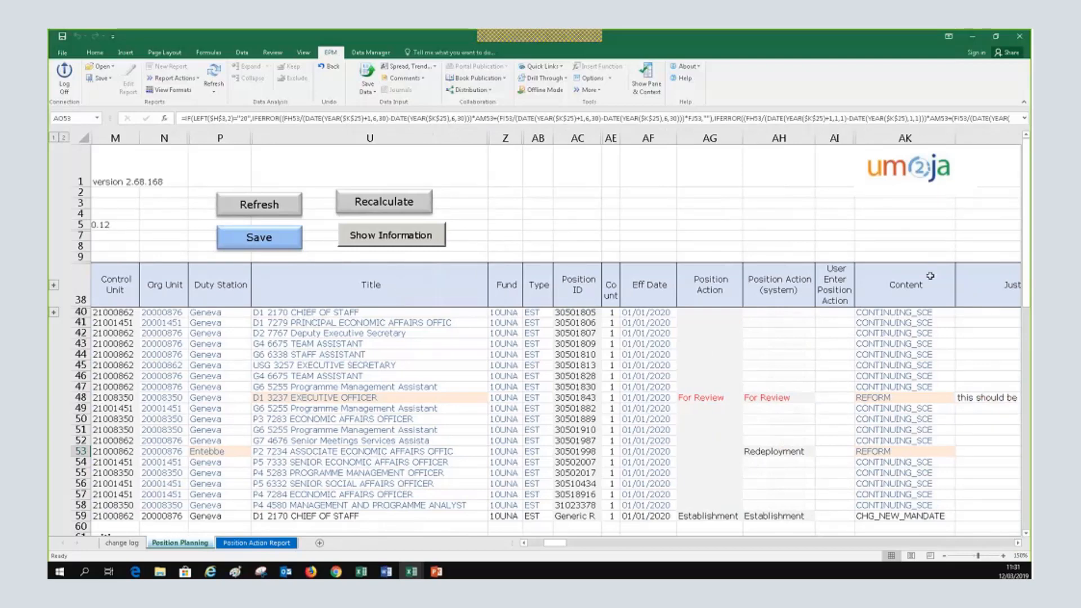
{"action": "left_click", "coordinate": [1018, 543]}
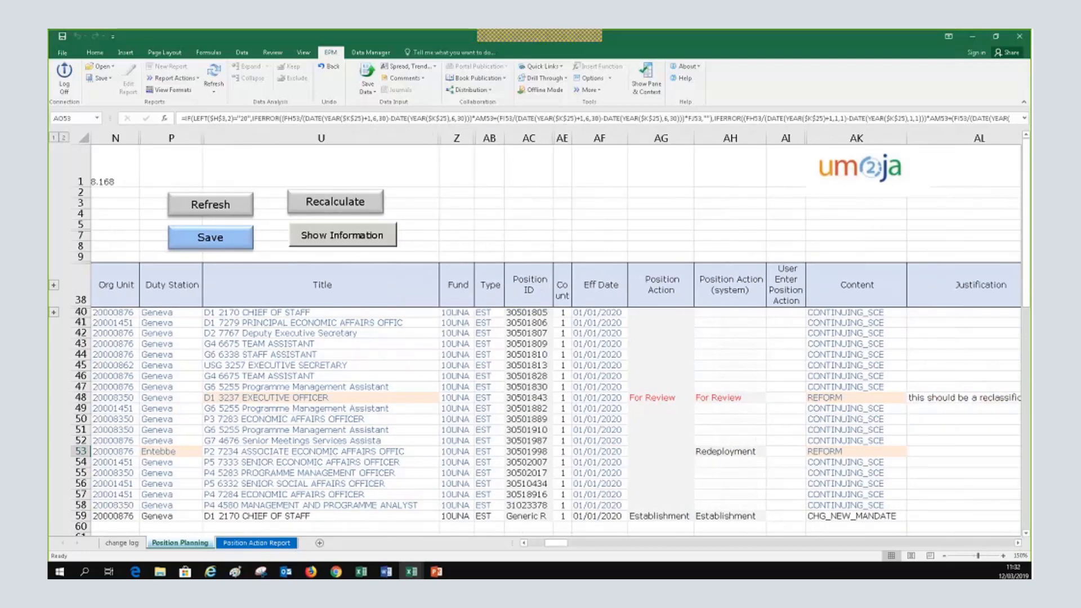
{"action": "left_click", "coordinate": [1018, 543]}
{"action": "left_click", "coordinate": [1017, 543]}
{"action": "left_click", "coordinate": [1017, 543]}
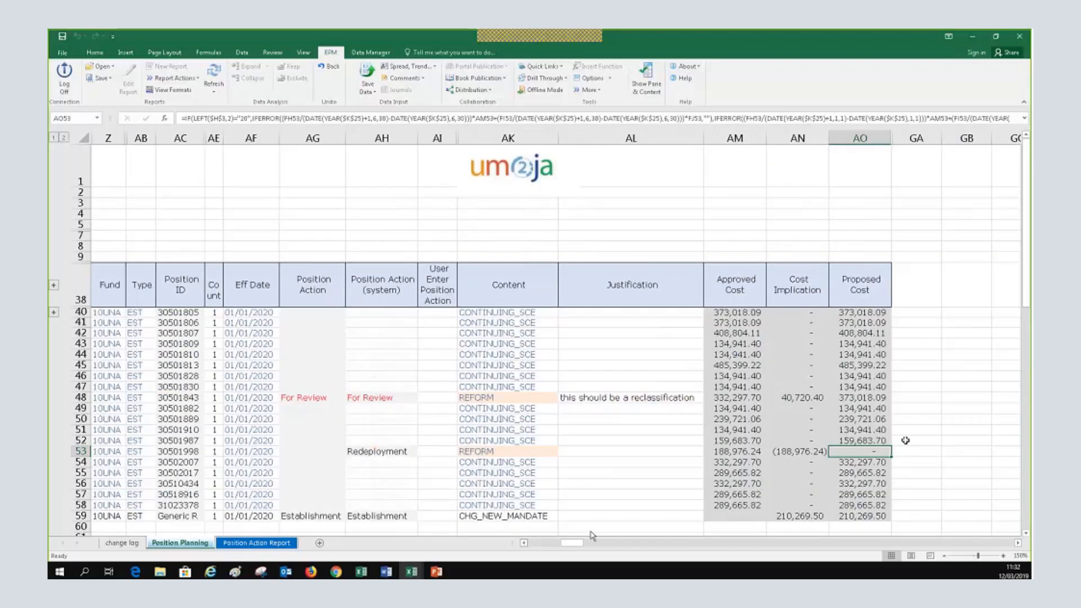
{"action": "left_click", "coordinate": [523, 543]}
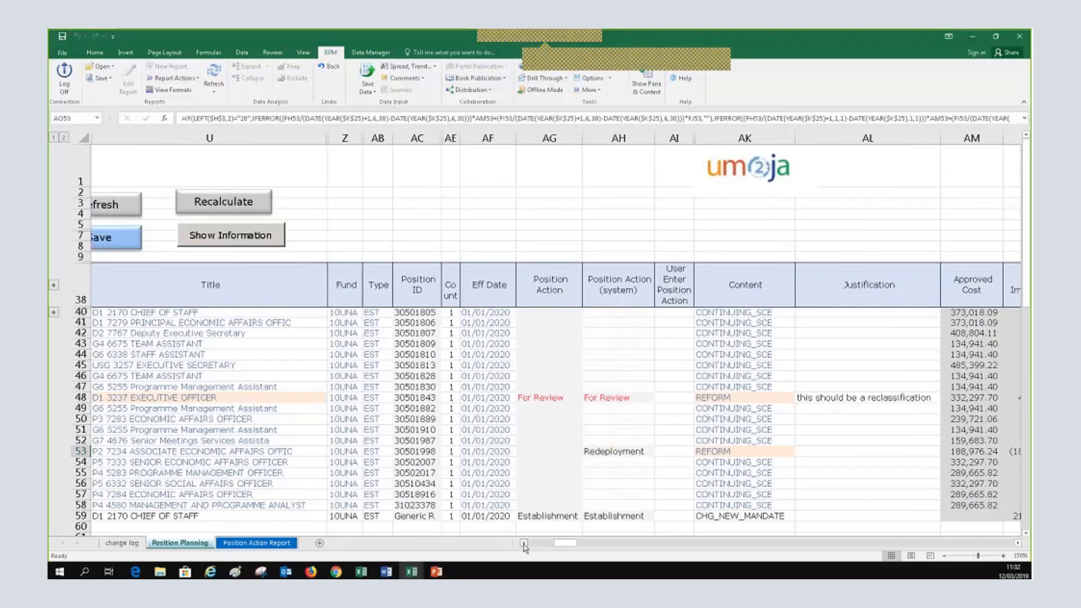
{"action": "left_click", "coordinate": [523, 543]}
{"action": "left_click", "coordinate": [523, 543]}
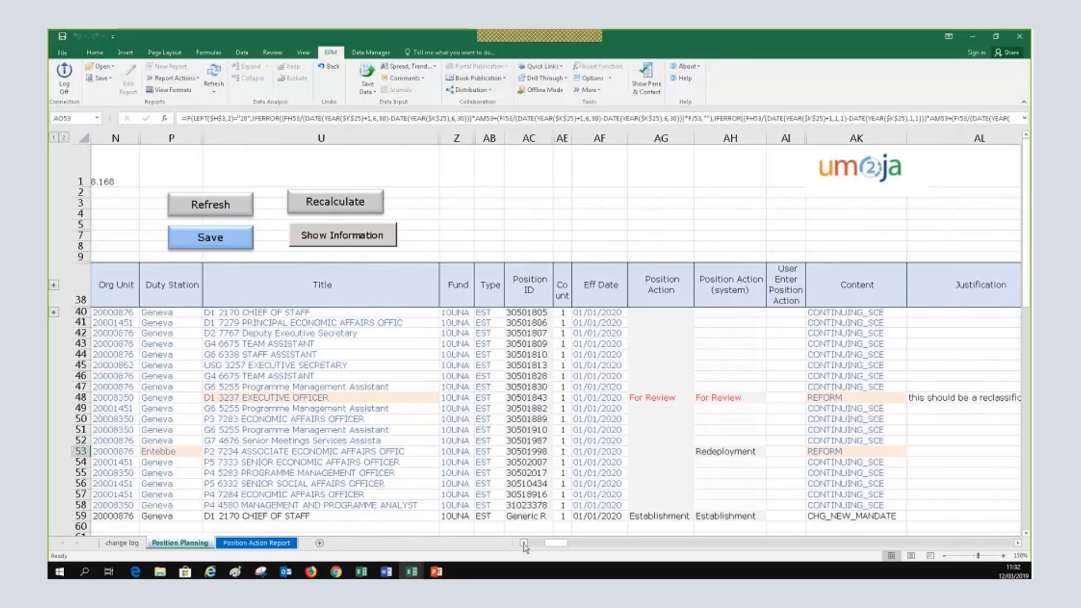
{"action": "left_click", "coordinate": [522, 543]}
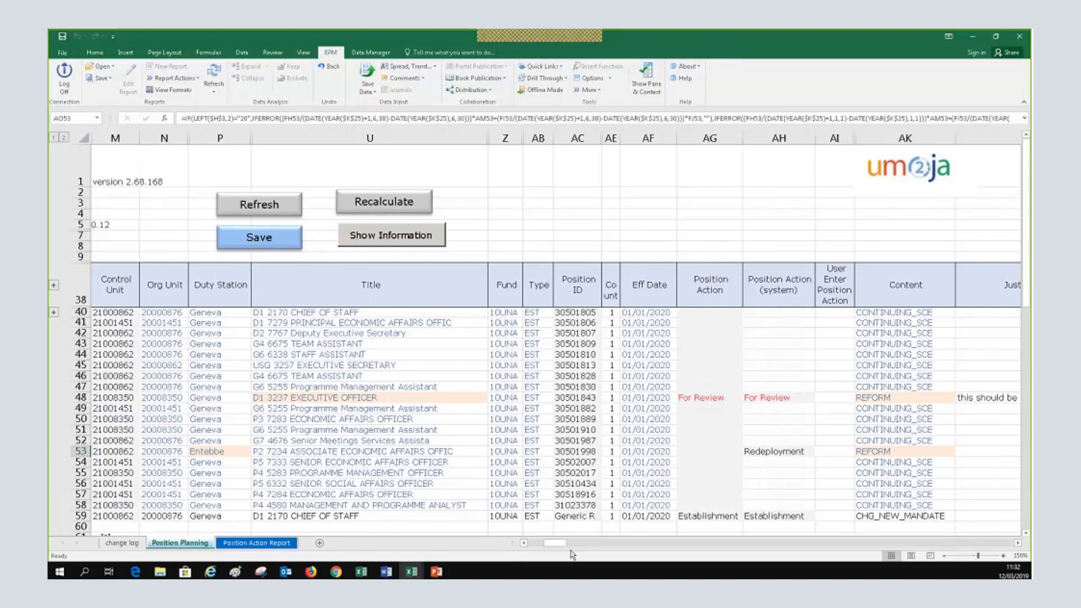
{"action": "left_click", "coordinate": [523, 544]}
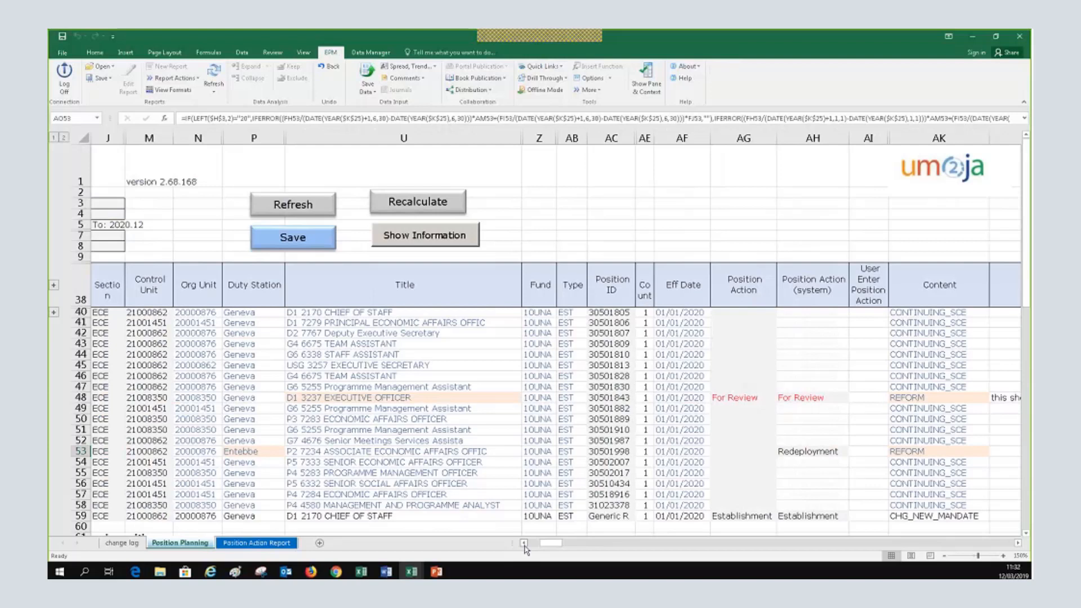
{"action": "left_click", "coordinate": [1017, 544]}
{"action": "left_click", "coordinate": [1017, 544]}
{"action": "left_click", "coordinate": [1017, 544]}
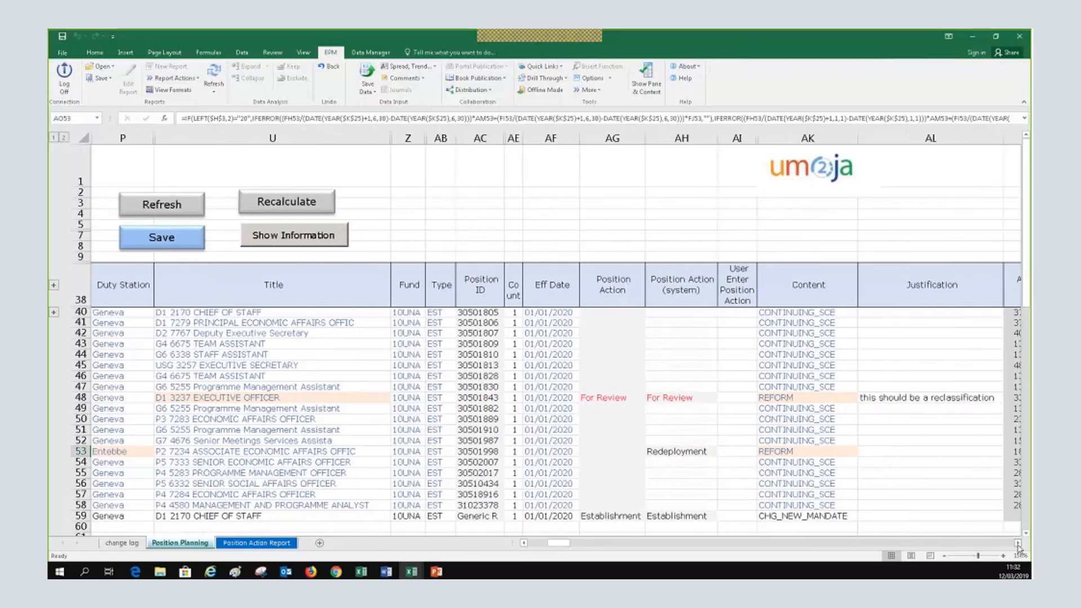
{"action": "left_click", "coordinate": [1017, 543]}
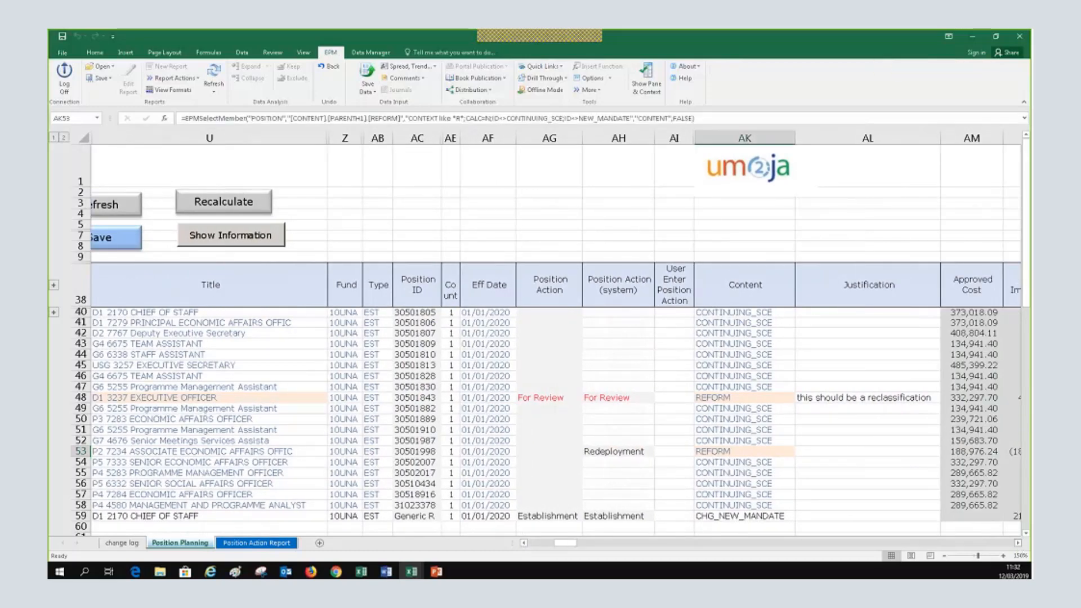
{"action": "left_click", "coordinate": [706, 453]}
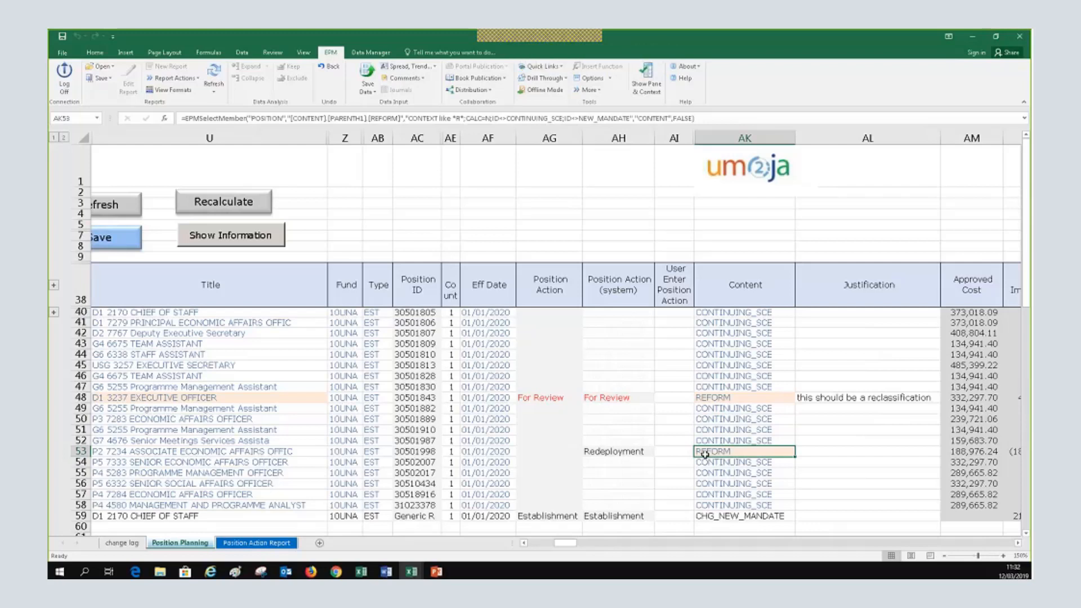
{"action": "left_click", "coordinate": [209, 442]}
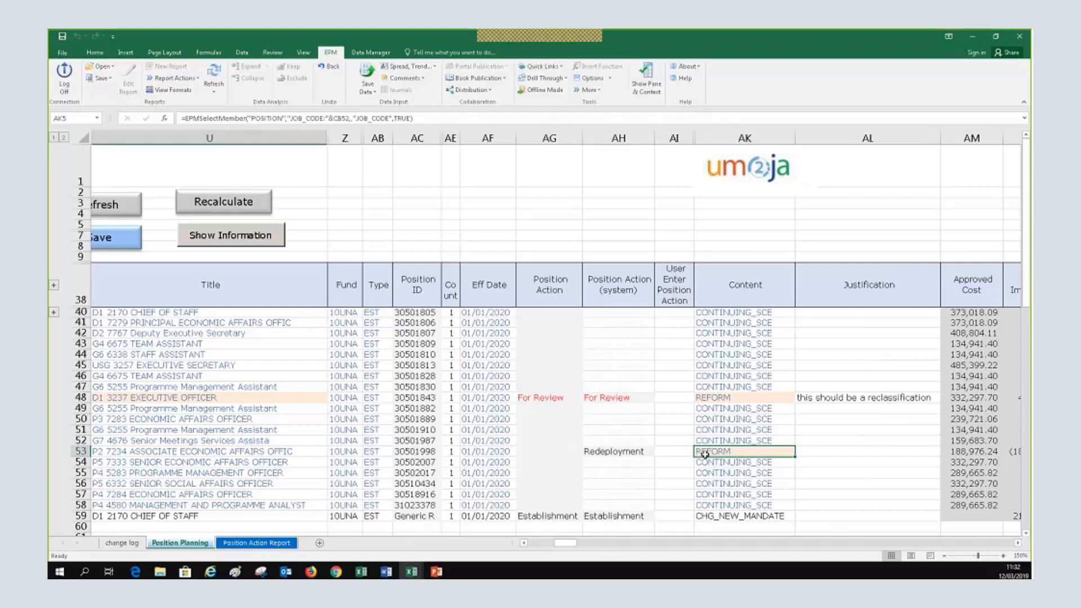
{"action": "left_click", "coordinate": [725, 430]}
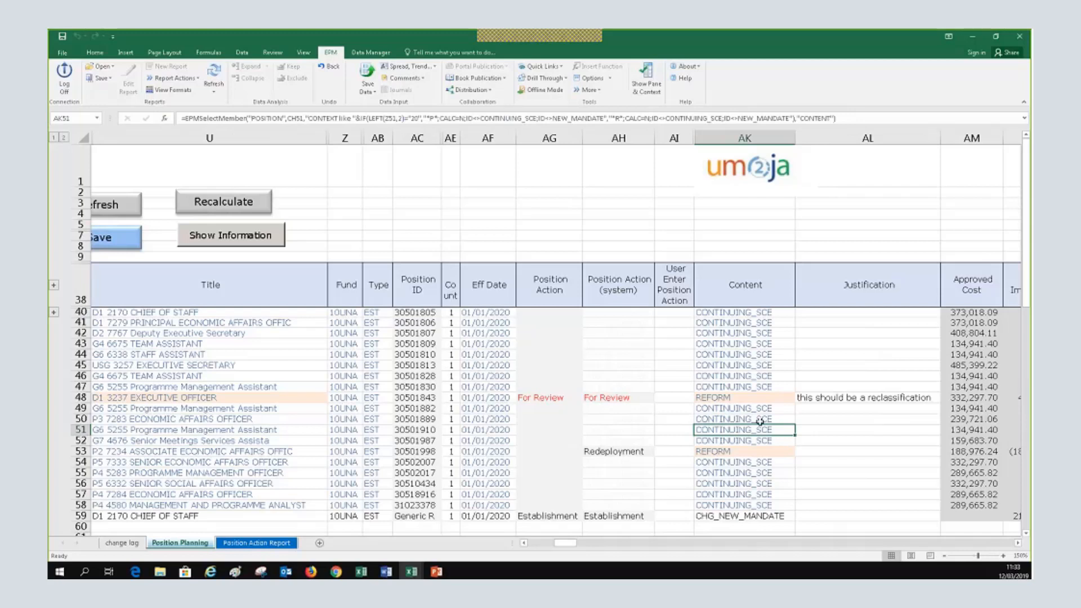
{"action": "left_click", "coordinate": [742, 420]}
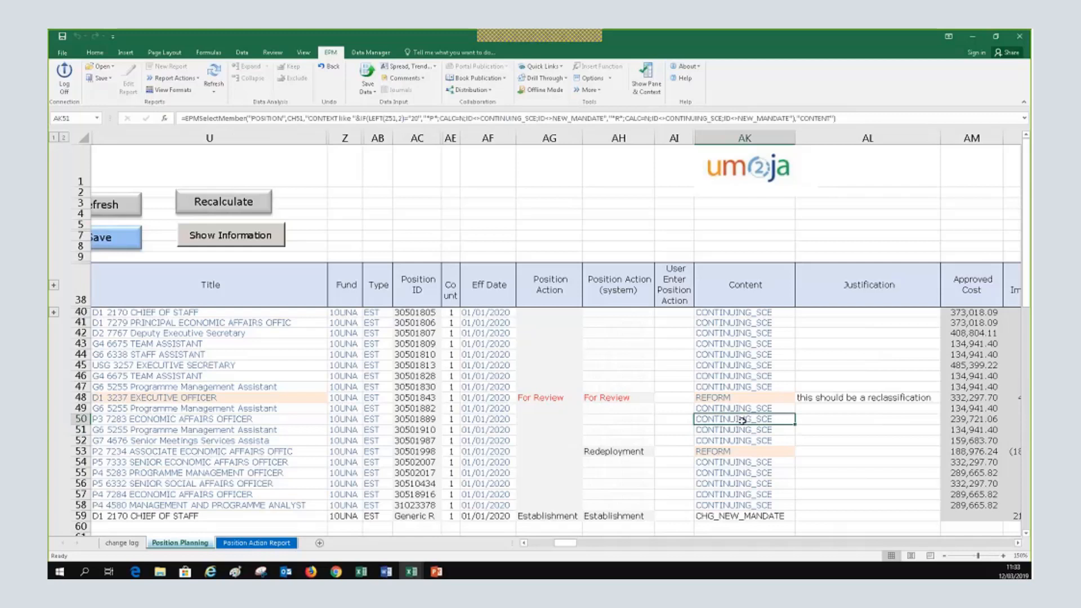
{"action": "double_click", "coordinate": [743, 420]}
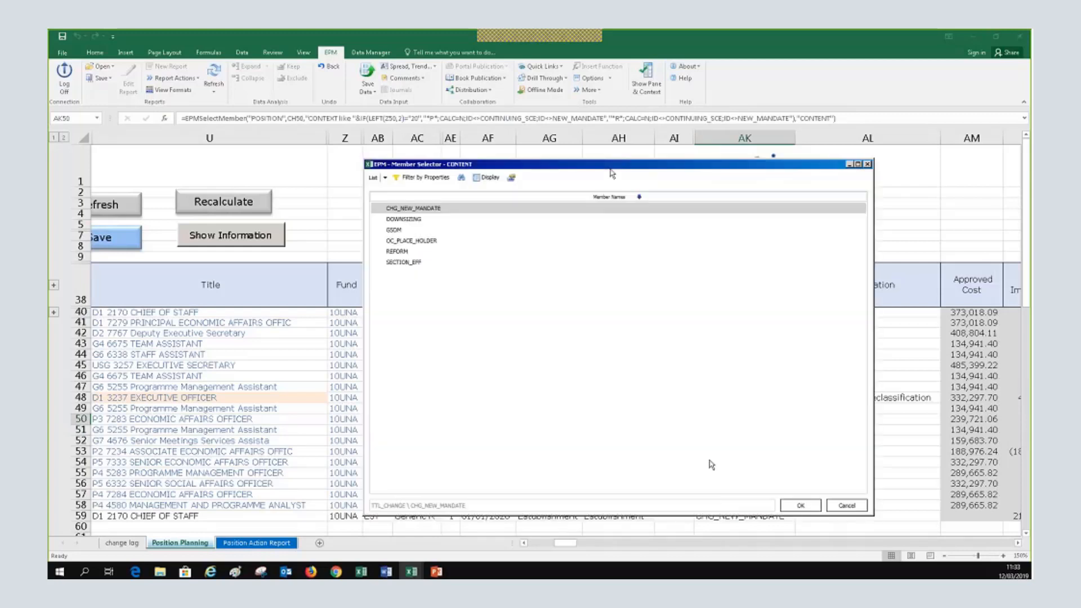
{"action": "left_click", "coordinate": [846, 505]}
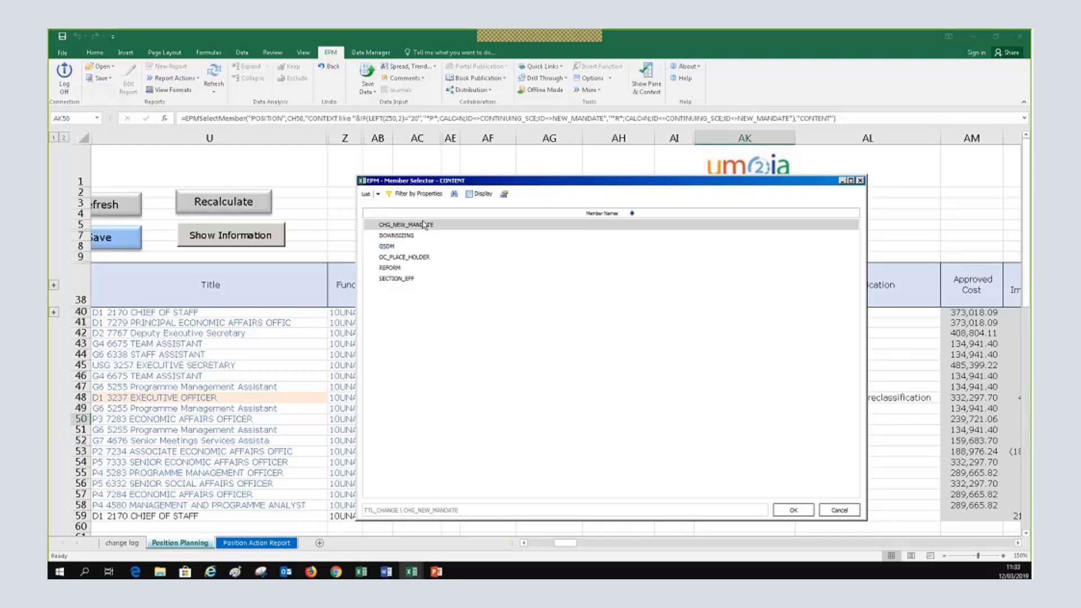
{"action": "left_click", "coordinate": [410, 247]}
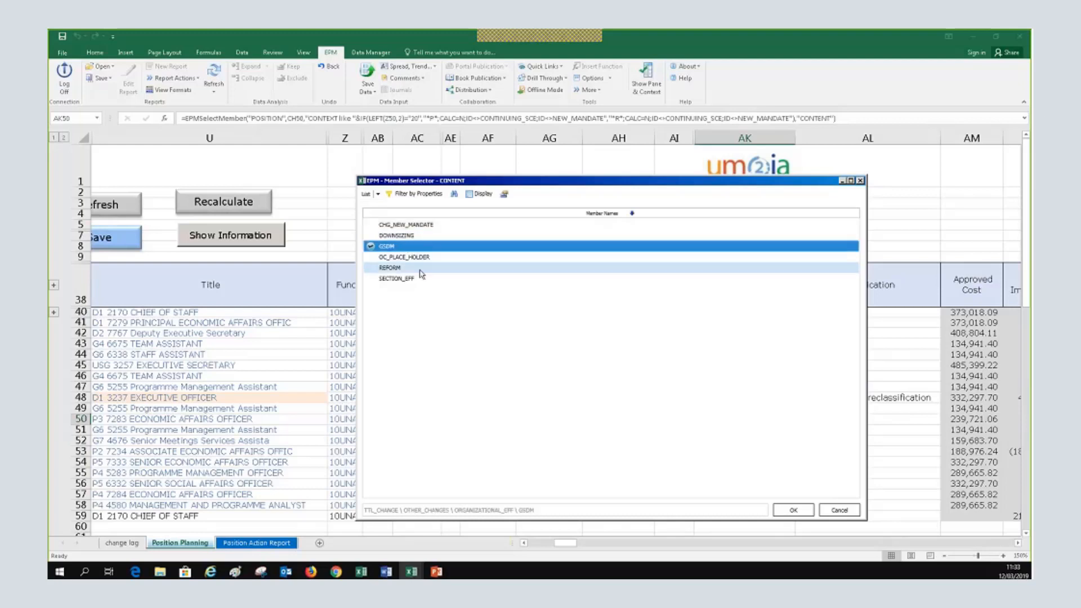
{"action": "left_click", "coordinate": [421, 277]}
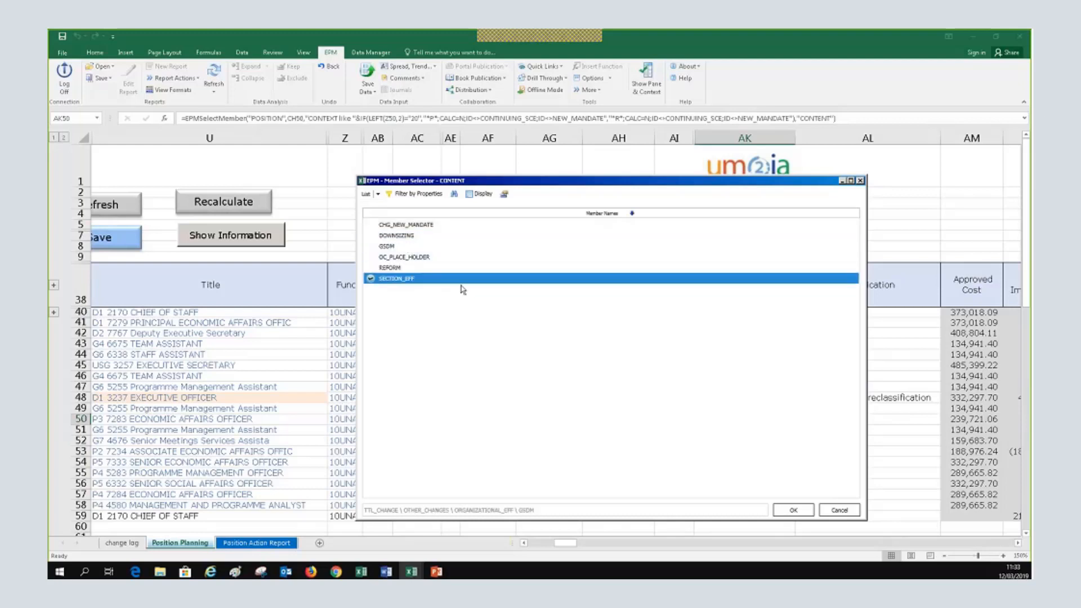
{"action": "left_click", "coordinate": [437, 262]}
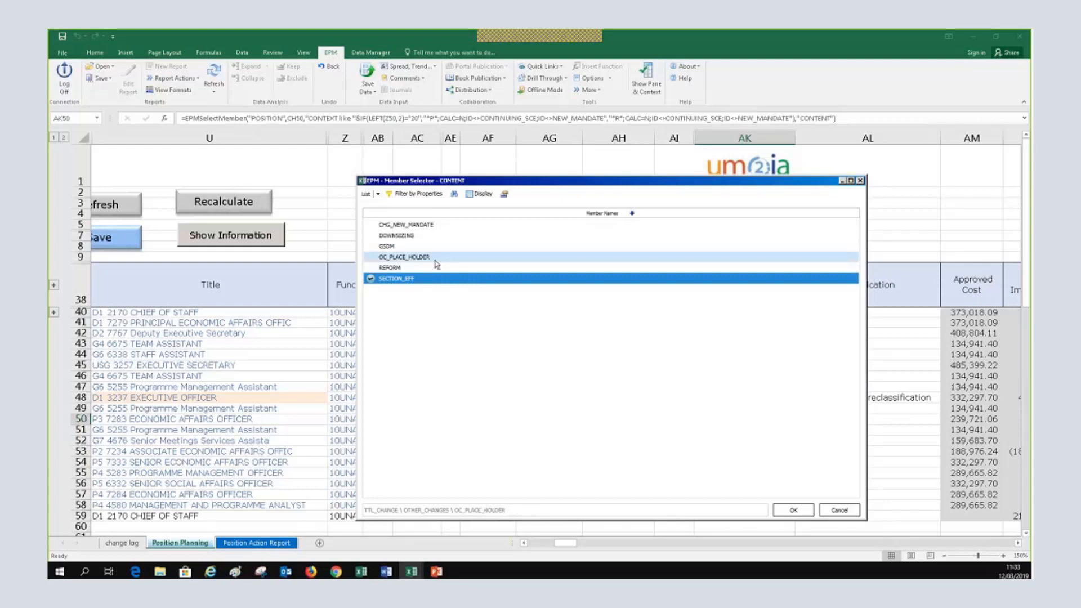
{"action": "left_click", "coordinate": [835, 509]}
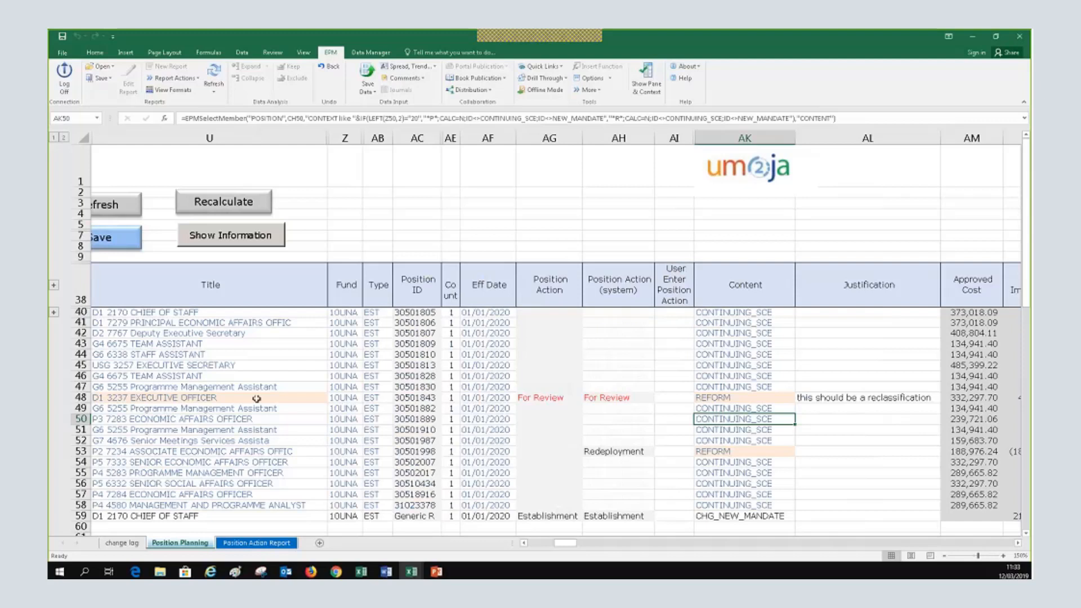
{"action": "left_click", "coordinate": [644, 454]}
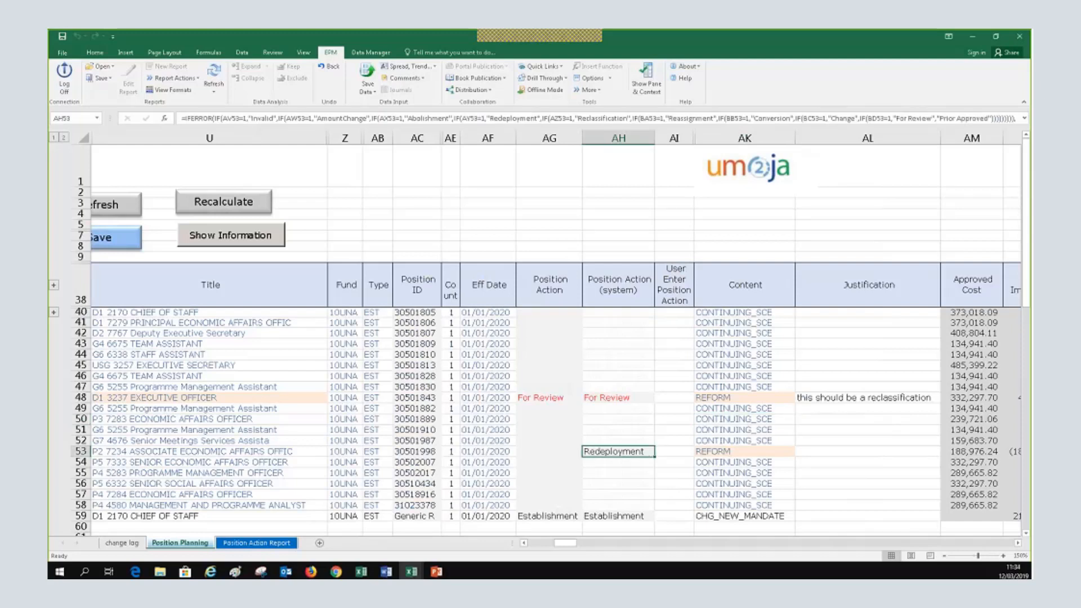
{"action": "left_click", "coordinate": [524, 543]}
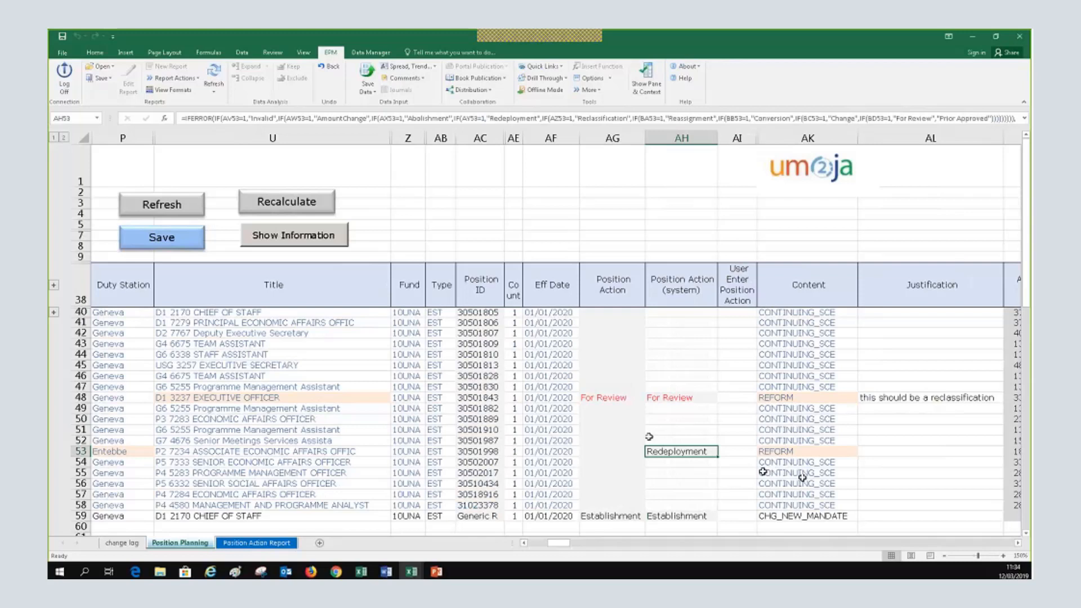
{"action": "left_click", "coordinate": [269, 420]}
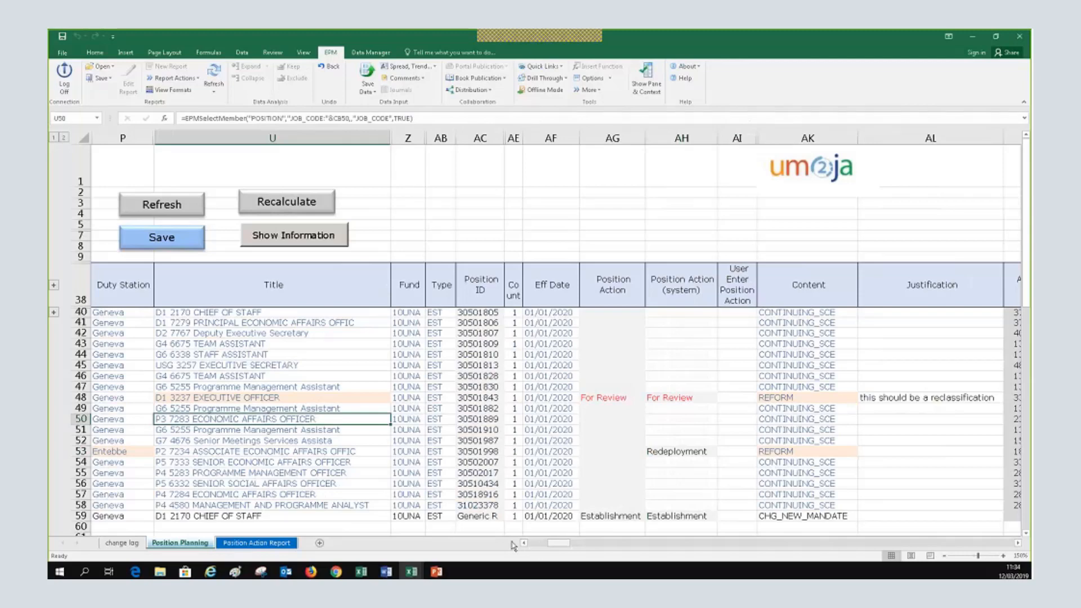
{"action": "left_click_drag", "start_coordinate": [558, 543], "coordinate": [513, 546]}
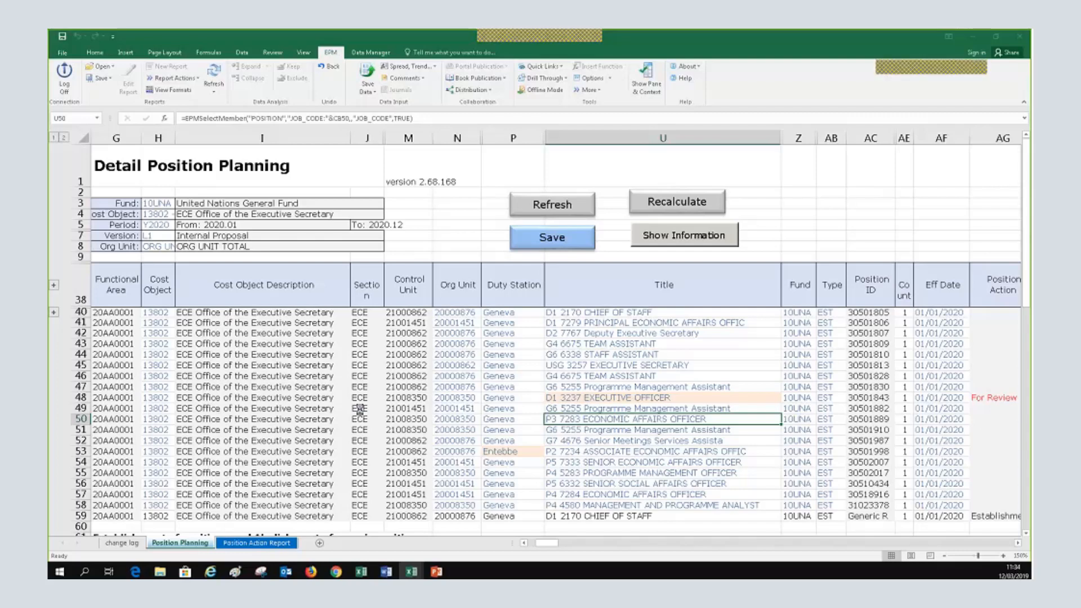
Under P-3_DRU, choose job code P3 3018 Drug Control and Crime Prevention for row 50
{"action": "left_click_drag", "start_coordinate": [1028, 149], "coordinate": [605, 146]}
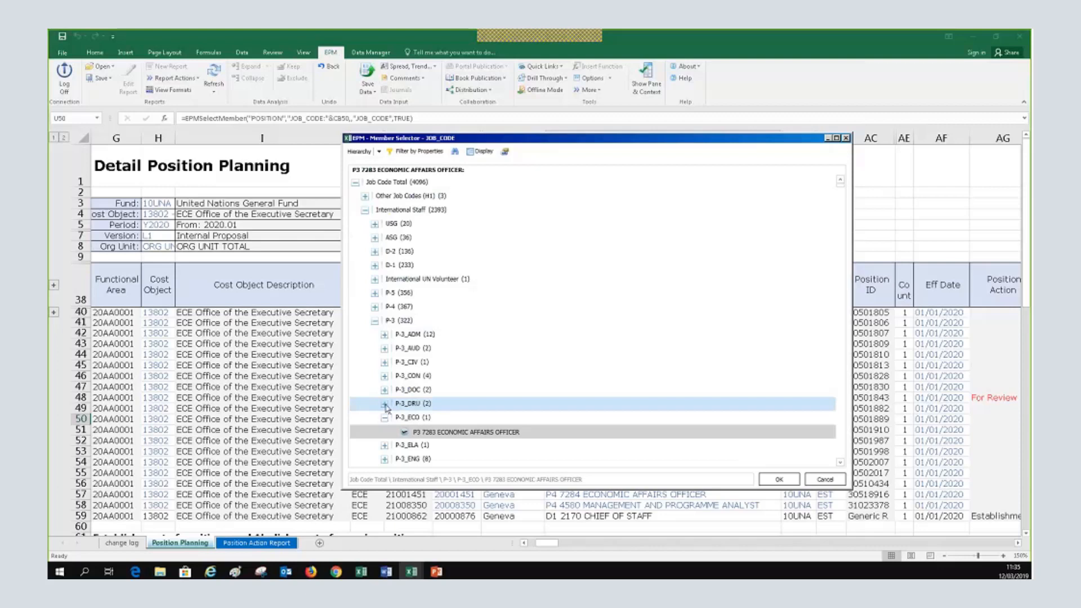
{"action": "left_click", "coordinate": [385, 404]}
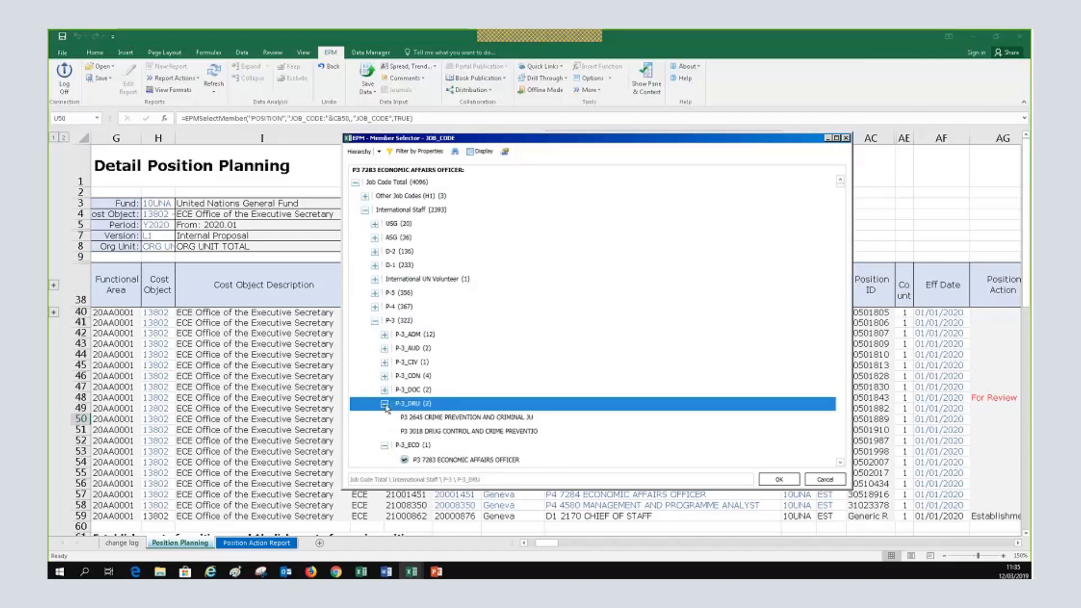
{"action": "left_click", "coordinate": [385, 404]}
{"action": "left_click", "coordinate": [446, 432]}
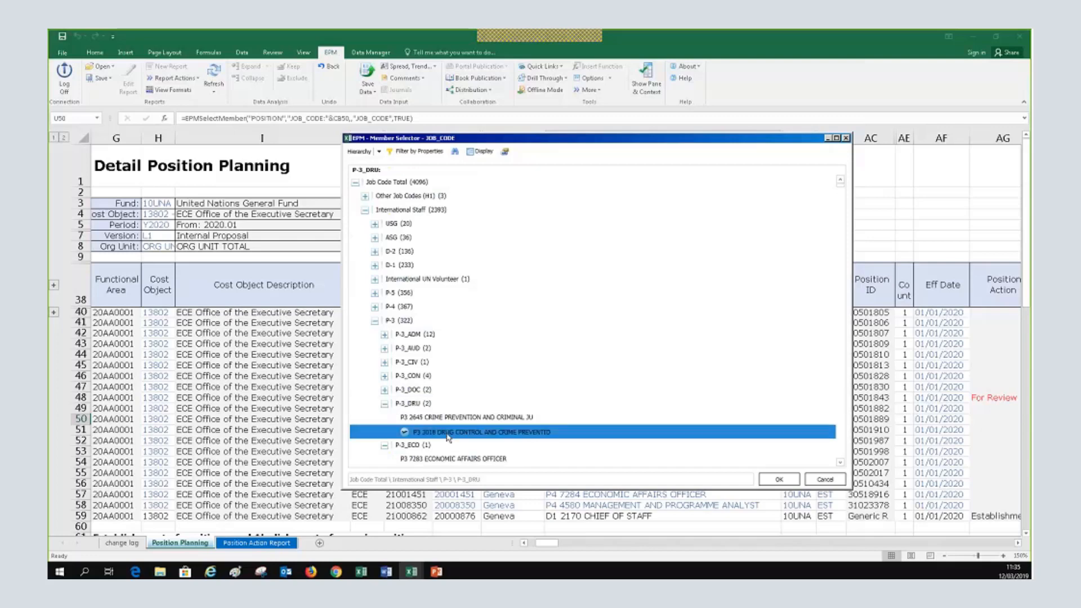
{"action": "left_click", "coordinate": [776, 480]}
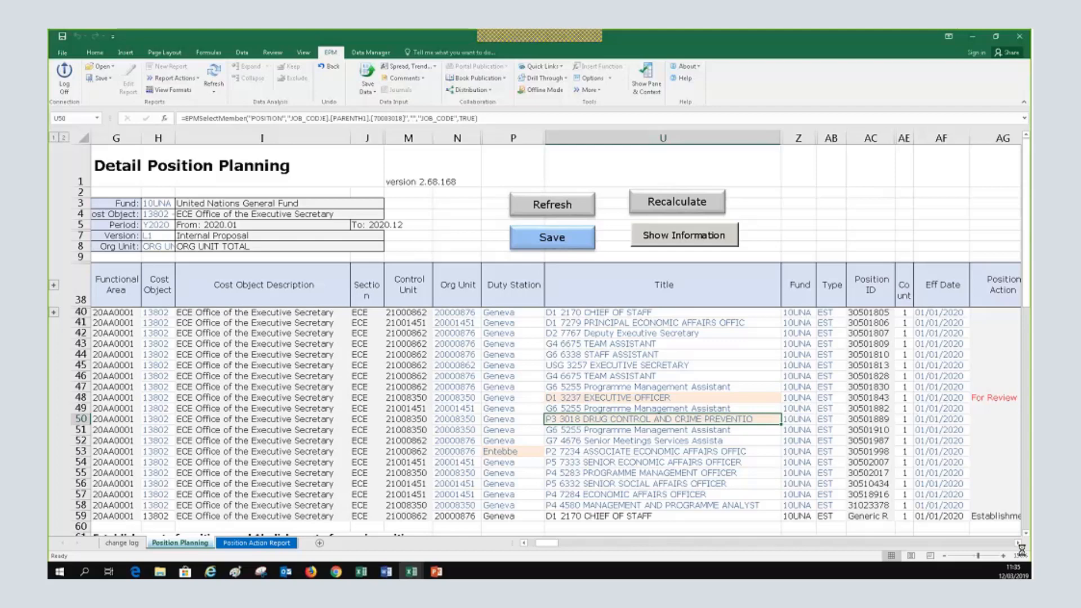
Confirm row 50's new title produced a Reassignment system position action
{"action": "left_click", "coordinate": [1019, 544]}
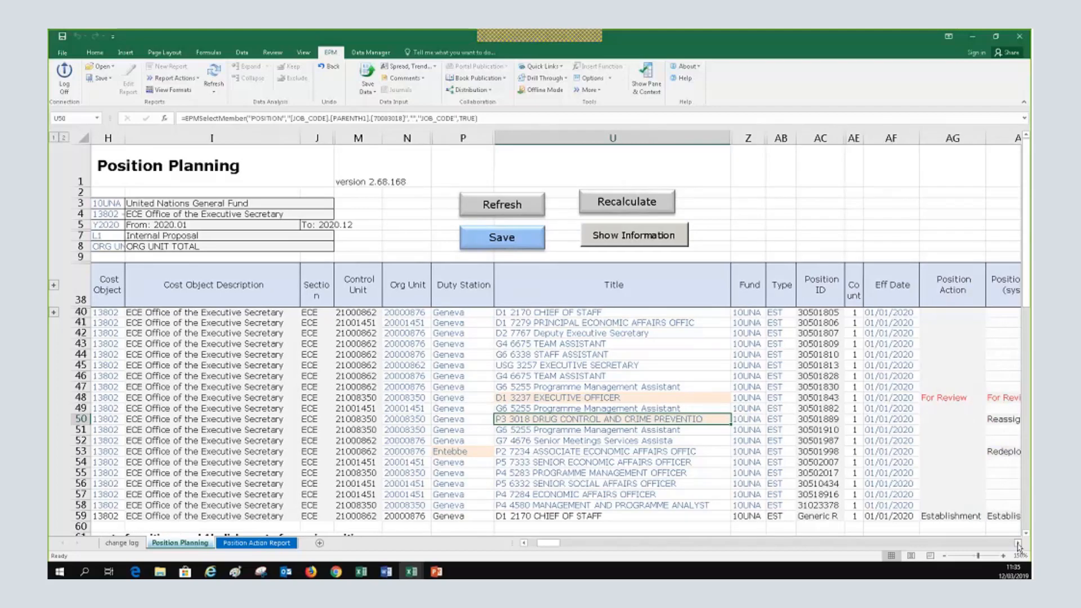
{"action": "left_click", "coordinate": [1018, 544]}
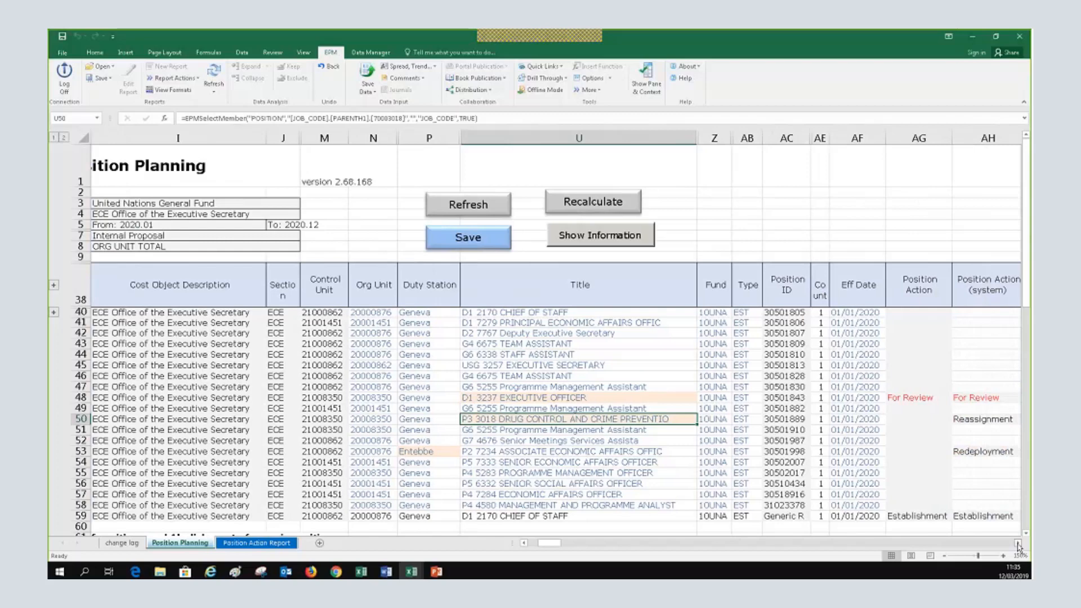
{"action": "left_click", "coordinate": [1019, 544]}
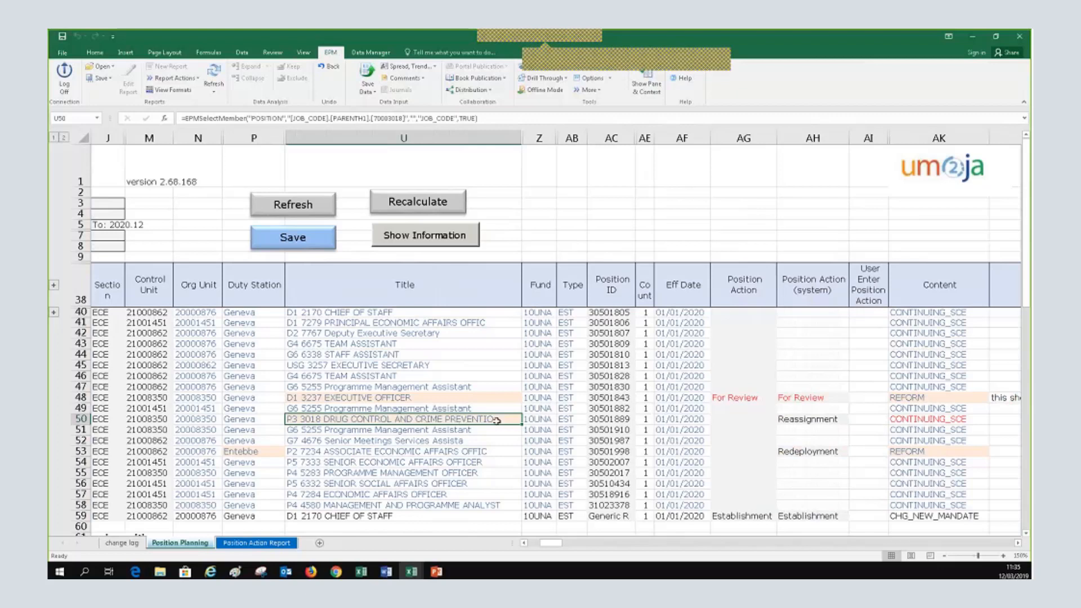
{"action": "left_click", "coordinate": [800, 422]}
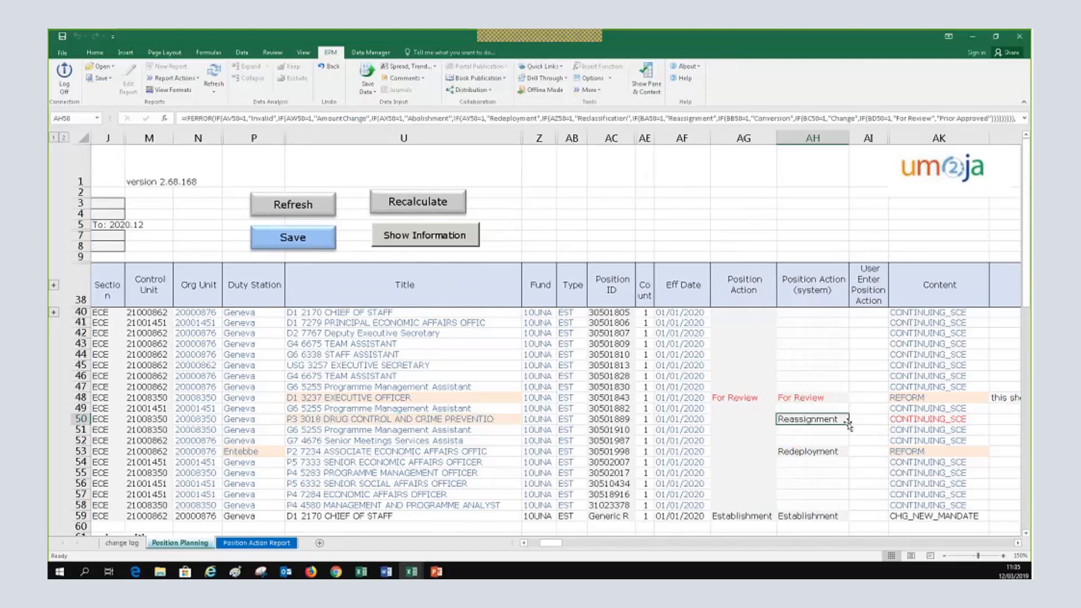
{"action": "left_click", "coordinate": [408, 420]}
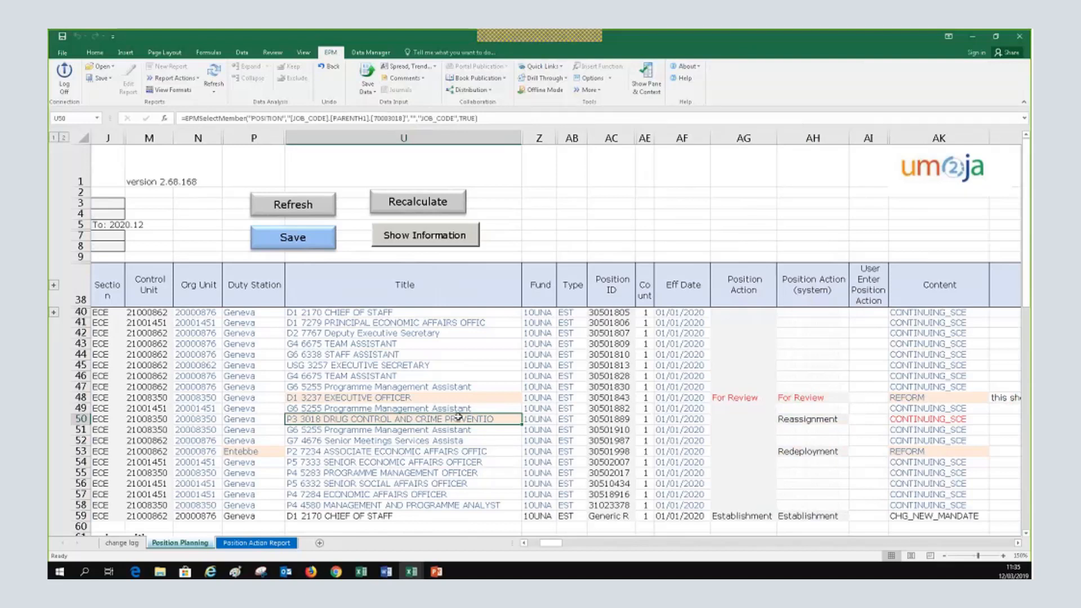
{"action": "left_click", "coordinate": [811, 419]}
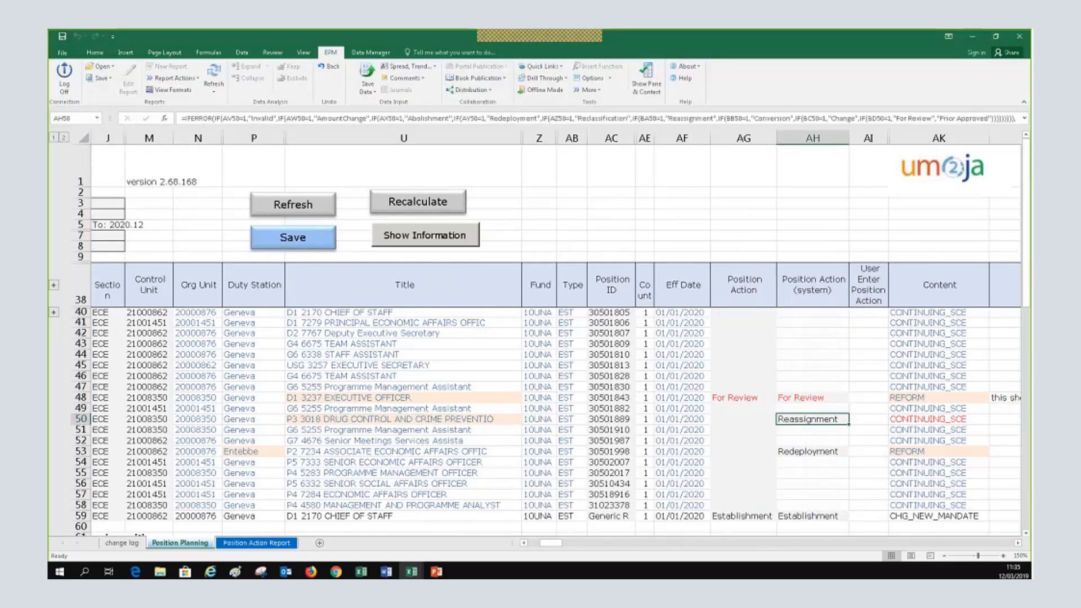
Move across to the Content column and pick row 50's Content value for changing
{"action": "left_click", "coordinate": [1018, 543]}
{"action": "left_click", "coordinate": [1018, 543]}
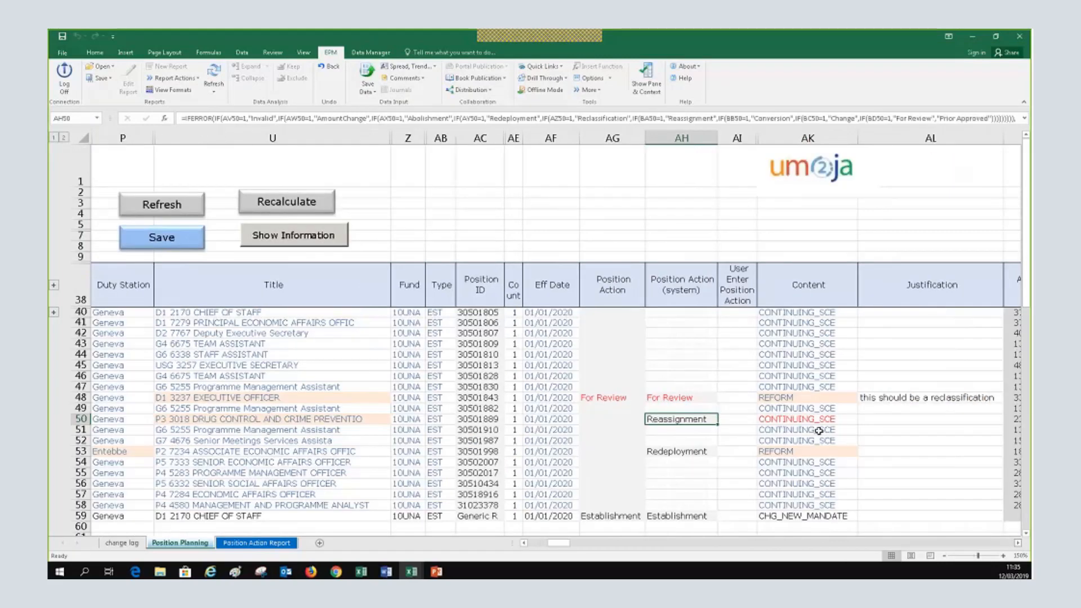
{"action": "left_click", "coordinate": [825, 423]}
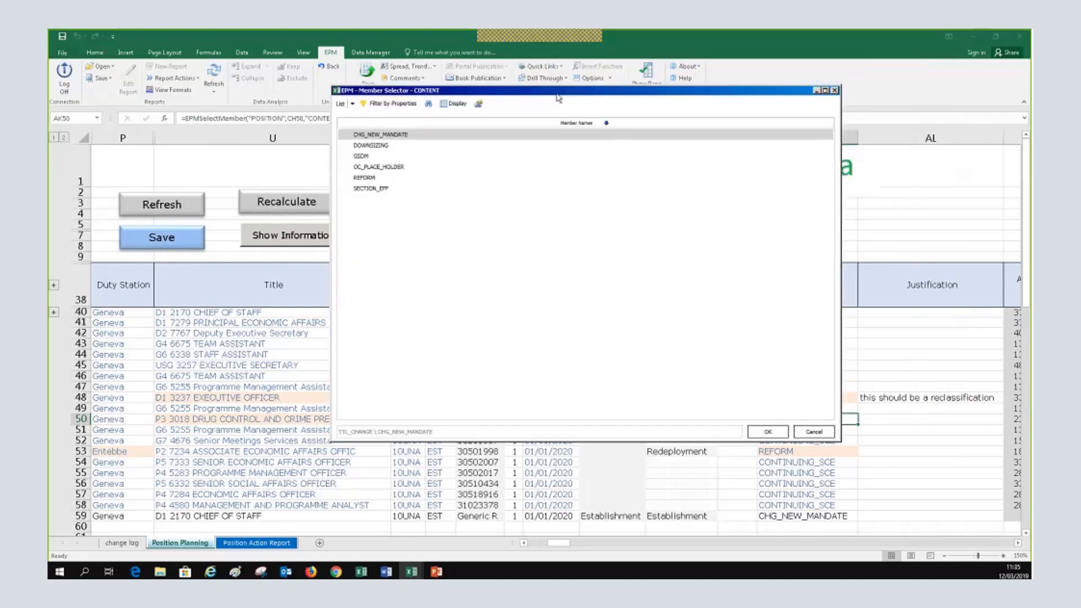
Change row 50's Content from CONTINUING_SCE to REFORM
{"action": "left_click_drag", "start_coordinate": [474, 91], "coordinate": [573, 162]}
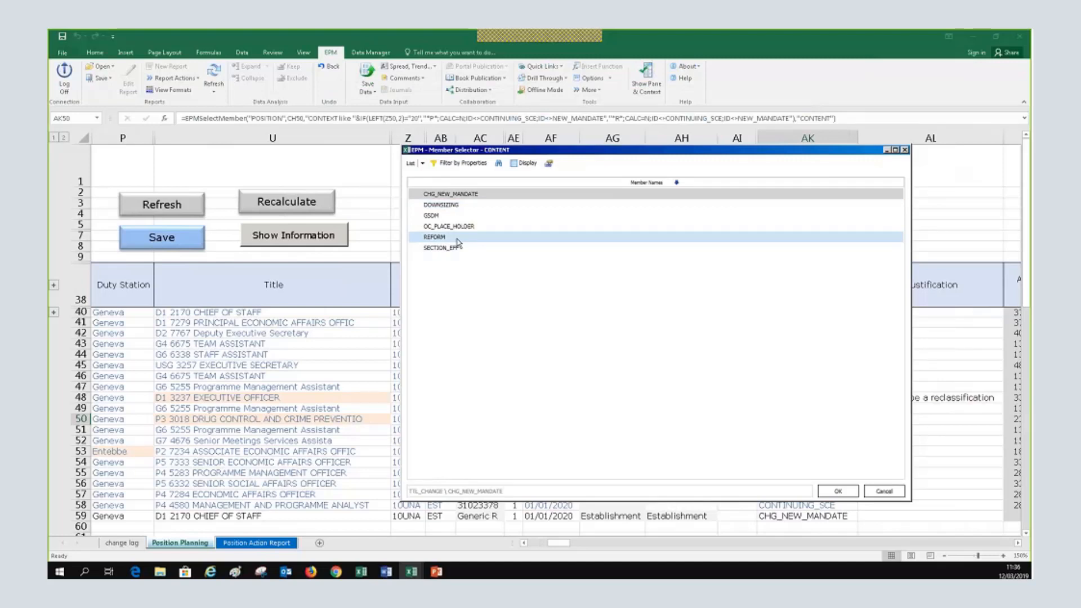
{"action": "left_click", "coordinate": [459, 242]}
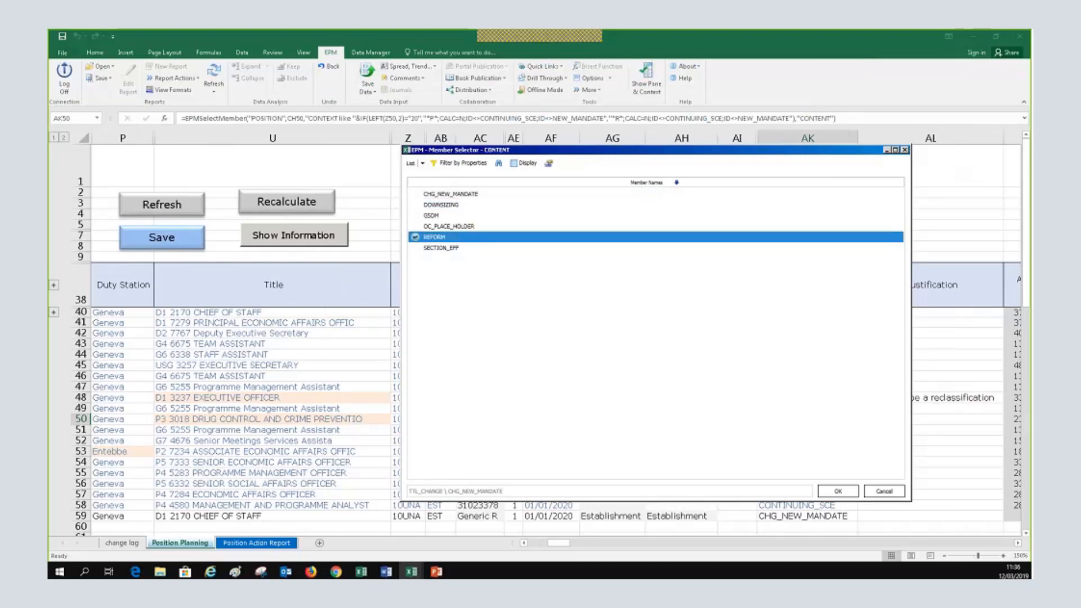
{"action": "left_click", "coordinate": [837, 491]}
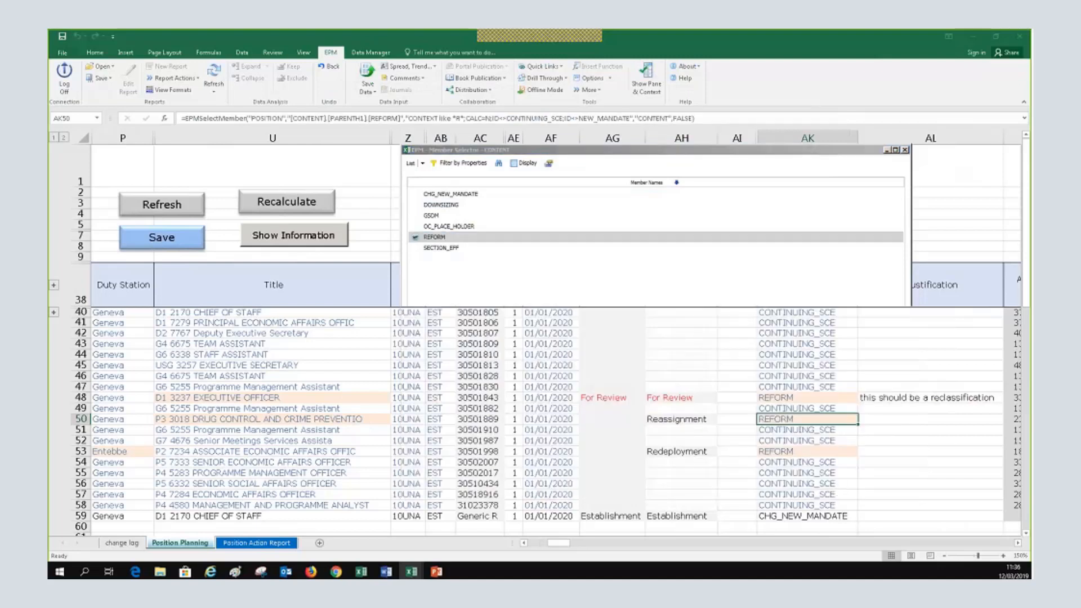
{"action": "left_click", "coordinate": [1018, 542]}
{"action": "left_click", "coordinate": [1017, 543]}
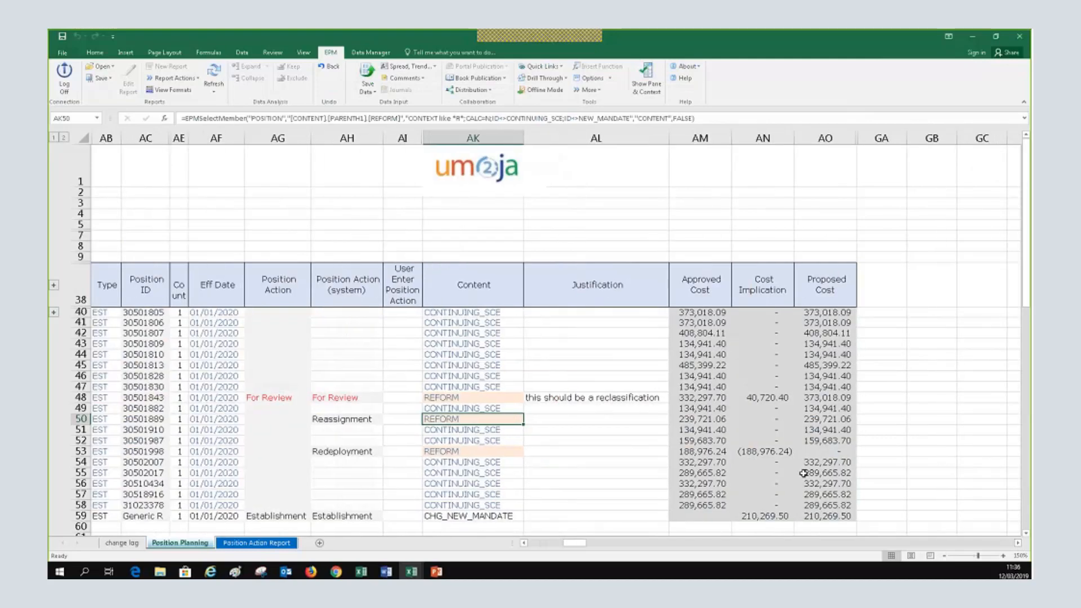
{"action": "left_click", "coordinate": [701, 421]}
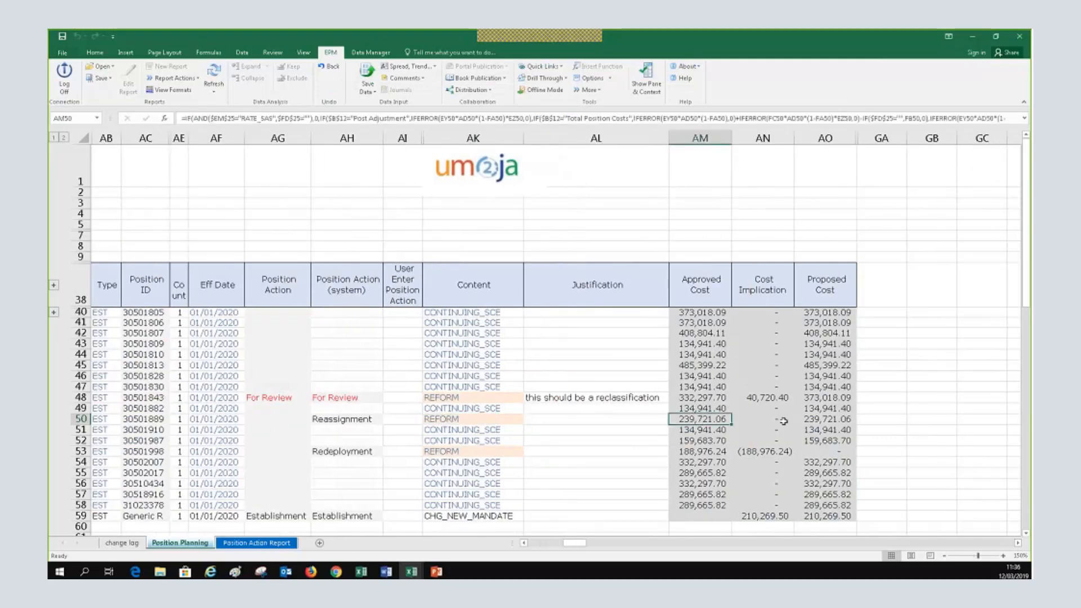
{"action": "left_click", "coordinate": [828, 419]}
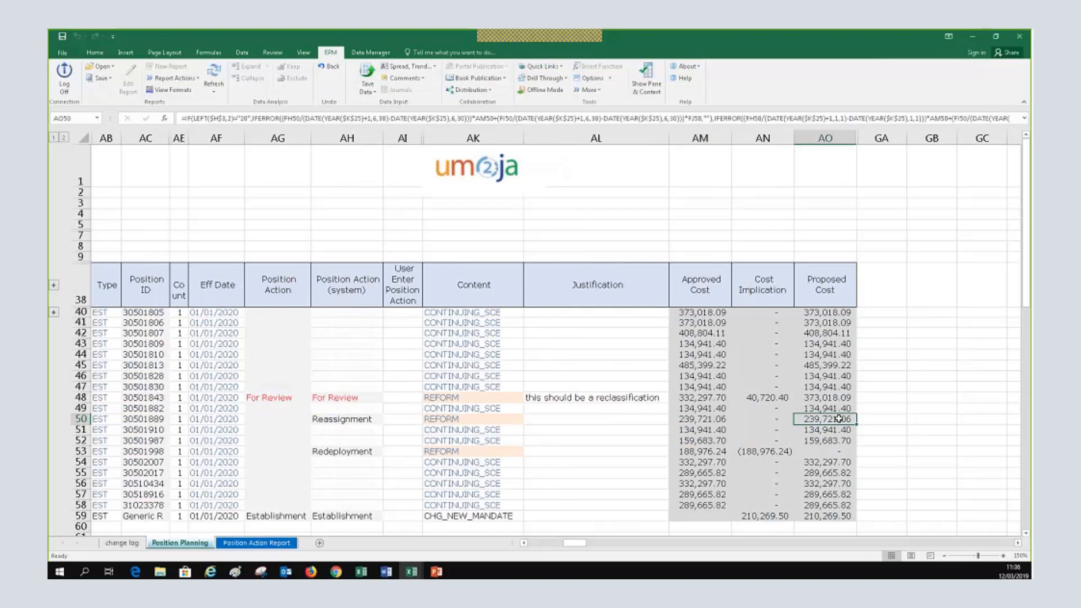
{"action": "left_click", "coordinate": [761, 418]}
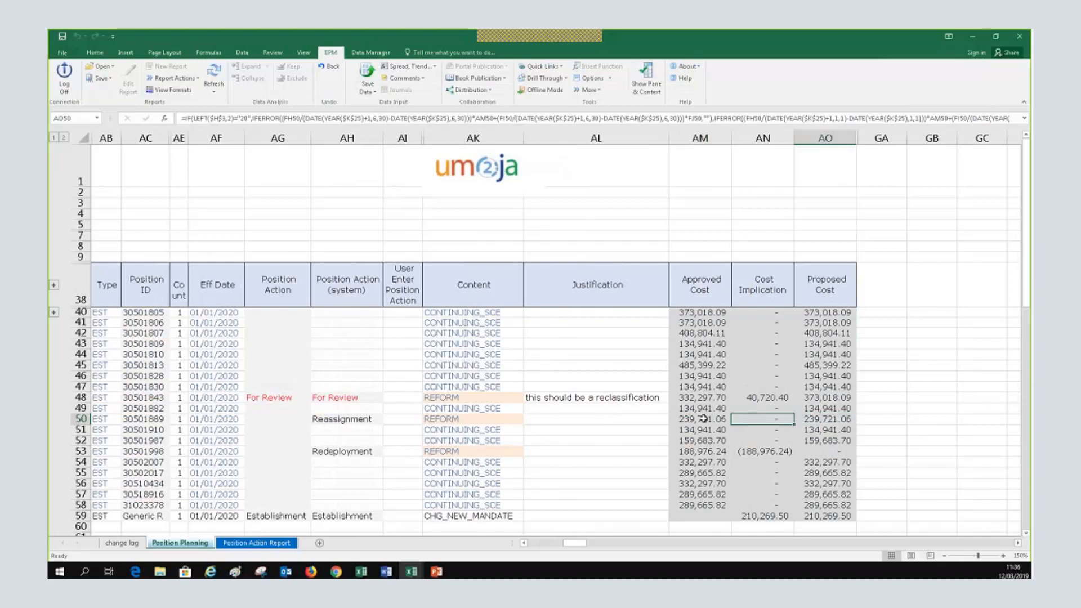
{"action": "left_click", "coordinate": [703, 419]}
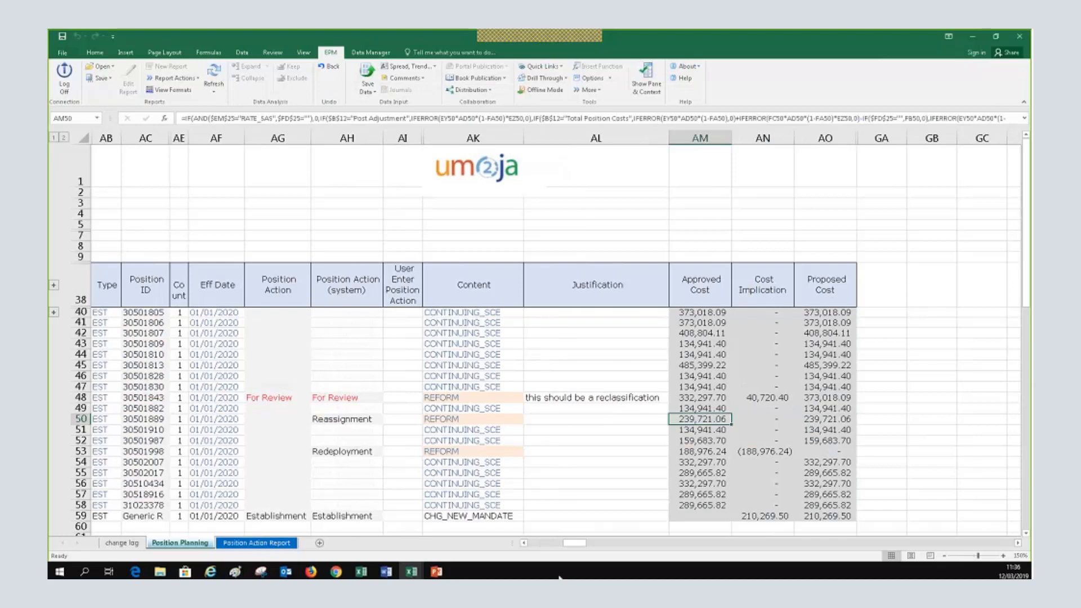
{"action": "left_click", "coordinate": [524, 543]}
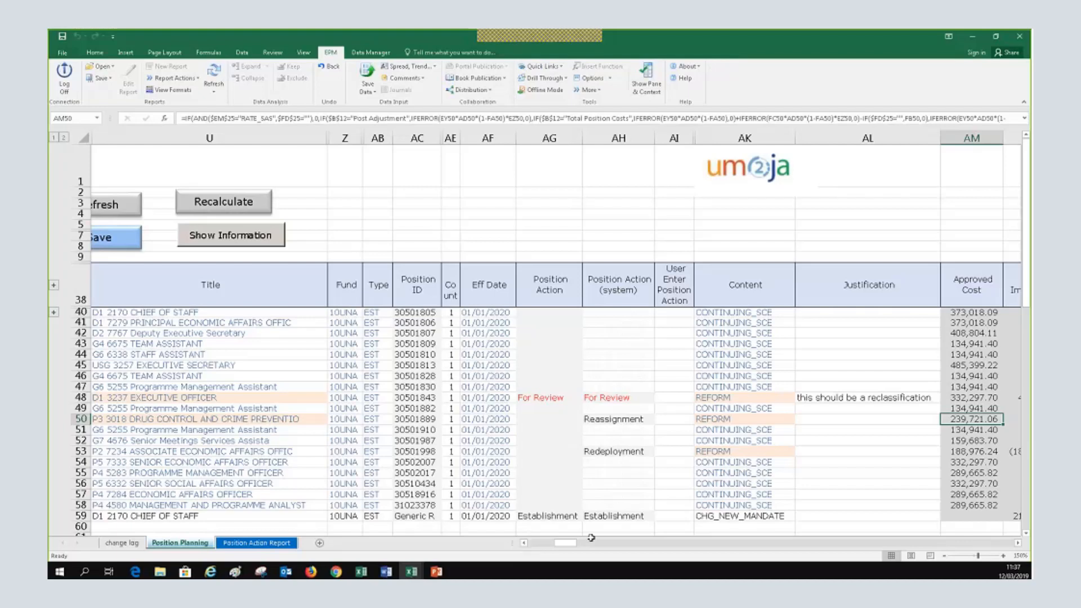
Scroll left to show the Duty Station, Org Unit and Control Unit columns and select row 55's job title
{"action": "left_click", "coordinate": [524, 542]}
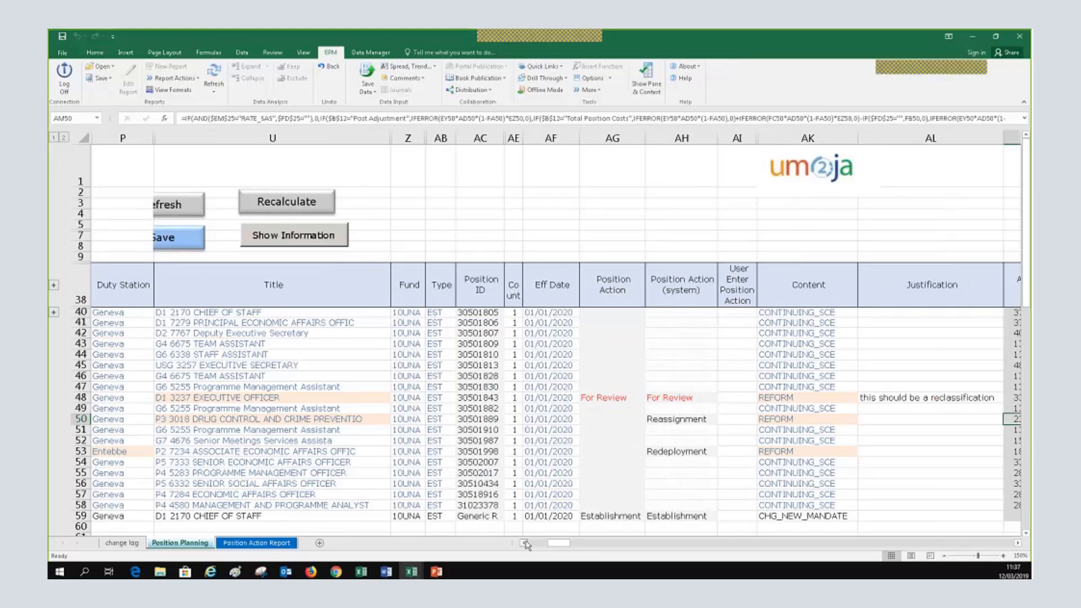
{"action": "left_click", "coordinate": [524, 543]}
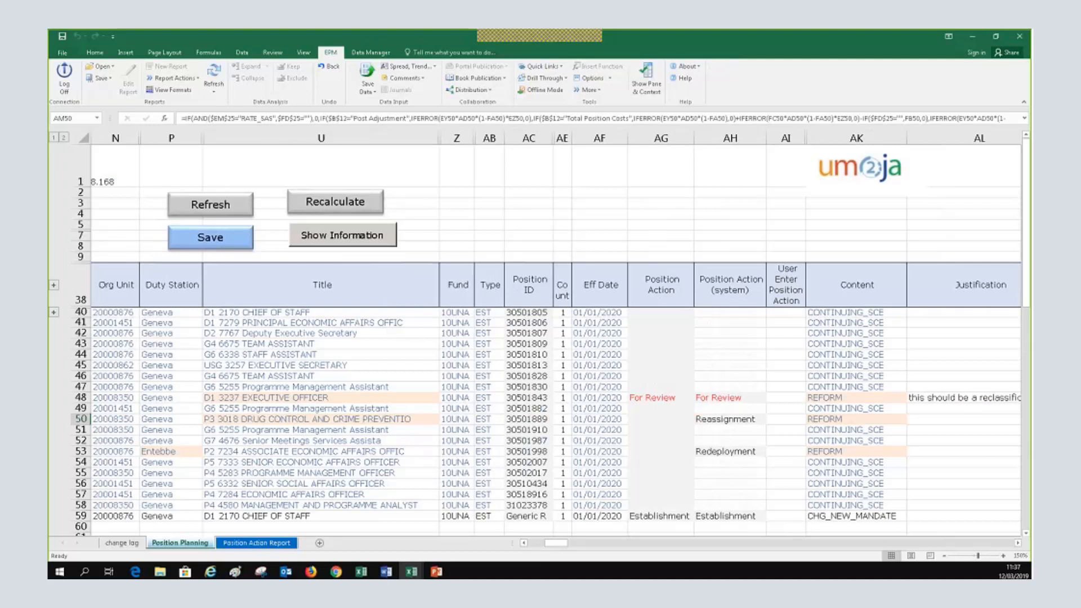
{"action": "left_click", "coordinate": [242, 473]}
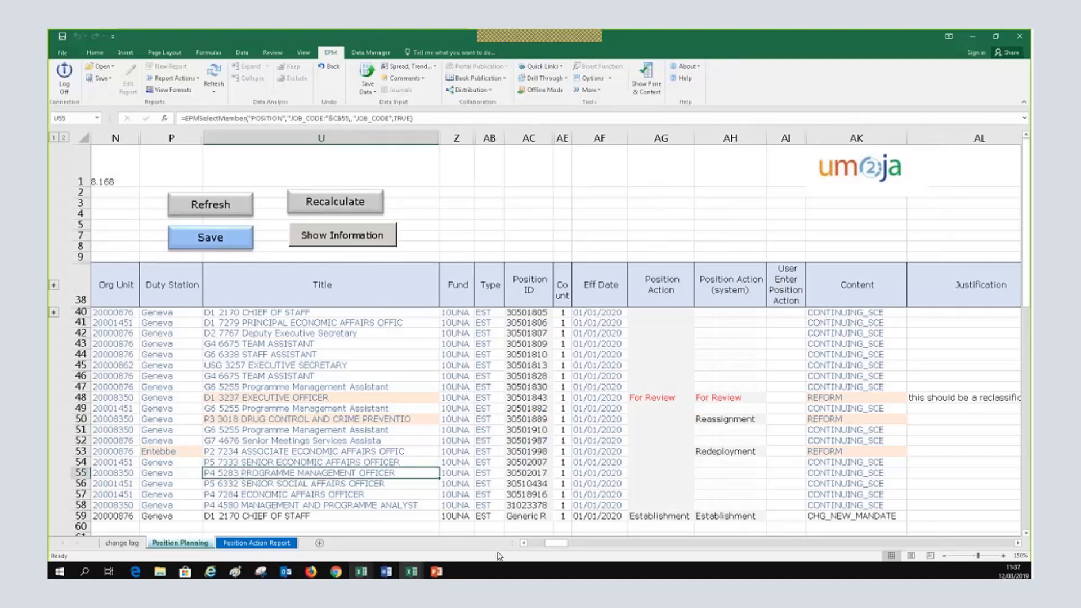
{"action": "left_click", "coordinate": [524, 542]}
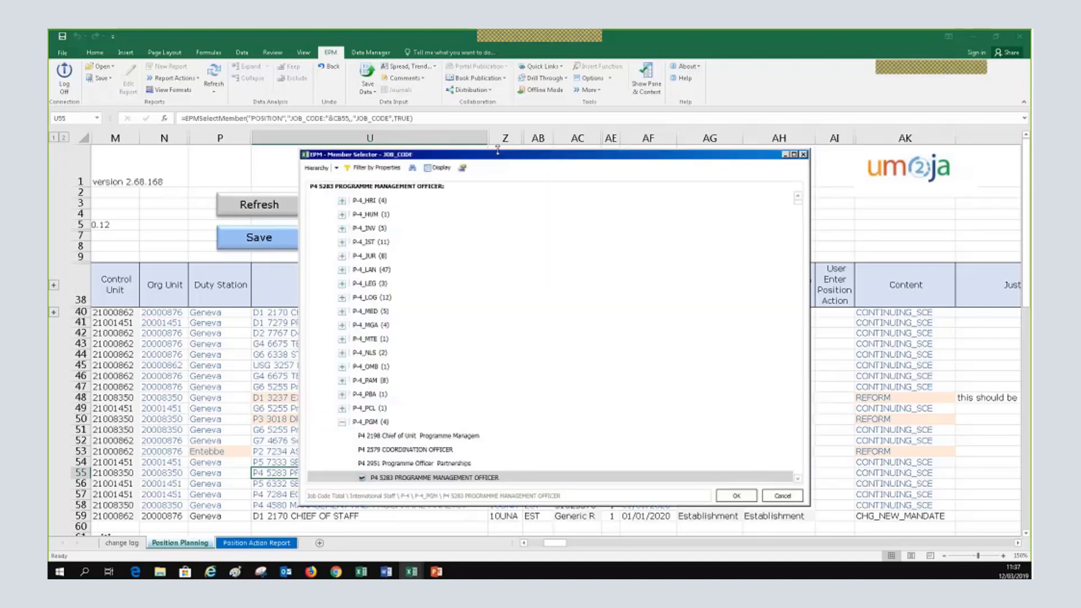
Search the JOB_CODE selector for P5 job codes, then run the P5 search again
{"action": "scroll", "coordinate": [490, 417], "scroll_direction": "down", "scroll_amount": 3}
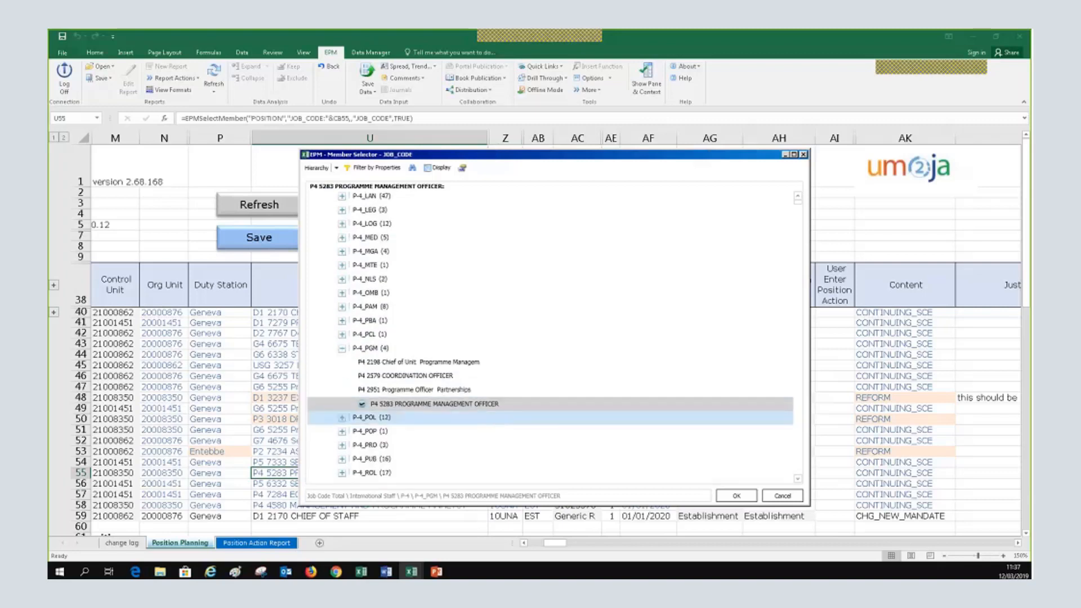
{"action": "left_click", "coordinate": [412, 168]}
{"action": "left_click", "coordinate": [457, 438]}
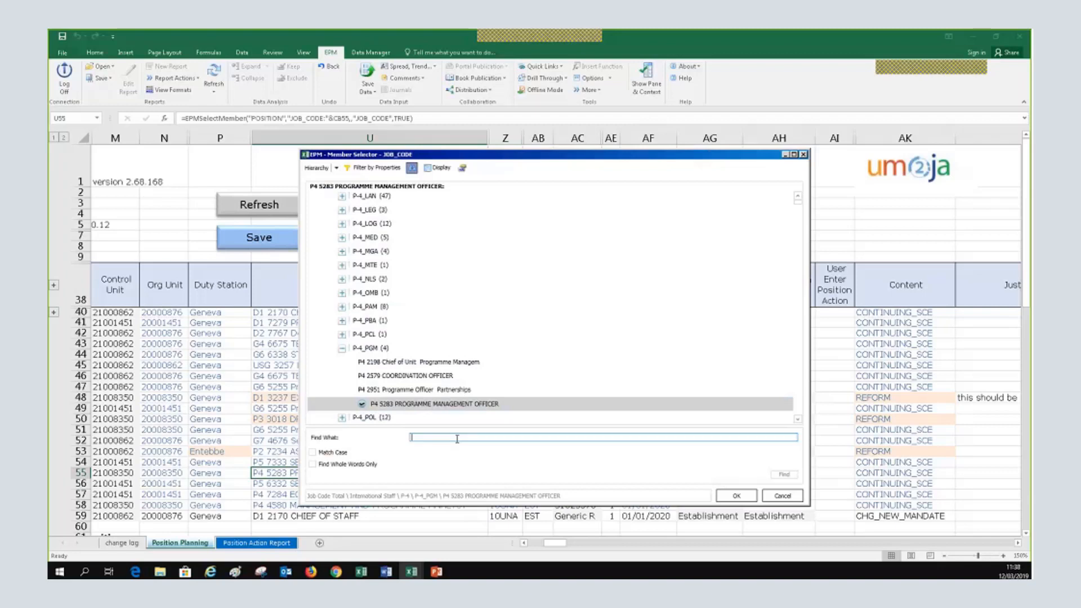
{"action": "type", "text": "P5"}
{"action": "key", "text": "Return"}
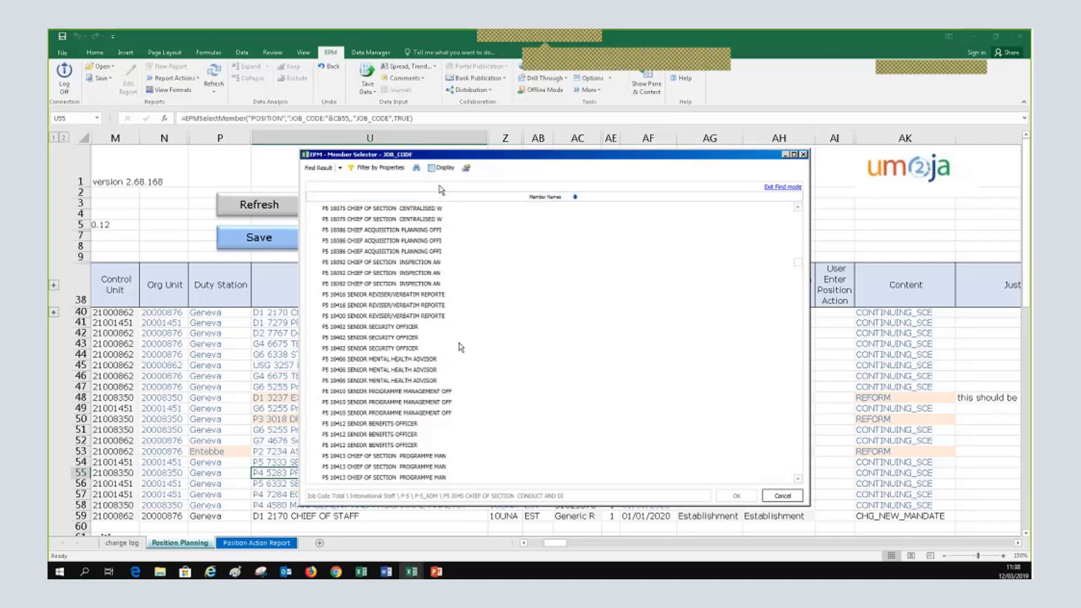
{"action": "left_click", "coordinate": [416, 167]}
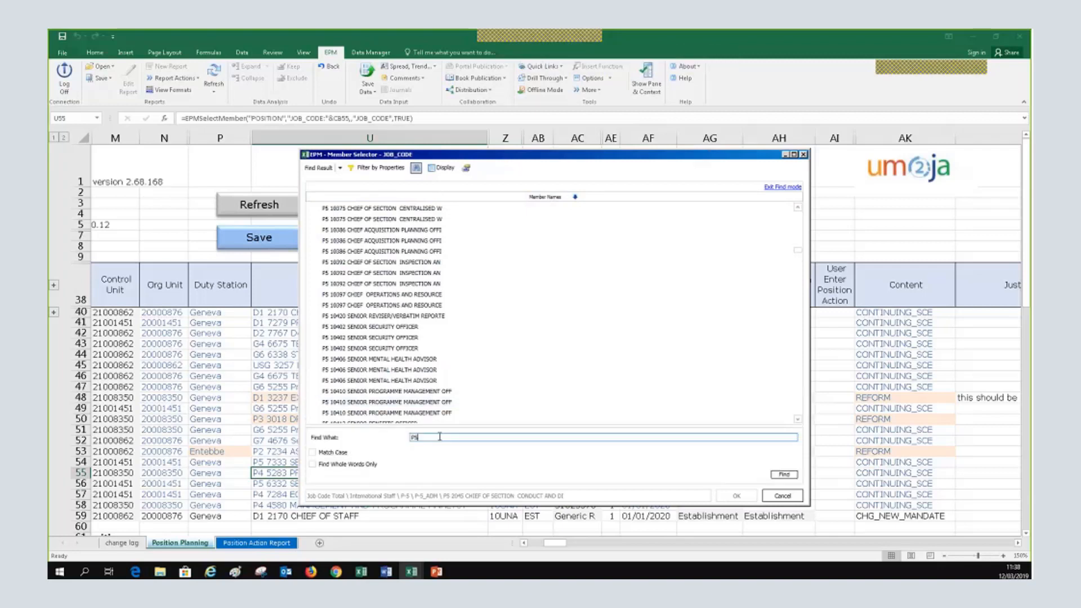
{"action": "left_click", "coordinate": [784, 474]}
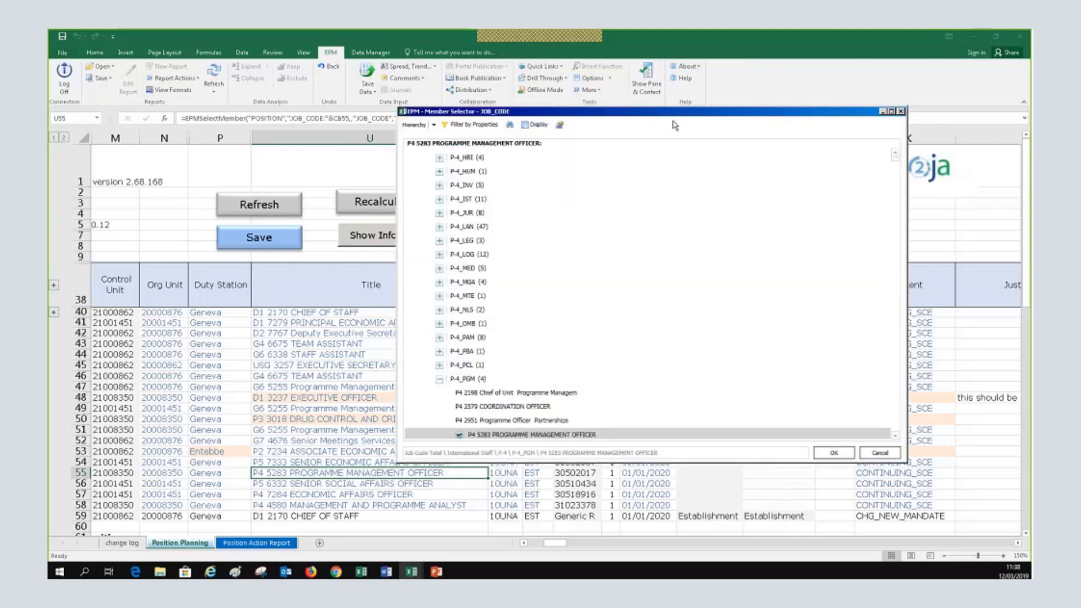
Show job codes as ID - Description and expand the P-4_ADM group
{"action": "scroll", "coordinate": [559, 299], "scroll_direction": "up", "scroll_amount": 8}
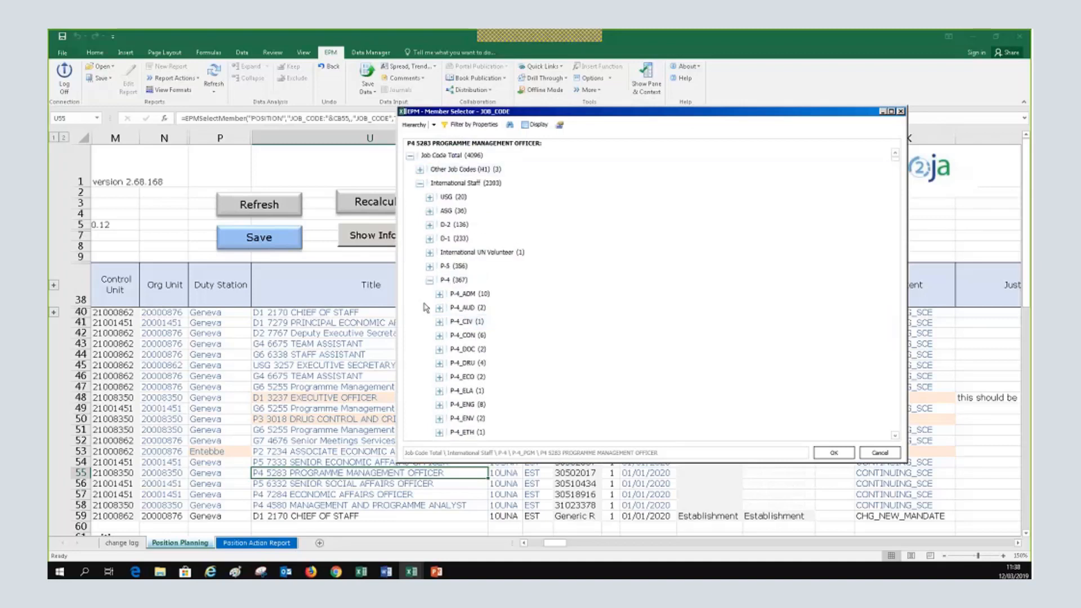
{"action": "left_click", "coordinate": [532, 125]}
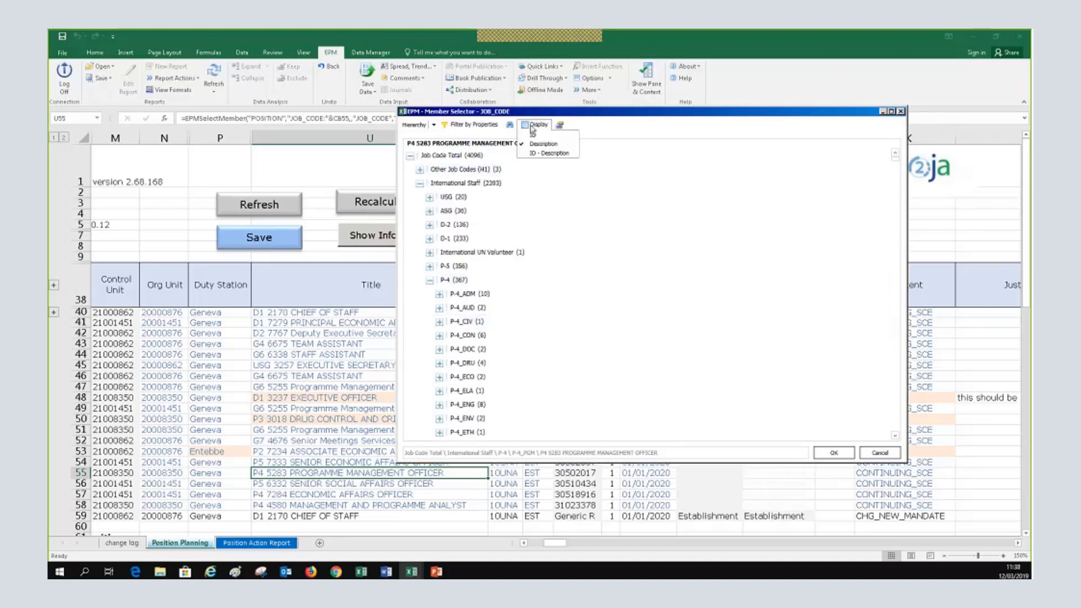
{"action": "left_click", "coordinate": [549, 153]}
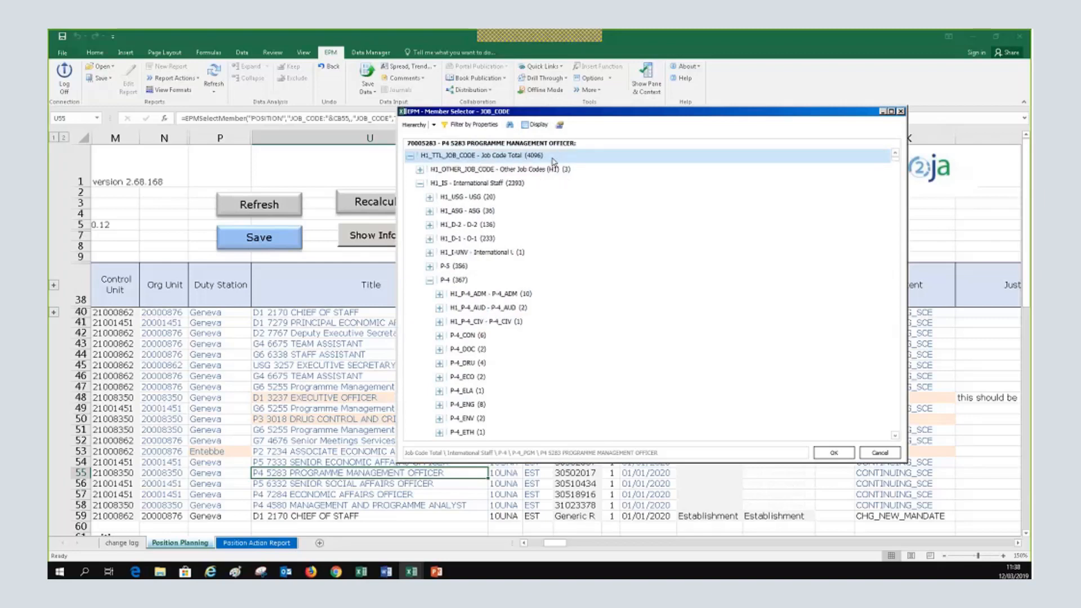
{"action": "double_click", "coordinate": [458, 293]}
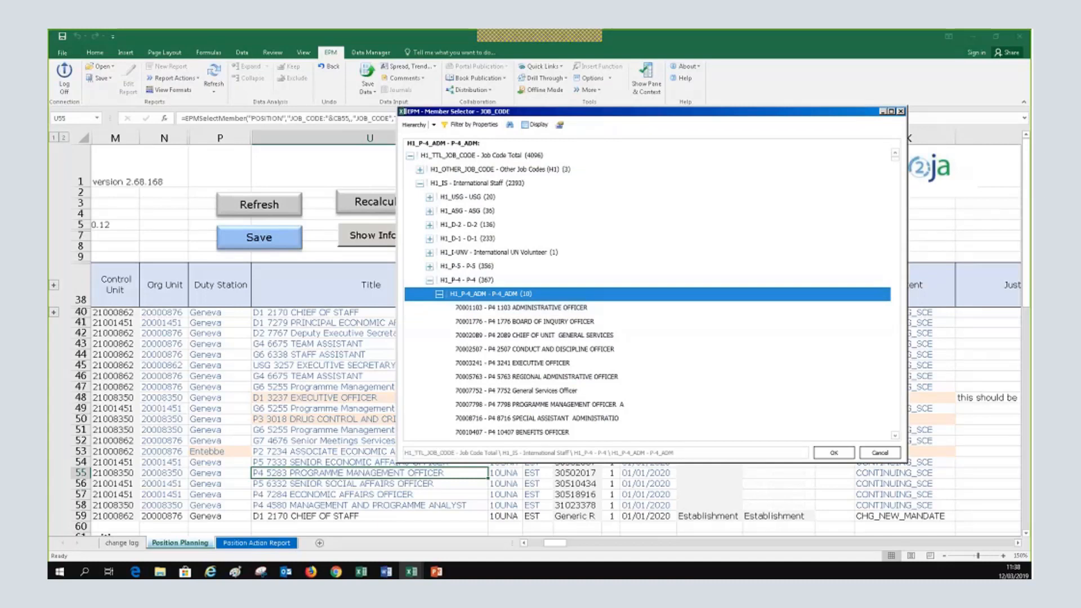
Collapse the P-4_ADM and P-4 groups and cancel the job code selector without changes
{"action": "left_click", "coordinate": [509, 125]}
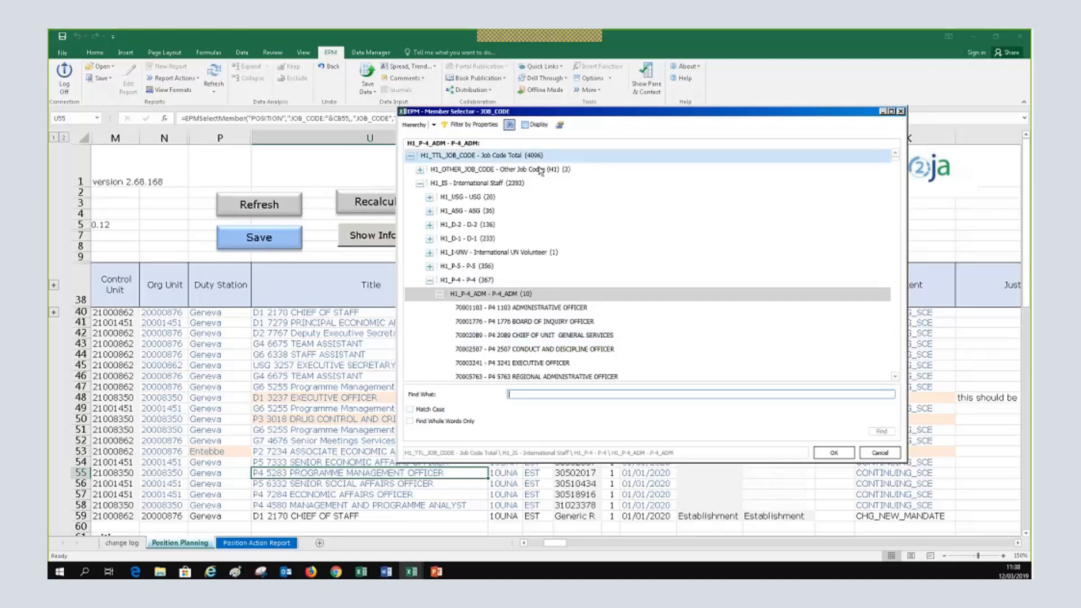
{"action": "left_click", "coordinate": [509, 126]}
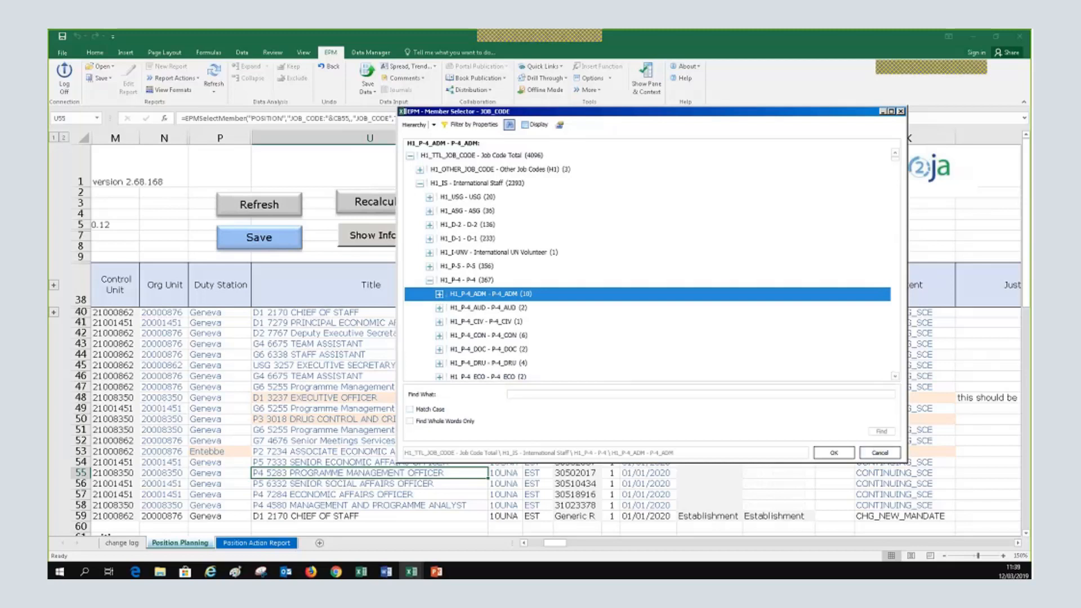
{"action": "left_click", "coordinate": [429, 281]}
{"action": "scroll", "coordinate": [465, 353], "scroll_direction": "down", "scroll_amount": 3}
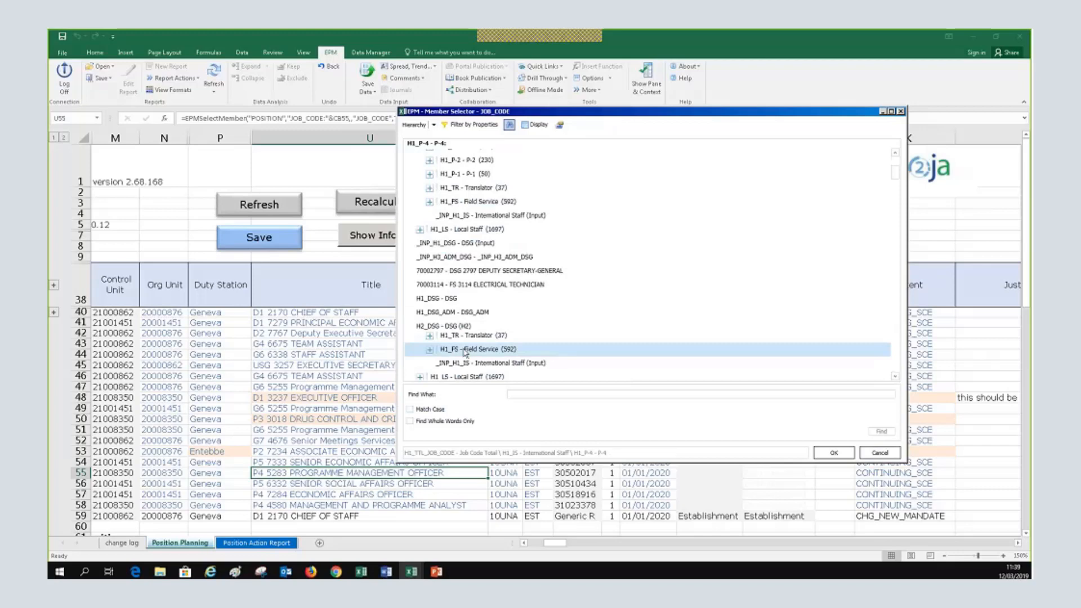
{"action": "left_click", "coordinate": [880, 453]}
{"action": "left_click", "coordinate": [421, 492]}
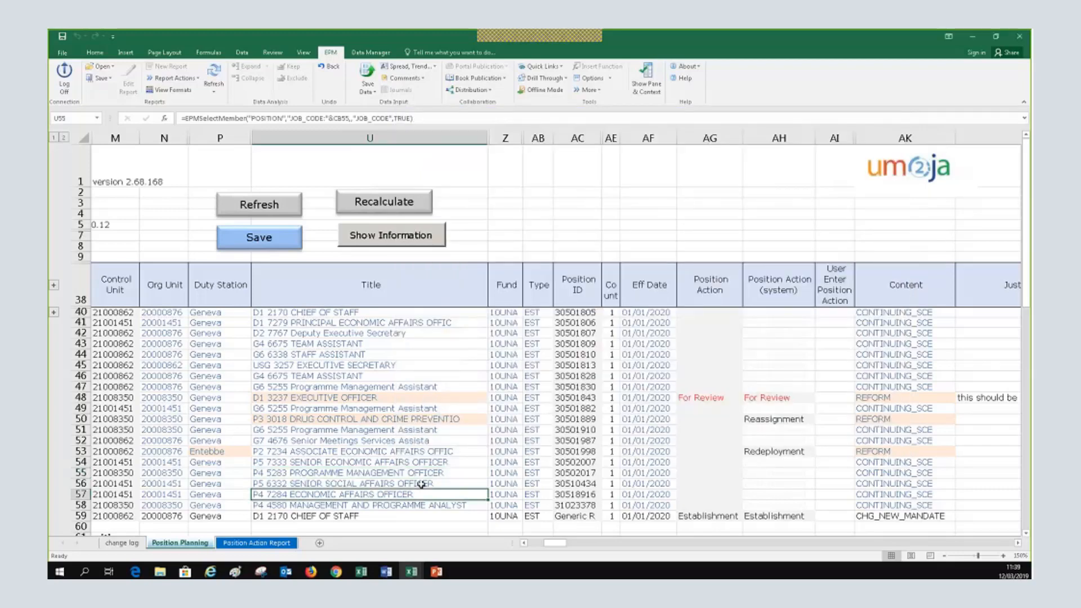
Change row 55's job code to P5 7471 CHIEF OF SECTION CONFERENCE SER from the P-5_CON group
{"action": "left_click", "coordinate": [425, 472]}
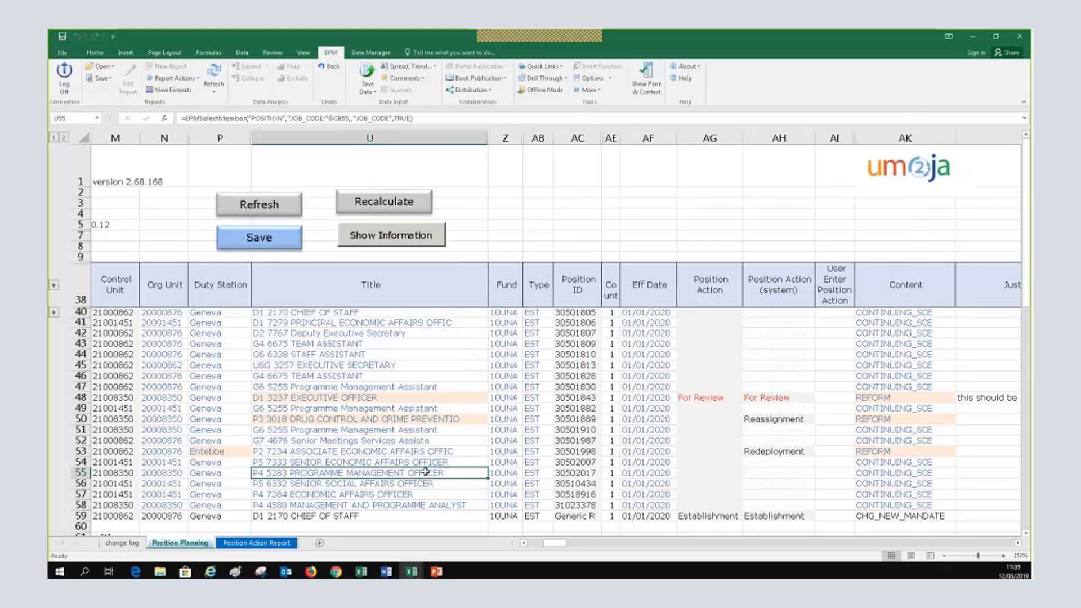
{"action": "double_click", "coordinate": [425, 472]}
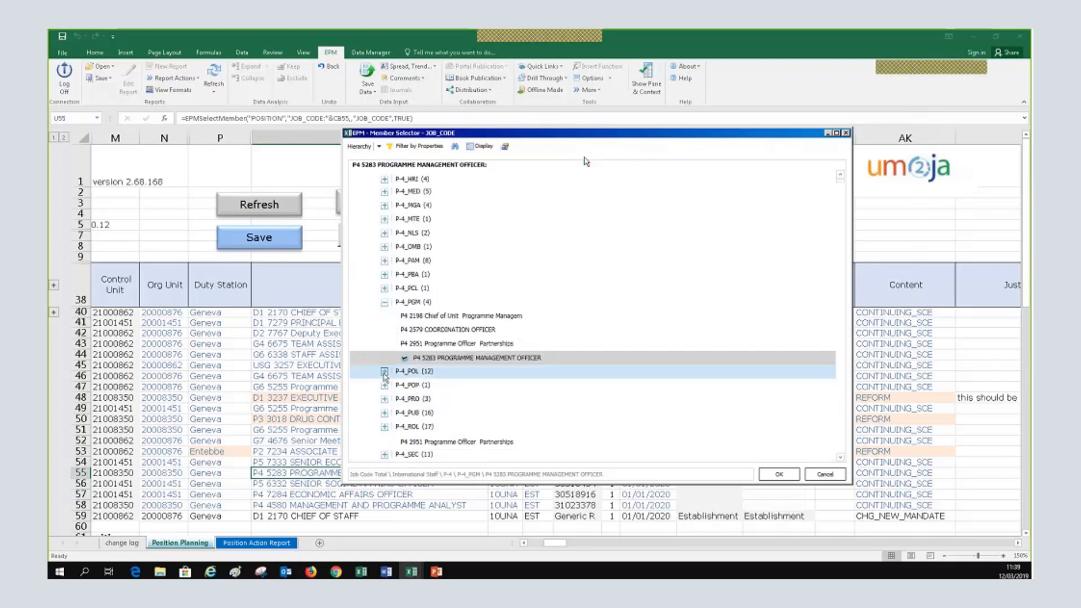
{"action": "left_click", "coordinate": [384, 374]}
{"action": "scroll", "coordinate": [394, 372], "scroll_direction": "down", "scroll_amount": 4}
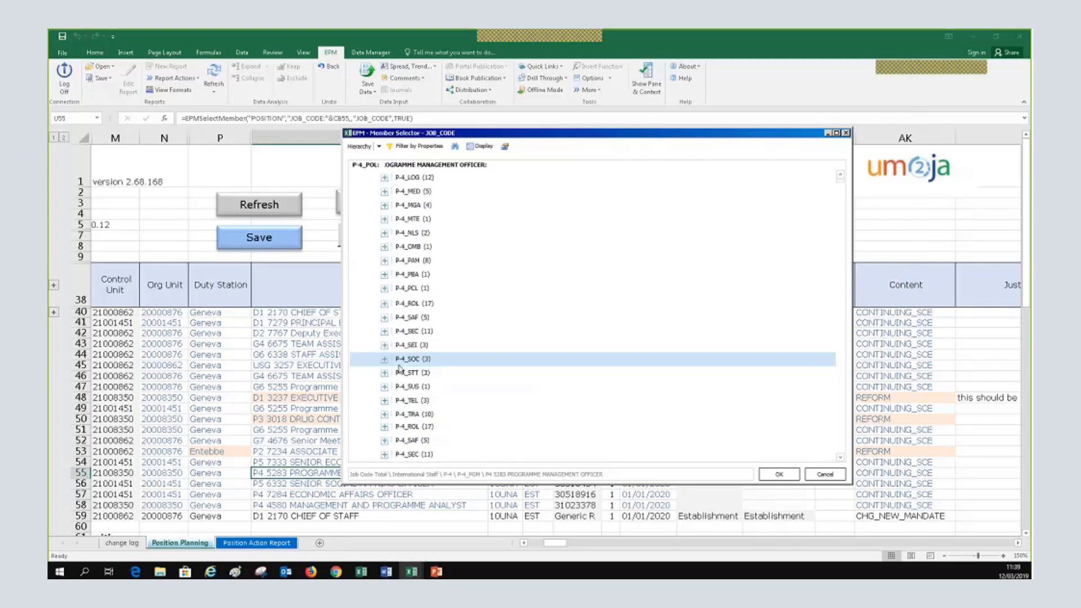
{"action": "scroll", "coordinate": [401, 369], "scroll_direction": "up", "scroll_amount": 12}
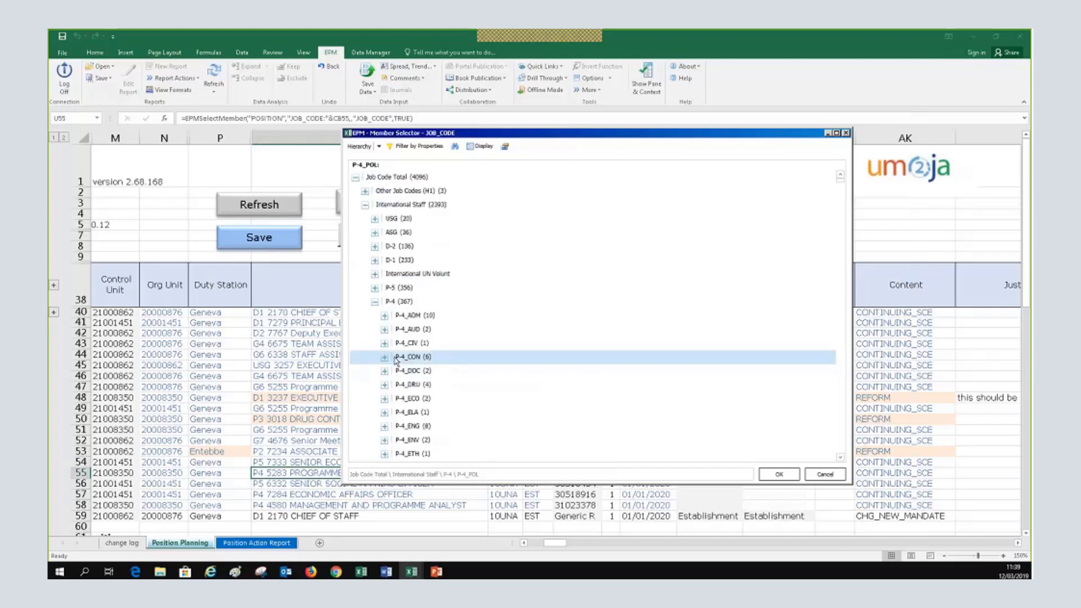
{"action": "left_click", "coordinate": [375, 288]}
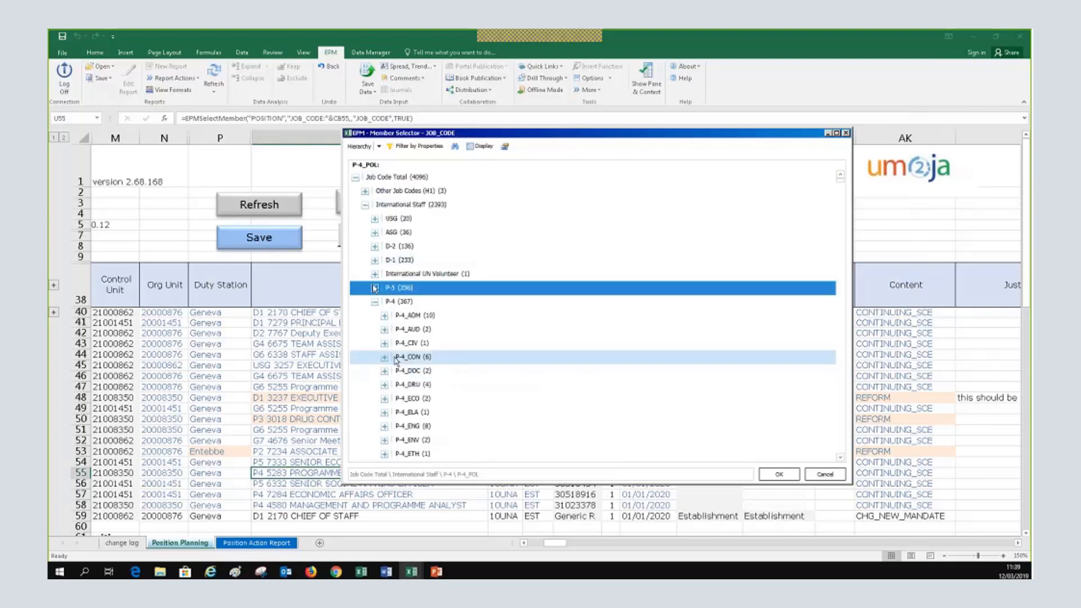
{"action": "left_click", "coordinate": [375, 287]}
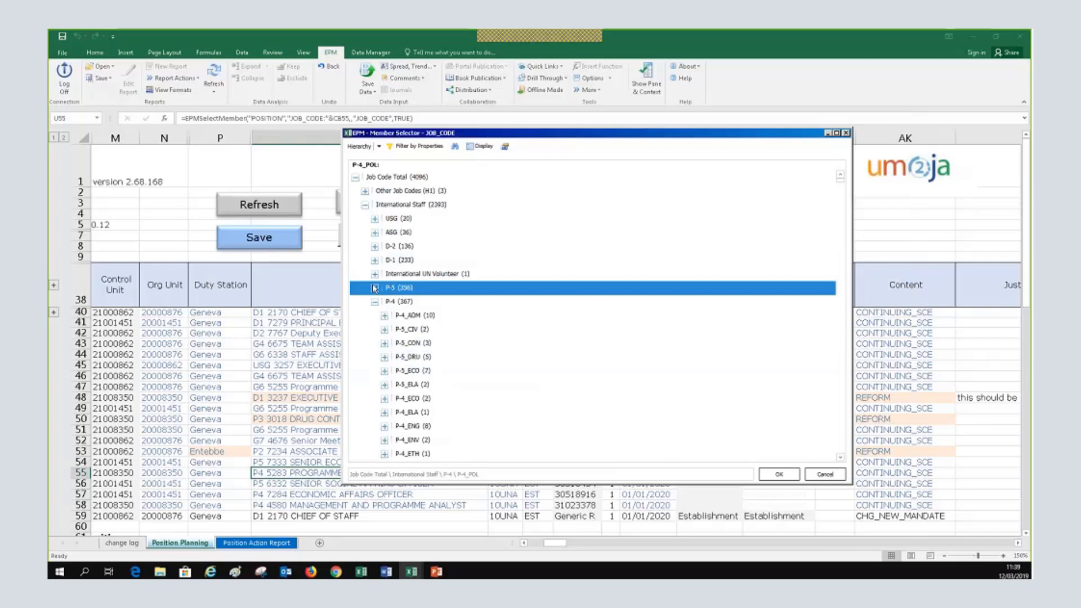
{"action": "left_click", "coordinate": [384, 343]}
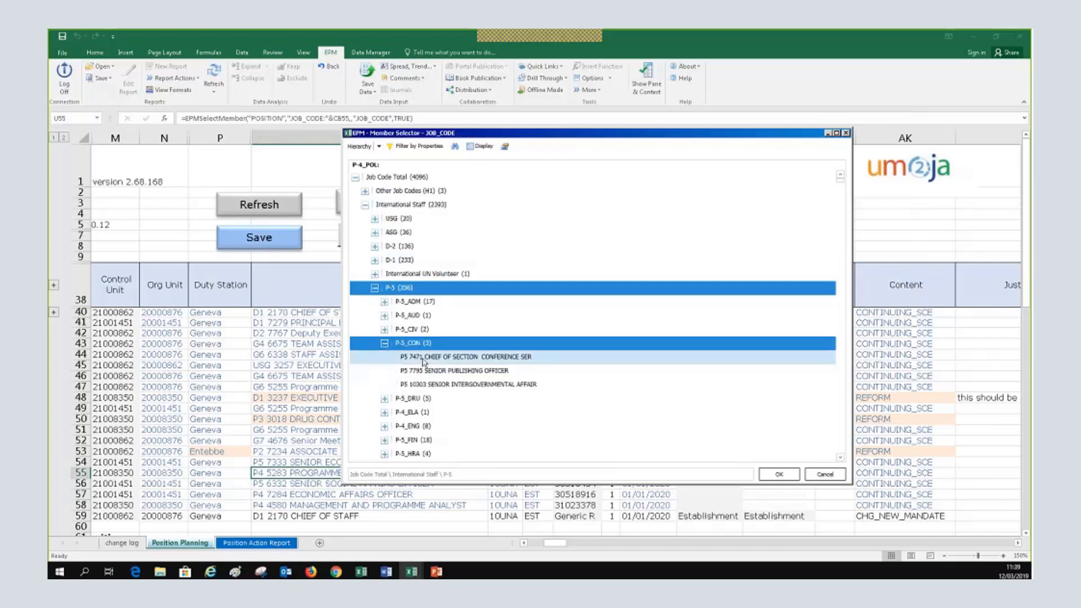
{"action": "left_click", "coordinate": [424, 358]}
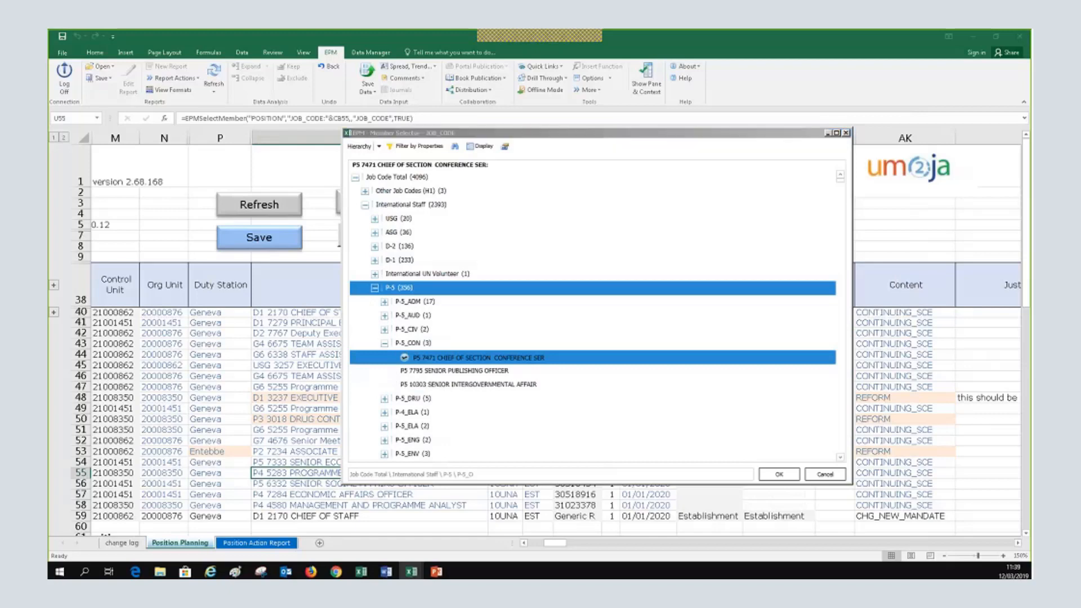
{"action": "left_click", "coordinate": [791, 477]}
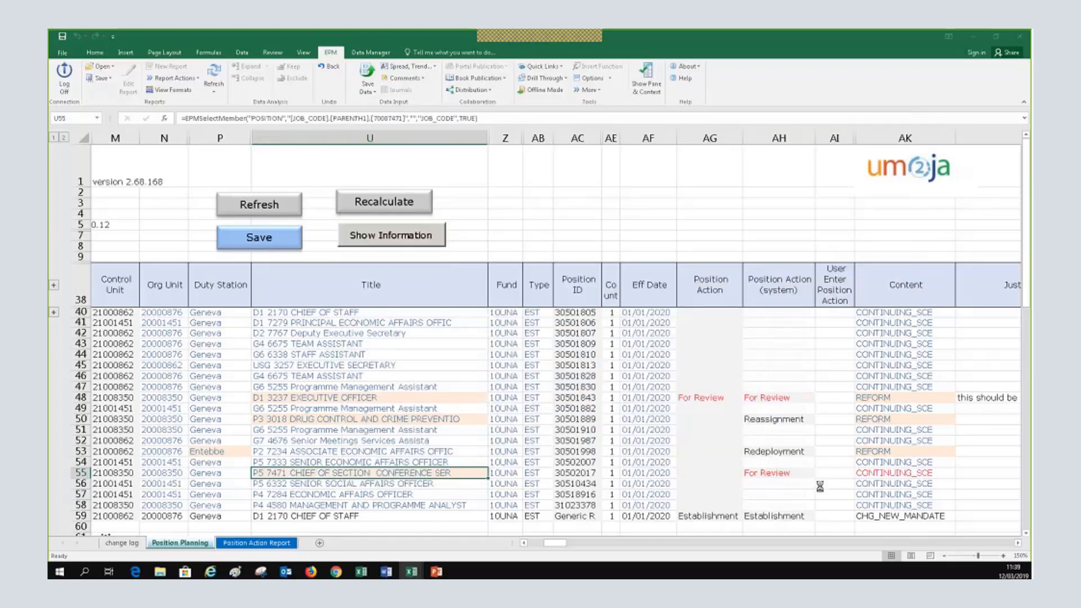
{"action": "scroll", "coordinate": [819, 485], "scroll_direction": "down", "scroll_amount": 2}
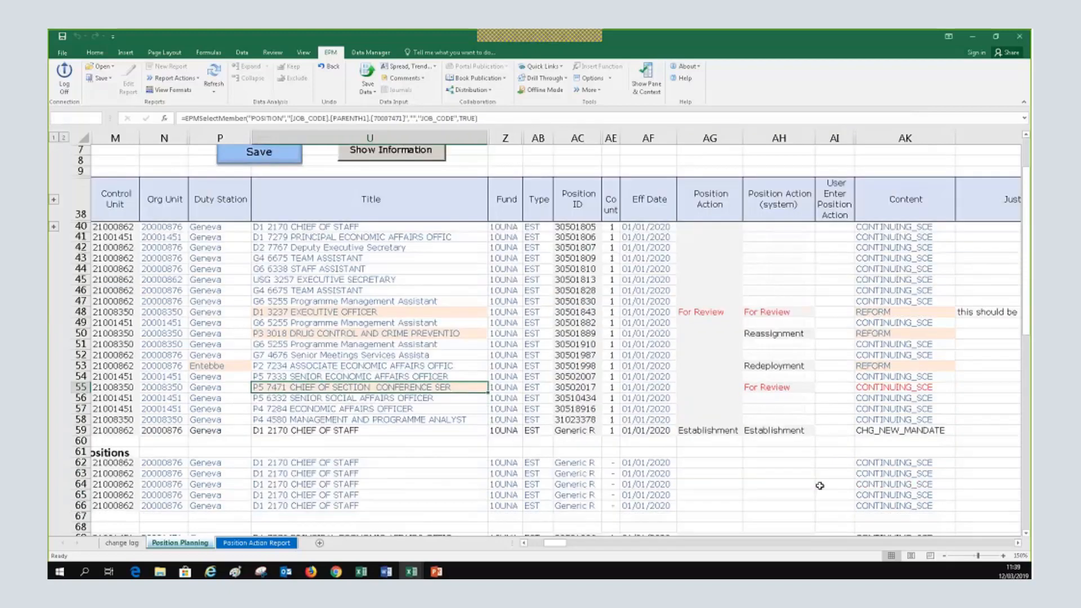
{"action": "scroll", "coordinate": [862, 387], "scroll_direction": "up", "scroll_amount": 1}
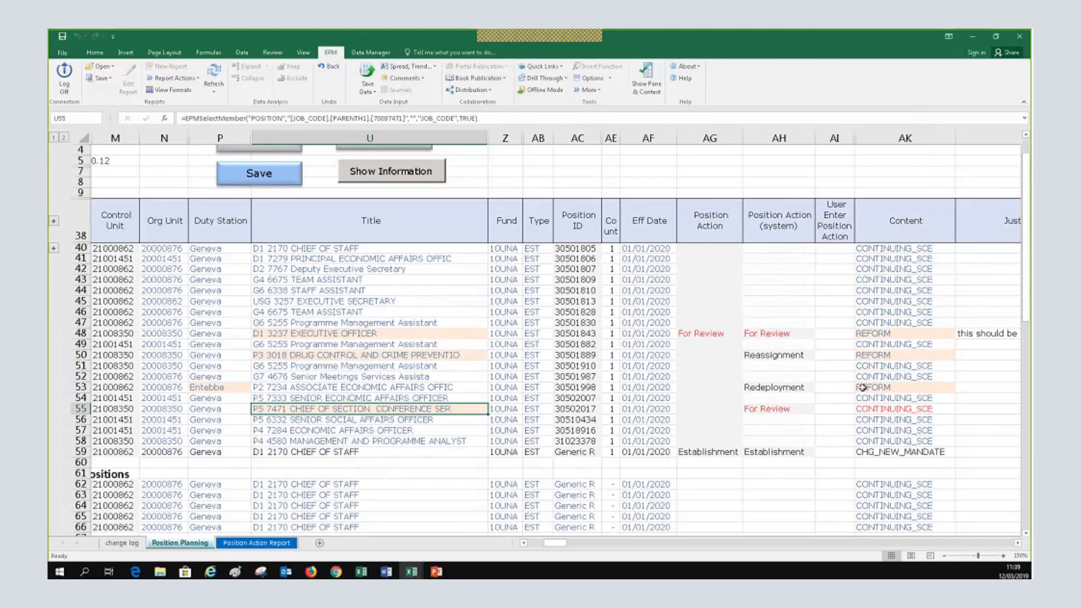
{"action": "left_click", "coordinate": [778, 290]}
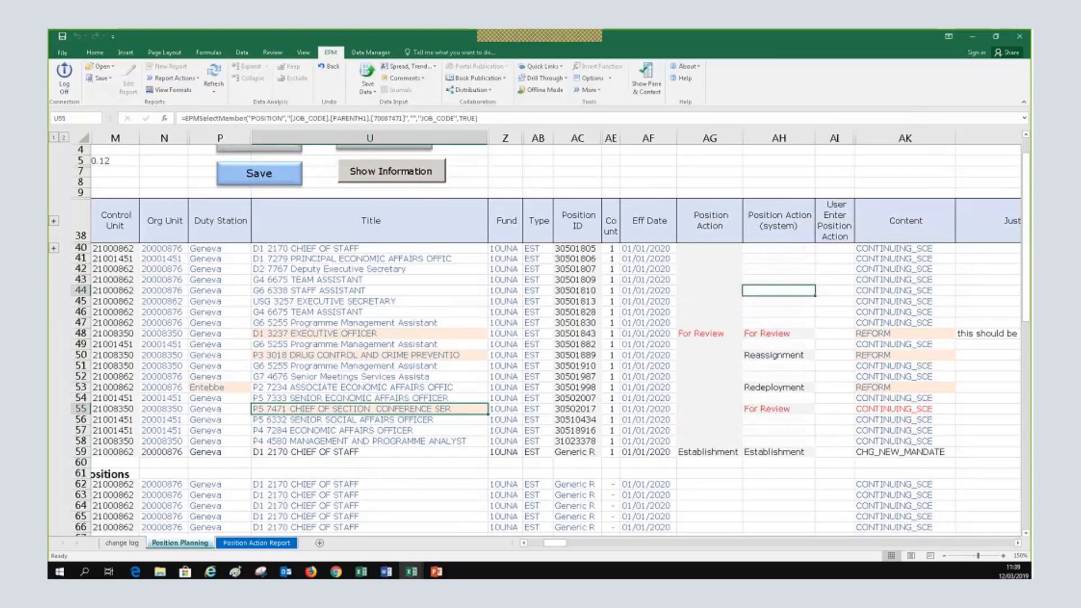
{"action": "left_click", "coordinate": [835, 366]}
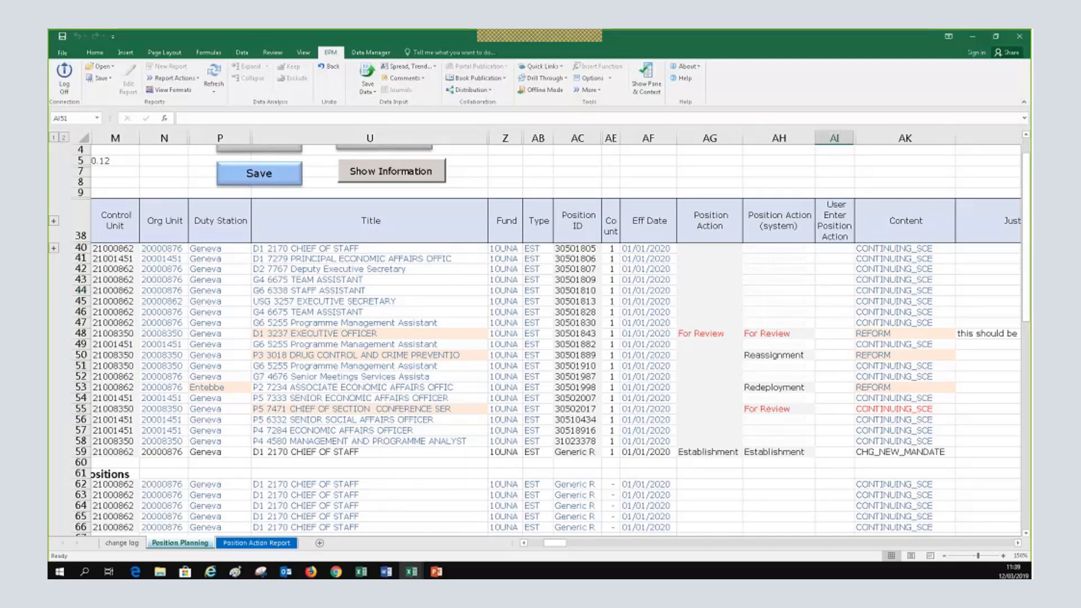
{"action": "left_click", "coordinate": [835, 398]}
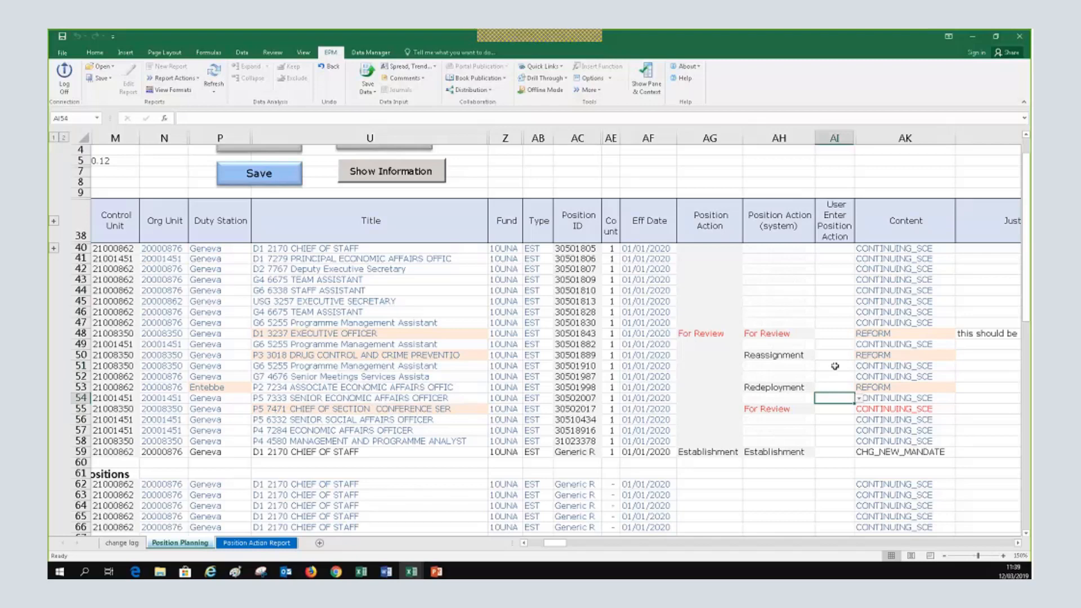
{"action": "left_click", "coordinate": [997, 387]}
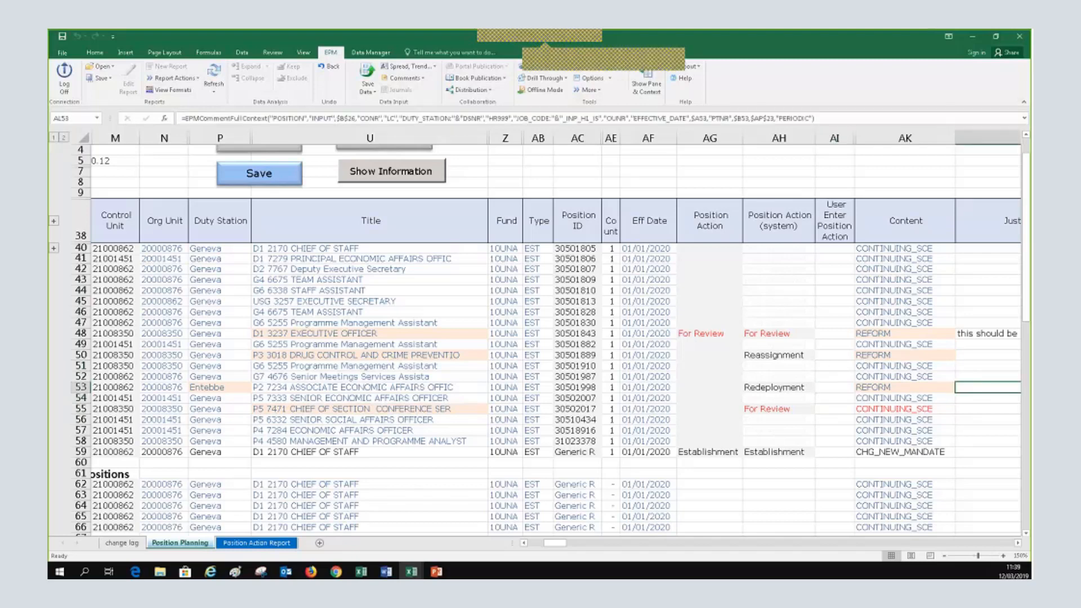
{"action": "left_click", "coordinate": [1018, 543]}
{"action": "left_click", "coordinate": [911, 389]}
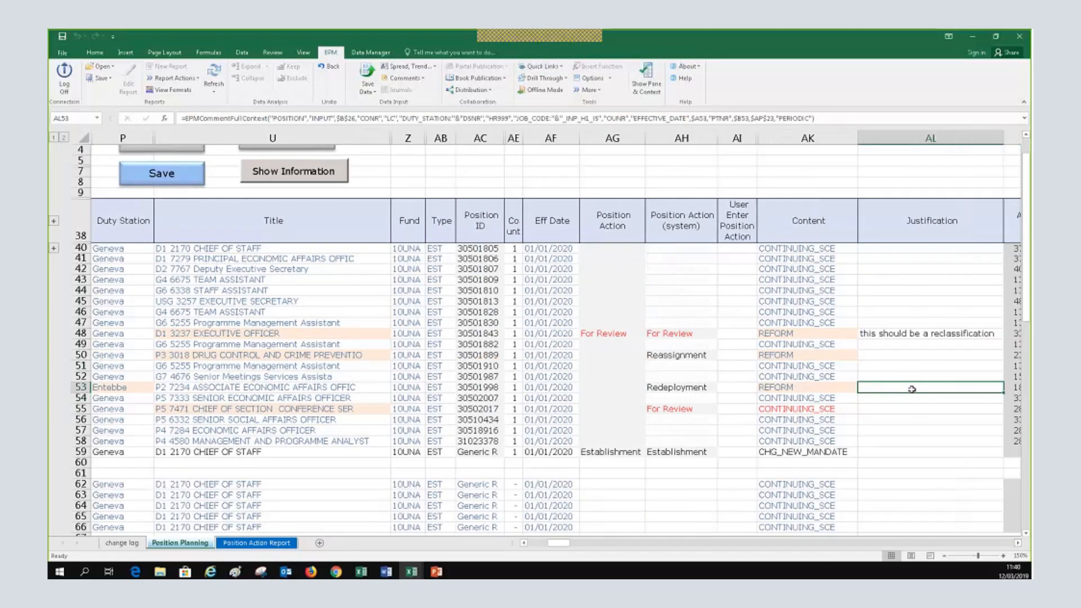
{"action": "double_click", "coordinate": [911, 388]}
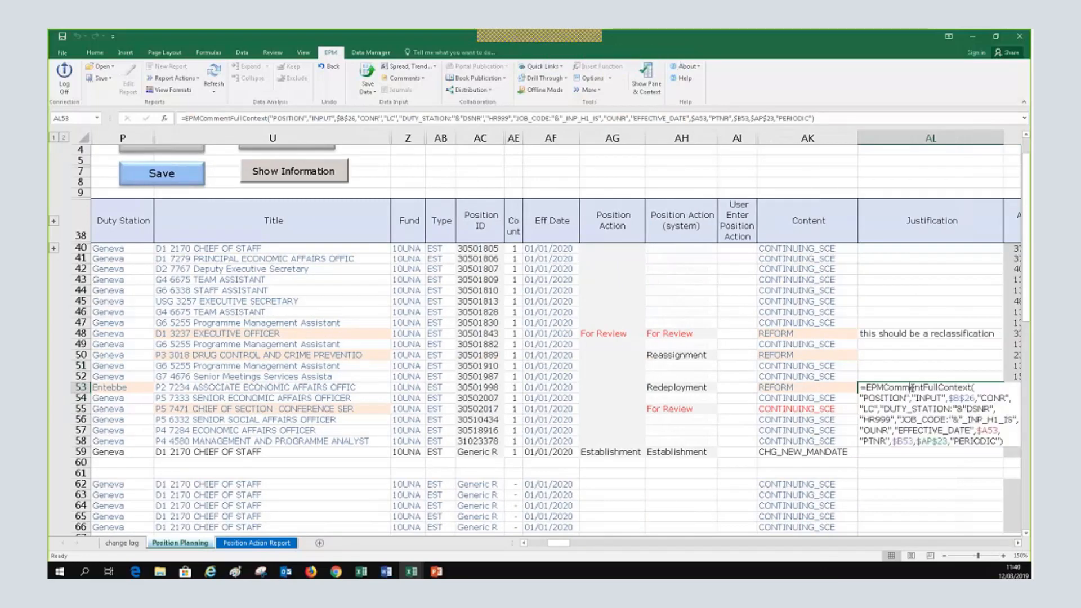
{"action": "key", "text": "Escape"}
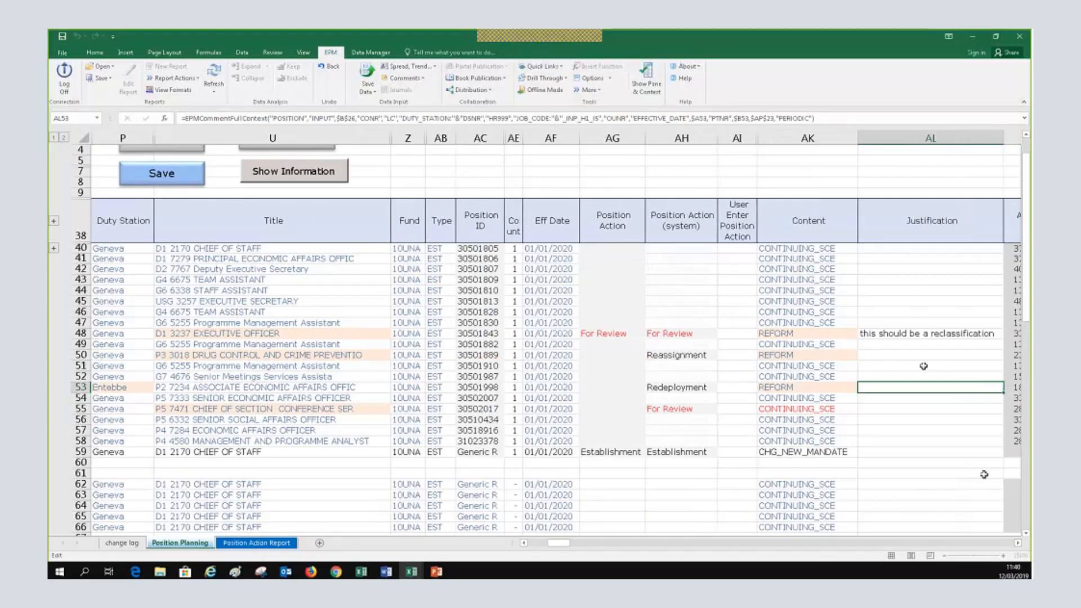
{"action": "left_click", "coordinate": [923, 365]}
{"action": "type", "text": "s"}
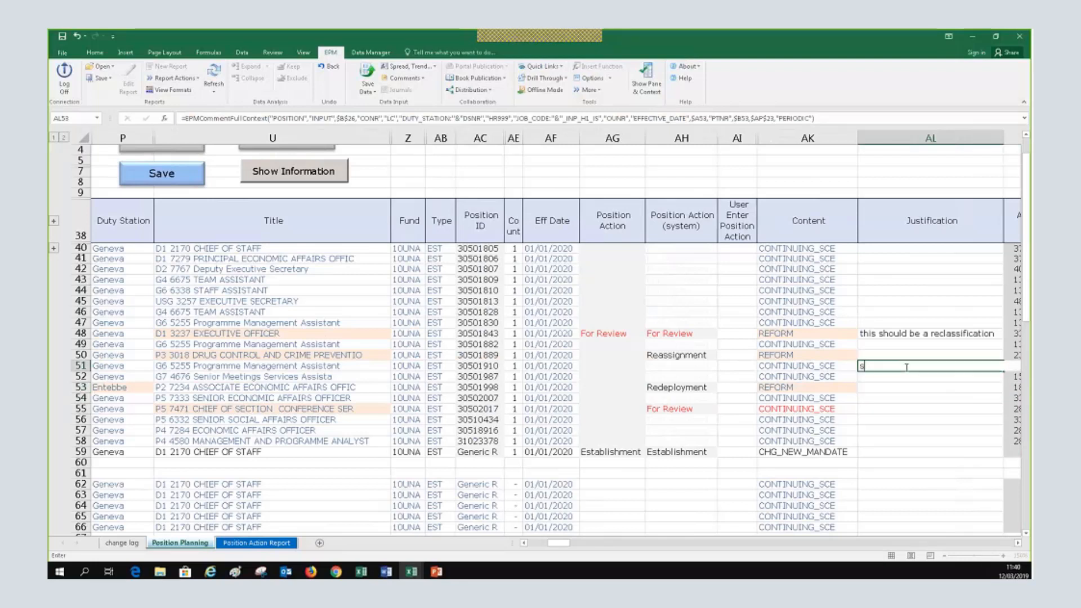
{"action": "type", "text": "sda"}
{"action": "key", "text": "Return"}
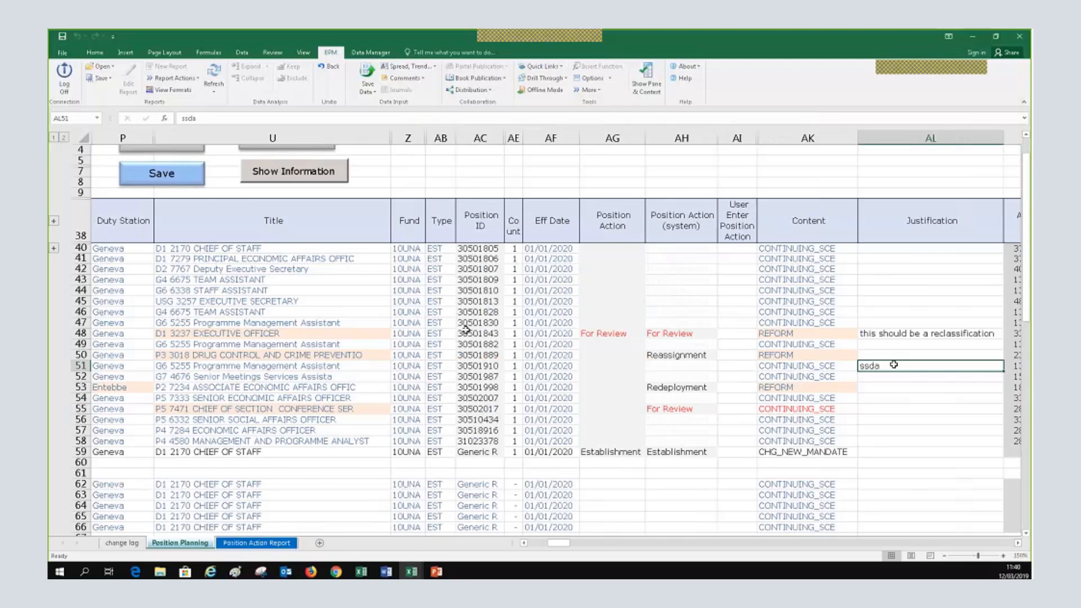
{"action": "key", "text": "Delete"}
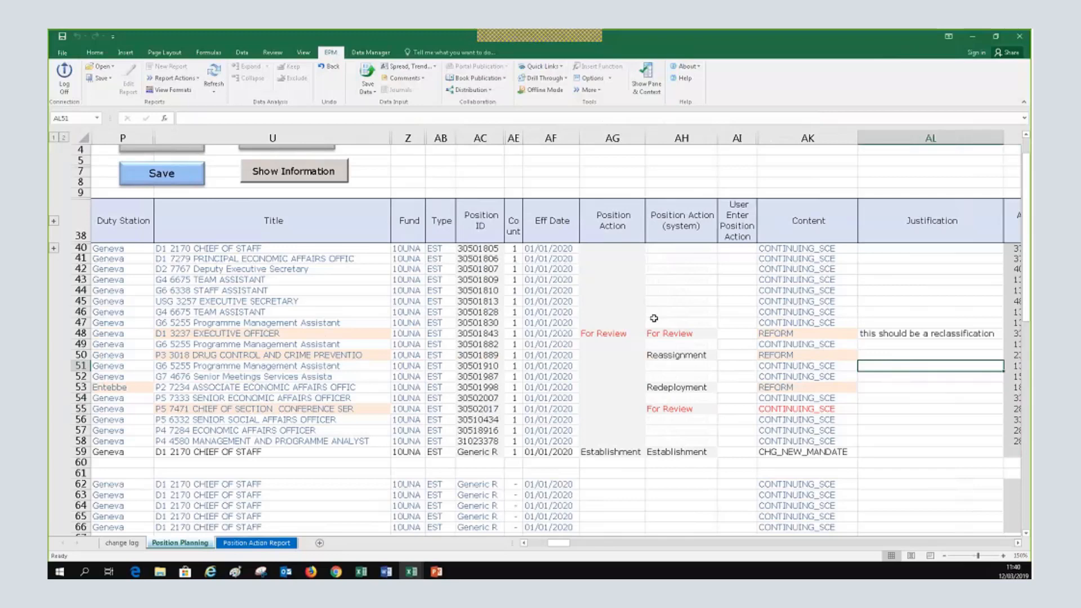
{"action": "left_click_drag", "start_coordinate": [557, 544], "coordinate": [545, 546]}
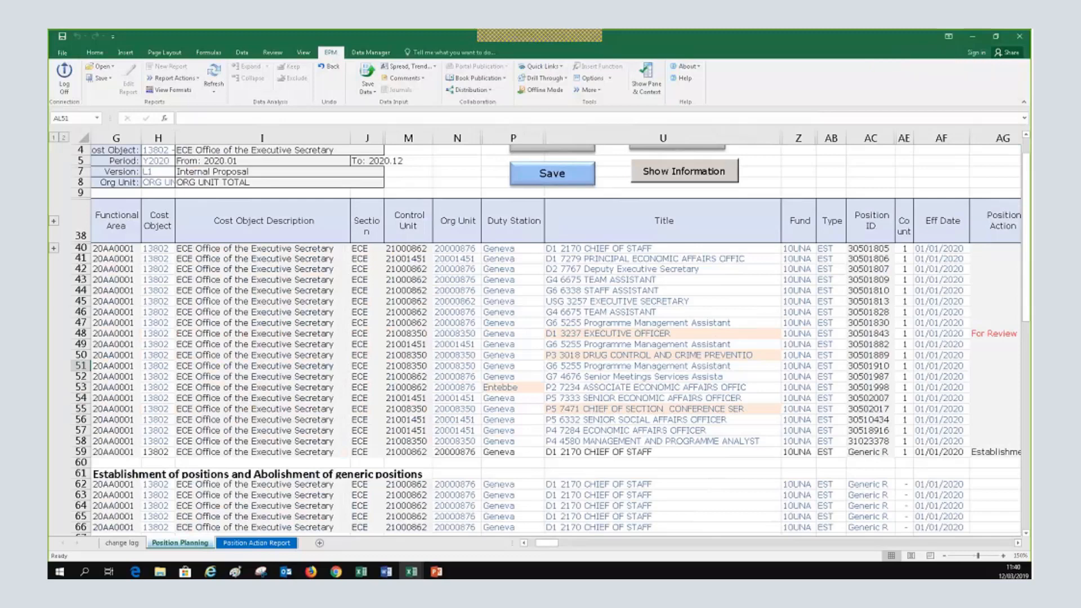
{"action": "left_click", "coordinate": [1017, 542]}
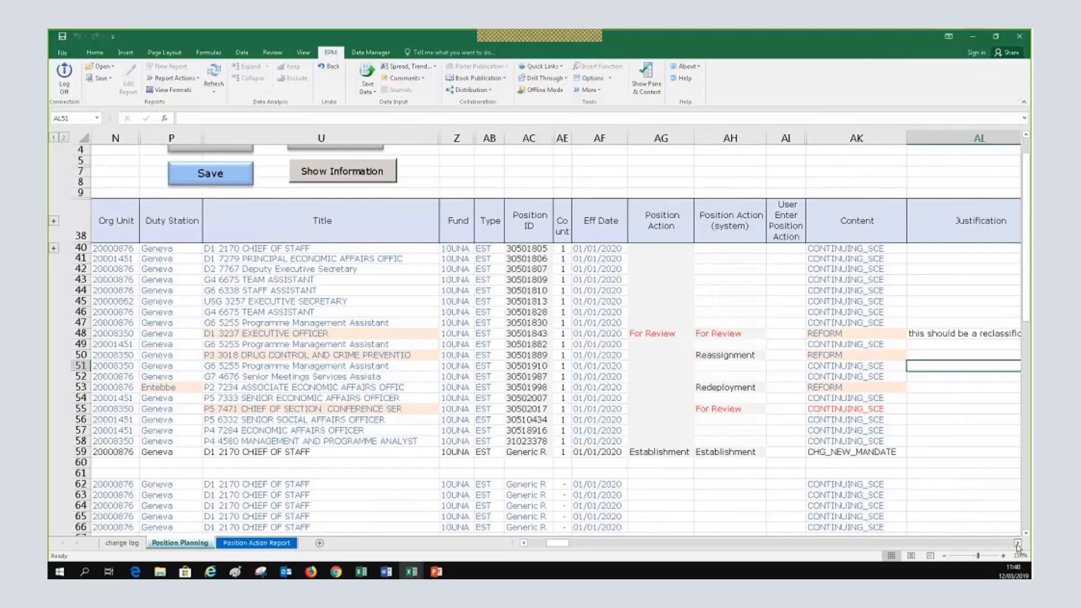
{"action": "left_click", "coordinate": [1018, 542]}
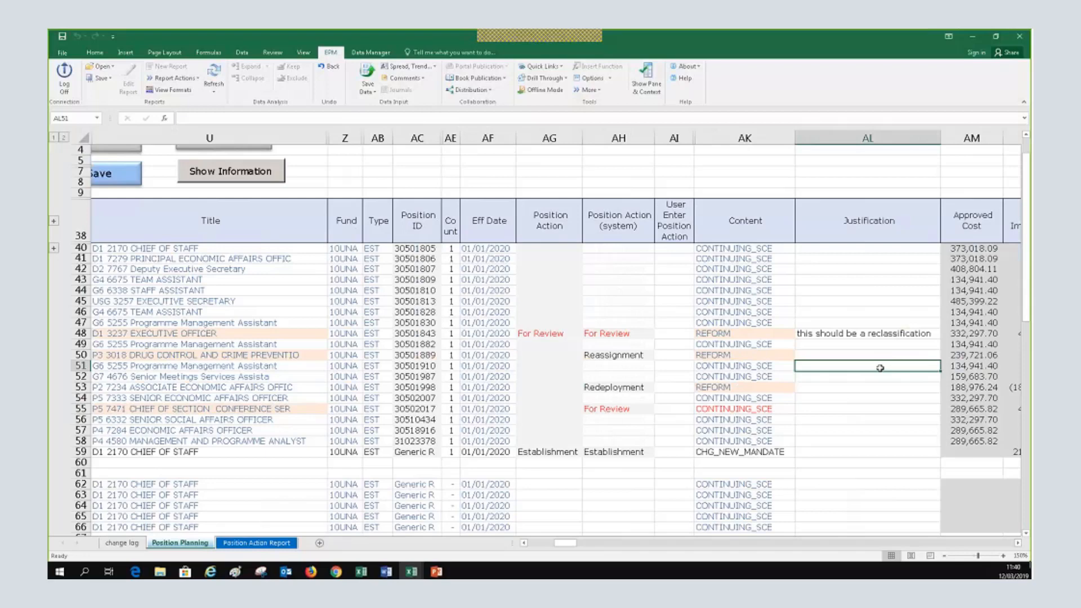
{"action": "left_click", "coordinate": [1018, 543]}
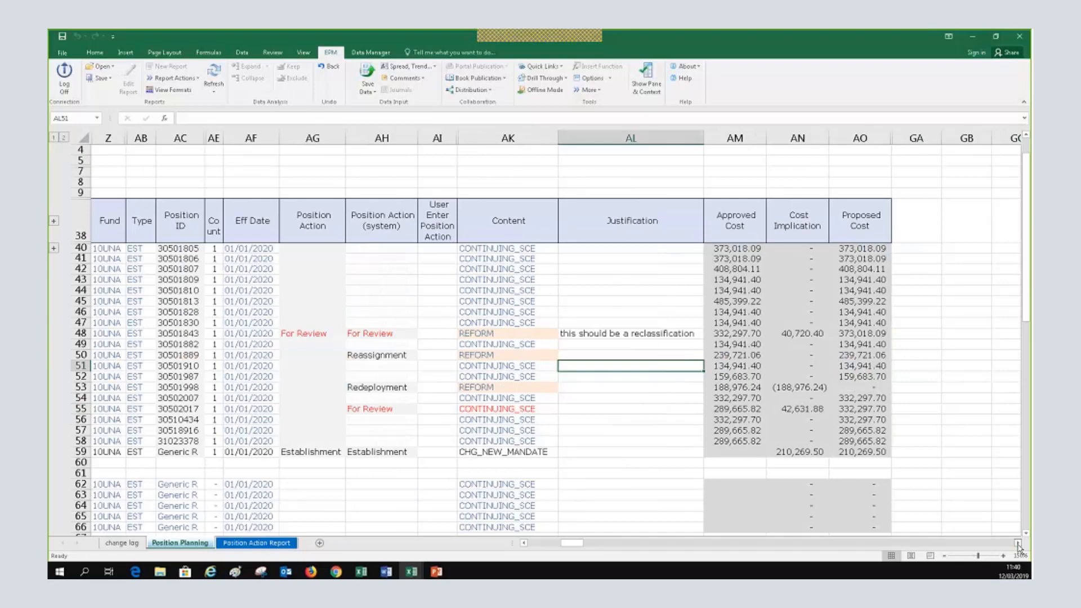
{"action": "left_click", "coordinate": [537, 544]}
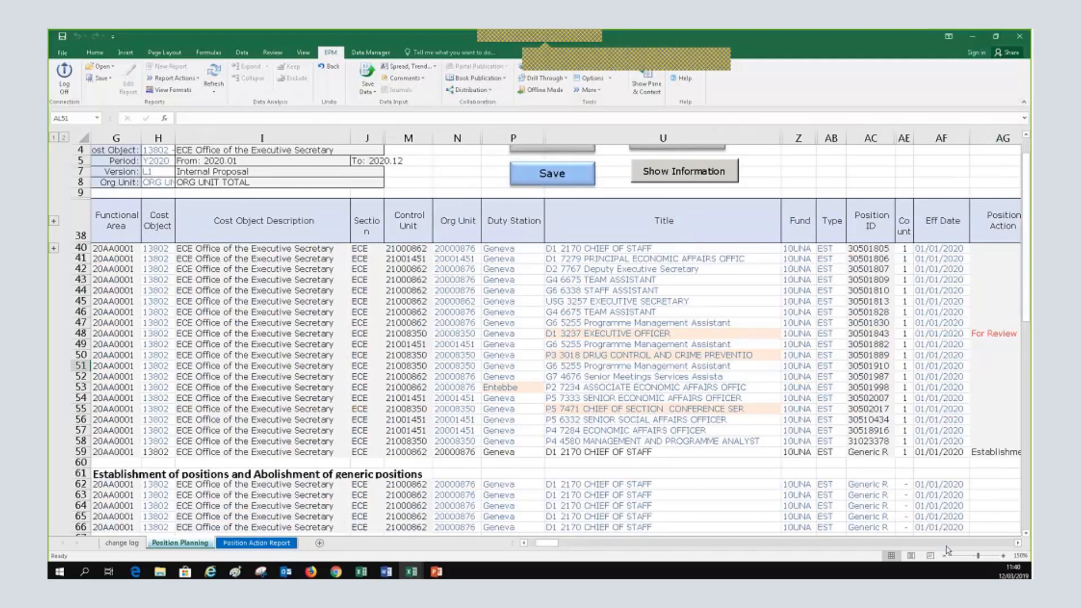
{"action": "left_click", "coordinate": [1025, 535]}
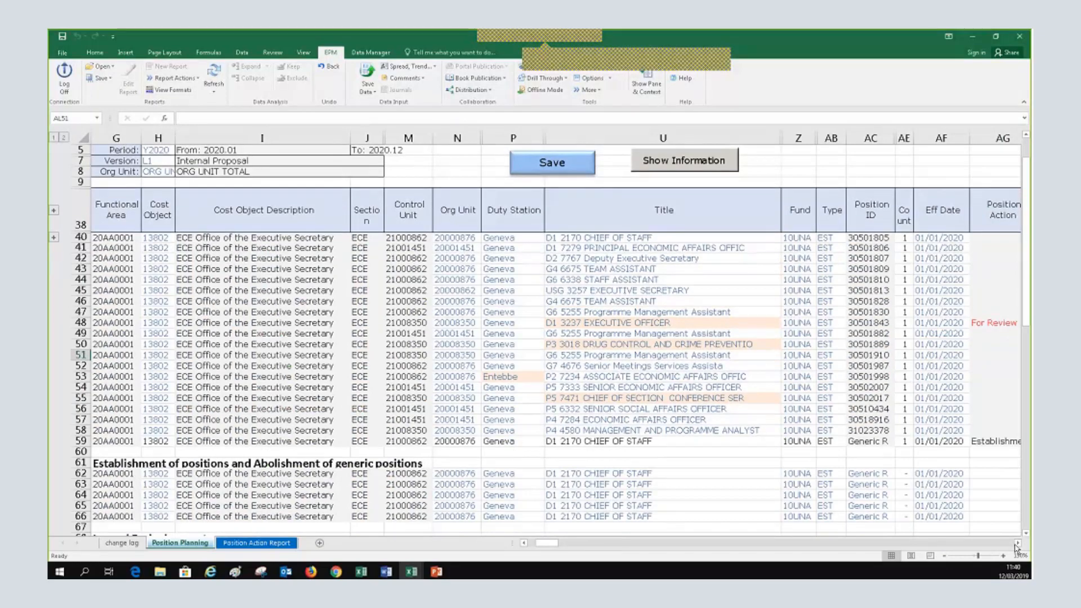
{"action": "left_click", "coordinate": [1017, 544]}
{"action": "left_click", "coordinate": [1017, 543]}
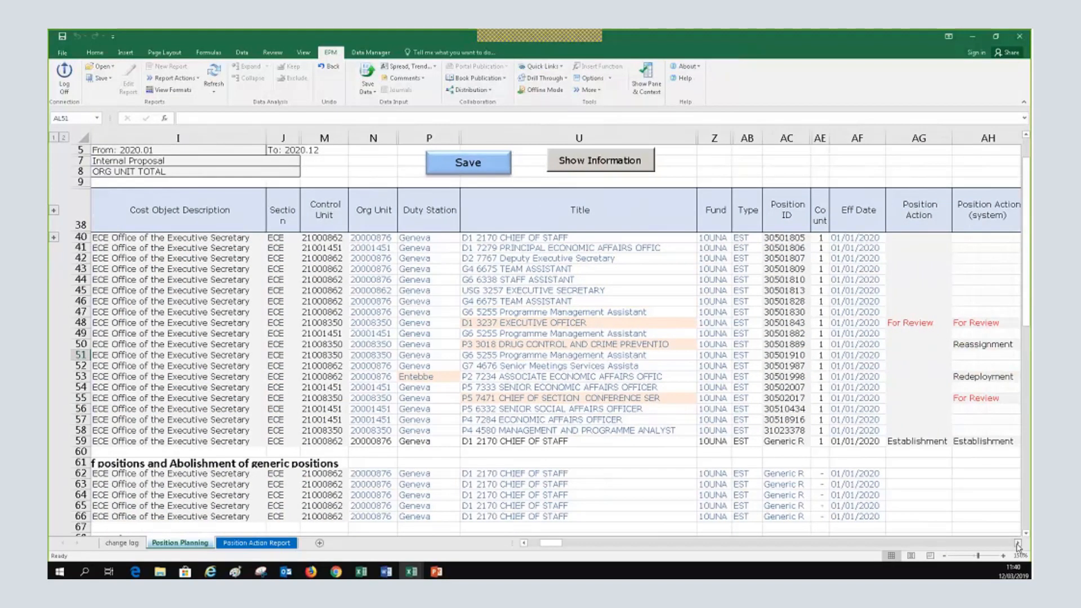
{"action": "left_click", "coordinate": [1018, 544]}
{"action": "left_click", "coordinate": [1017, 544]}
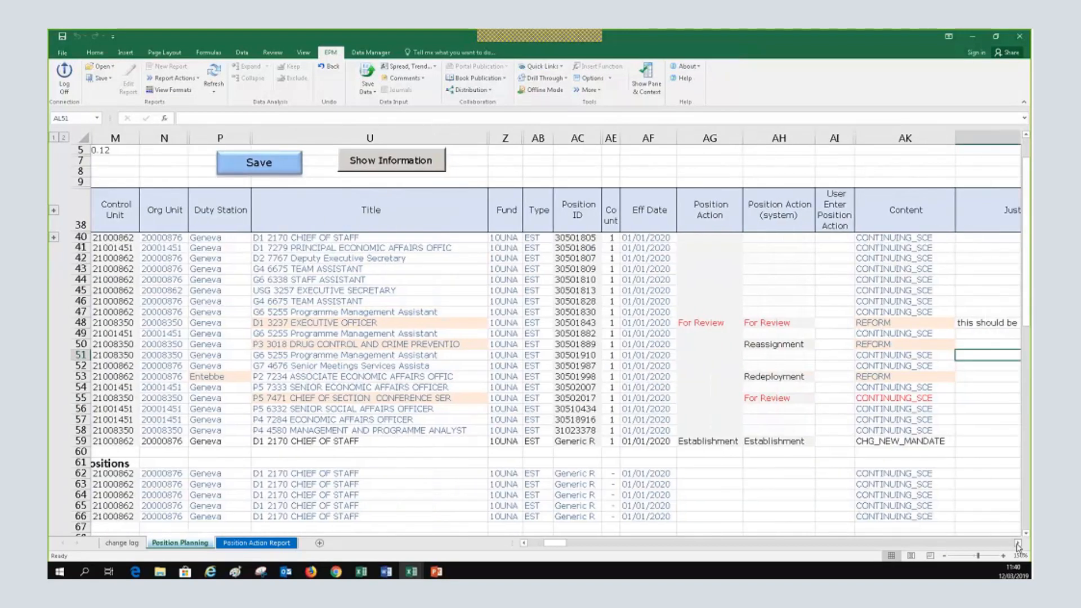
{"action": "left_click", "coordinate": [535, 544]}
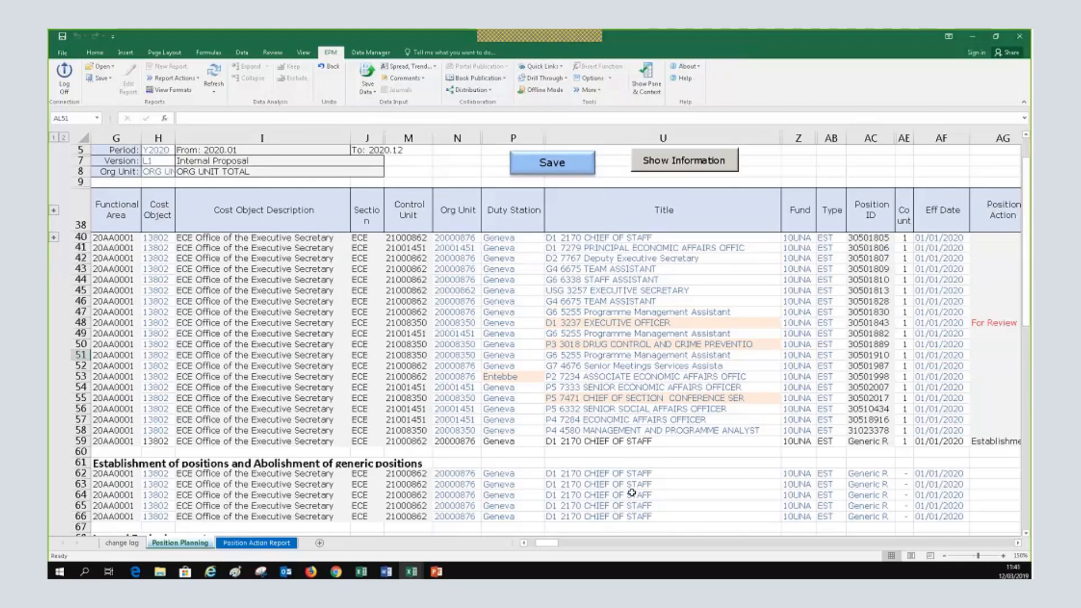
{"action": "scroll", "coordinate": [631, 493], "scroll_direction": "up", "scroll_amount": 2}
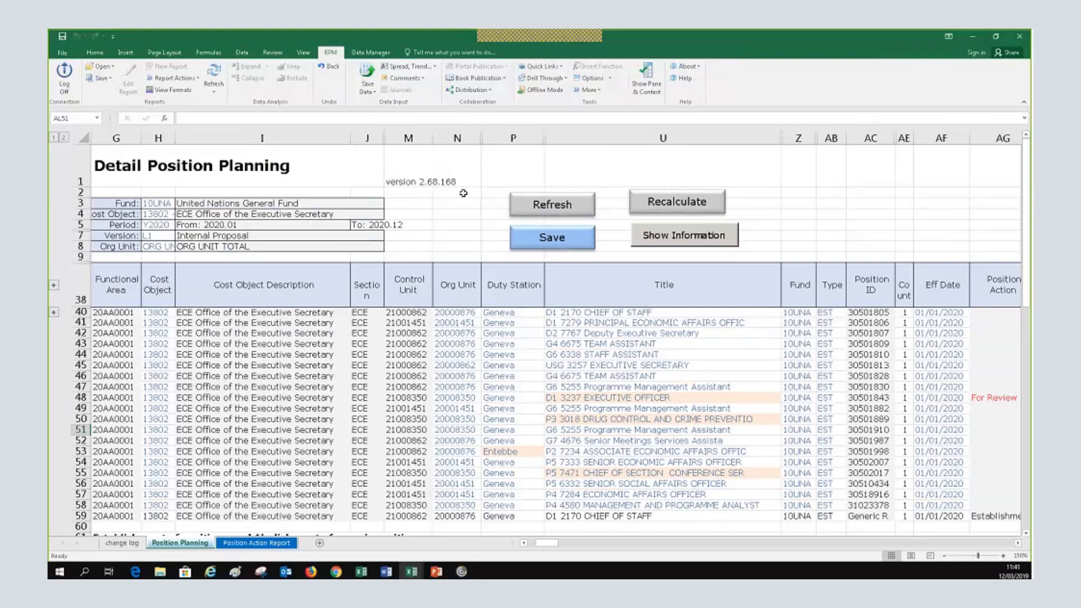
Scroll right, try saving the planning form, and acknowledge the incorrect-data warning
{"action": "left_click", "coordinate": [1017, 543]}
{"action": "left_click", "coordinate": [1018, 543]}
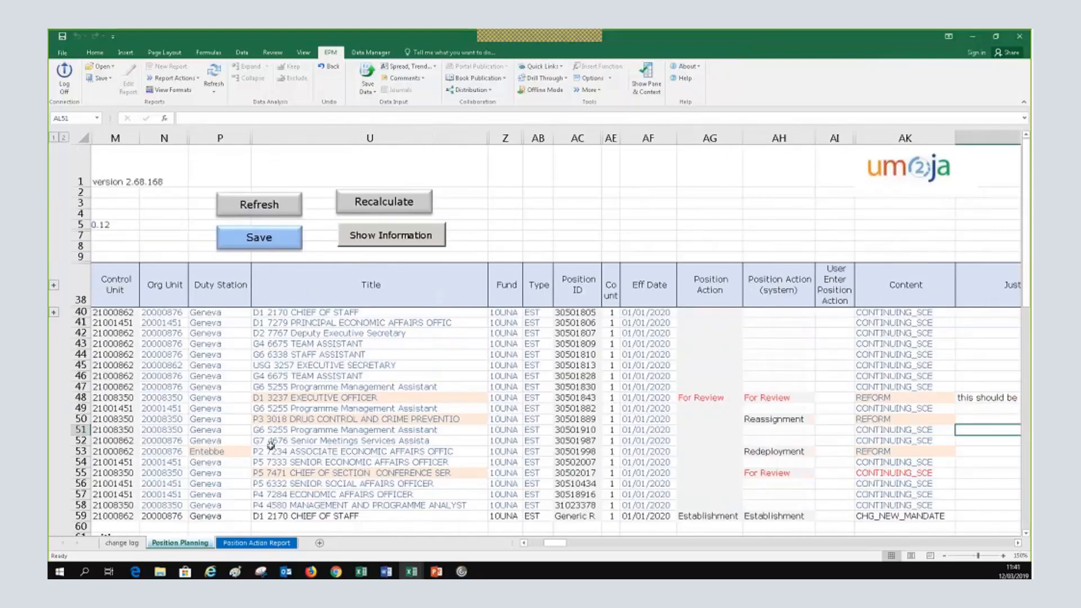
{"action": "left_click", "coordinate": [262, 241]}
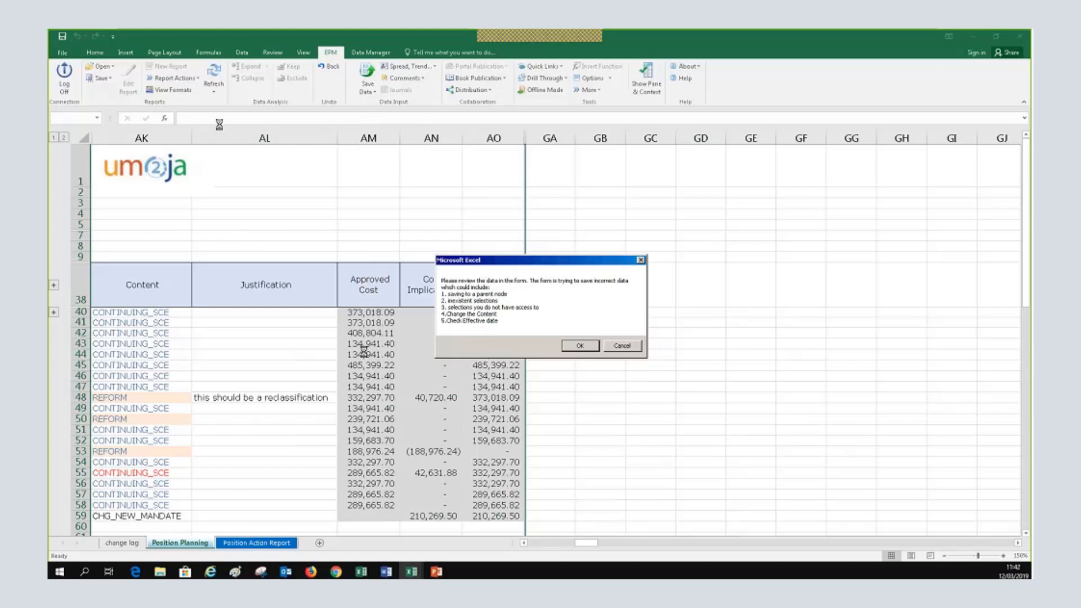
{"action": "left_click", "coordinate": [579, 347]}
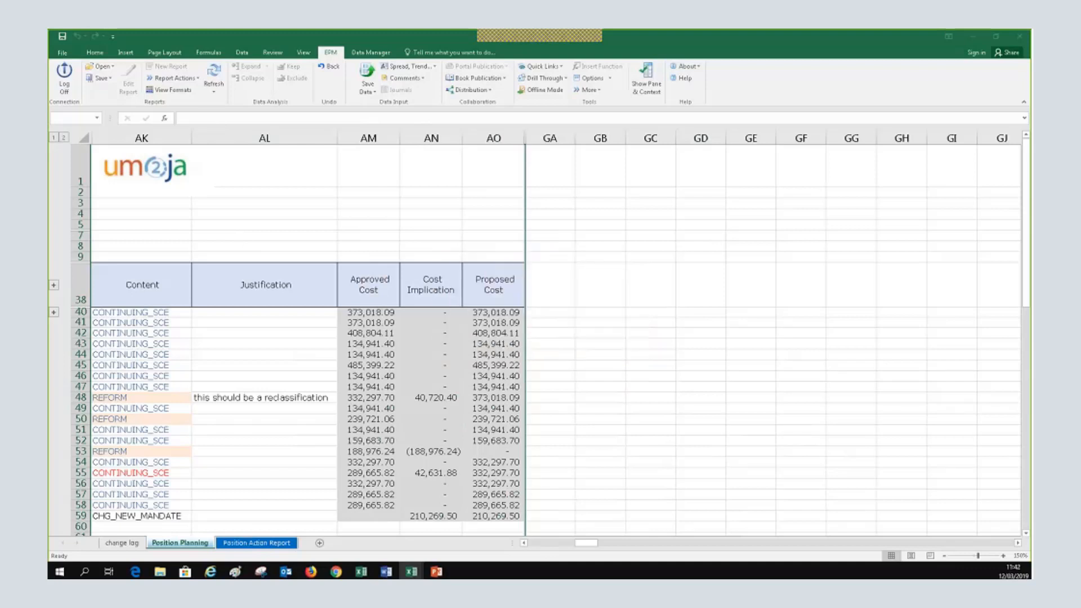
Scroll across the Position Planning columns and select row 41's Title cell
{"action": "left_click", "coordinate": [524, 543]}
{"action": "left_click", "coordinate": [523, 542]}
{"action": "left_click", "coordinate": [524, 542]}
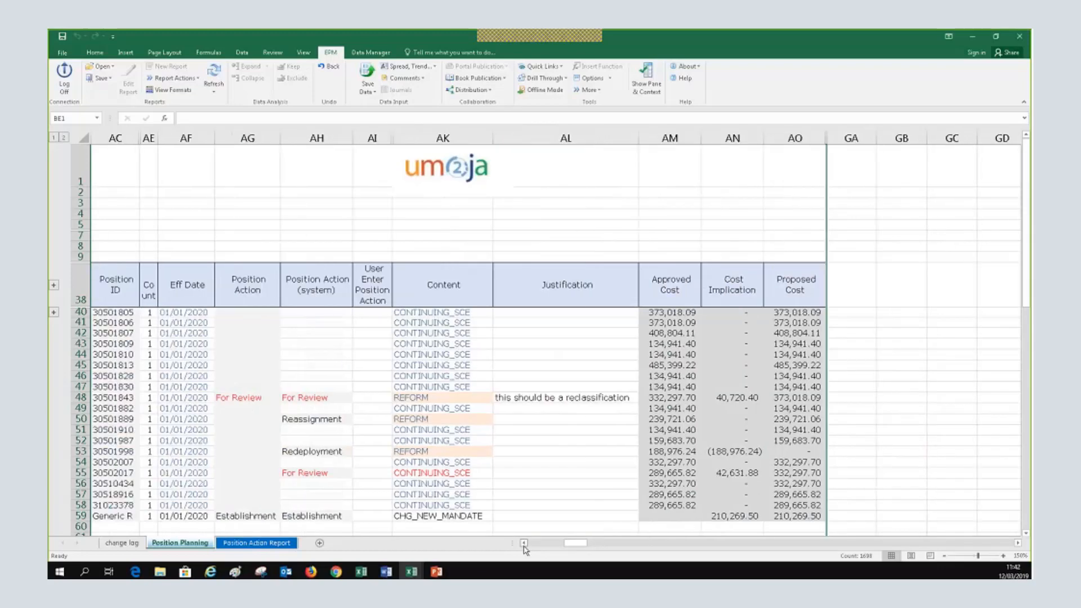
{"action": "left_click", "coordinate": [523, 542]}
{"action": "left_click", "coordinate": [523, 543]}
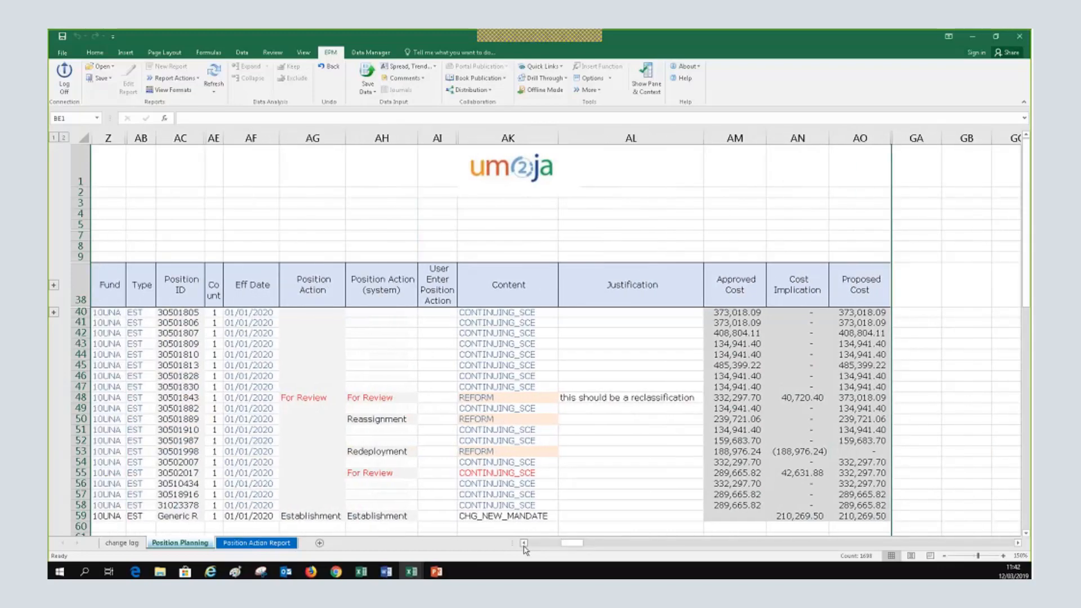
{"action": "left_click", "coordinate": [524, 542]}
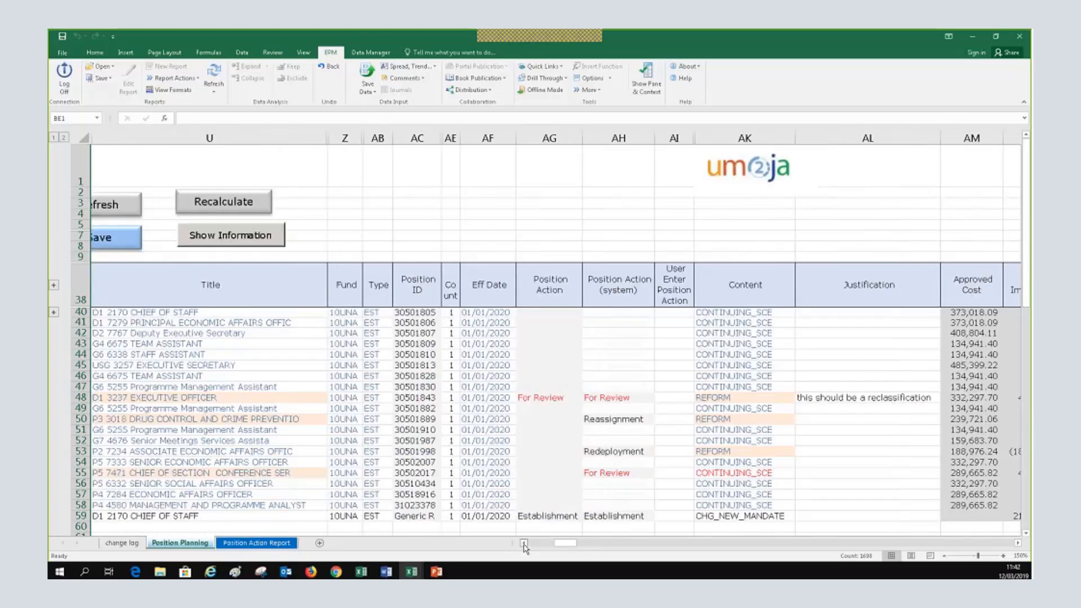
{"action": "left_click", "coordinate": [524, 543]}
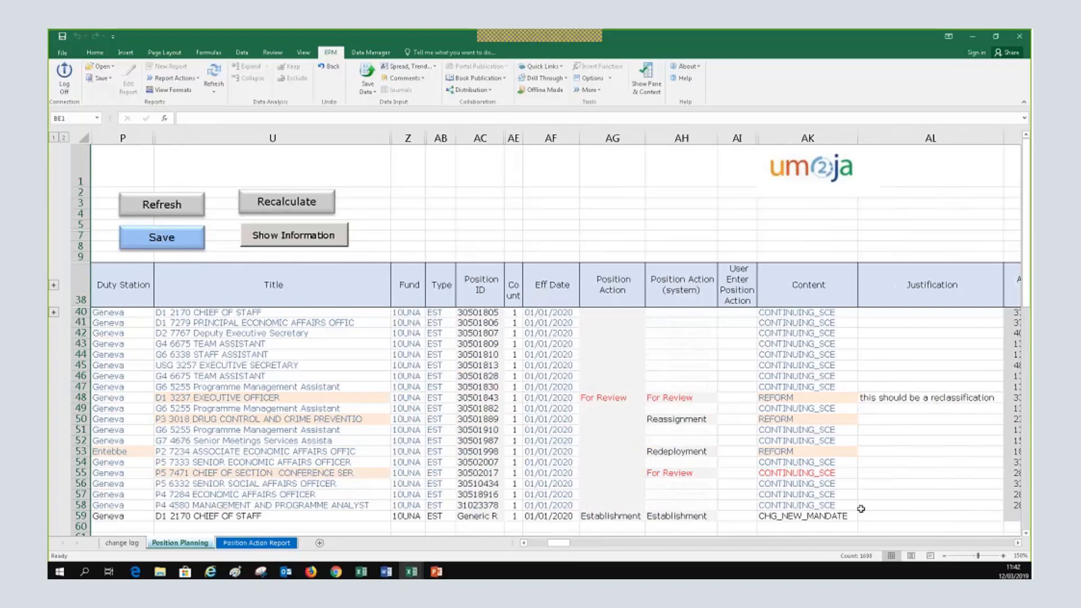
{"action": "scroll", "coordinate": [861, 508], "scroll_direction": "down", "scroll_amount": 2}
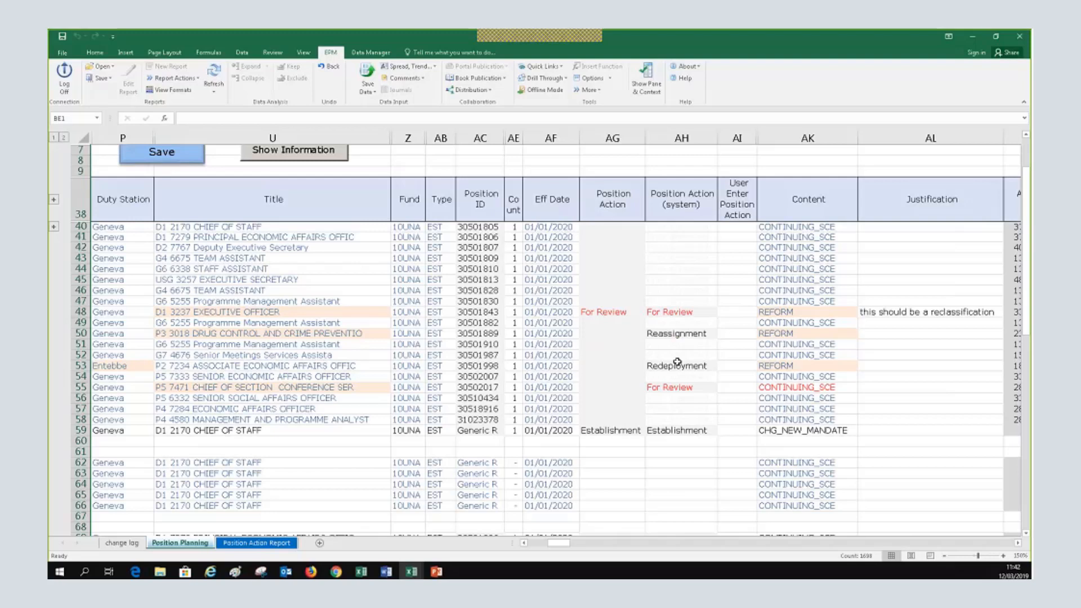
{"action": "left_click", "coordinate": [522, 543]}
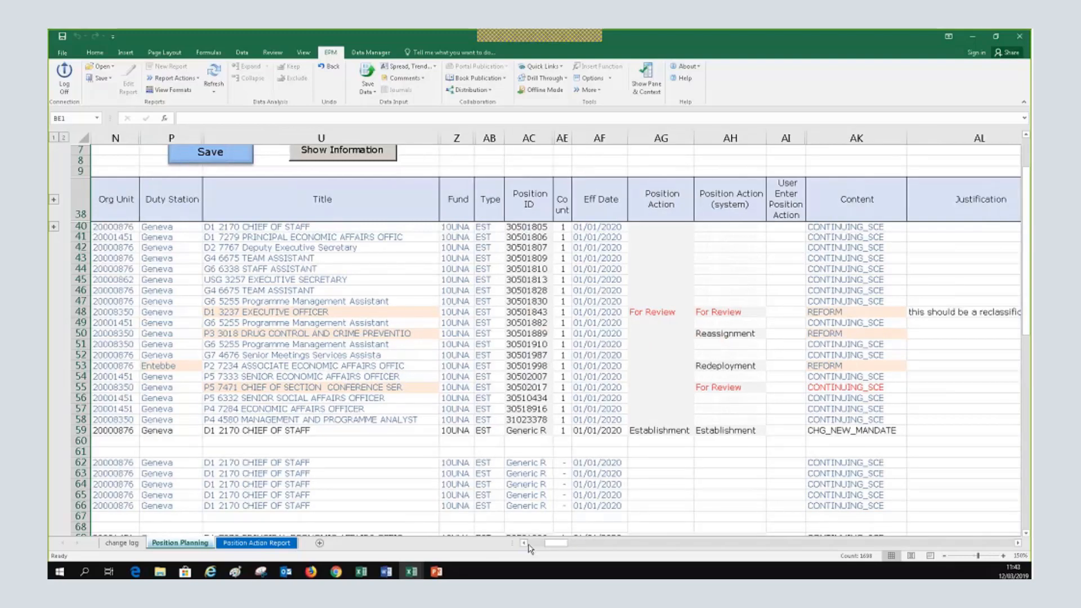
{"action": "left_click", "coordinate": [522, 542]}
{"action": "scroll", "coordinate": [604, 422], "scroll_direction": "up", "scroll_amount": 2}
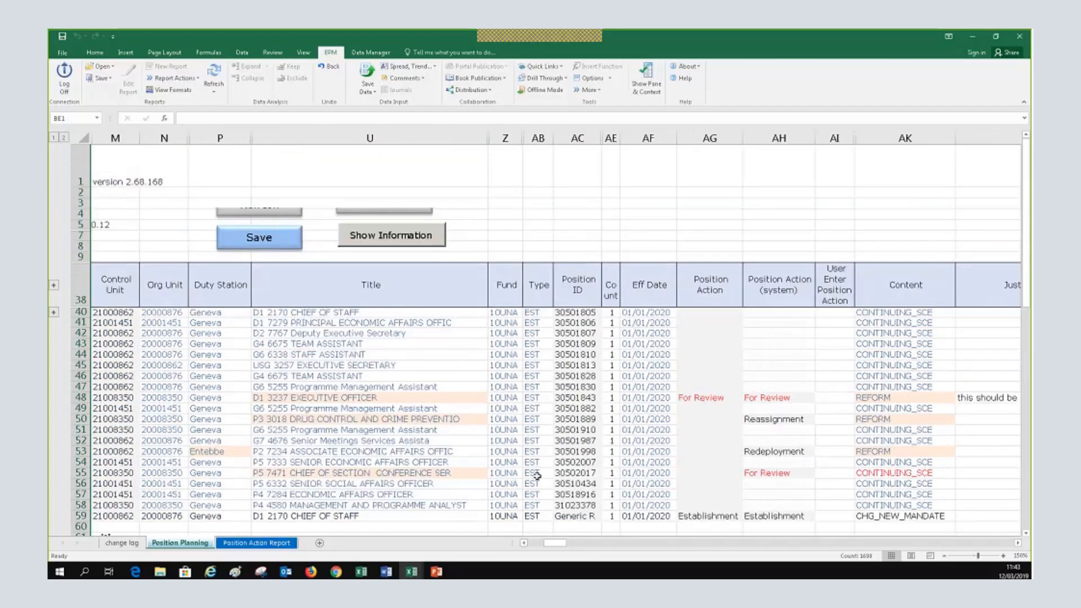
{"action": "scroll", "coordinate": [537, 475], "scroll_direction": "down", "scroll_amount": 1}
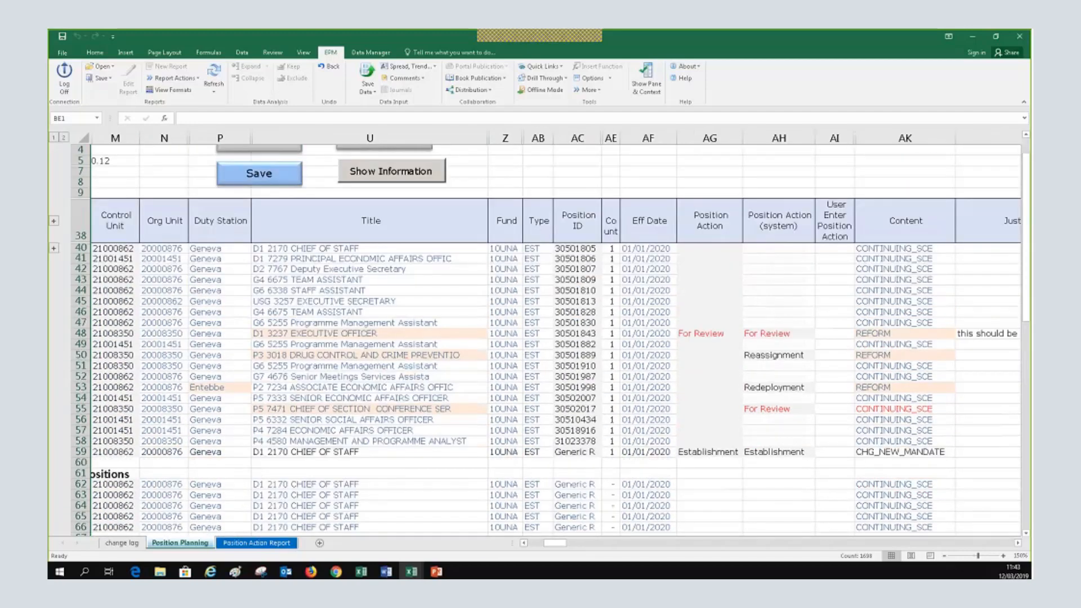
{"action": "left_click", "coordinate": [524, 543]}
{"action": "left_click", "coordinate": [523, 543]}
{"action": "left_click", "coordinate": [524, 543]}
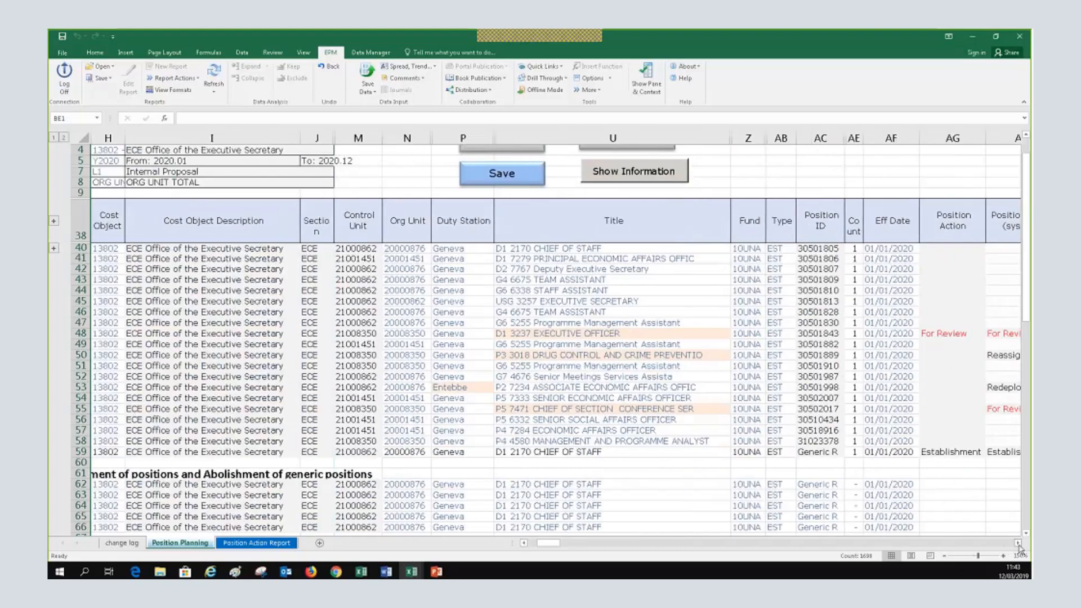
{"action": "left_click", "coordinate": [1018, 543]}
{"action": "left_click", "coordinate": [1018, 543]}
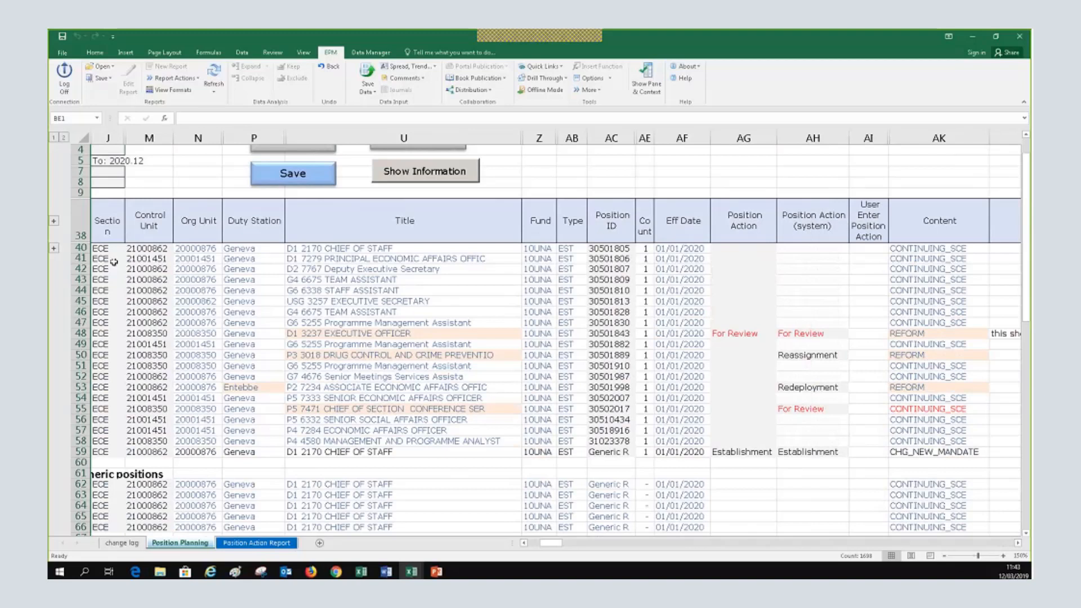
{"action": "left_click", "coordinate": [327, 258]}
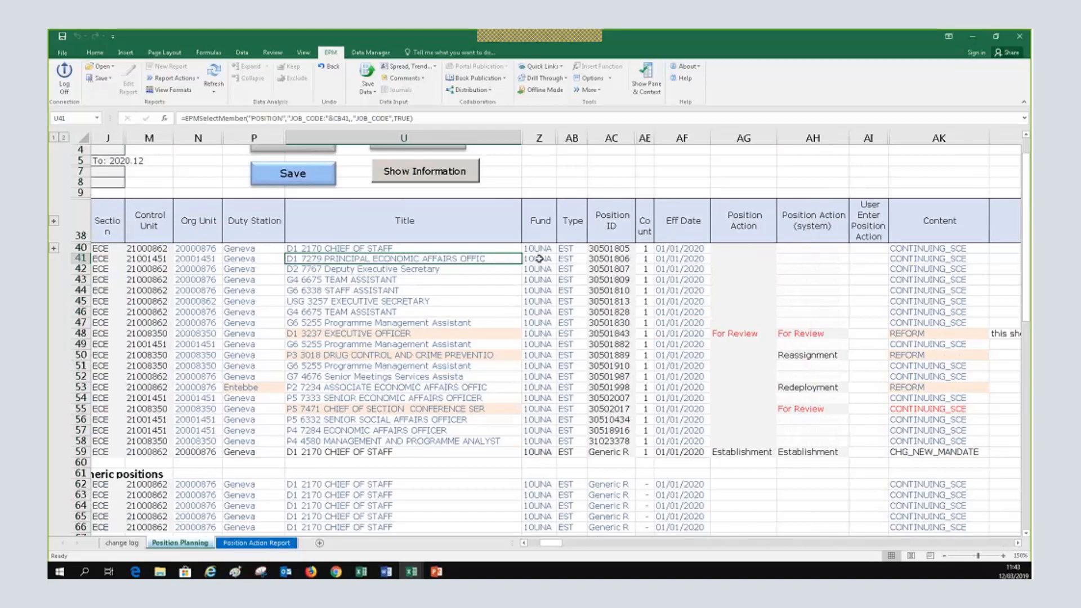
Widen the Count column and set row 41's Count to 0
{"action": "left_click", "coordinate": [645, 259]}
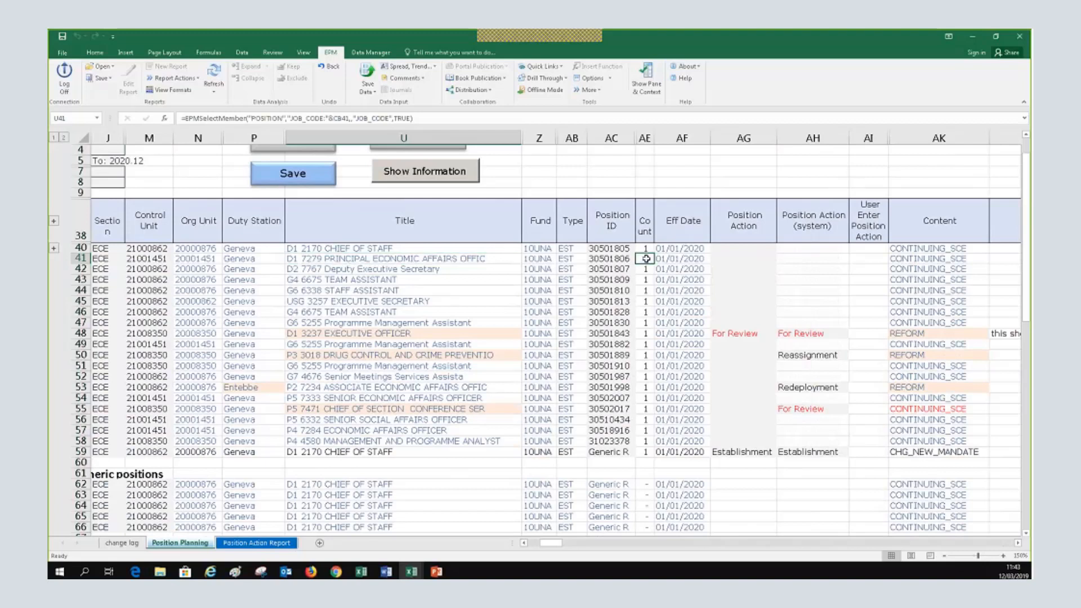
{"action": "left_click_drag", "start_coordinate": [666, 137], "coordinate": [669, 137]}
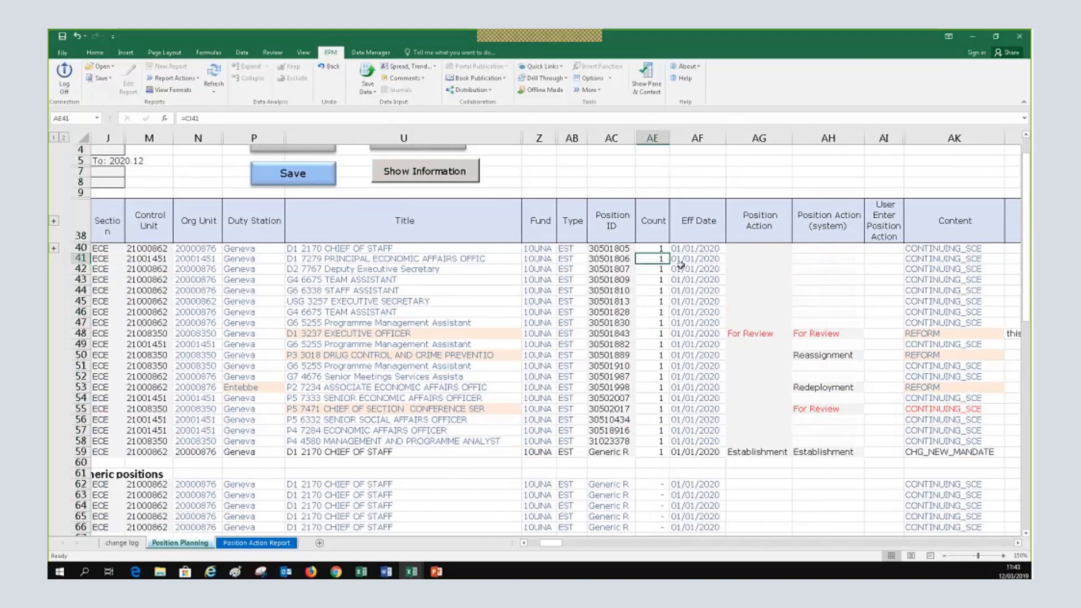
{"action": "type", "text": "0"}
{"action": "key", "text": "Return"}
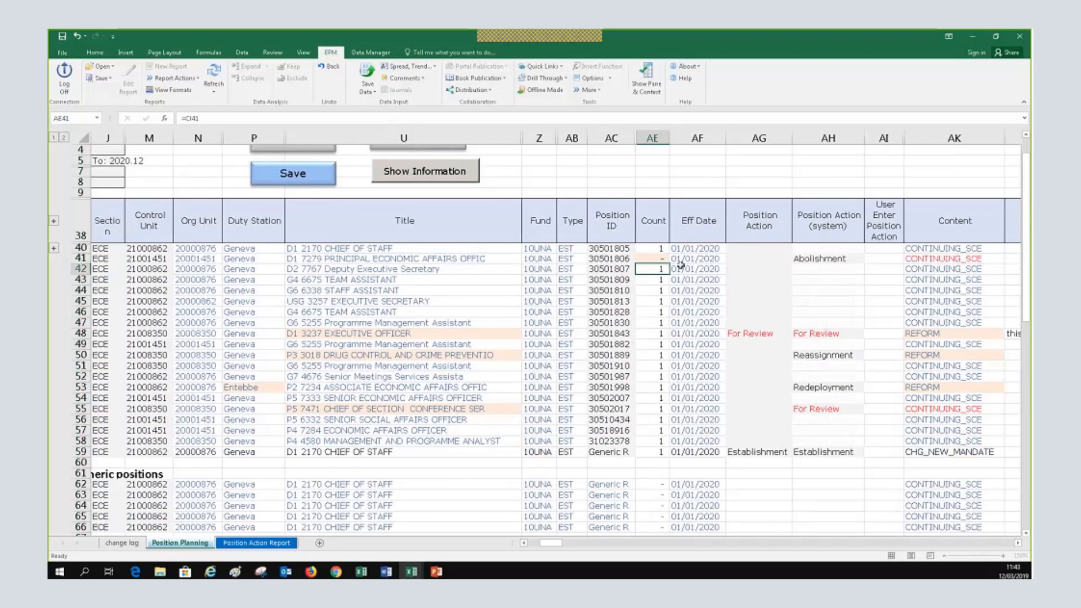
Check row 41's title and Abolishment formulas, then review its cost columns and Content cell
{"action": "left_click", "coordinate": [511, 258]}
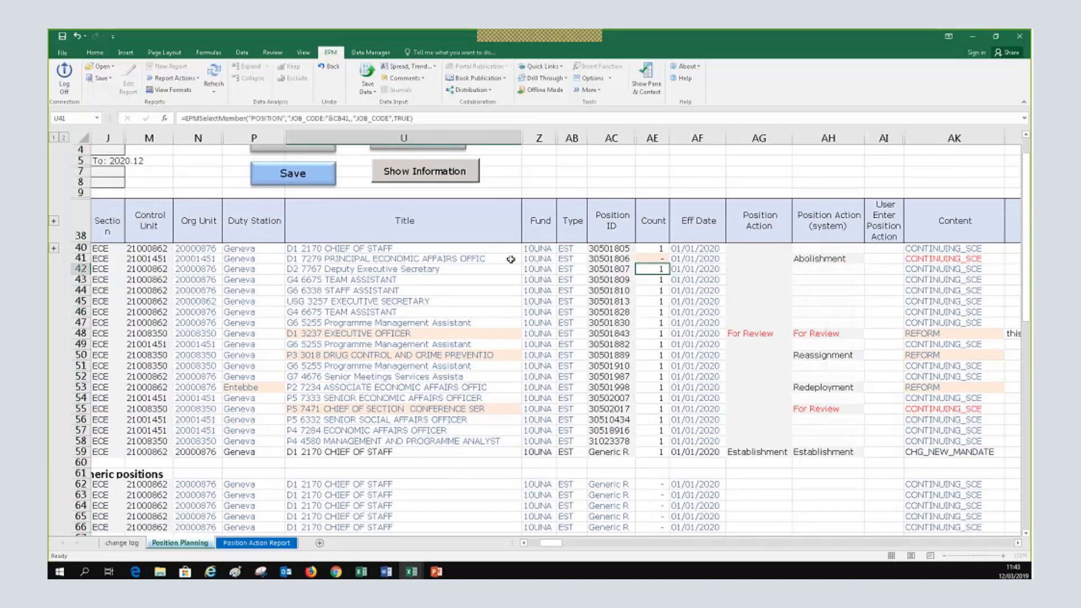
{"action": "left_click", "coordinate": [828, 260]}
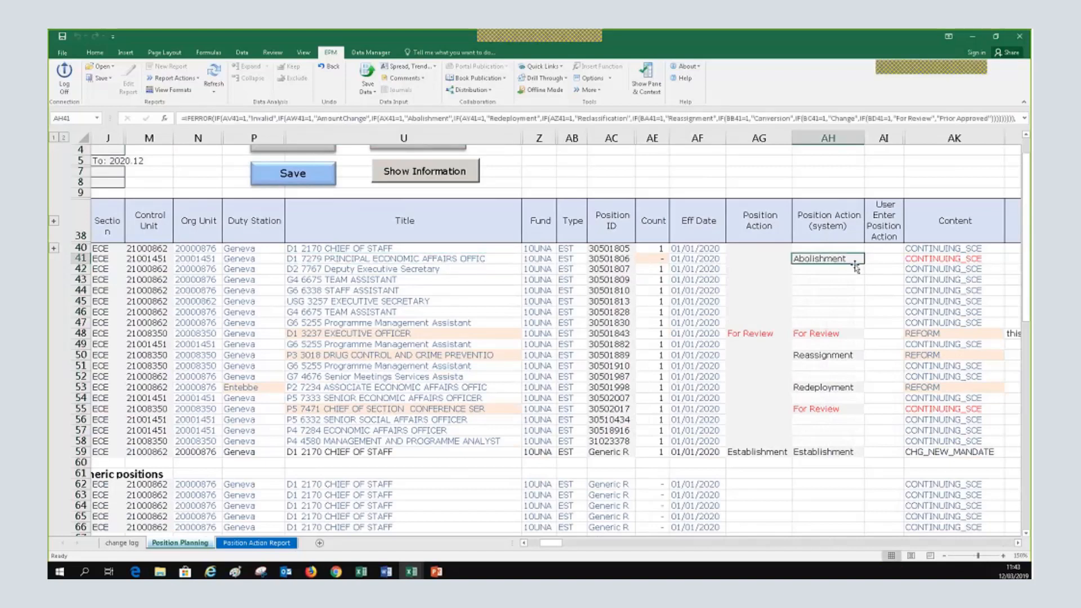
{"action": "left_click", "coordinate": [1017, 544]}
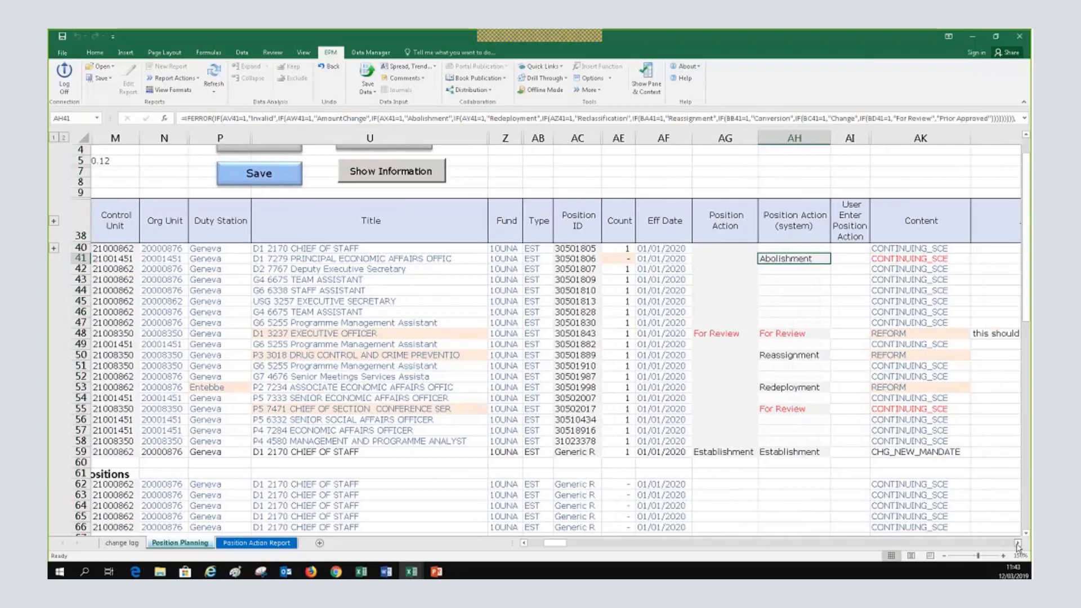
{"action": "left_click", "coordinate": [1017, 543]}
{"action": "left_click", "coordinate": [1017, 543]}
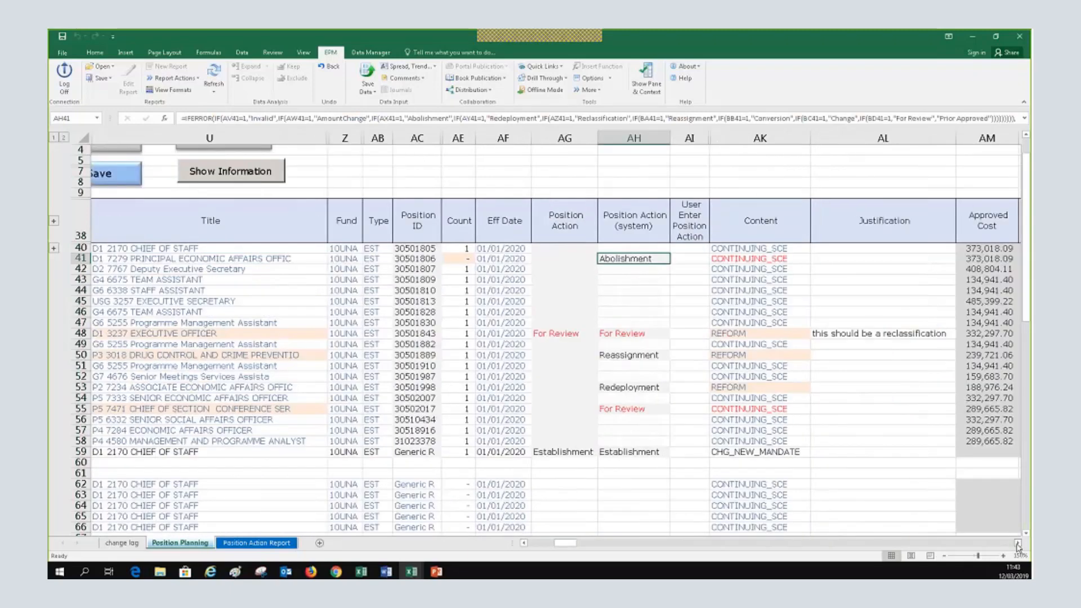
{"action": "left_click", "coordinate": [1017, 543]}
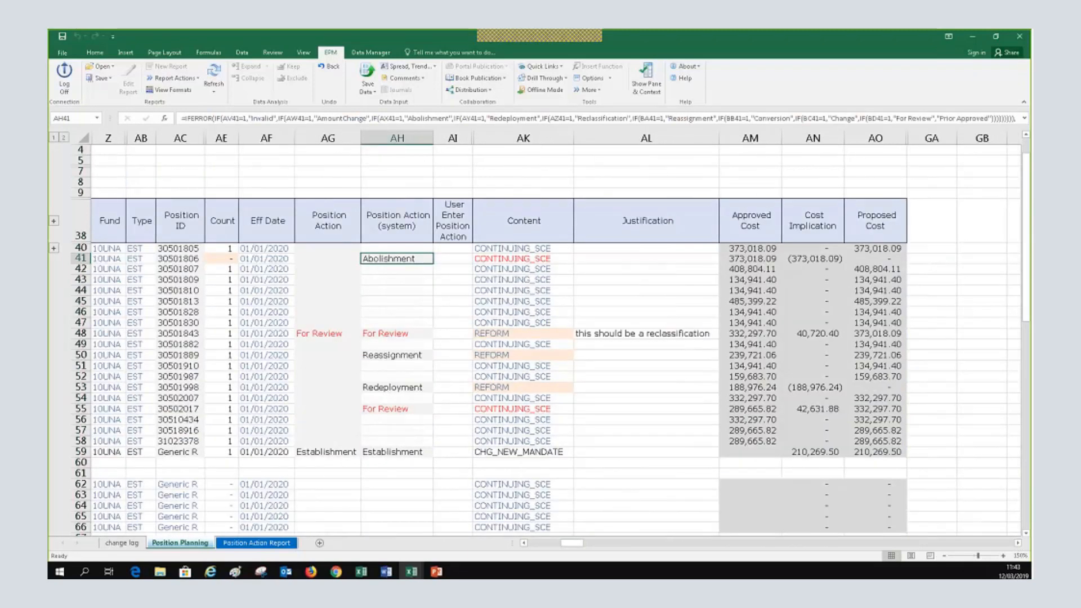
{"action": "left_click", "coordinate": [553, 260]}
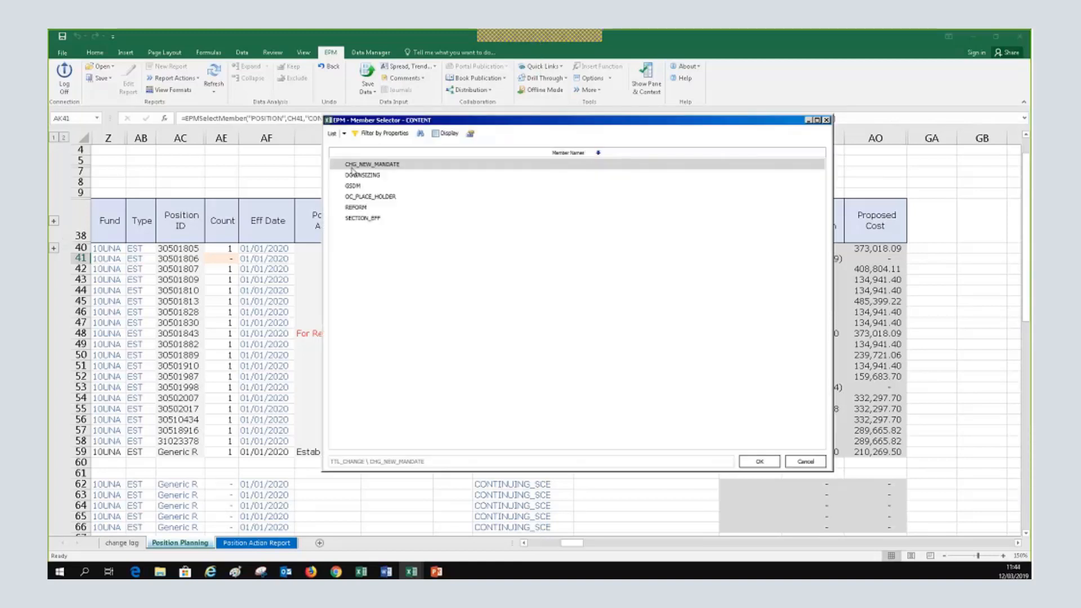
Set row 41's Content to DOWNSIZING and scroll across to review the row
{"action": "left_click", "coordinate": [347, 175]}
{"action": "left_click", "coordinate": [760, 461]}
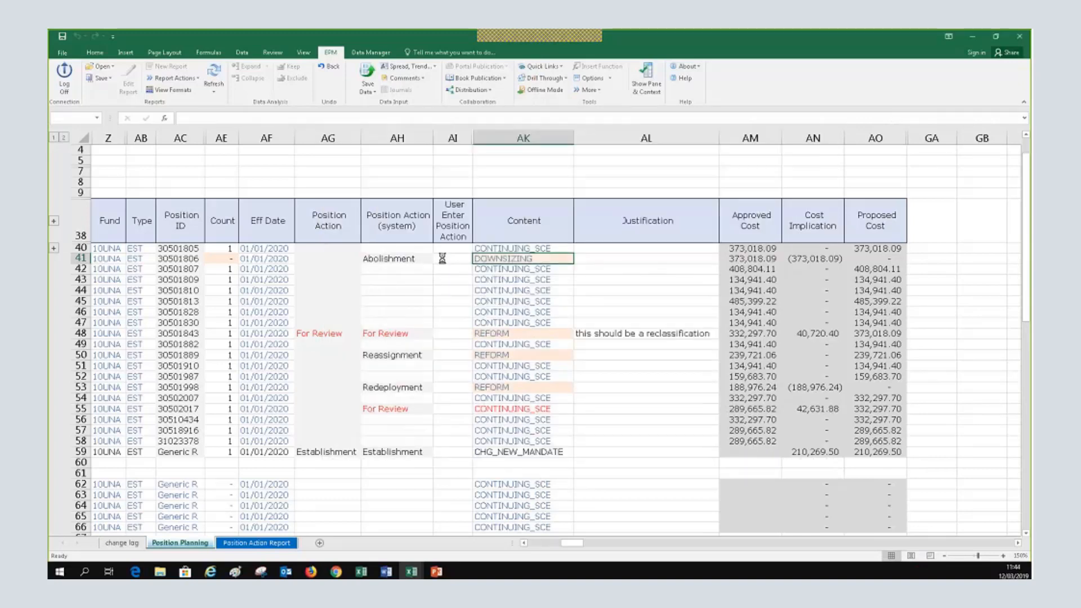
{"action": "left_click", "coordinate": [524, 543]}
{"action": "left_click", "coordinate": [524, 543]}
{"action": "left_click", "coordinate": [524, 543]}
{"action": "left_click", "coordinate": [524, 543]}
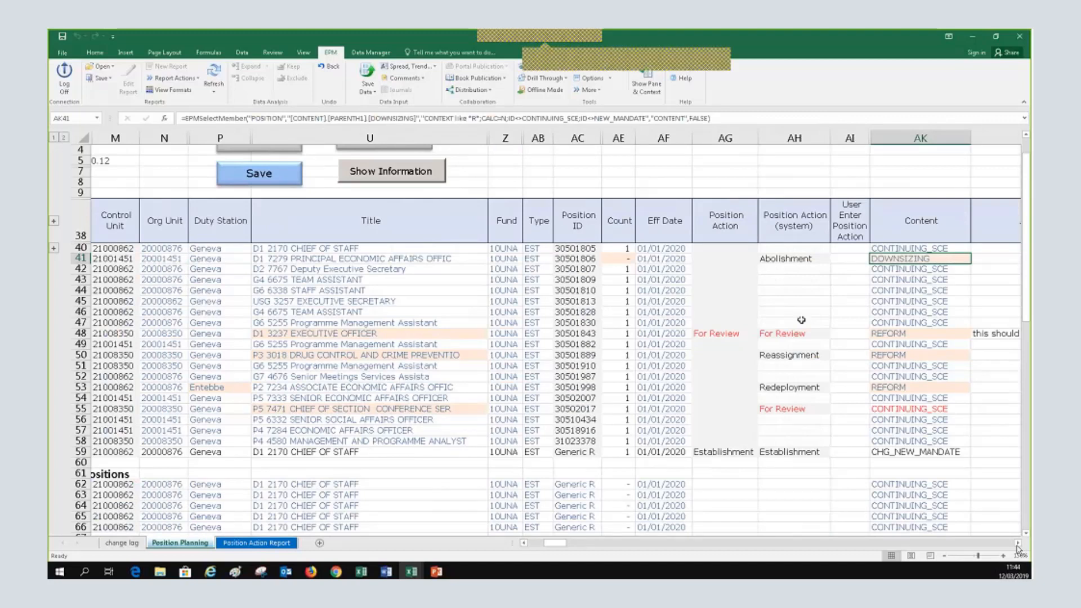
{"action": "left_click", "coordinate": [1018, 542]}
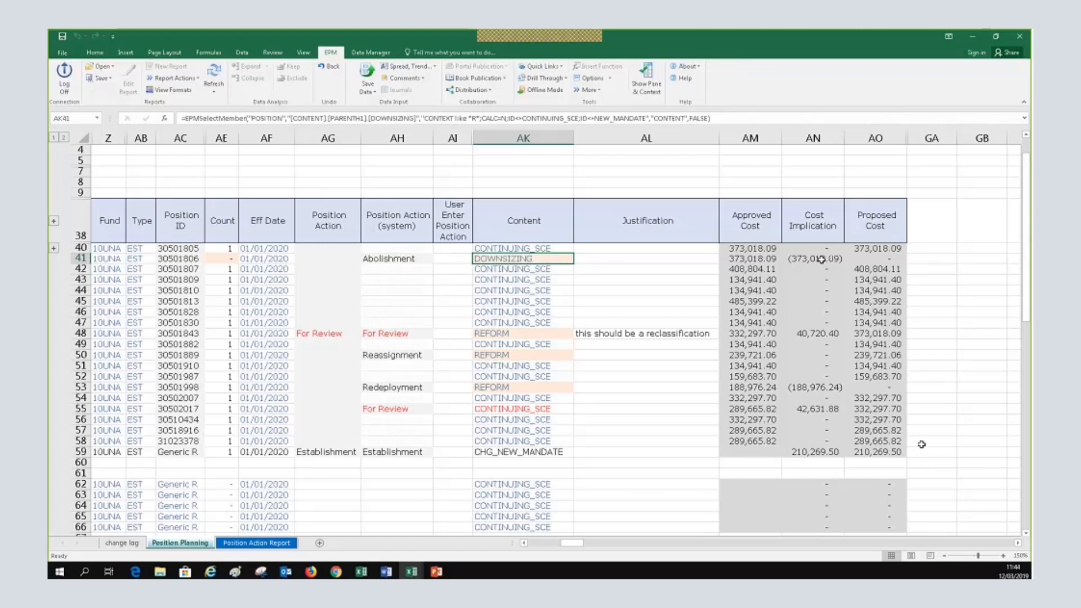
{"action": "left_click", "coordinate": [525, 543]}
{"action": "left_click", "coordinate": [525, 543]}
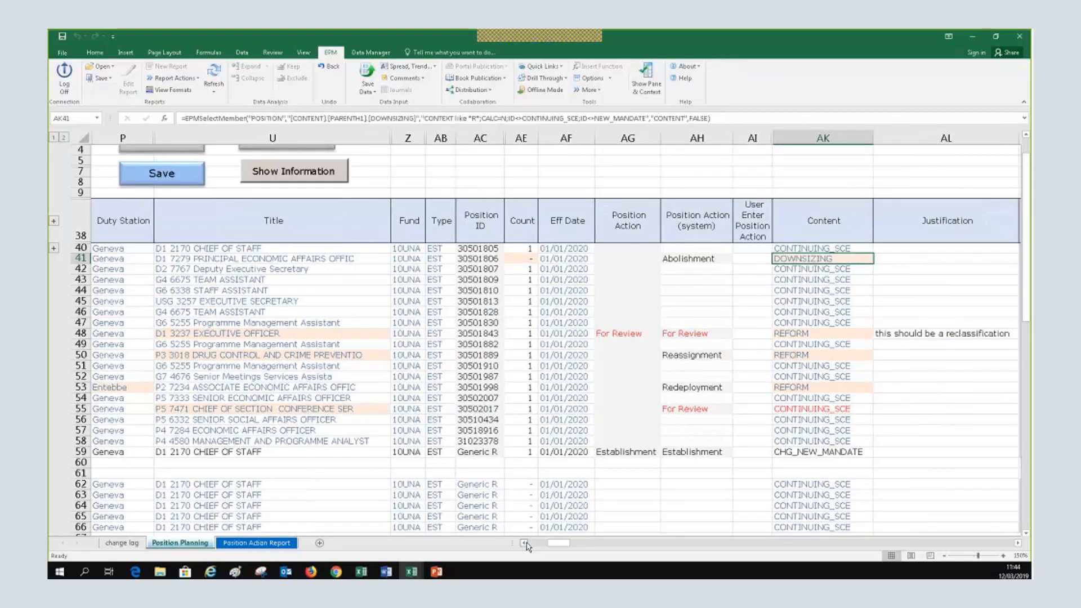
{"action": "left_click", "coordinate": [525, 543]}
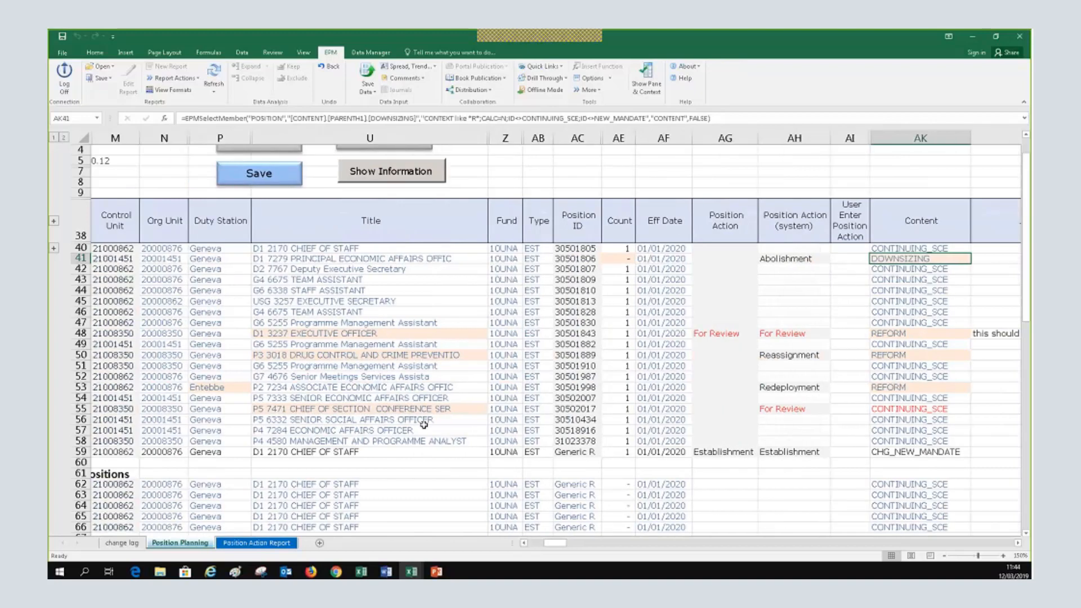
{"action": "left_click", "coordinate": [524, 543]}
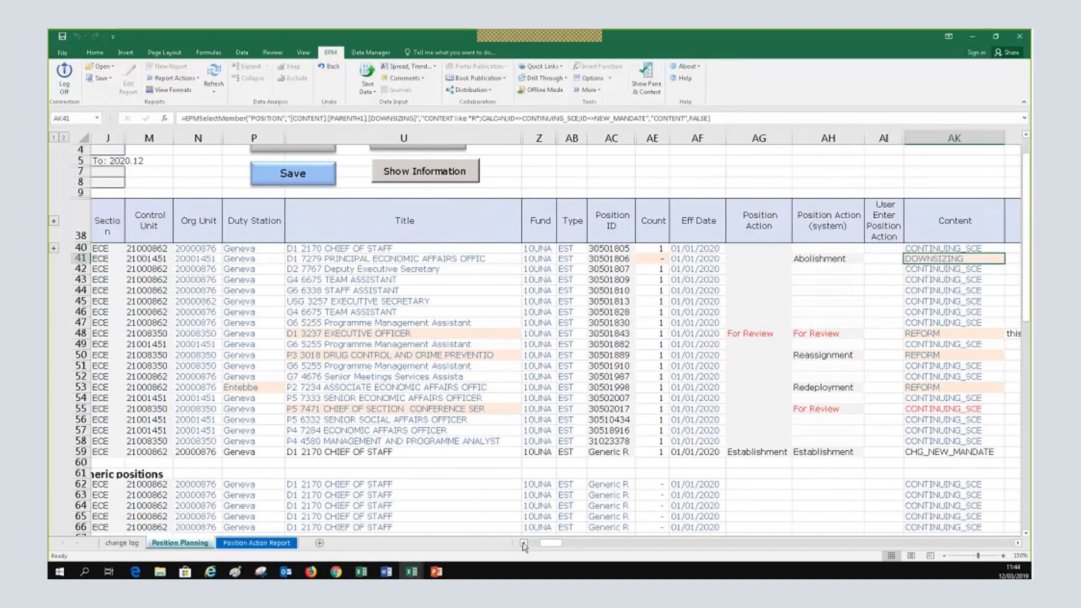
{"action": "left_click", "coordinate": [524, 543]}
{"action": "left_click", "coordinate": [524, 543]}
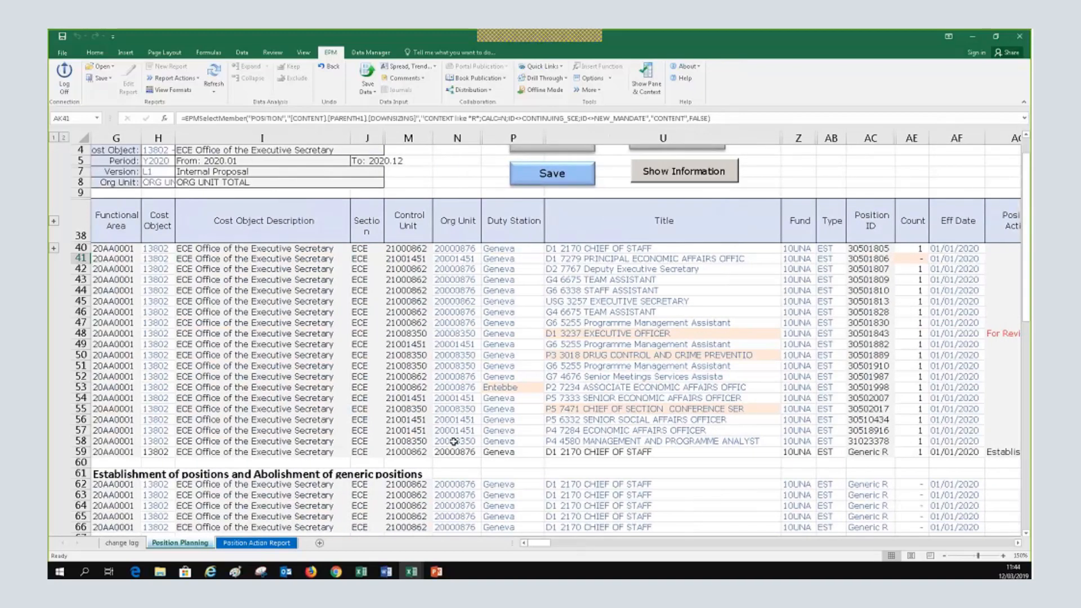
{"action": "scroll", "coordinate": [453, 441], "scroll_direction": "down", "scroll_amount": 1}
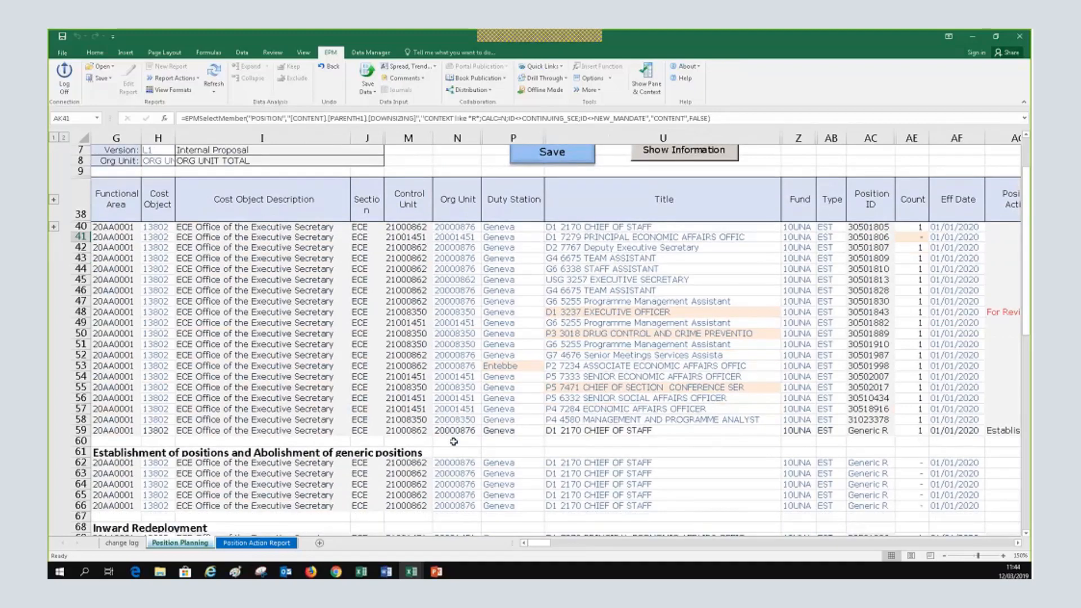
{"action": "scroll", "coordinate": [453, 442], "scroll_direction": "up", "scroll_amount": 3}
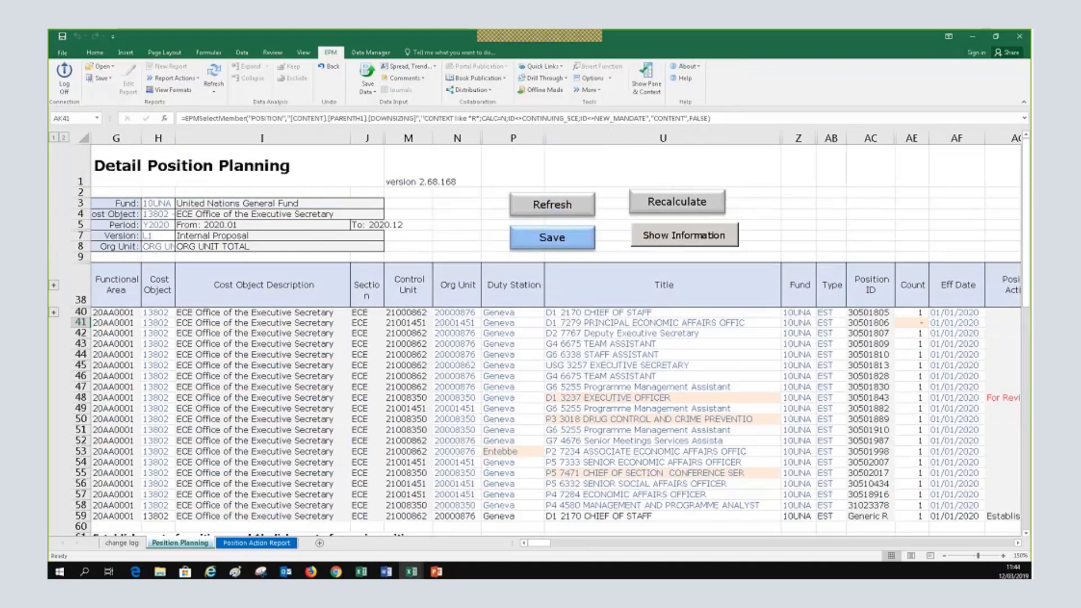
{"action": "scroll", "coordinate": [454, 442], "scroll_direction": "down", "scroll_amount": 3}
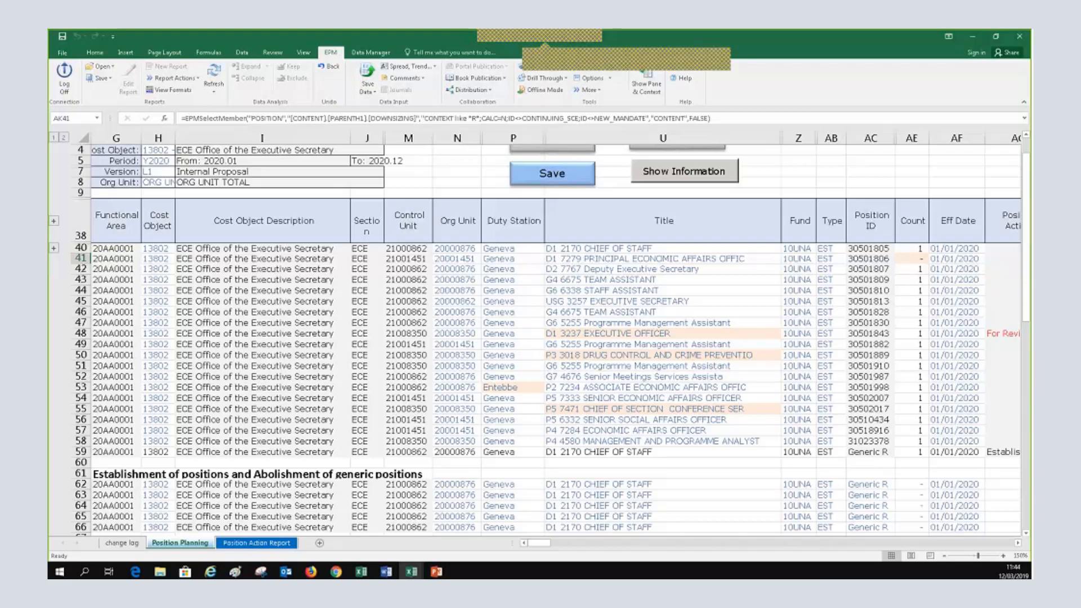
{"action": "left_click", "coordinate": [1025, 534]}
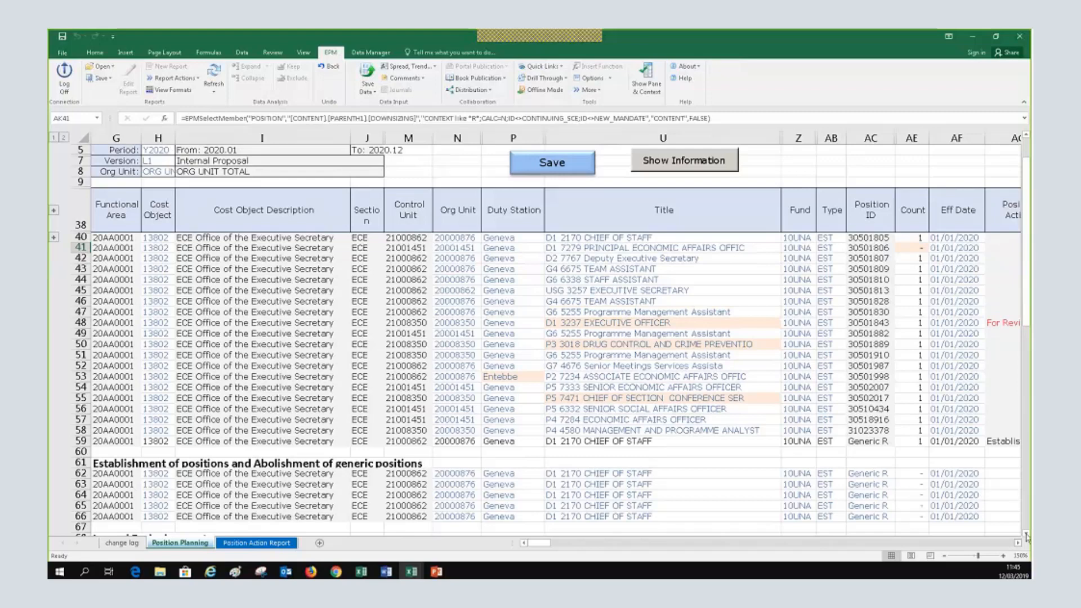
{"action": "scroll", "coordinate": [145, 510], "scroll_direction": "down", "scroll_amount": 3}
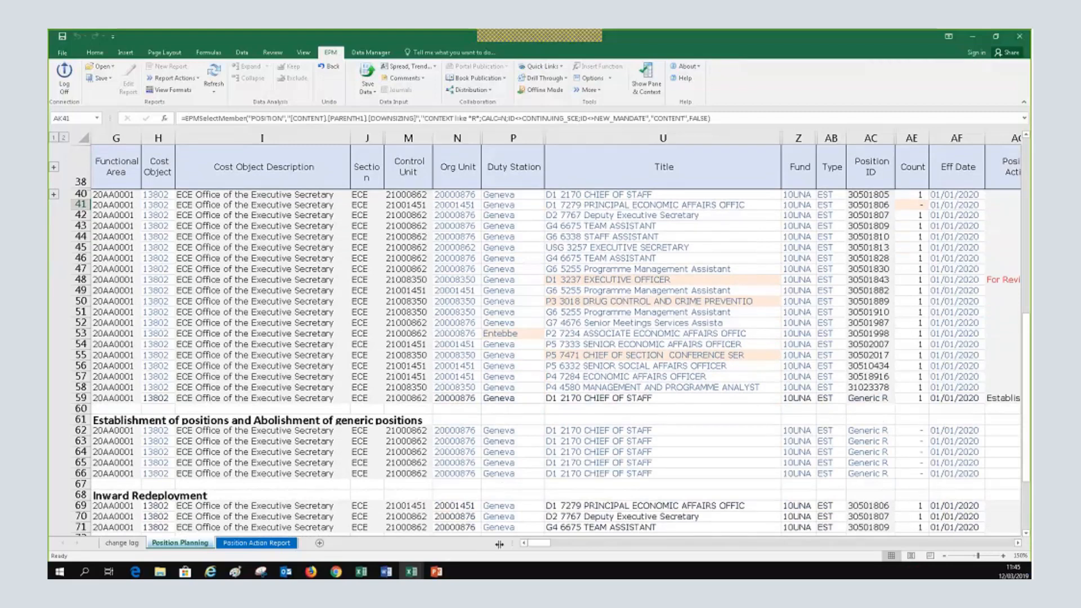
{"action": "scroll", "coordinate": [656, 336], "scroll_direction": "up", "scroll_amount": 1}
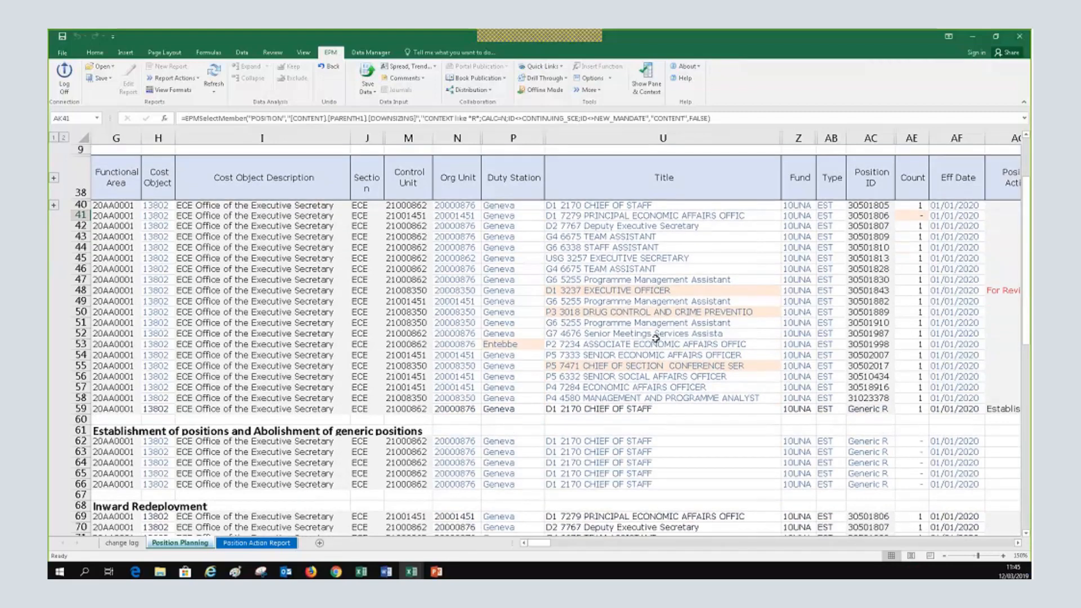
{"action": "scroll", "coordinate": [568, 273], "scroll_direction": "up", "scroll_amount": 2}
{"action": "scroll", "coordinate": [569, 272], "scroll_direction": "down", "scroll_amount": 3}
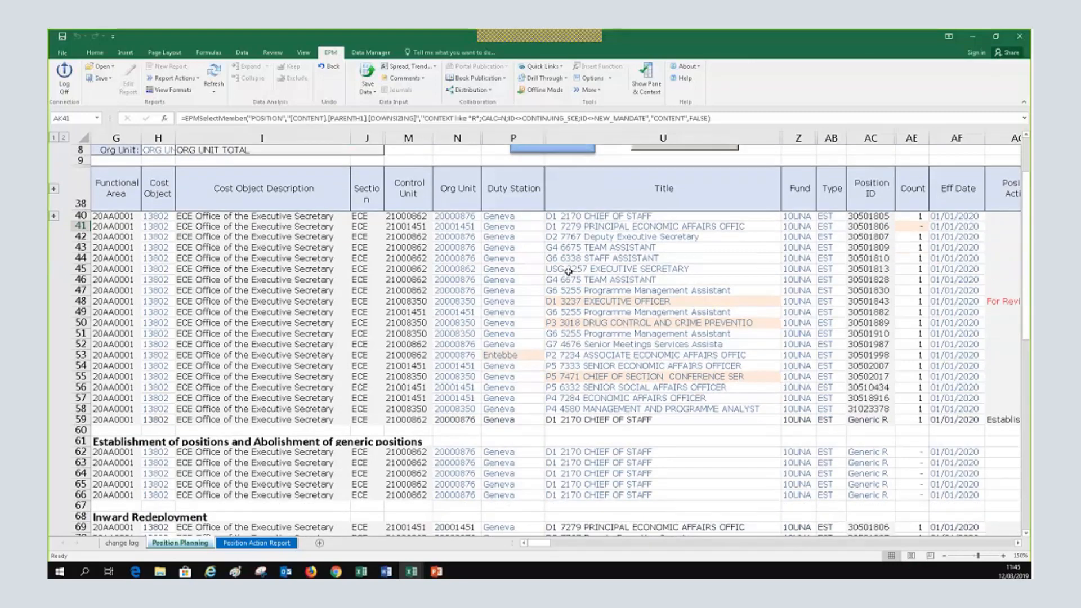
{"action": "scroll", "coordinate": [567, 272], "scroll_direction": "up", "scroll_amount": 2}
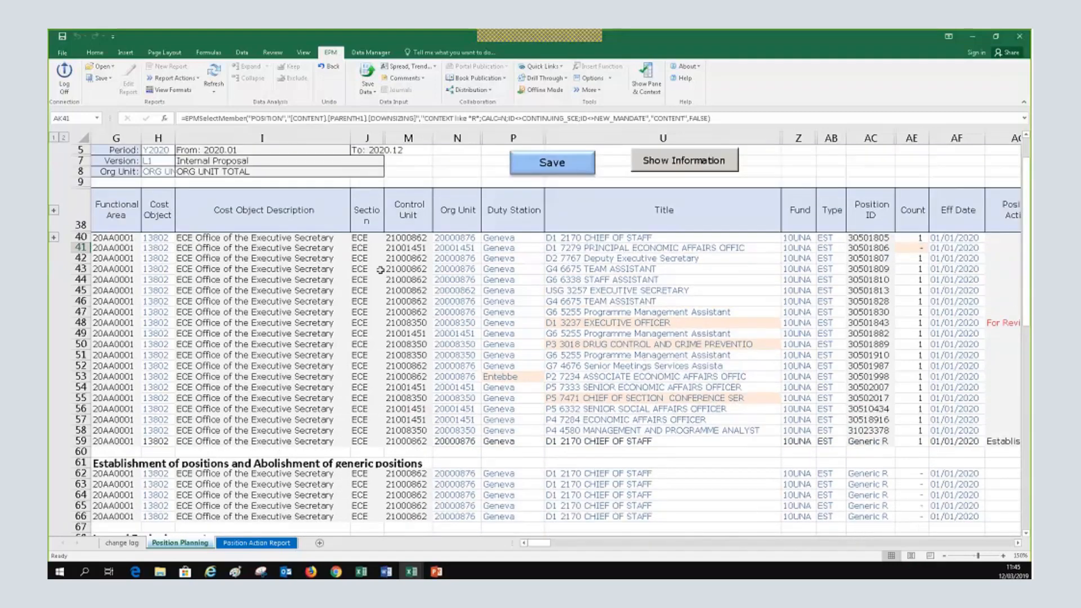
{"action": "scroll", "coordinate": [683, 438], "scroll_direction": "up", "scroll_amount": 1}
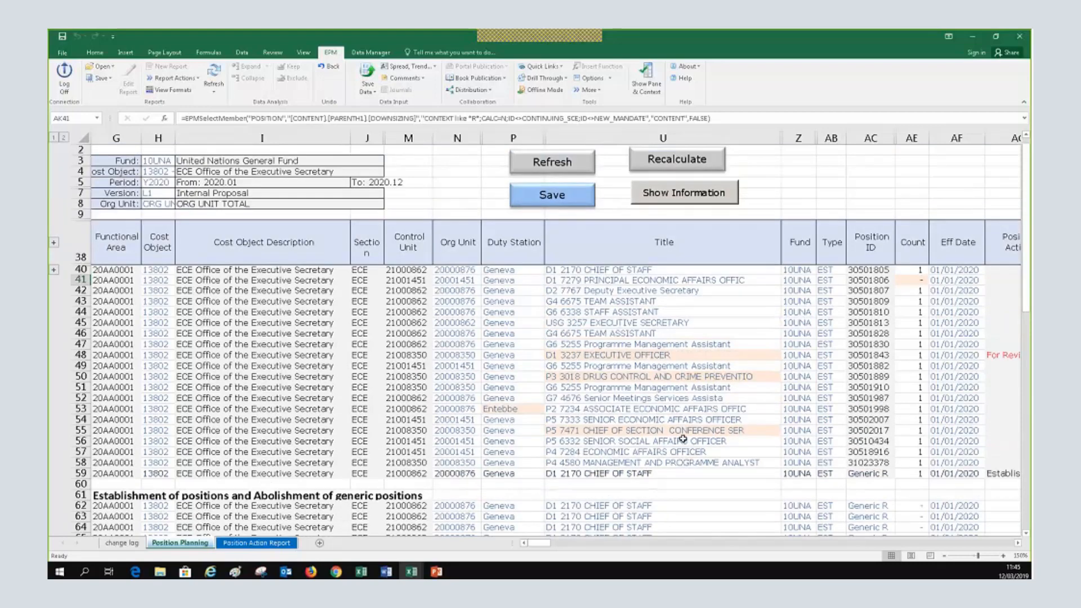
{"action": "scroll", "coordinate": [472, 348], "scroll_direction": "down", "scroll_amount": 1}
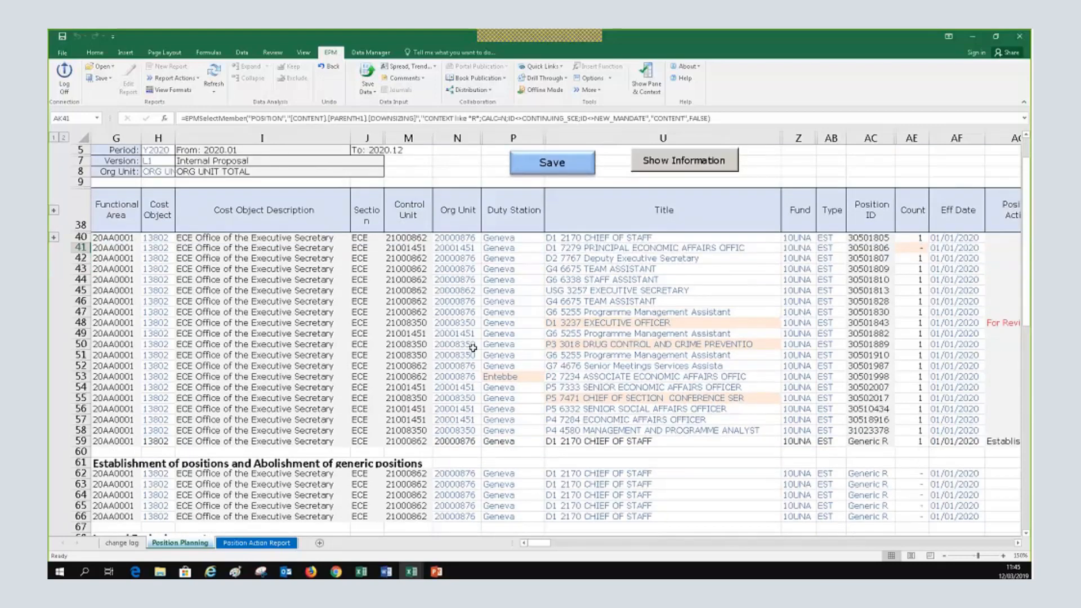
{"action": "scroll", "coordinate": [985, 171], "scroll_direction": "up", "scroll_amount": 1}
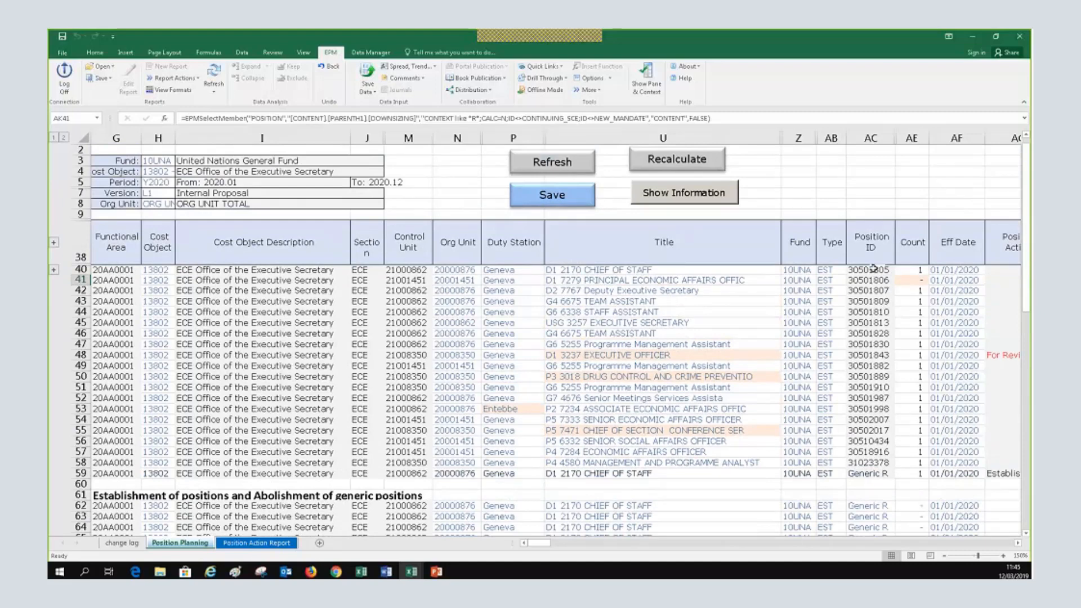
{"action": "left_click", "coordinate": [870, 280]}
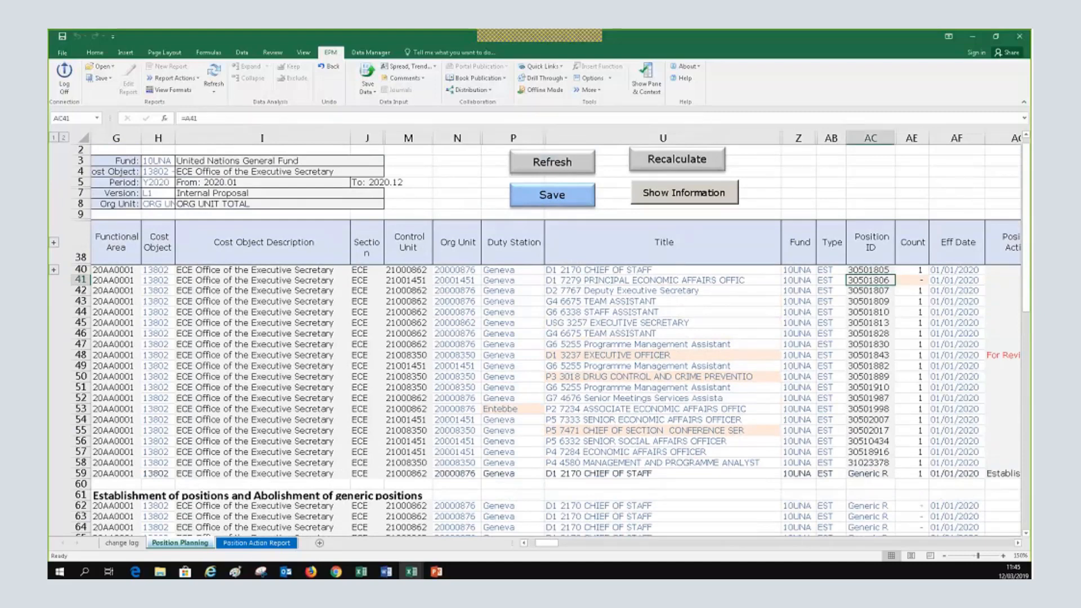
{"action": "scroll", "coordinate": [852, 437], "scroll_direction": "down", "scroll_amount": 2}
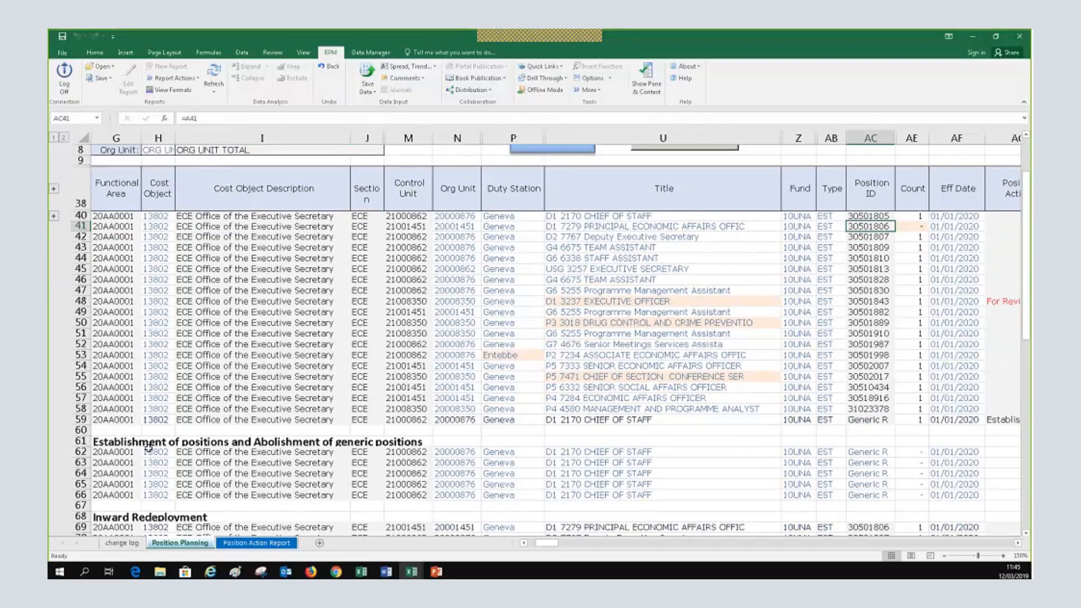
{"action": "scroll", "coordinate": [545, 443], "scroll_direction": "down", "scroll_amount": 1}
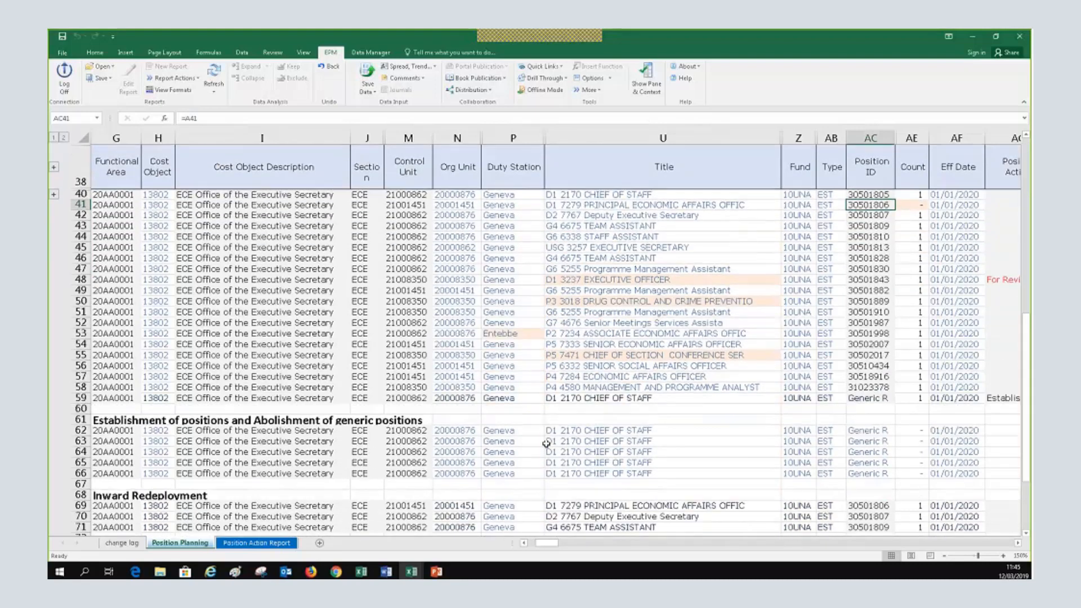
{"action": "scroll", "coordinate": [546, 443], "scroll_direction": "down", "scroll_amount": 1}
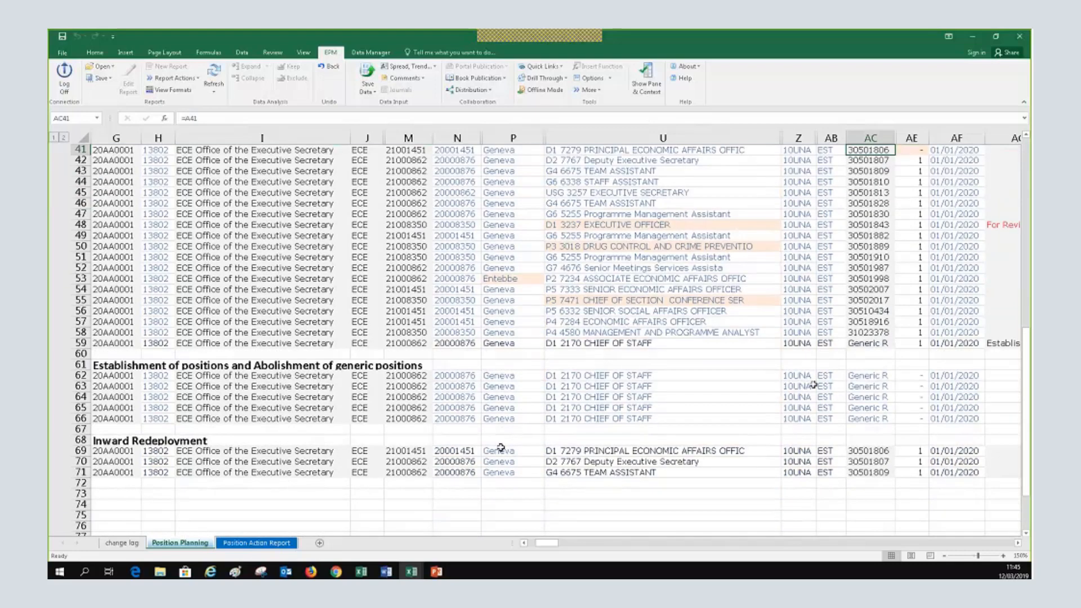
{"action": "left_click", "coordinate": [666, 141]}
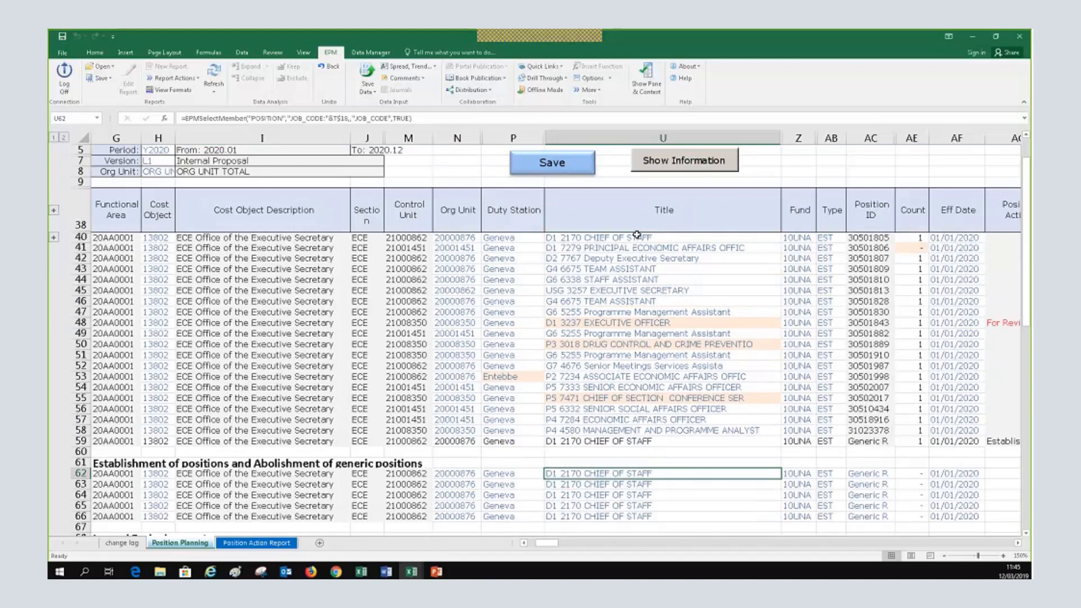
Change row 41's Count to 1
{"action": "left_click", "coordinate": [913, 248]}
{"action": "type", "text": "1"}
{"action": "key", "text": "Return"}
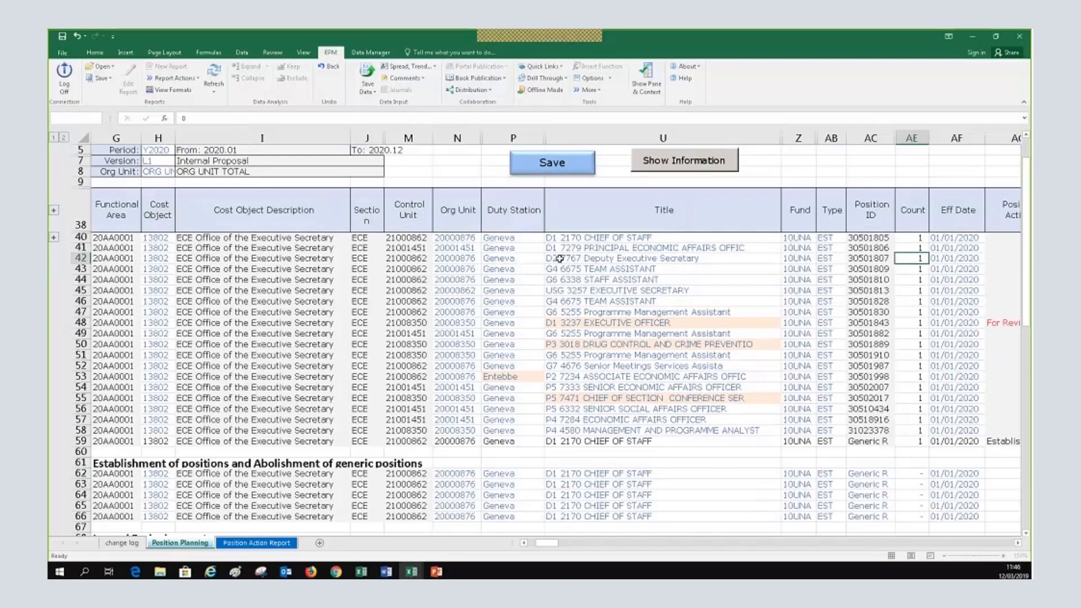
Open the job-code selector for row 62's title, currently D1 2170 CHIEF OF STAFF
{"action": "scroll", "coordinate": [689, 432], "scroll_direction": "down", "scroll_amount": 1}
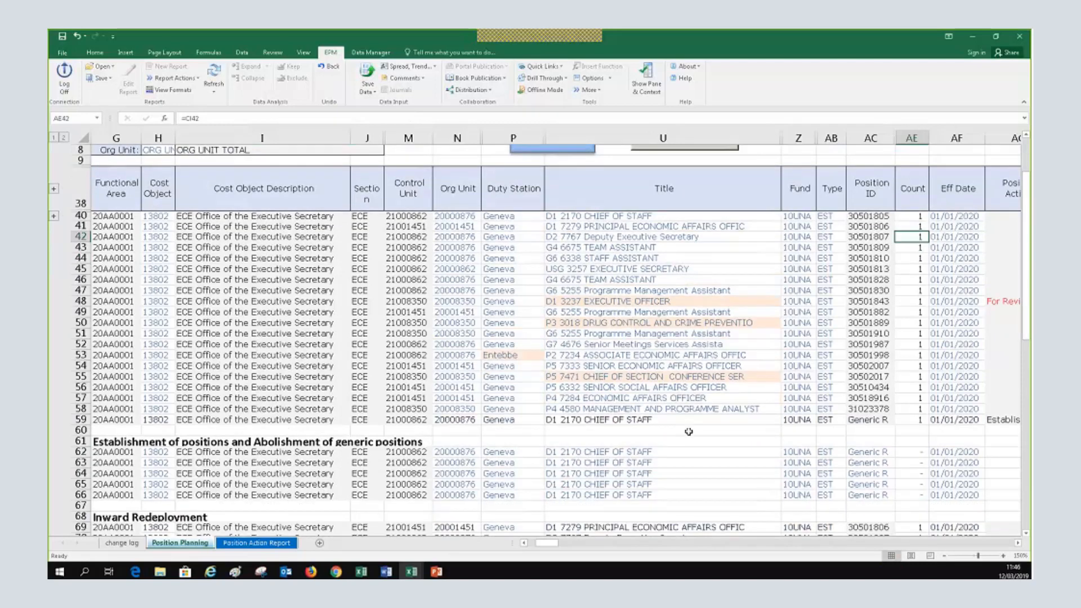
{"action": "left_click", "coordinate": [602, 451]}
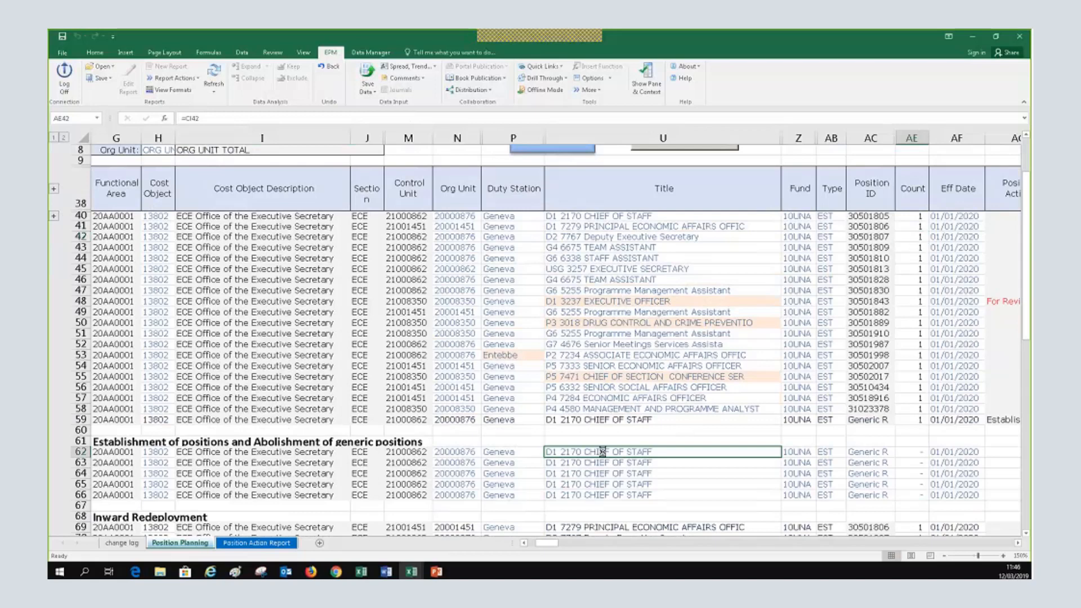
{"action": "left_click_drag", "start_coordinate": [1030, 189], "coordinate": [677, 167]}
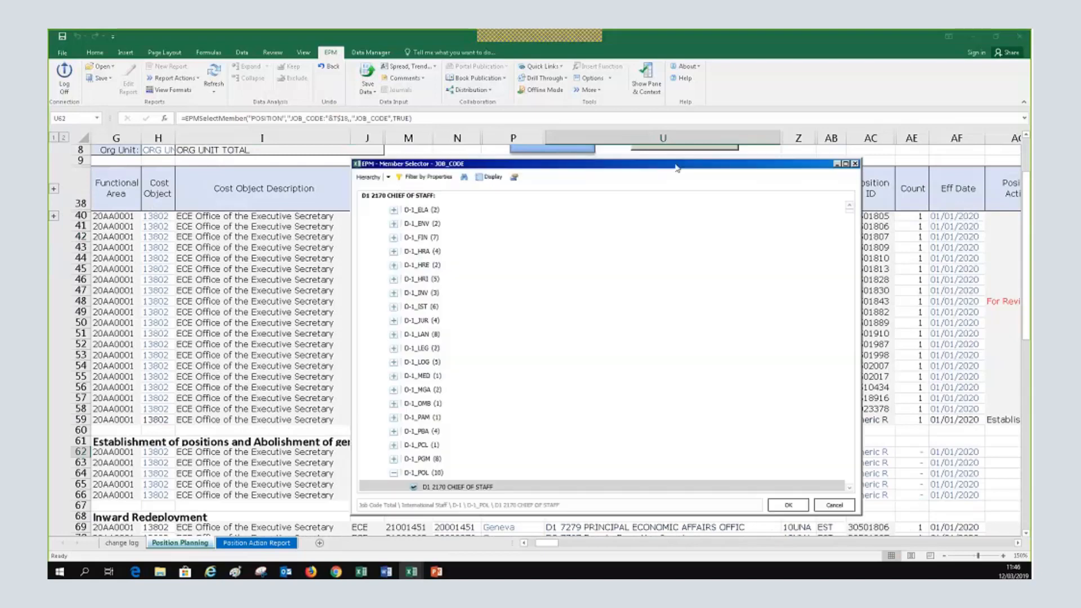
{"action": "key", "text": "ctrl+f"}
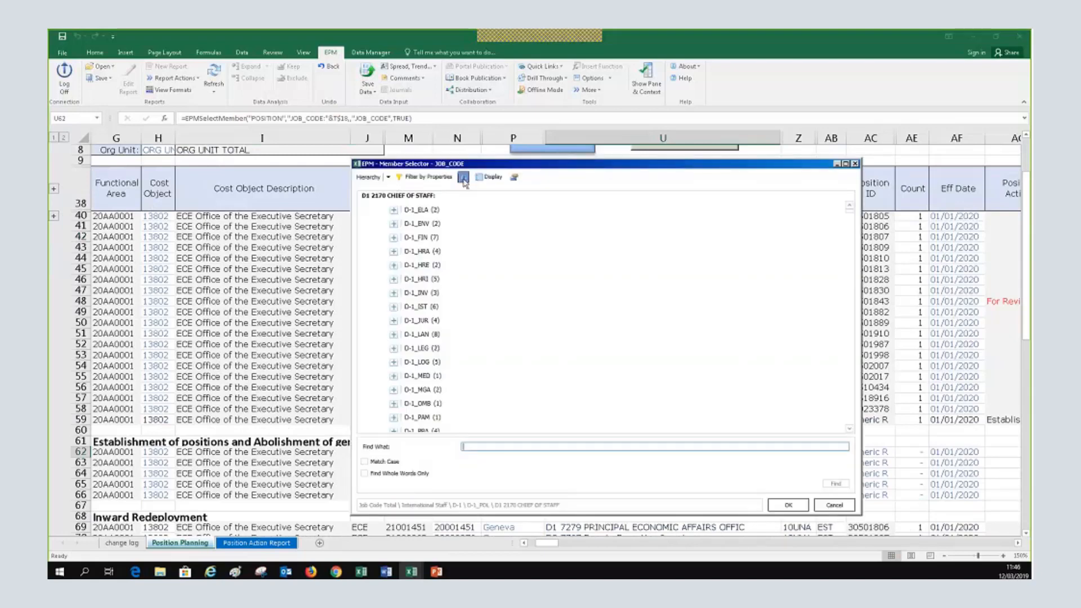
{"action": "type", "text": "7"}
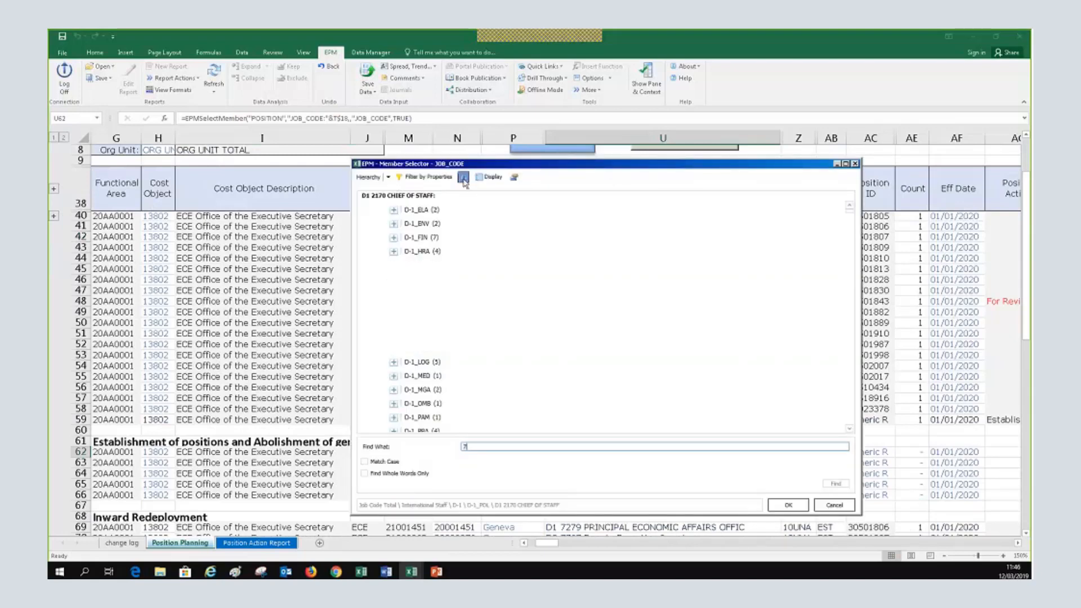
{"action": "type", "text": "271"}
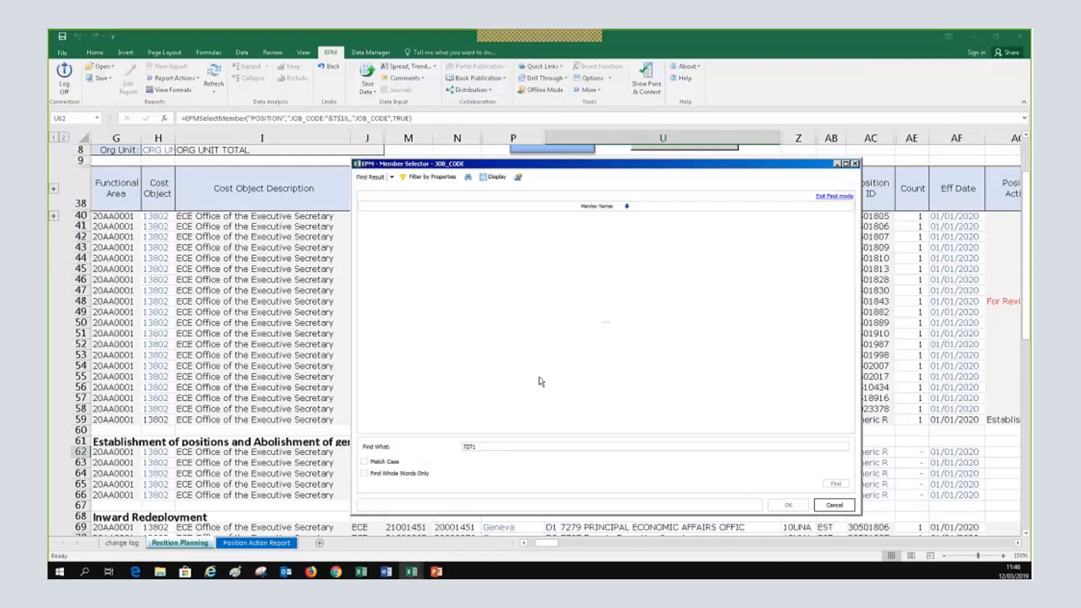
{"action": "left_click", "coordinate": [467, 177]}
{"action": "key", "text": "BackSpace"}
{"action": "key", "text": "BackSpace"}
{"action": "key", "text": "BackSpace"}
{"action": "key", "text": "BackSpace"}
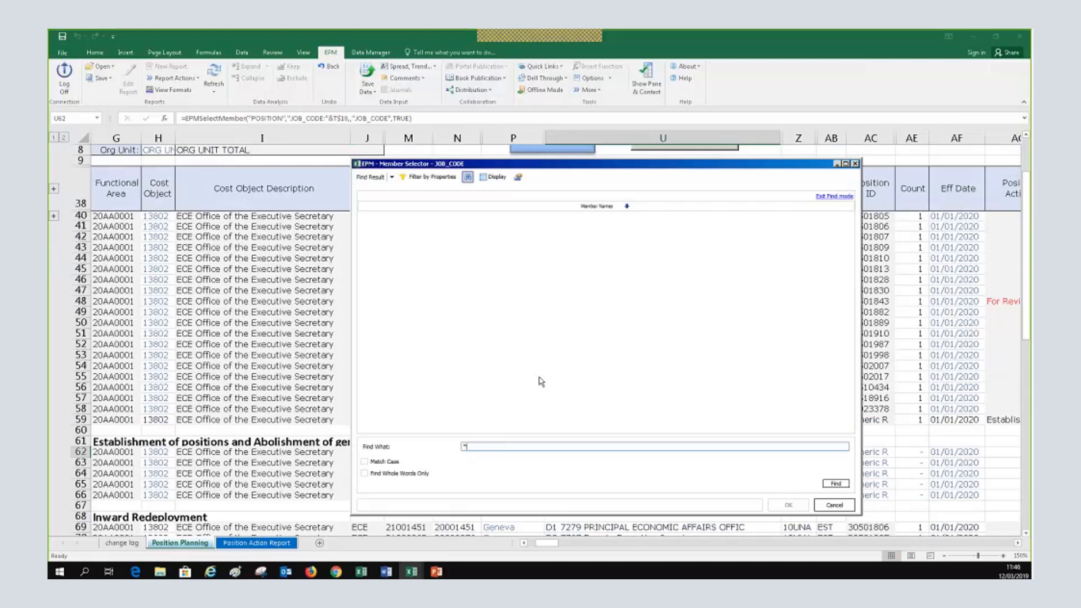
{"action": "type", "text": "*7271*"}
{"action": "key", "text": "Return"}
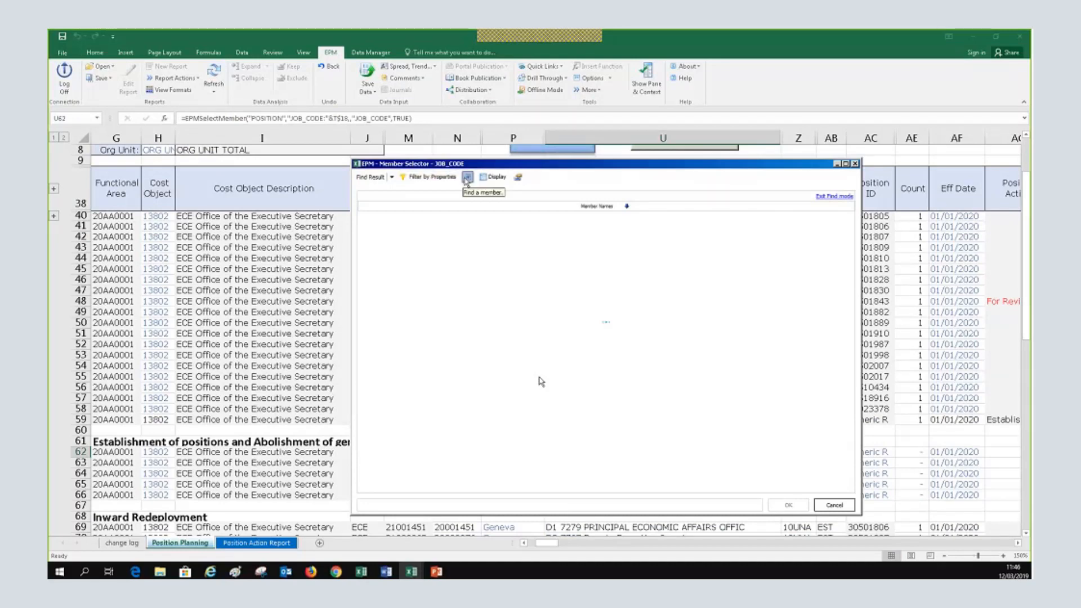
{"action": "left_click", "coordinate": [847, 509]}
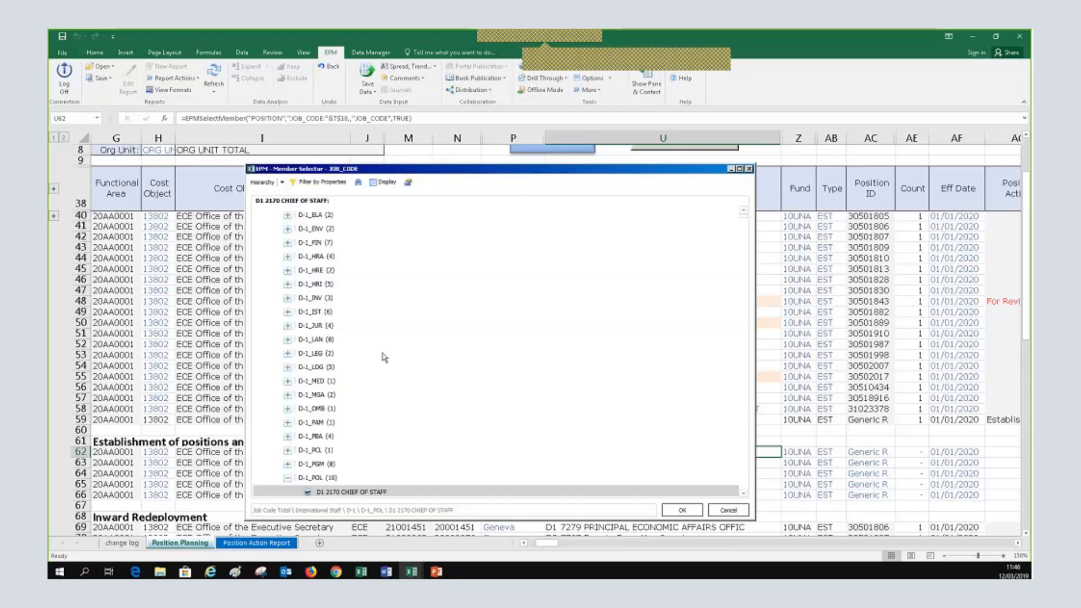
Search for D1 job codes and assign D1 7279 PRINCIPAL ECONOMIC AFFAIRS OFFIC to row 62
{"action": "scroll", "coordinate": [384, 357], "scroll_direction": "down", "scroll_amount": 6}
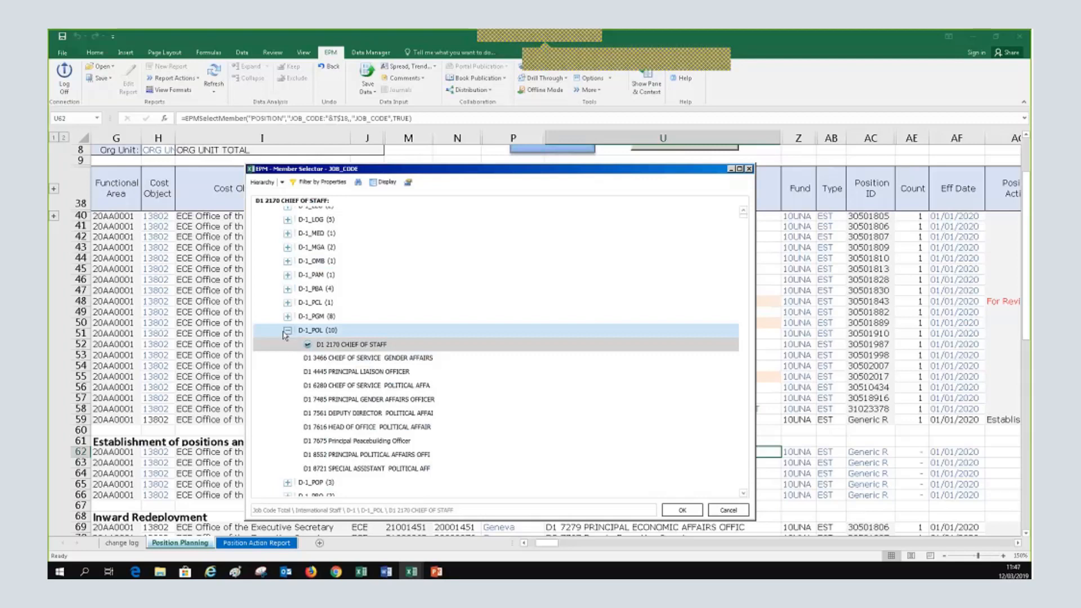
{"action": "left_click", "coordinate": [284, 332]}
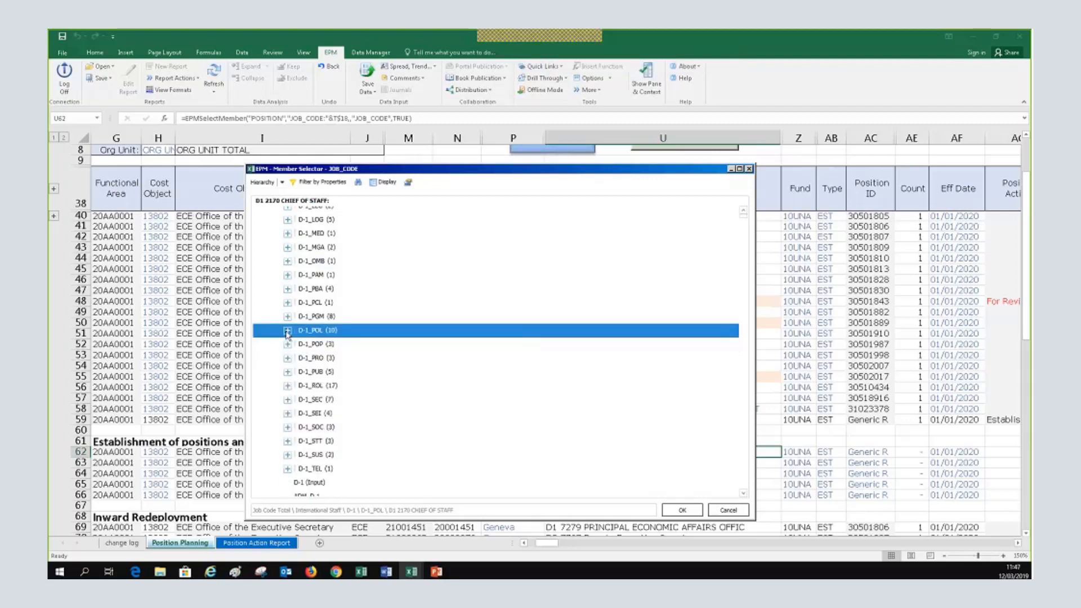
{"action": "left_click", "coordinate": [287, 372]}
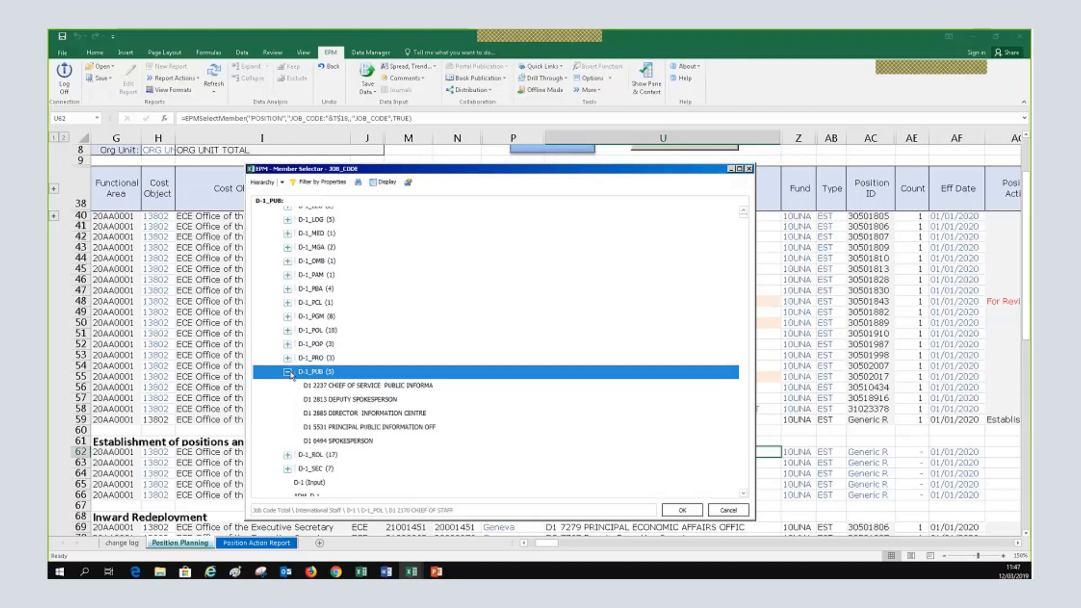
{"action": "left_click", "coordinate": [288, 372]}
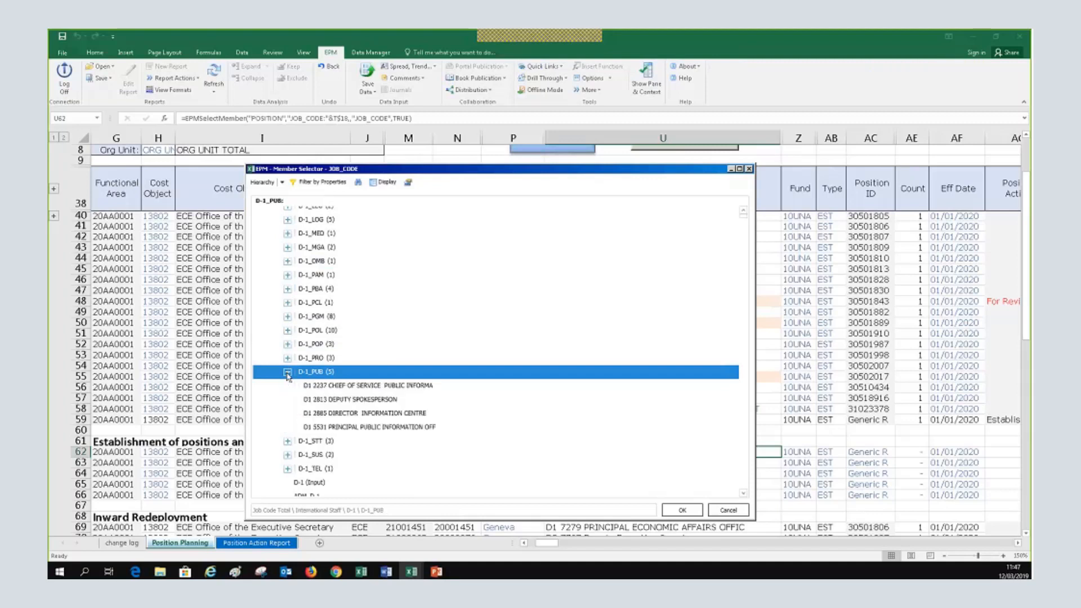
{"action": "scroll", "coordinate": [303, 443], "scroll_direction": "down", "scroll_amount": 3}
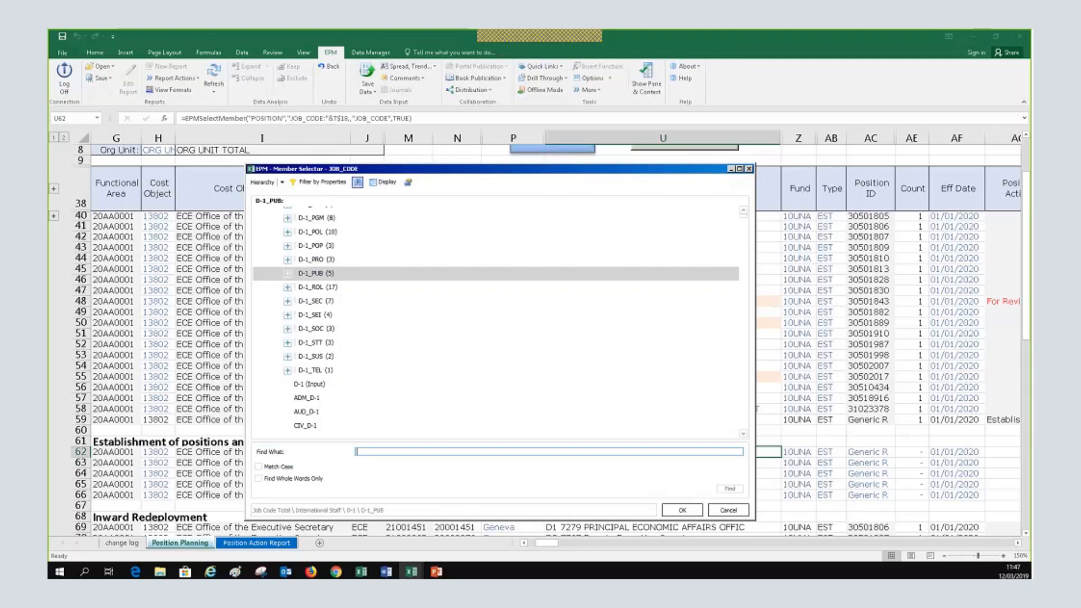
{"action": "type", "text": "D1"}
{"action": "key", "text": "Return"}
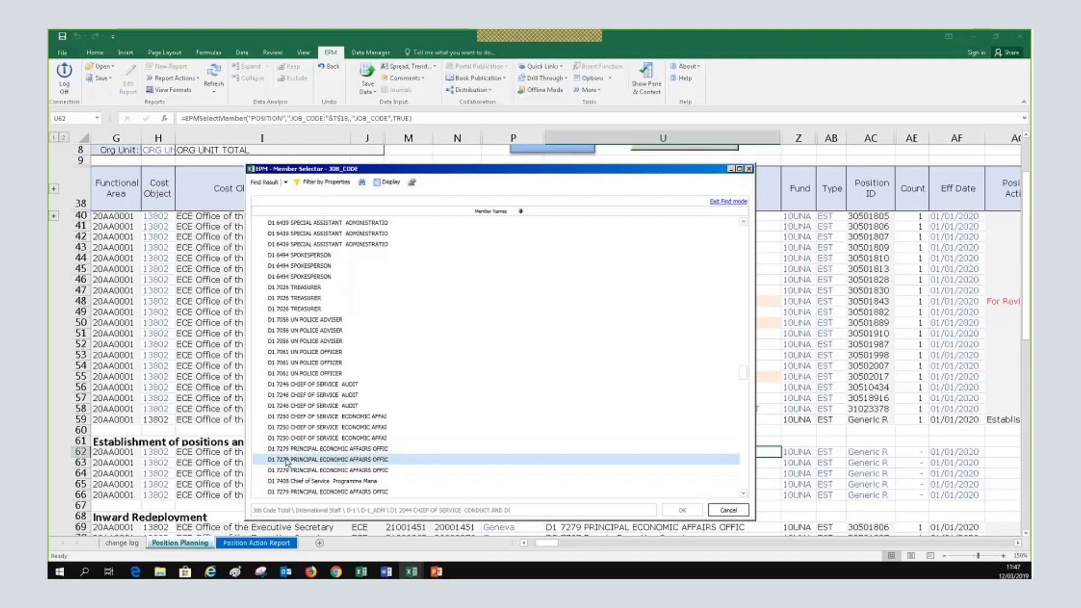
{"action": "left_click", "coordinate": [287, 459]}
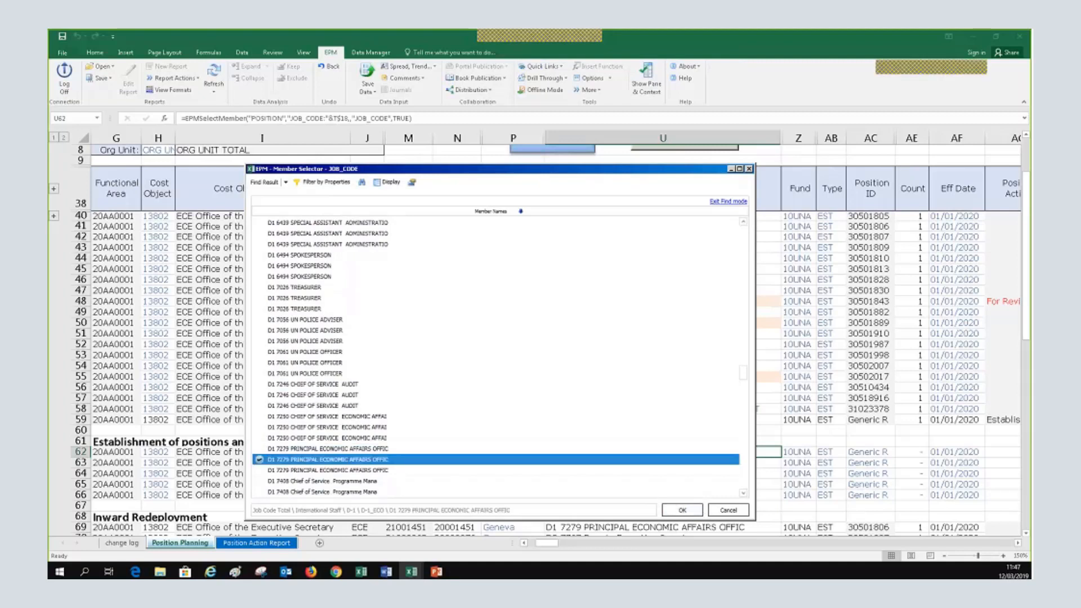
{"action": "left_click", "coordinate": [682, 510]}
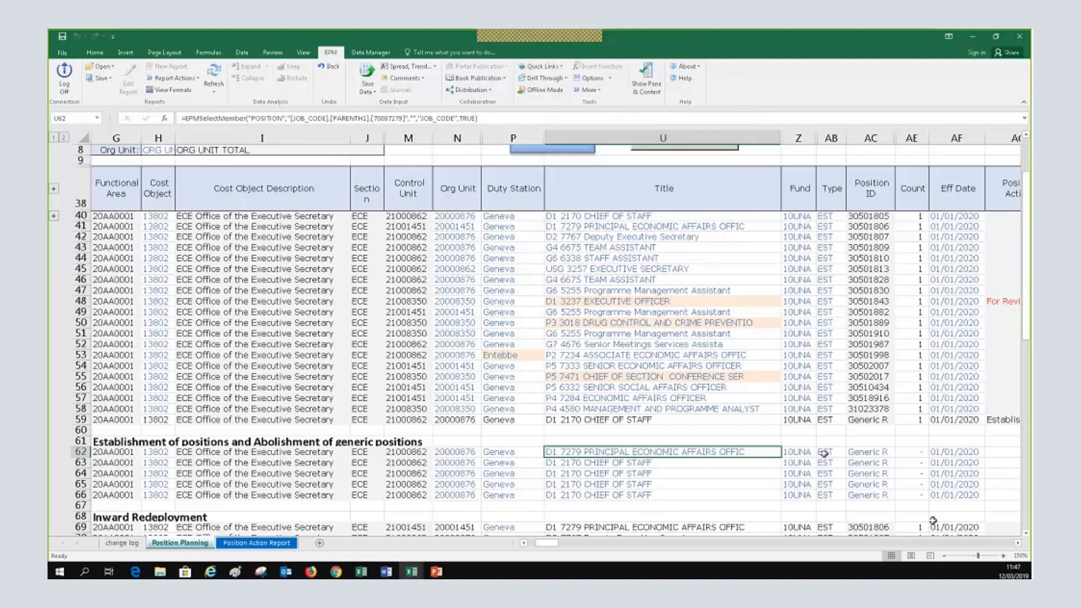
{"action": "left_click", "coordinate": [1017, 543]}
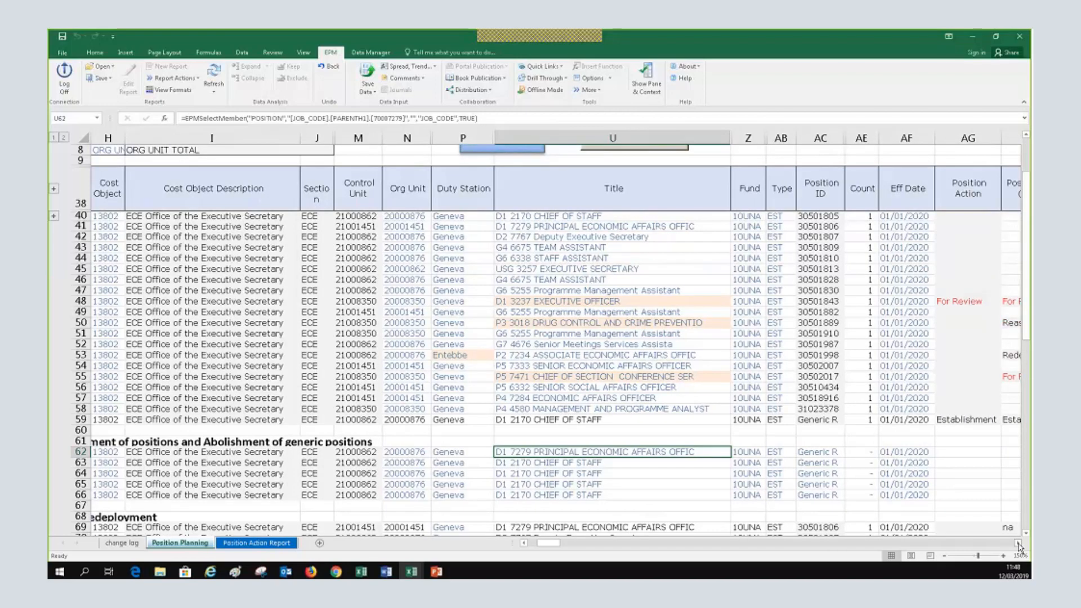
{"action": "left_click", "coordinate": [1017, 542]}
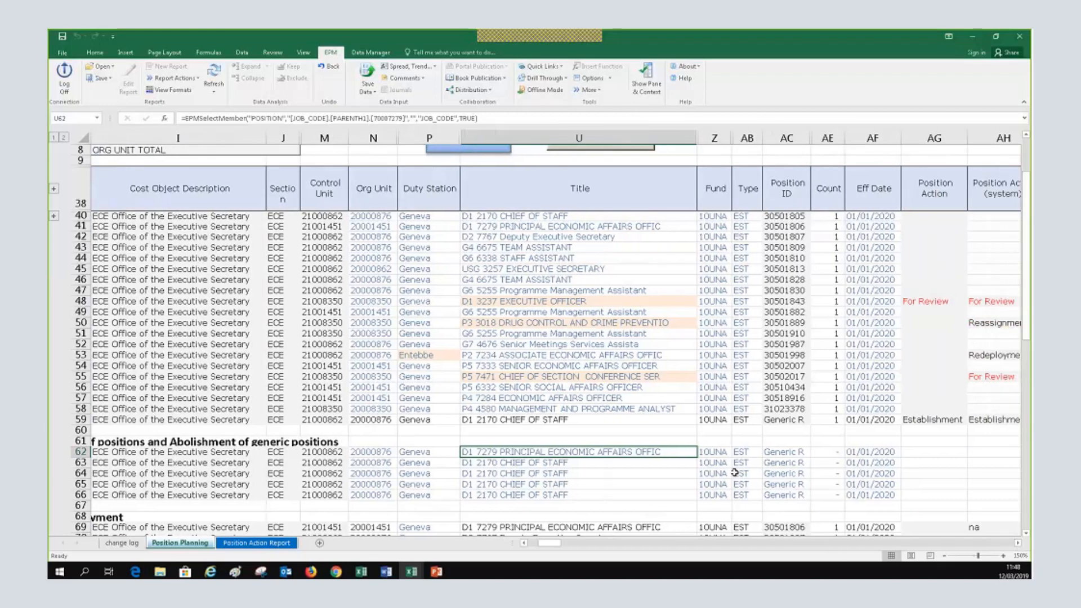
{"action": "left_click", "coordinate": [792, 453]}
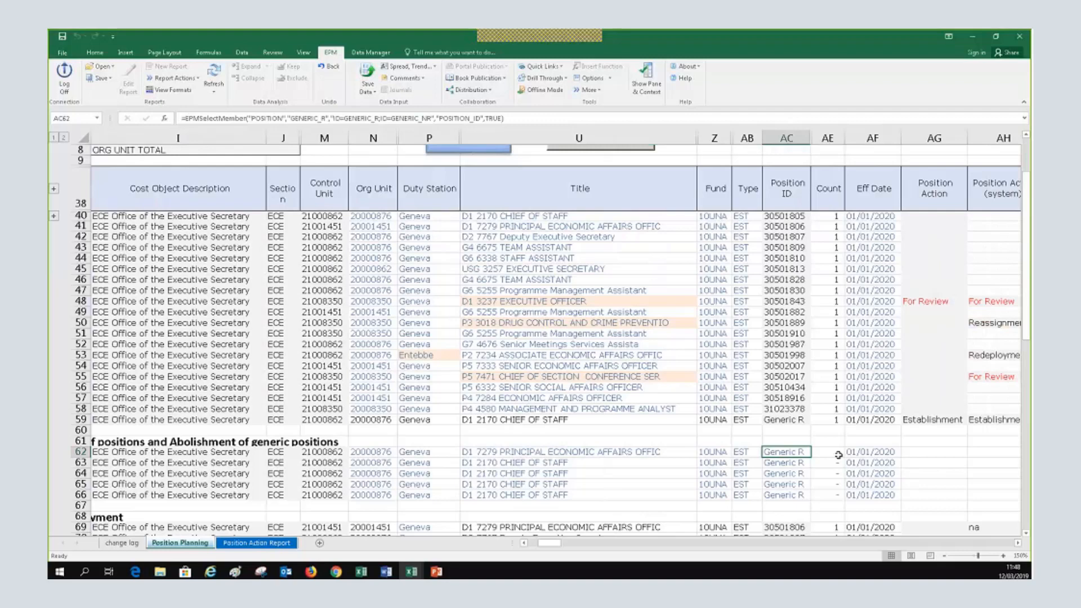
{"action": "key", "text": "Right"}
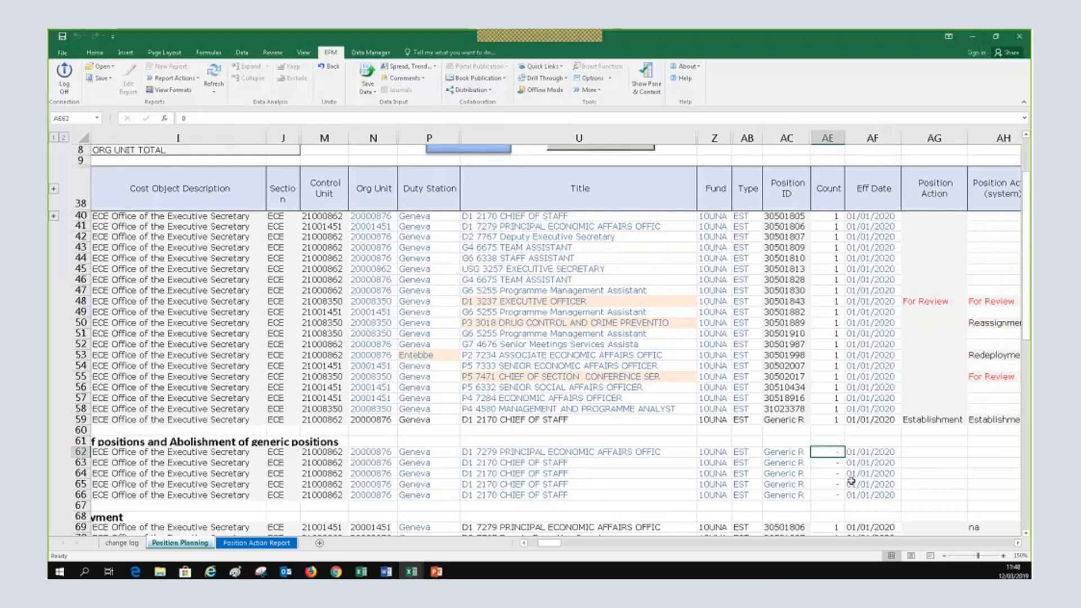
{"action": "key", "text": "Return"}
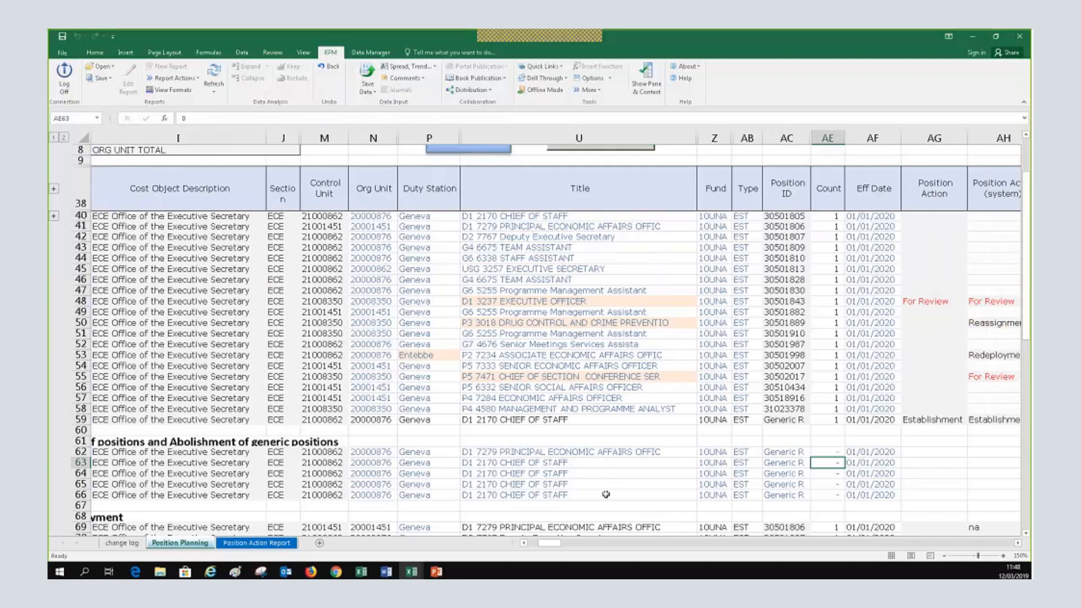
{"action": "left_click", "coordinate": [1017, 543]}
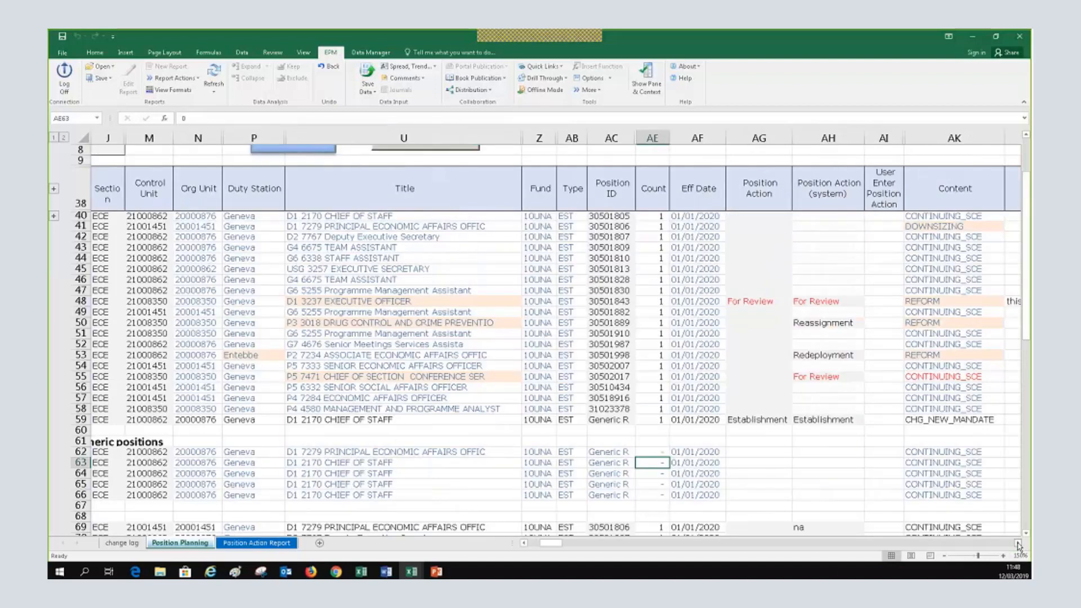
{"action": "left_click", "coordinate": [523, 543]}
{"action": "left_click", "coordinate": [524, 543]}
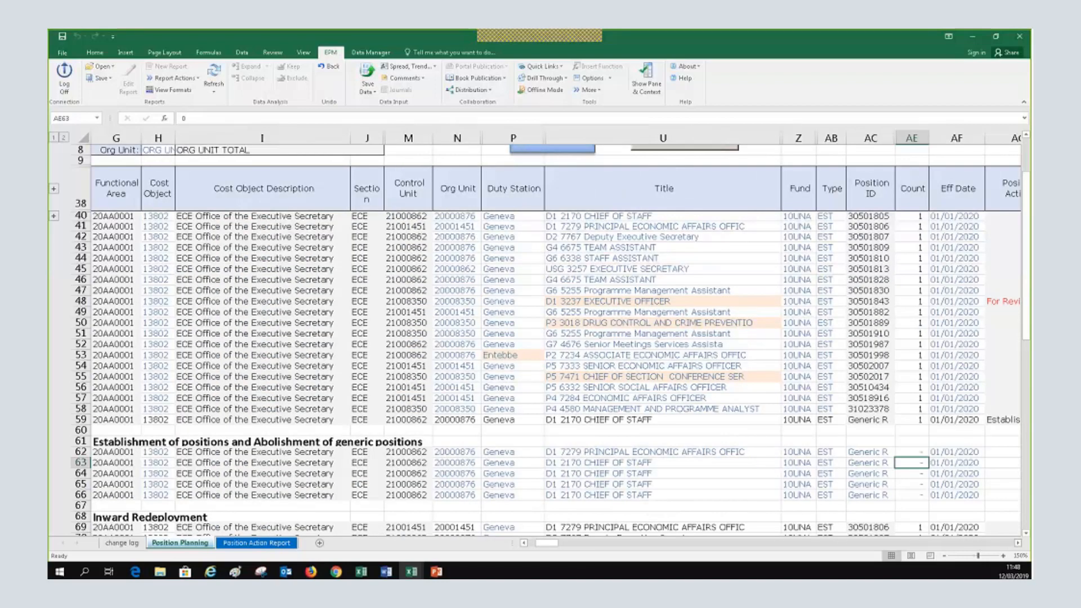
Reset row 41's count to 0, then bring up PowerPoint's Content Dimension slide
{"action": "left_click", "coordinate": [900, 450]}
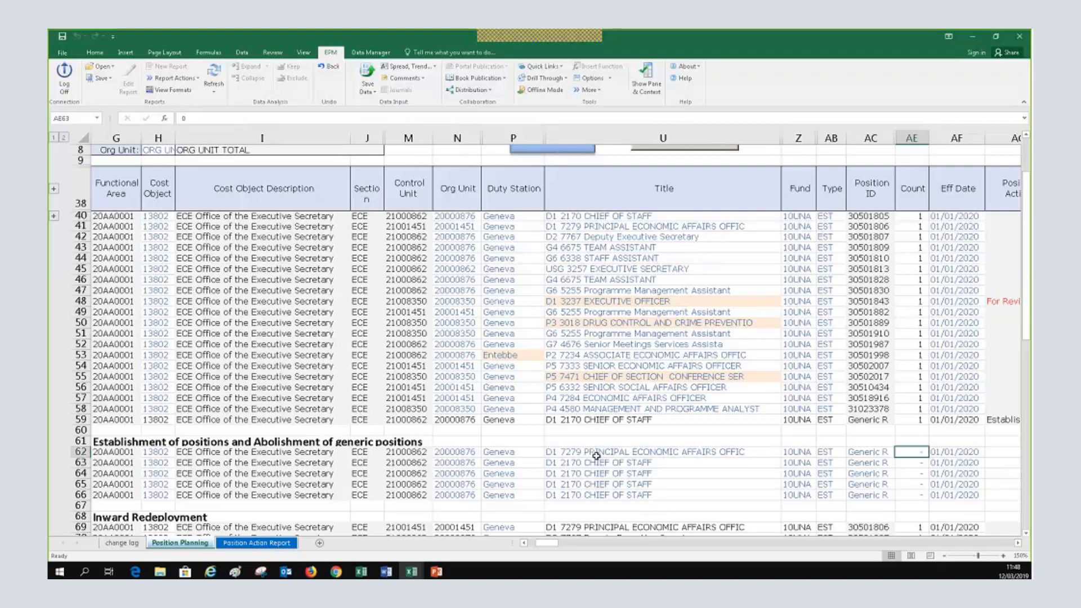
{"action": "scroll", "coordinate": [596, 454], "scroll_direction": "up", "scroll_amount": 2}
{"action": "scroll", "coordinate": [596, 455], "scroll_direction": "up", "scroll_amount": 1}
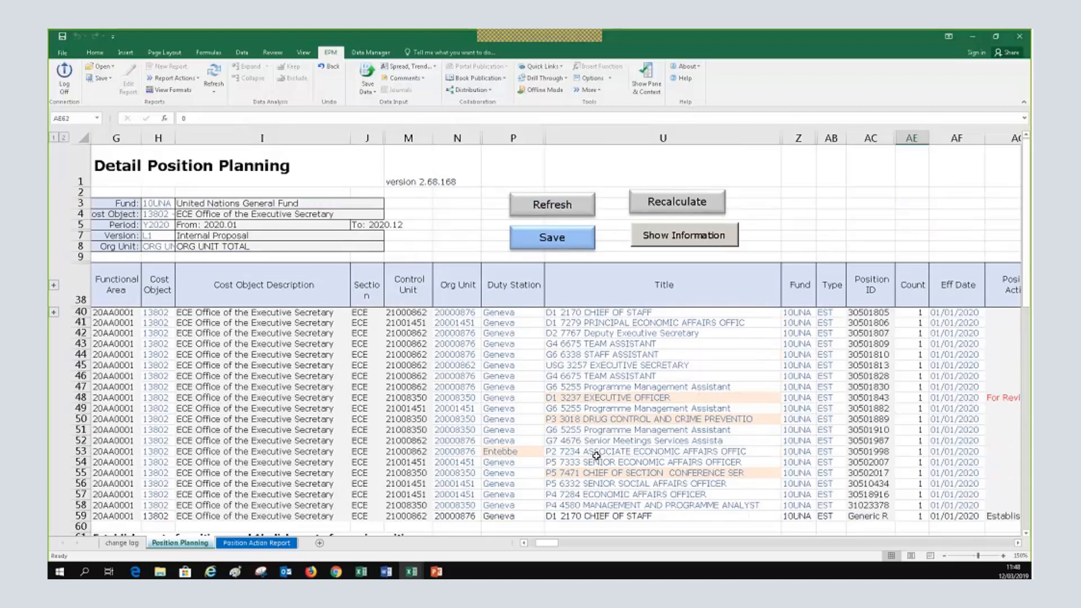
{"action": "left_click", "coordinate": [928, 322]}
{"action": "type", "text": "0"}
{"action": "key", "text": "Return"}
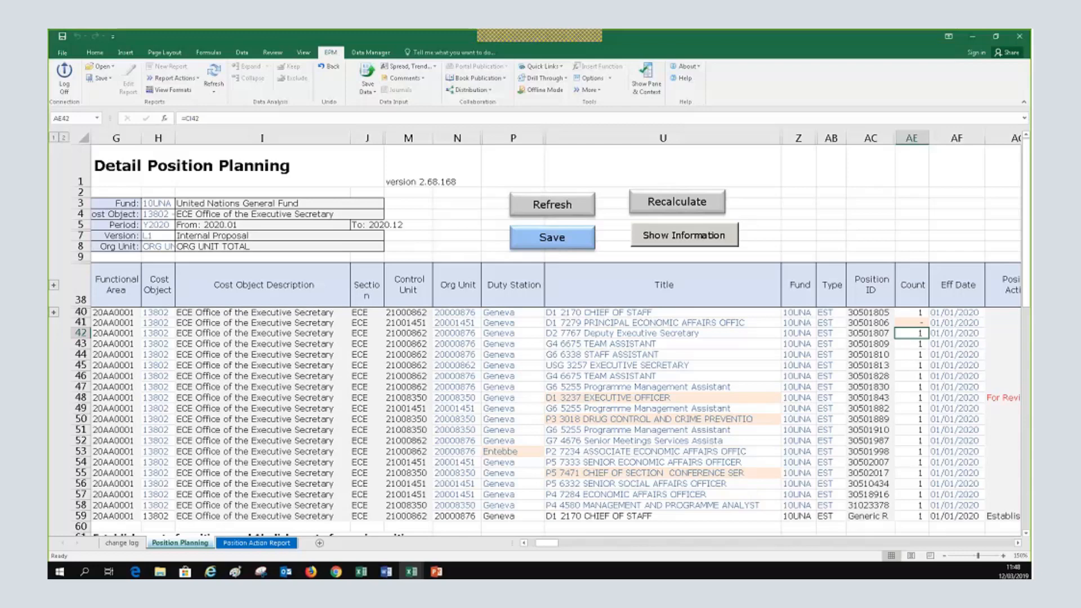
{"action": "left_click", "coordinate": [436, 571]}
{"action": "scroll", "coordinate": [126, 368], "scroll_direction": "up", "scroll_amount": 5}
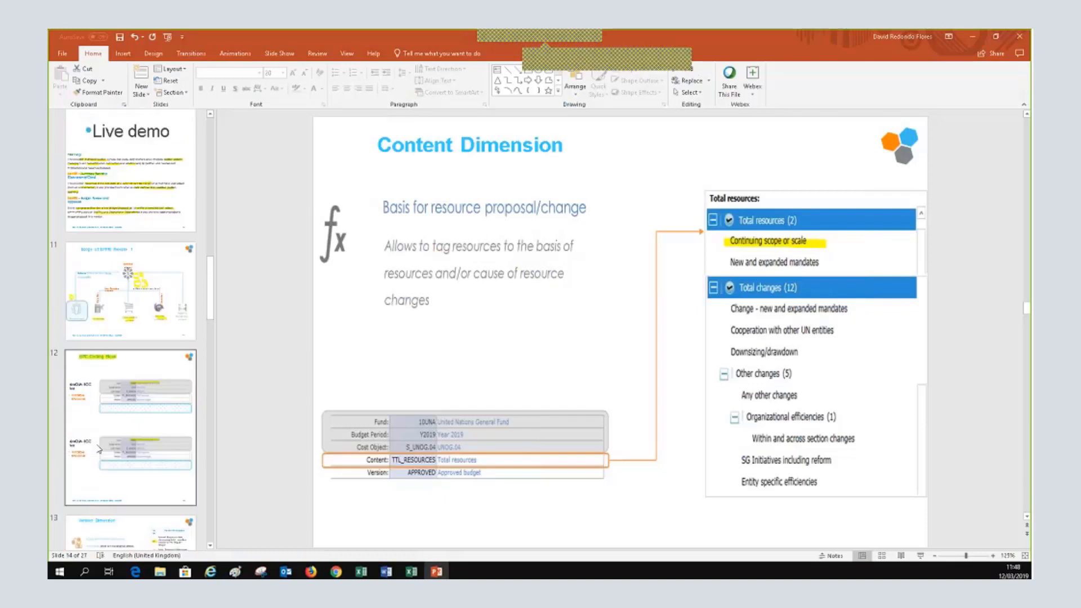
Show slide 21 'Position Form' in PowerPoint, then return to the Excel planning sheet
{"action": "scroll", "coordinate": [126, 369], "scroll_direction": "up", "scroll_amount": 5}
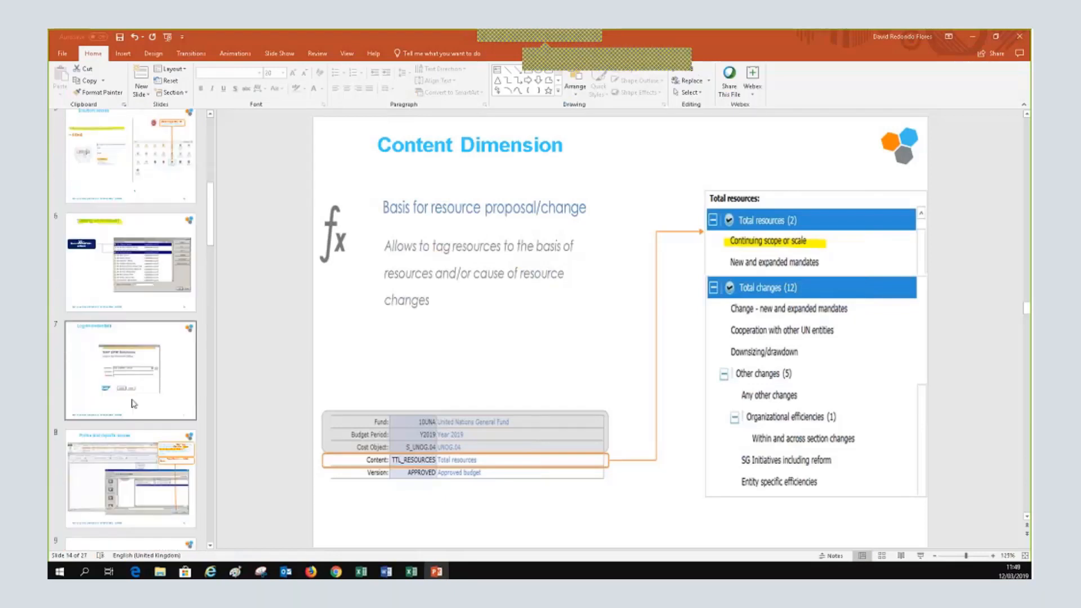
{"action": "scroll", "coordinate": [133, 404], "scroll_direction": "down", "scroll_amount": 8}
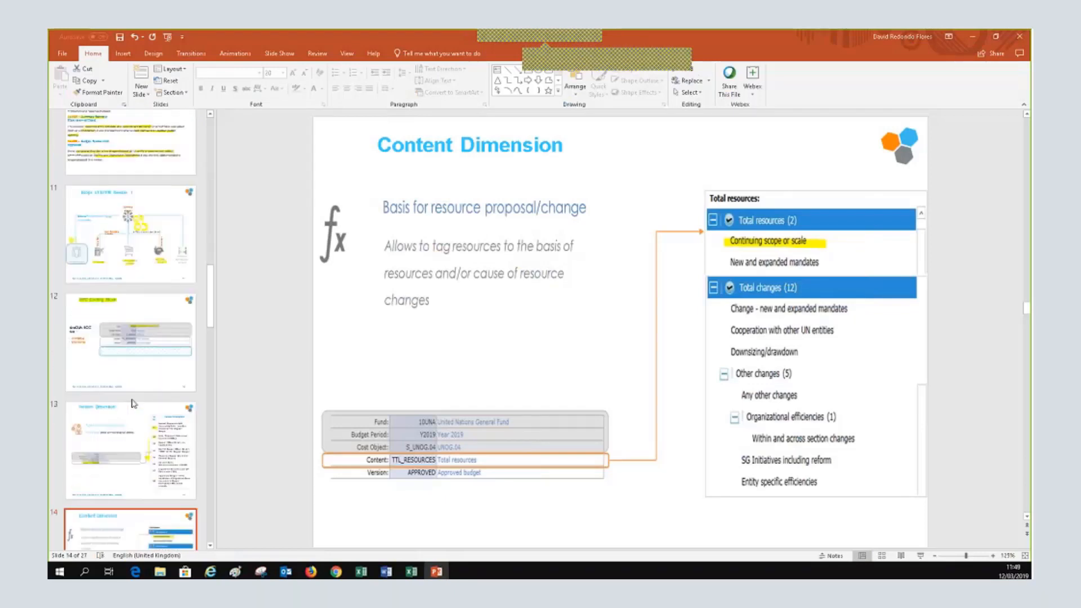
{"action": "scroll", "coordinate": [133, 403], "scroll_direction": "down", "scroll_amount": 8}
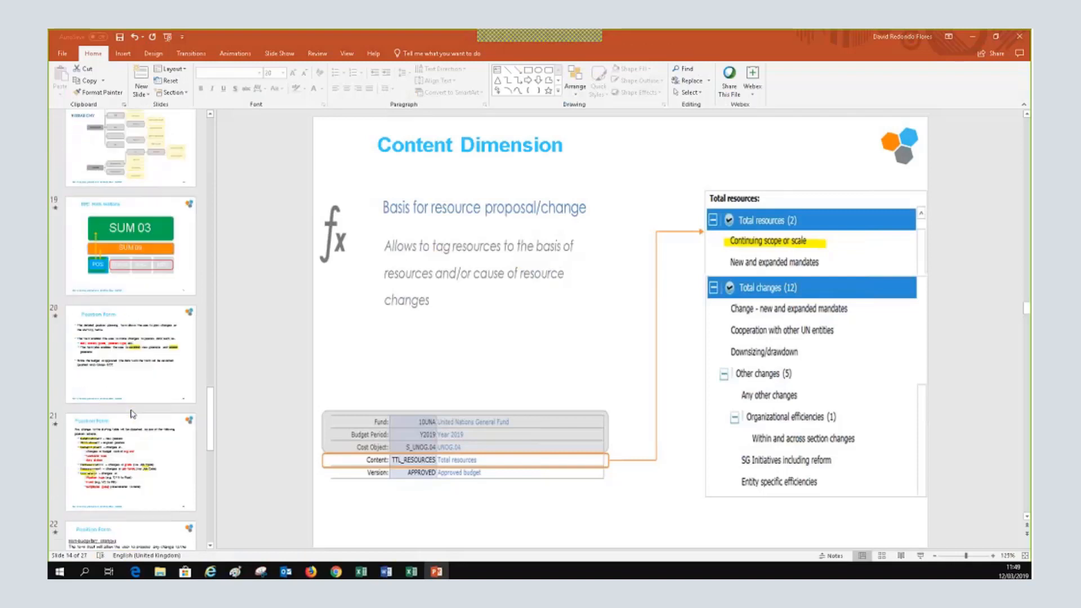
{"action": "left_click", "coordinate": [133, 414]}
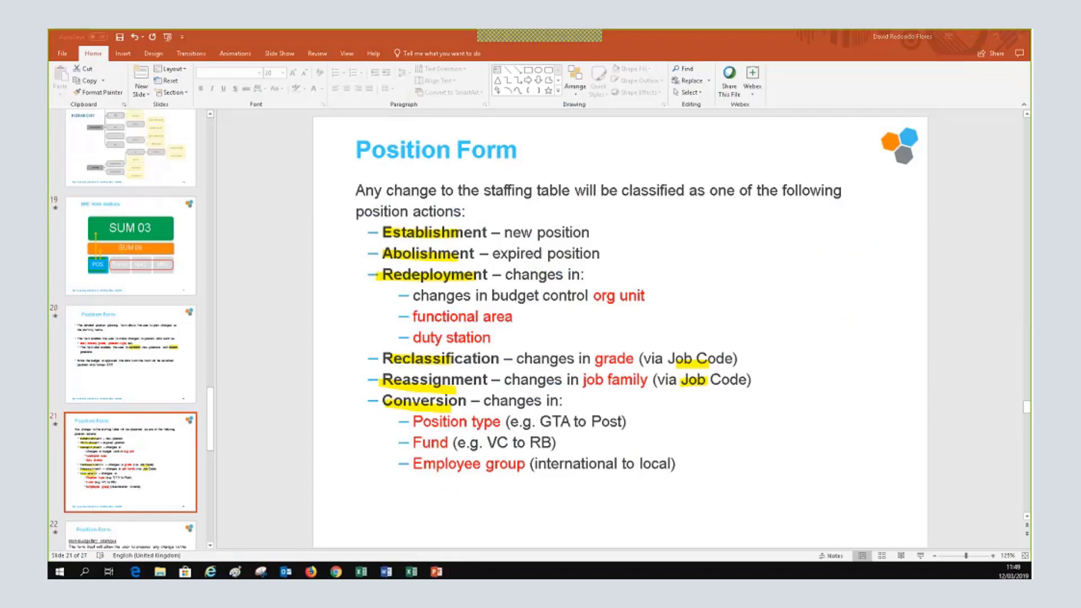
{"action": "key", "text": "alt+Tab"}
{"action": "scroll", "coordinate": [561, 358], "scroll_direction": "down", "scroll_amount": 5}
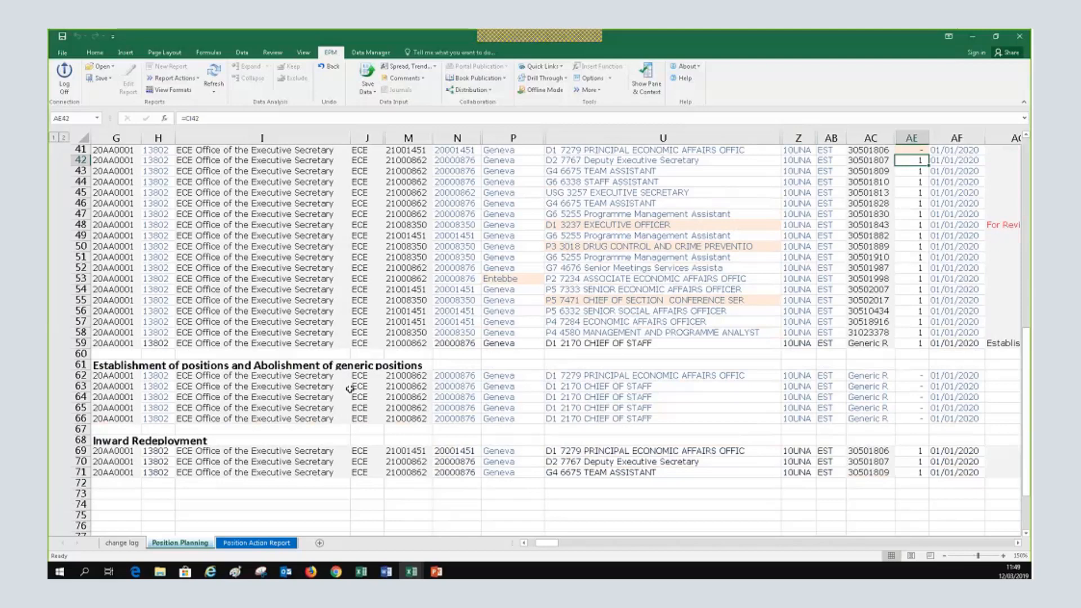
Open the JOB_CODE Member Selector for row 63's D1 2170 CHIEF OF STAFF title in U63
{"action": "left_click", "coordinate": [547, 387]}
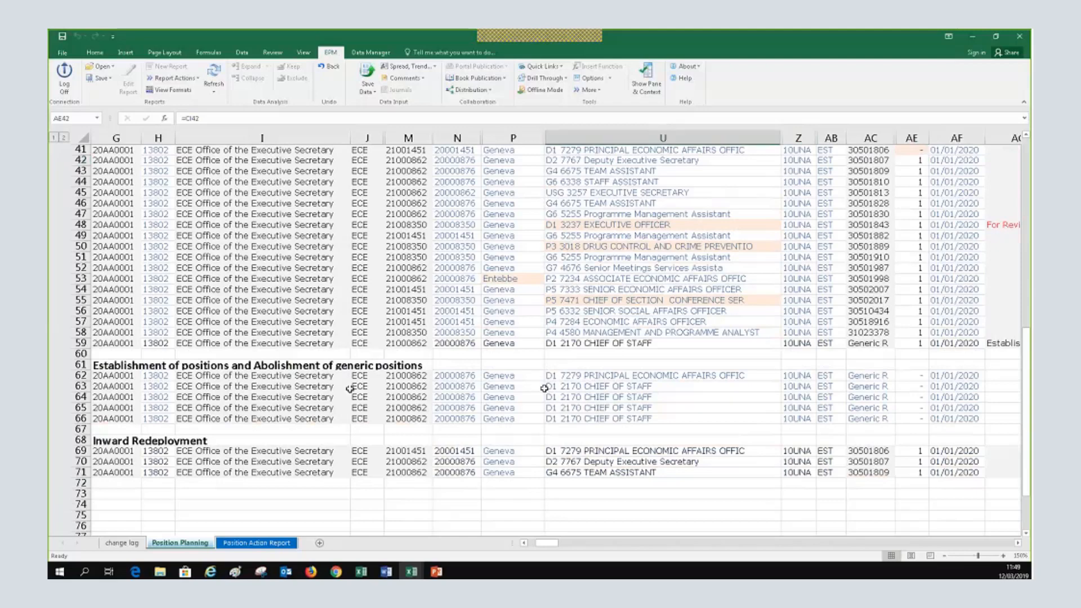
{"action": "left_click", "coordinate": [1017, 543]}
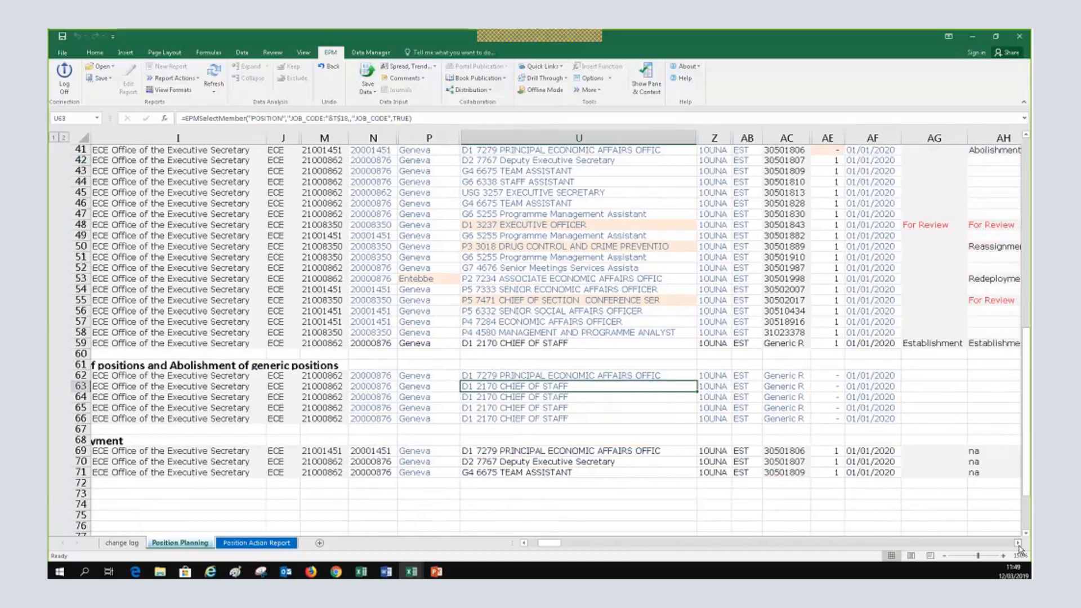
{"action": "left_click", "coordinate": [1018, 543]}
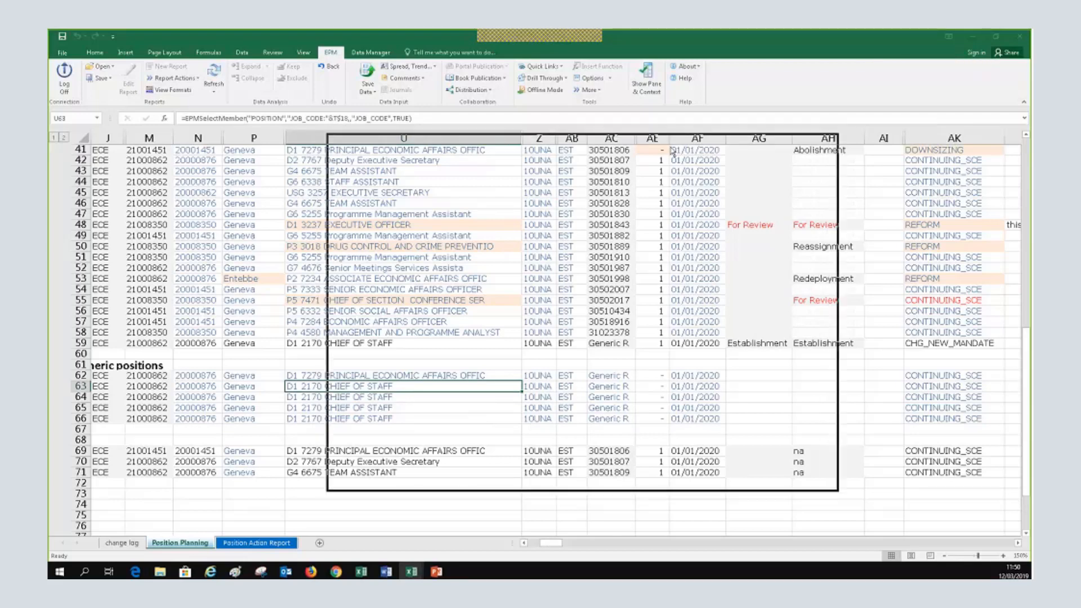
{"action": "left_click_drag", "start_coordinate": [670, 144], "coordinate": [735, 104]}
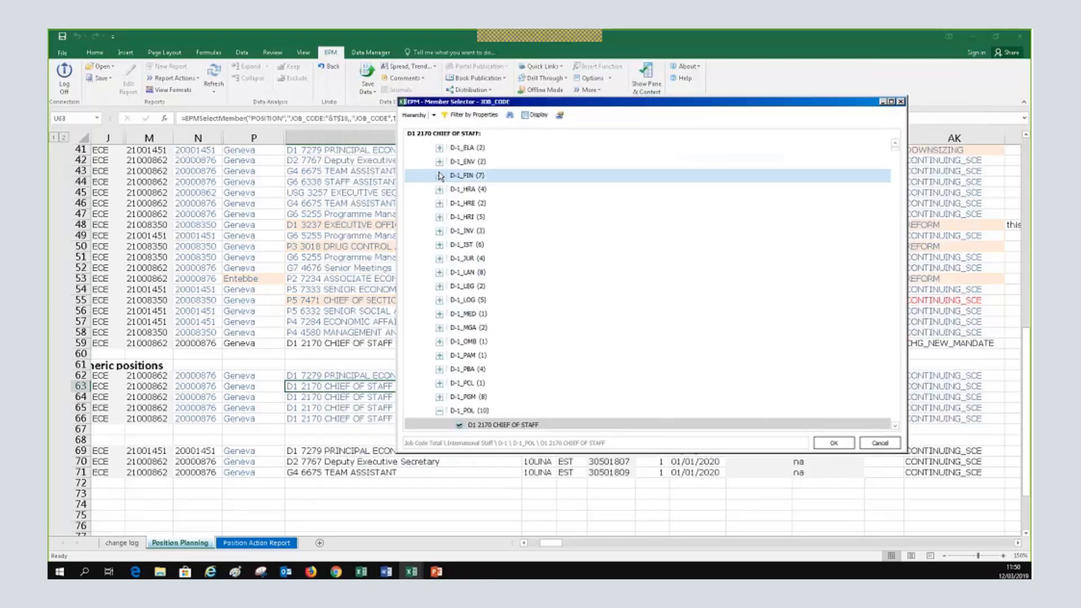
Collapse D-1_POL and pick P3 2337 CIVIL AFFAIRS OFFICER under P-3 > P-3_CIV for row 63
{"action": "scroll", "coordinate": [441, 197], "scroll_direction": "down", "scroll_amount": 5}
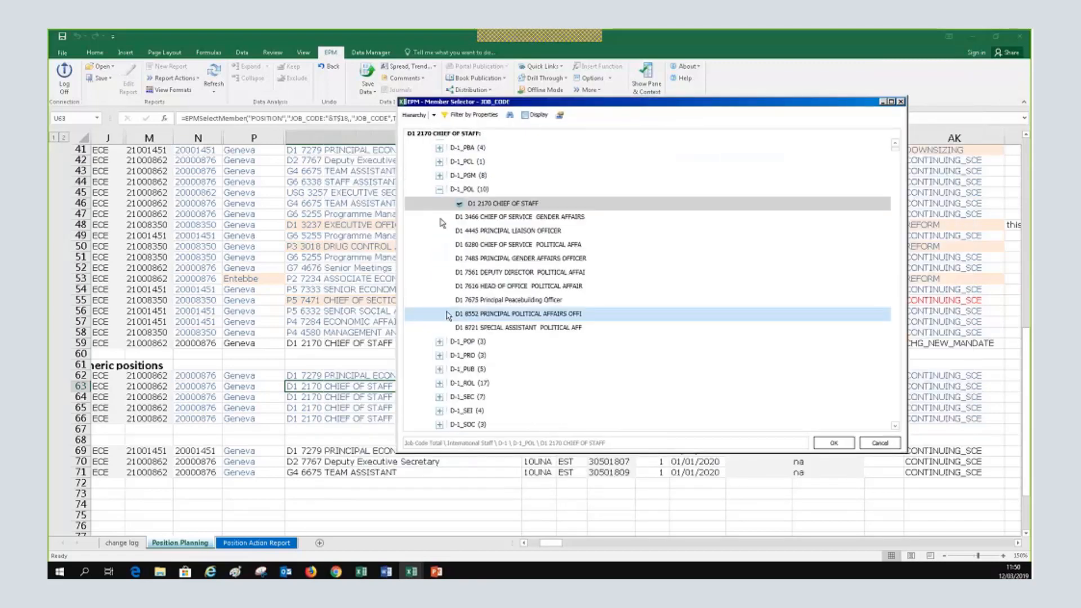
{"action": "left_click", "coordinate": [438, 193]}
{"action": "scroll", "coordinate": [438, 199], "scroll_direction": "down", "scroll_amount": 5}
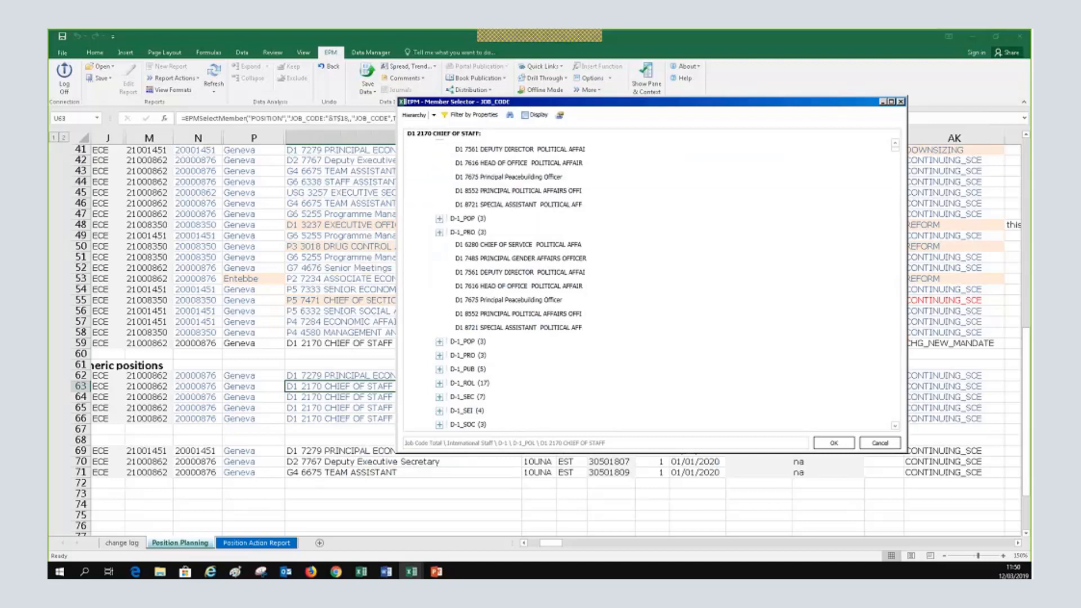
{"action": "scroll", "coordinate": [440, 242], "scroll_direction": "up", "scroll_amount": 4}
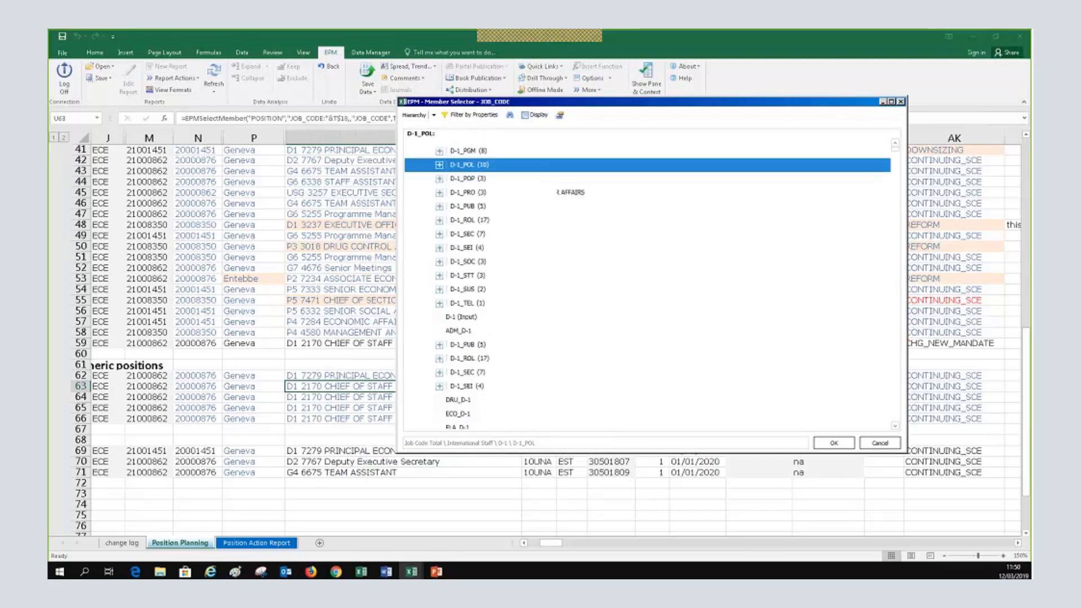
{"action": "scroll", "coordinate": [442, 363], "scroll_direction": "down", "scroll_amount": 3}
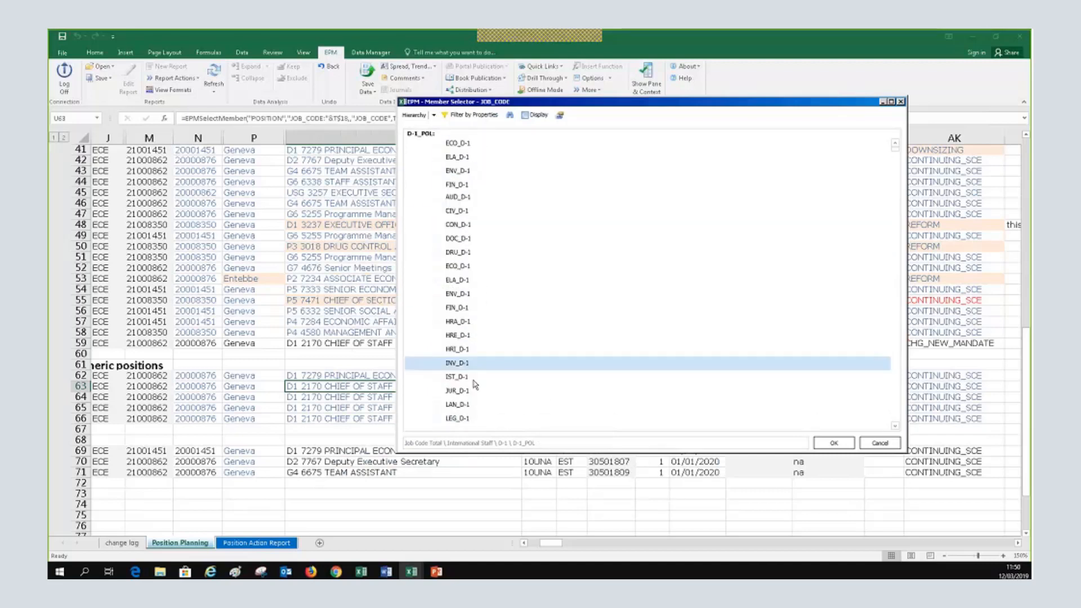
{"action": "scroll", "coordinate": [442, 363], "scroll_direction": "down", "scroll_amount": 10}
{"action": "scroll", "coordinate": [475, 384], "scroll_direction": "down", "scroll_amount": 2}
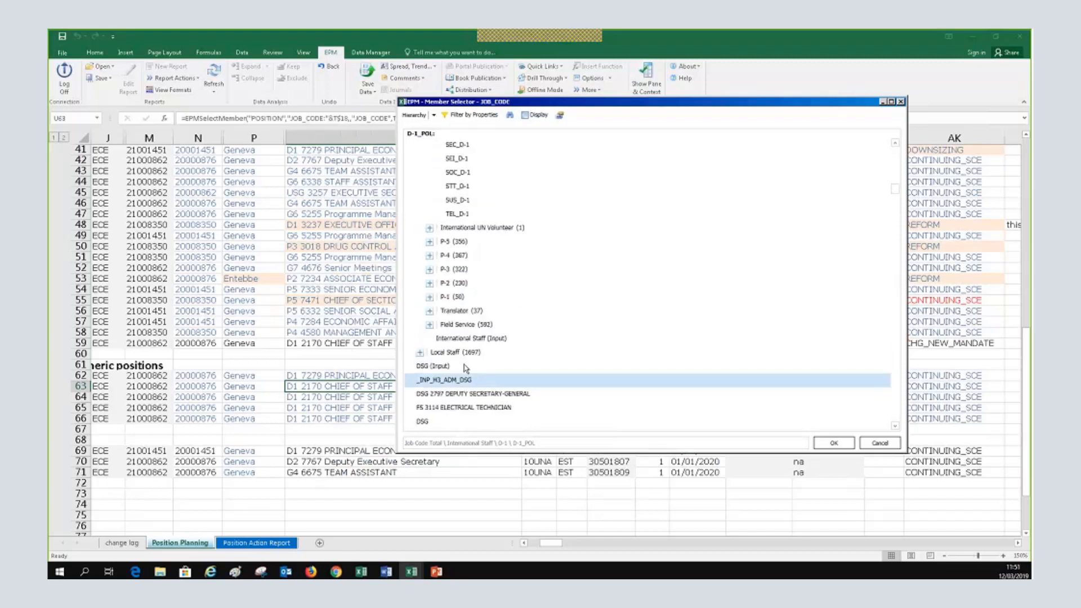
{"action": "left_click", "coordinate": [429, 270]}
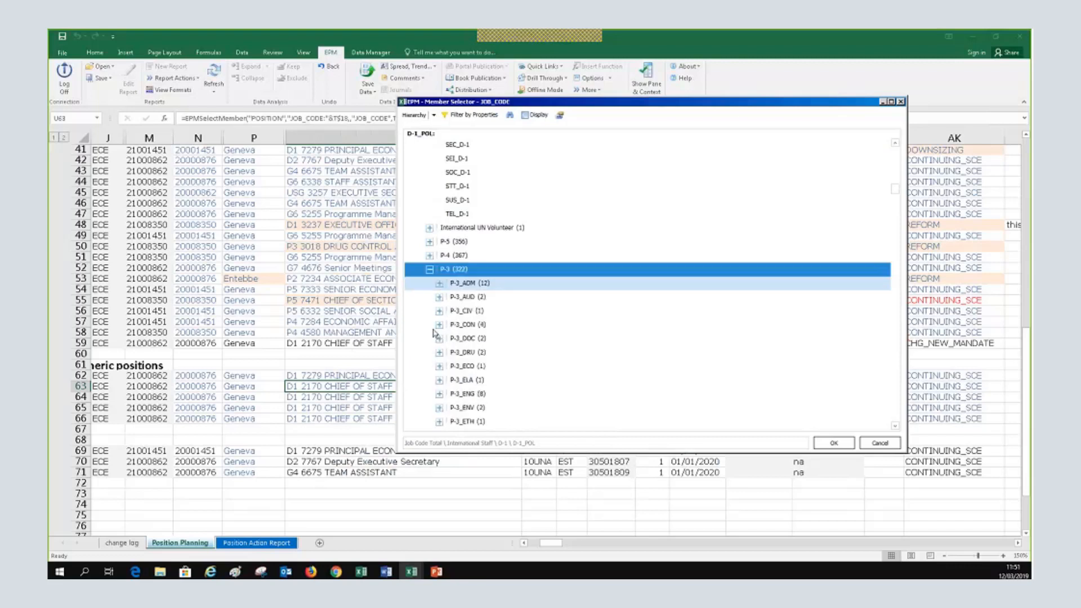
{"action": "left_click", "coordinate": [440, 311]}
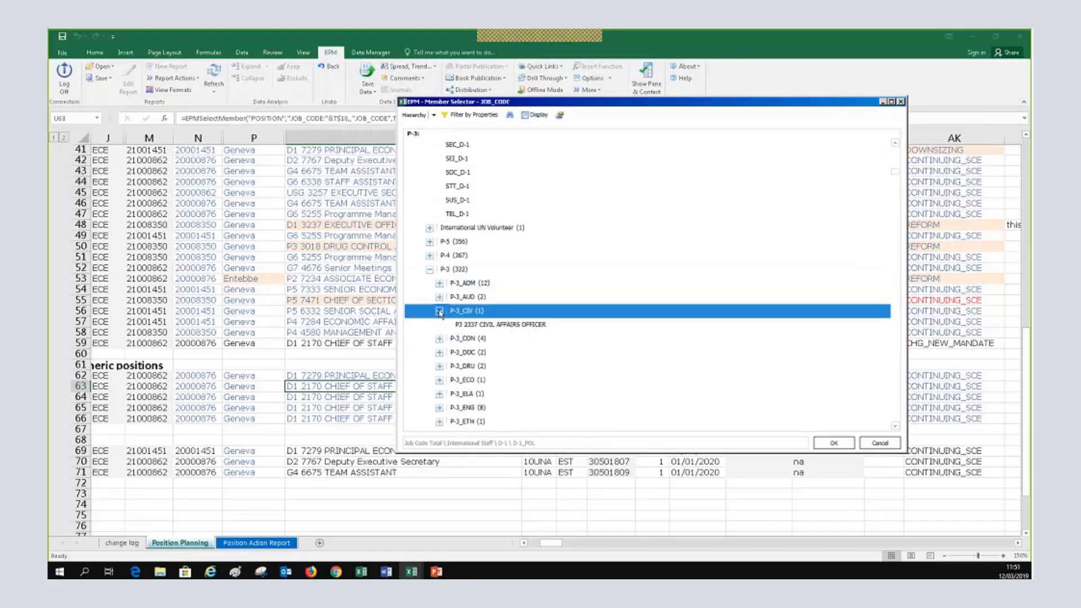
{"action": "left_click", "coordinate": [472, 326]}
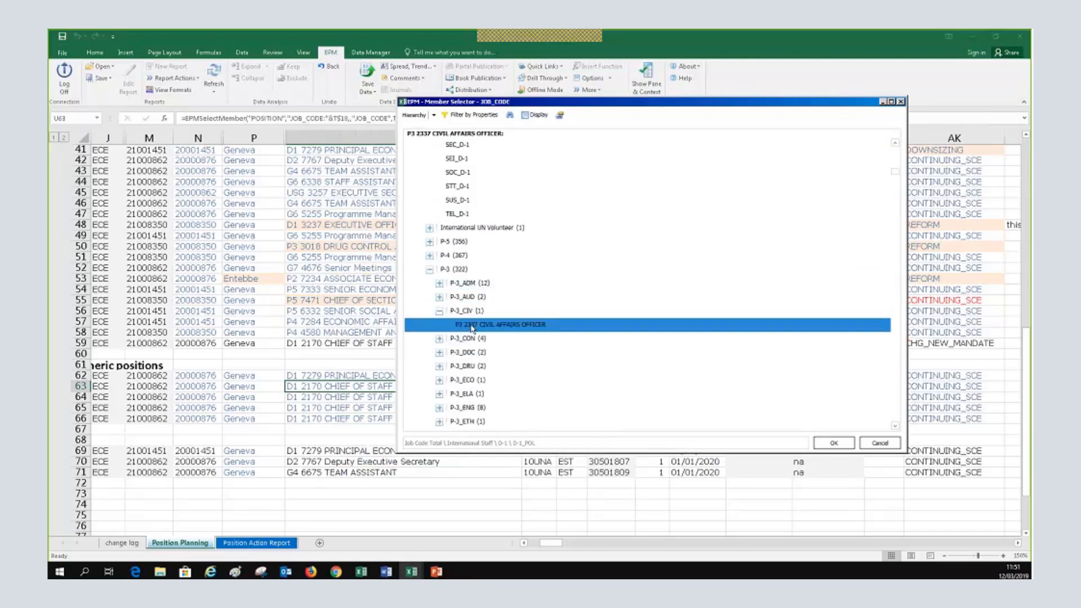
{"action": "left_click", "coordinate": [842, 444]}
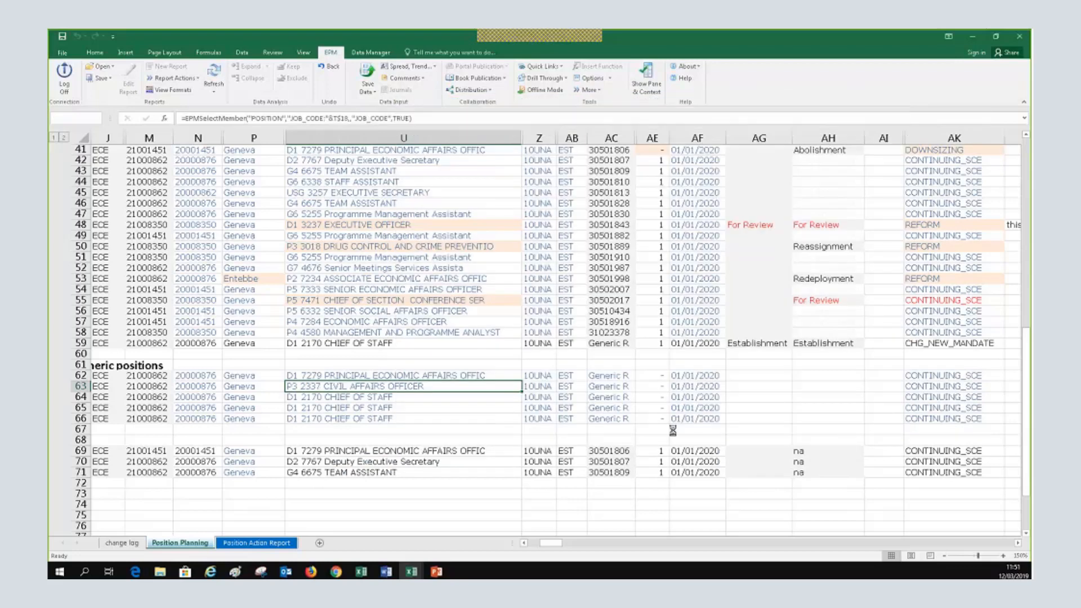
Enter a count of 2 for row 63 in AE63
{"action": "key", "text": "Right"}
{"action": "key", "text": "Right"}
{"action": "key", "text": "Right"}
{"action": "key", "text": "Right"}
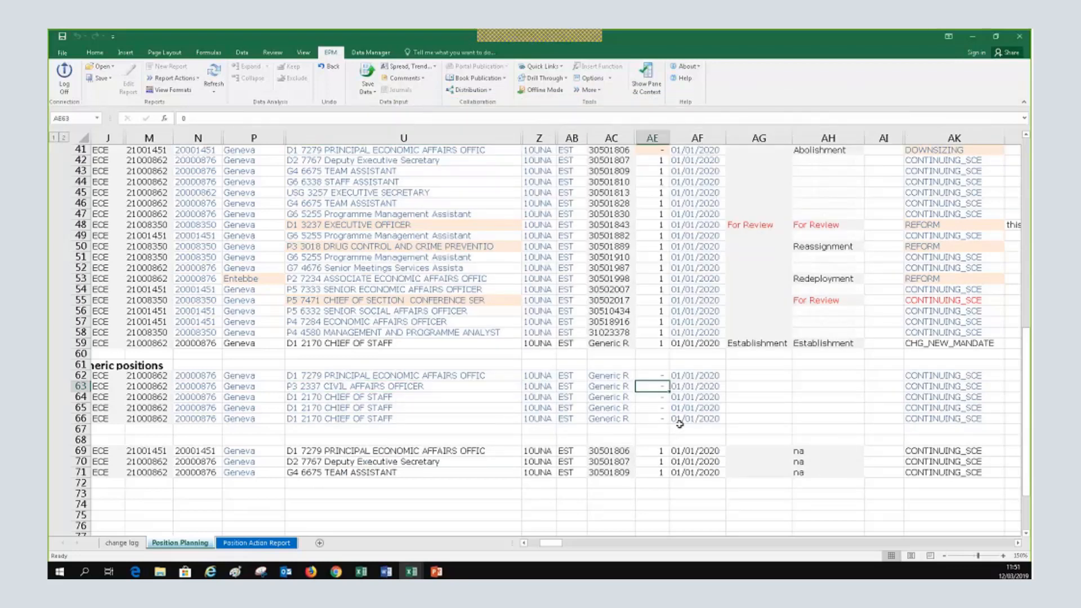
{"action": "type", "text": "2"}
{"action": "key", "text": "Return"}
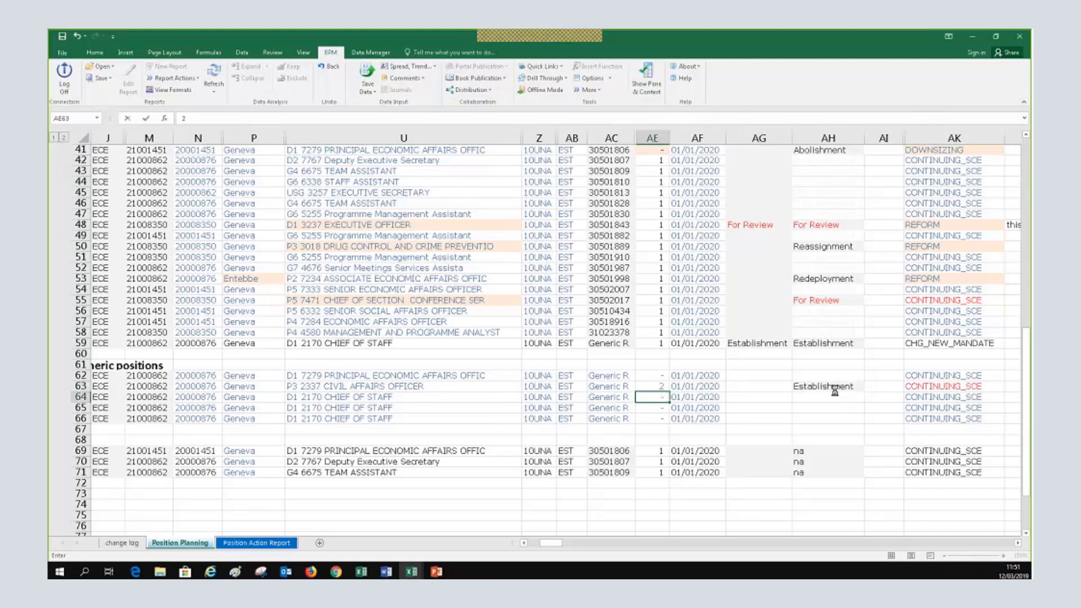
Confirm row 63's position action reads Establishment and open its Content Member Selector
{"action": "left_click", "coordinate": [832, 388]}
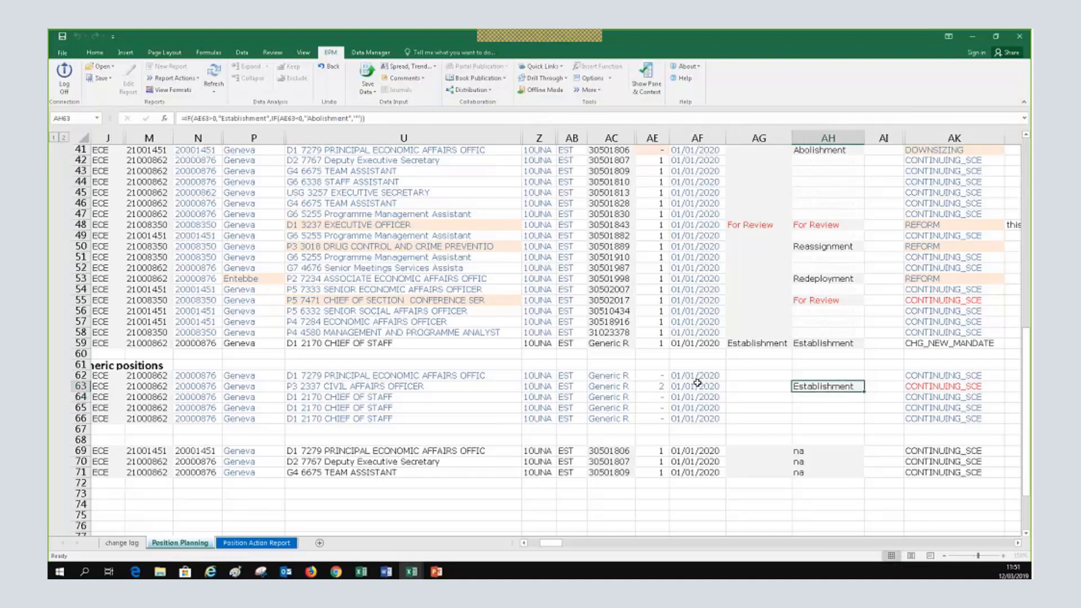
{"action": "scroll", "coordinate": [751, 316], "scroll_direction": "up", "scroll_amount": 1}
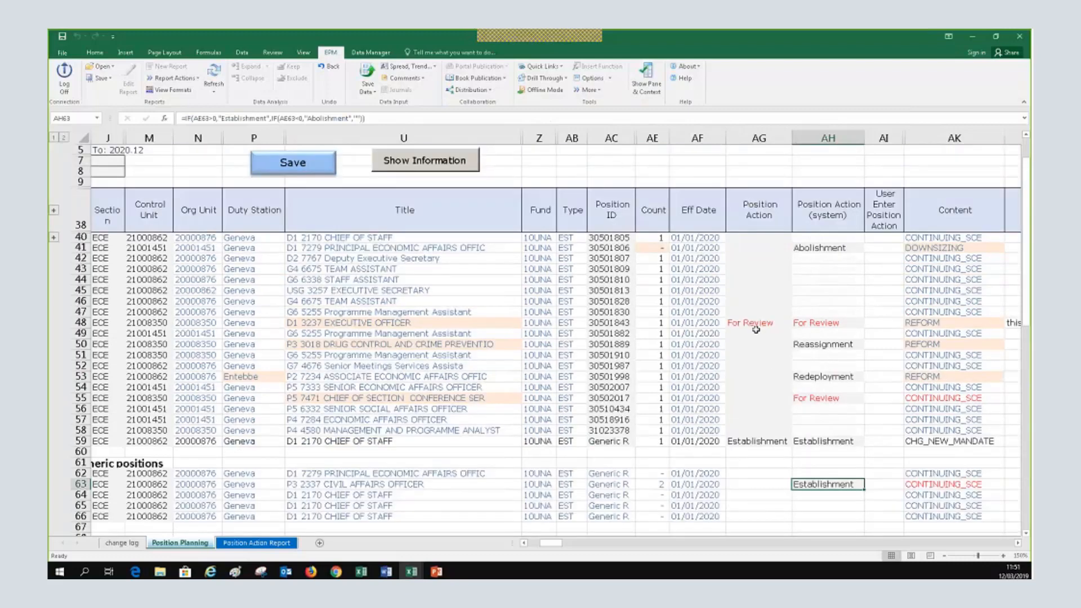
{"action": "scroll", "coordinate": [755, 329], "scroll_direction": "down", "scroll_amount": 1}
{"action": "left_click", "coordinate": [955, 441]}
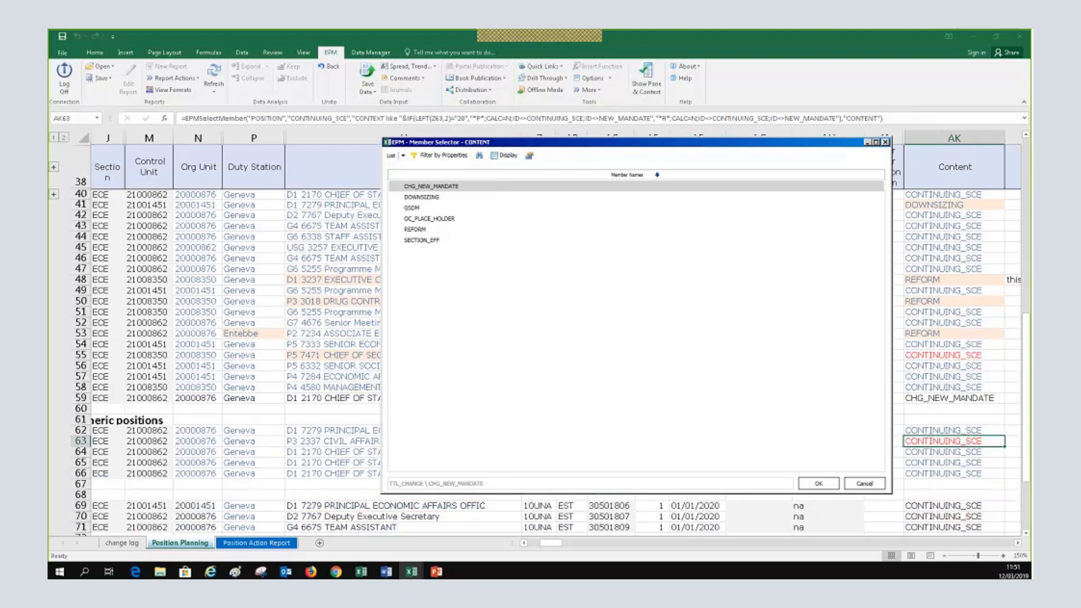
Choose REFORM as row 63's Content in AK63, then recheck its Establishment action
{"action": "left_click", "coordinate": [813, 479]}
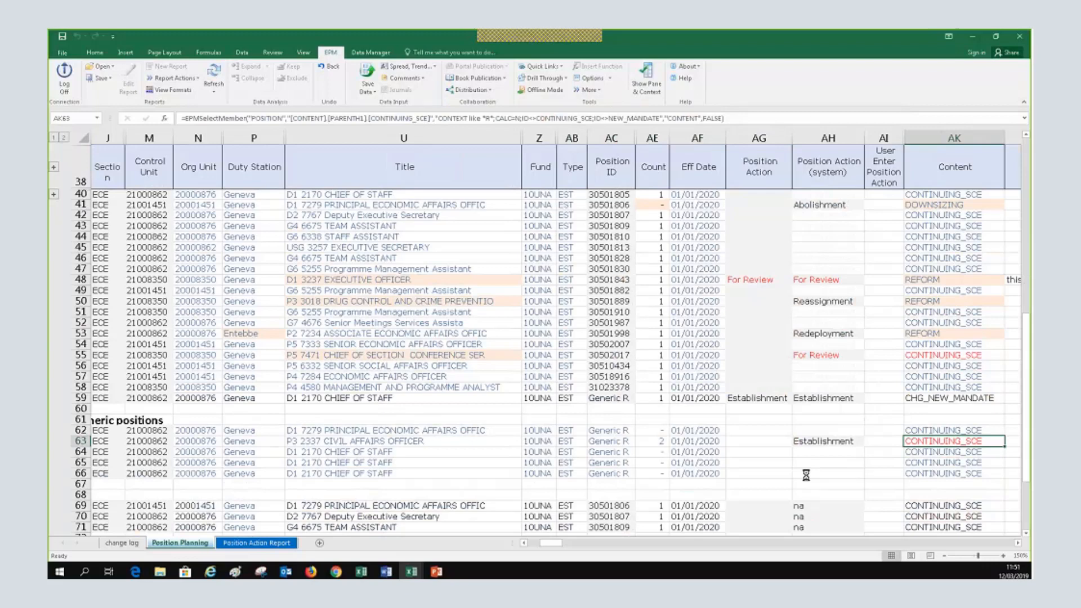
{"action": "left_click", "coordinate": [1018, 544]}
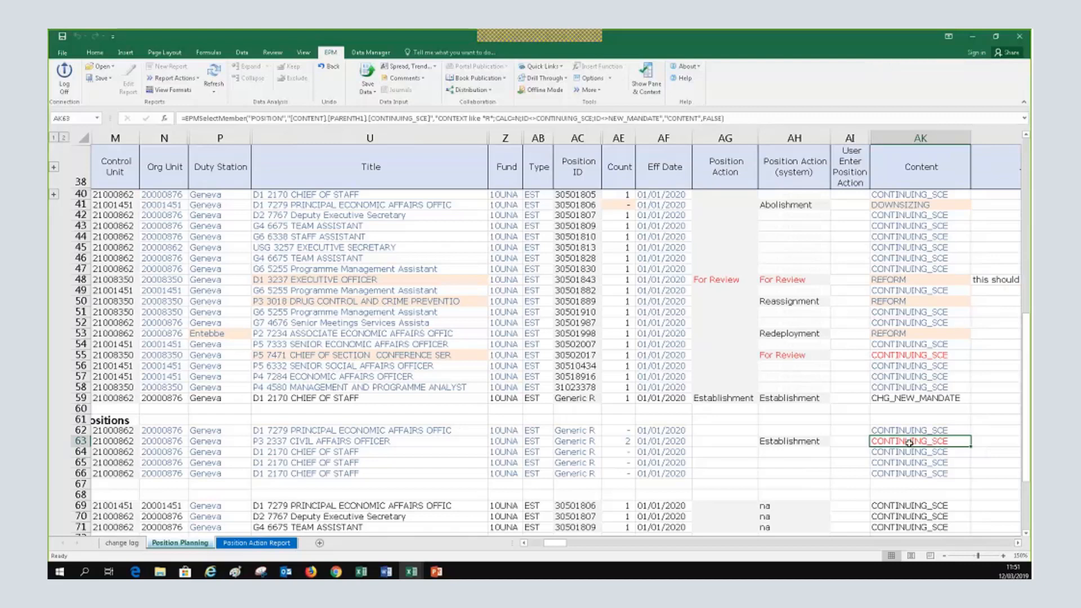
{"action": "double_click", "coordinate": [908, 443]}
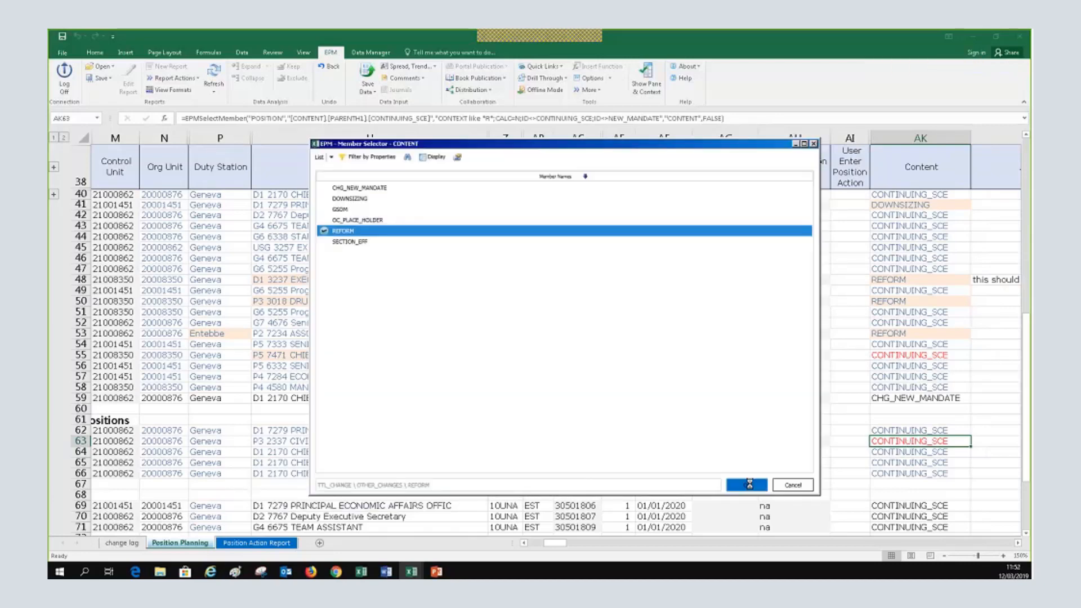
{"action": "left_click", "coordinate": [747, 484]}
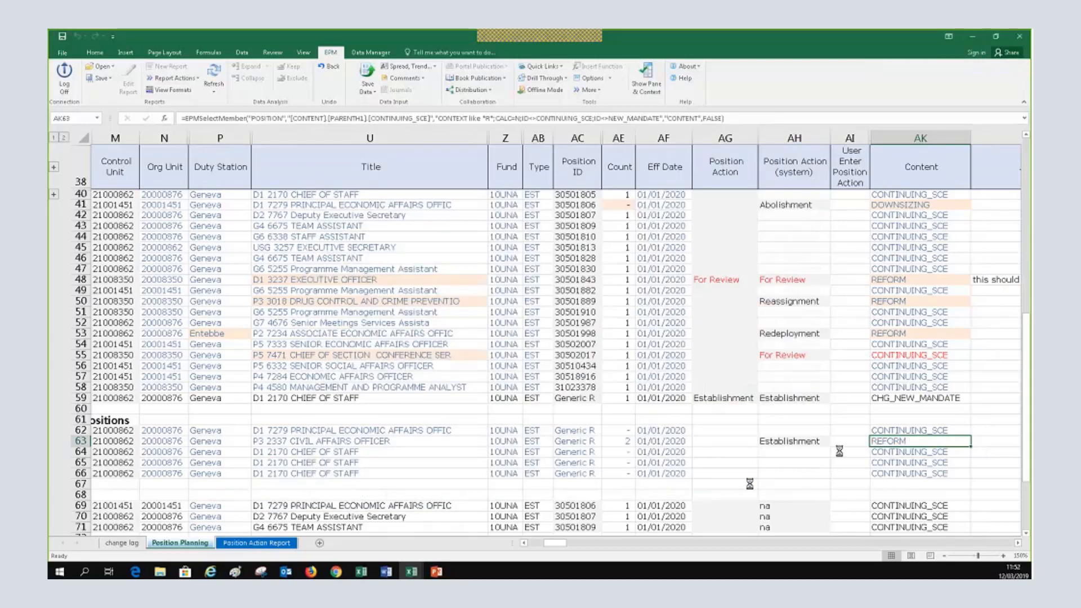
{"action": "left_click", "coordinate": [773, 441]}
{"action": "left_click", "coordinate": [628, 442]}
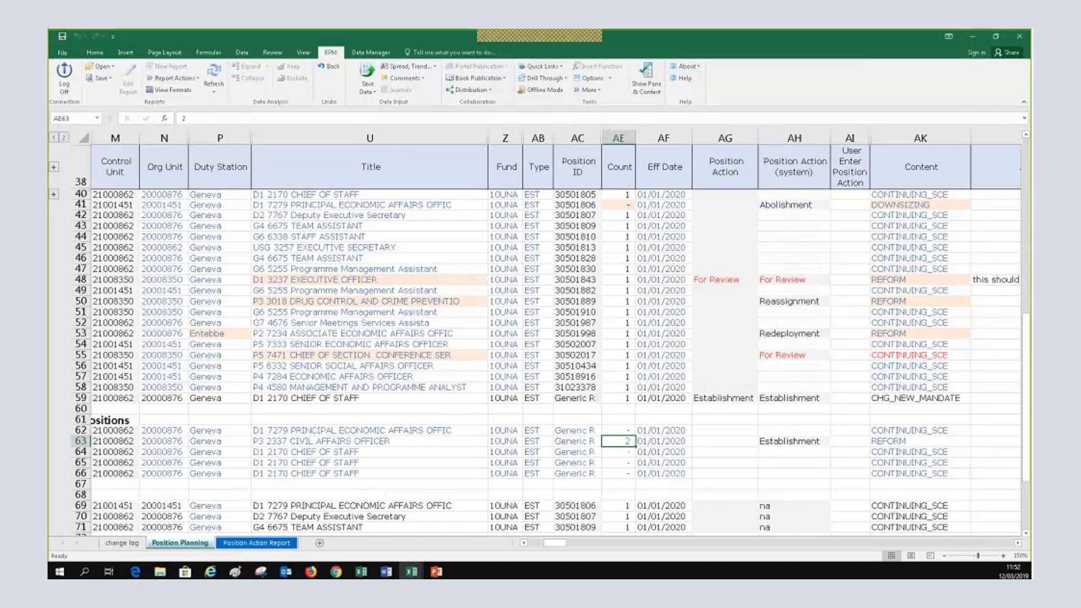
{"action": "left_click", "coordinate": [524, 544]}
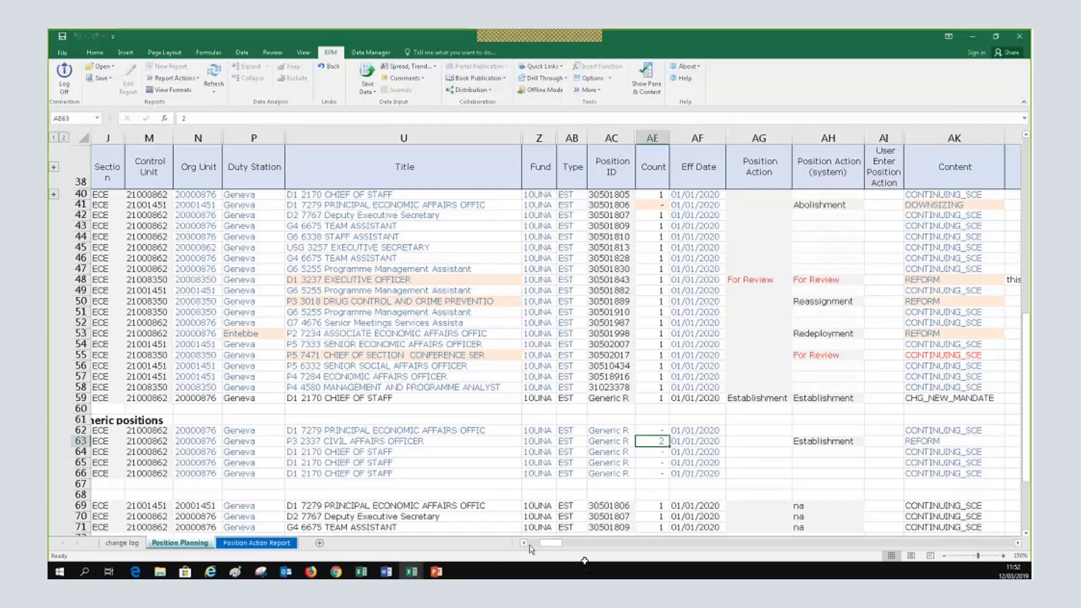
{"action": "left_click", "coordinate": [527, 545]}
{"action": "left_click", "coordinate": [527, 545]}
{"action": "left_click", "coordinate": [527, 544]}
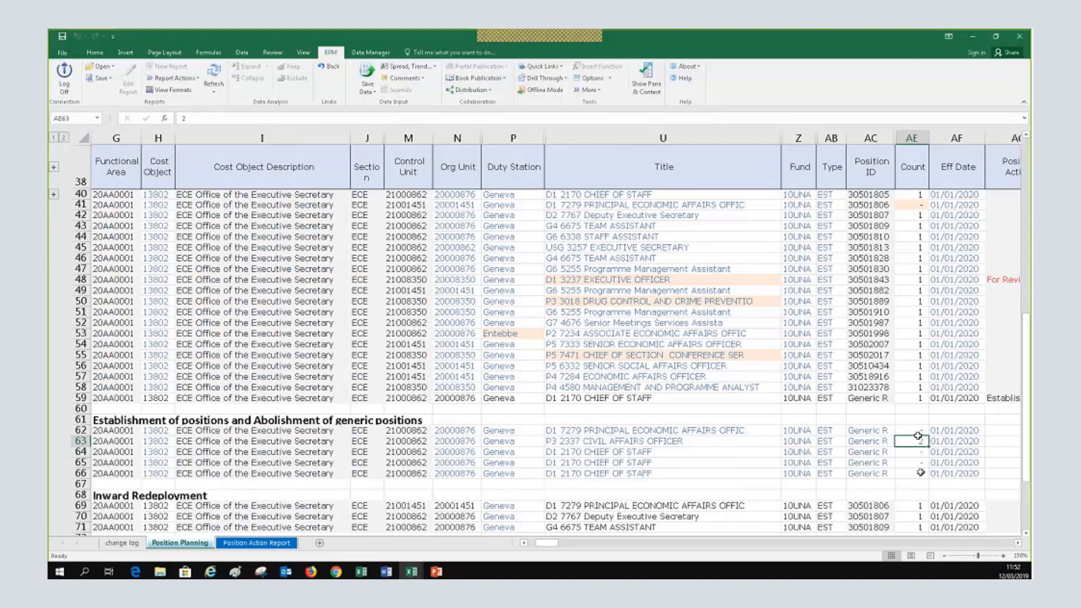
{"action": "left_click", "coordinate": [915, 475]}
{"action": "key", "text": "Up"}
{"action": "key", "text": "Up"}
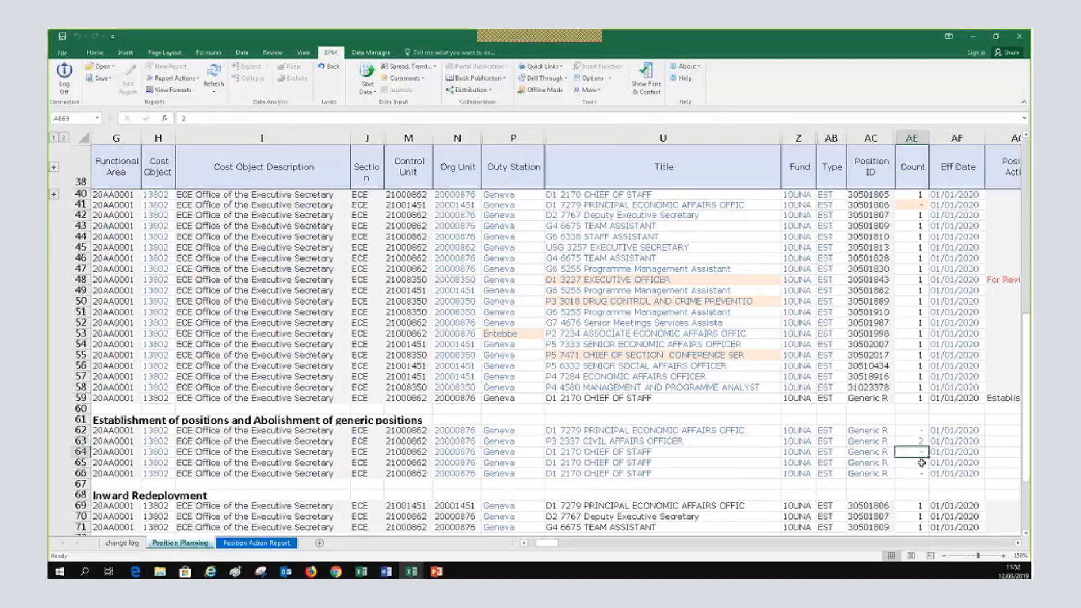
{"action": "left_click", "coordinate": [921, 473]}
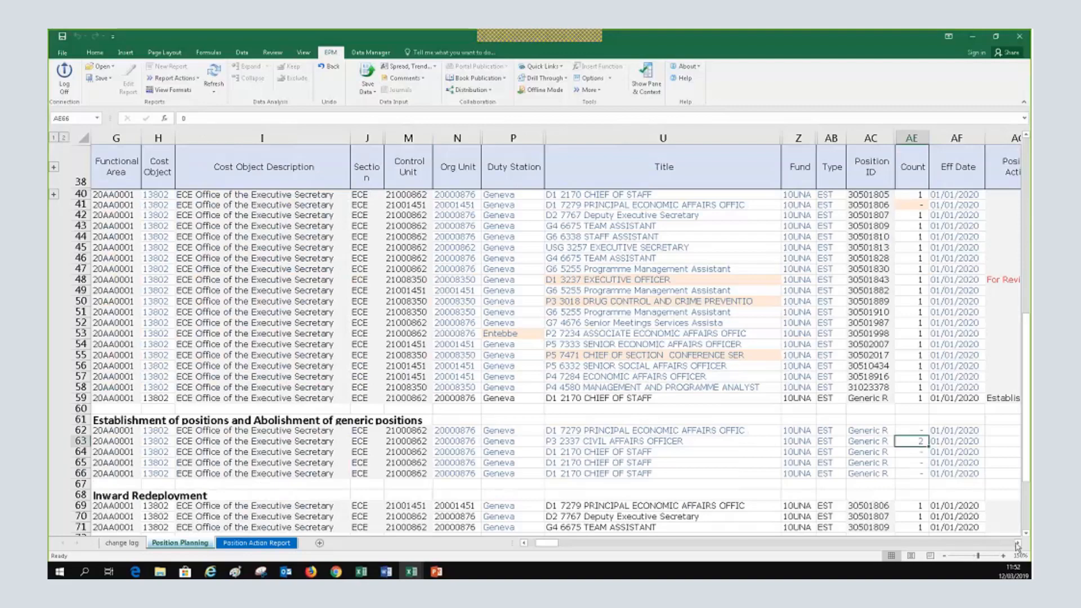
{"action": "left_click", "coordinate": [1017, 544]}
{"action": "left_click", "coordinate": [1017, 544]}
{"action": "left_click", "coordinate": [1017, 545]}
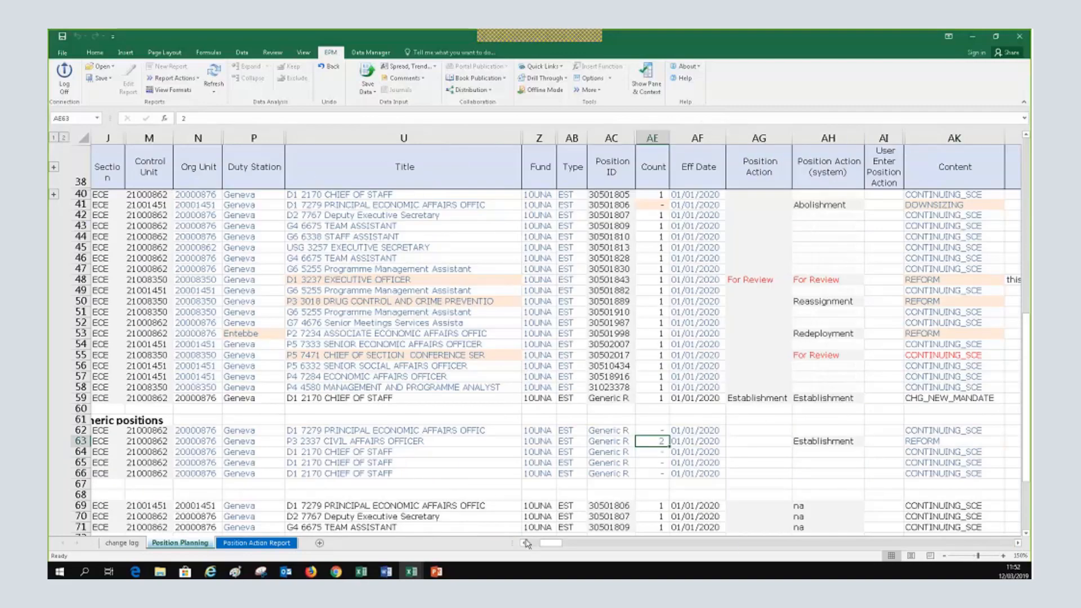
{"action": "left_click", "coordinate": [525, 544]}
{"action": "left_click", "coordinate": [525, 544]}
{"action": "left_click", "coordinate": [525, 544]}
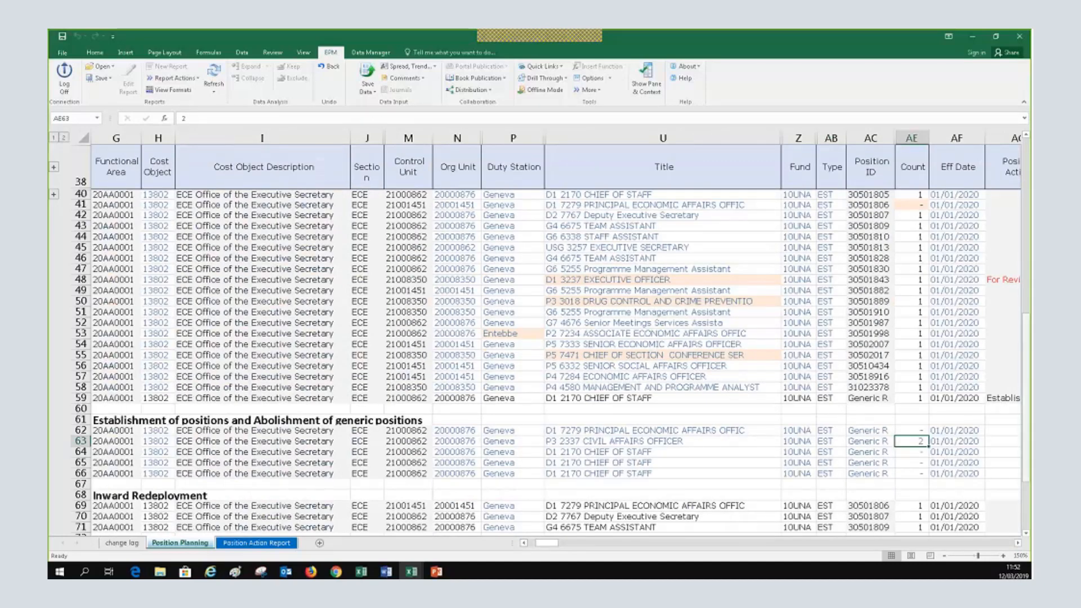
{"action": "scroll", "coordinate": [984, 447], "scroll_direction": "up", "scroll_amount": 2}
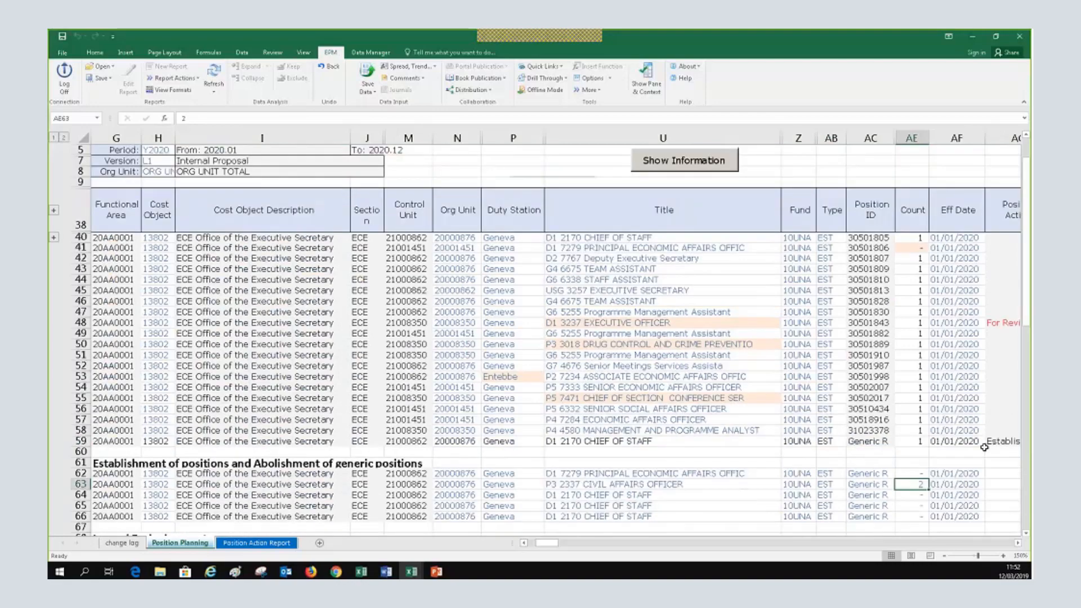
{"action": "scroll", "coordinate": [984, 447], "scroll_direction": "up", "scroll_amount": 2}
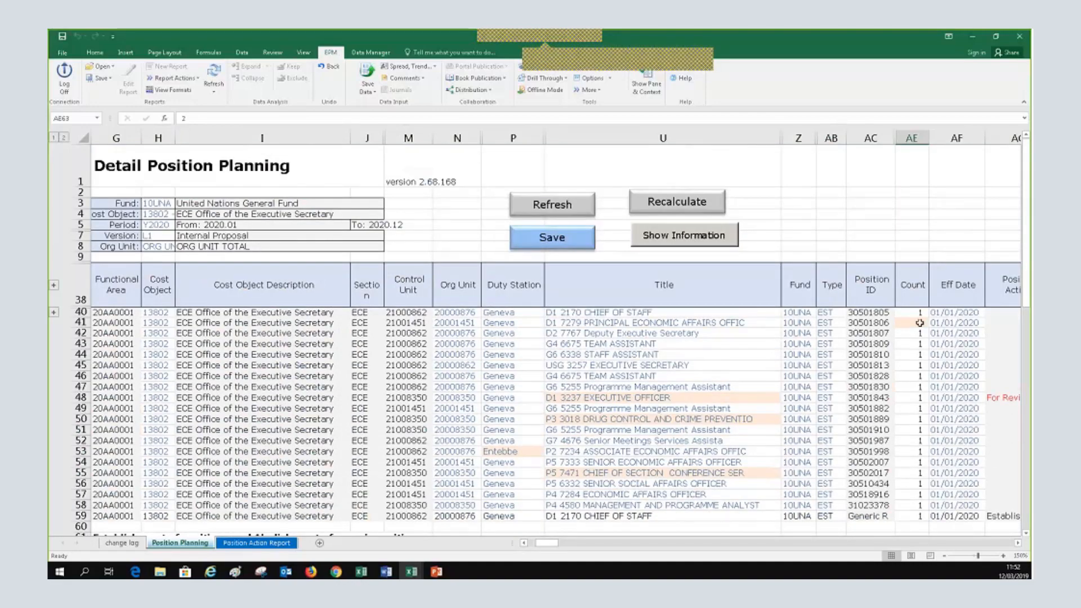
{"action": "scroll", "coordinate": [919, 322], "scroll_direction": "down", "scroll_amount": 1}
{"action": "scroll", "coordinate": [919, 409], "scroll_direction": "down", "scroll_amount": 2}
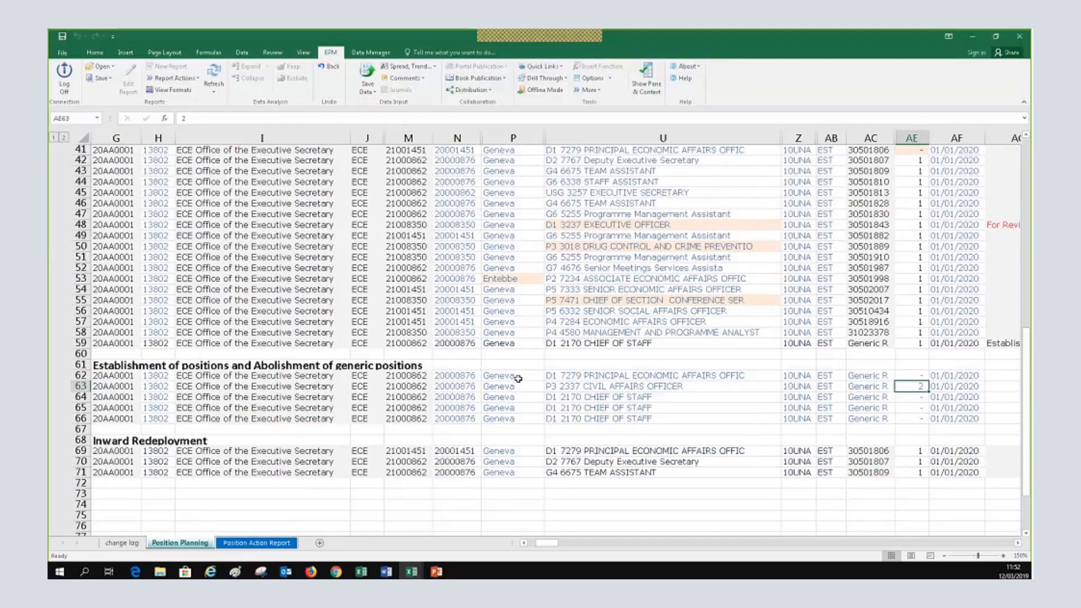
Enter a count of -1 in row 62's Count cell AE62
{"action": "left_click", "coordinate": [563, 376]}
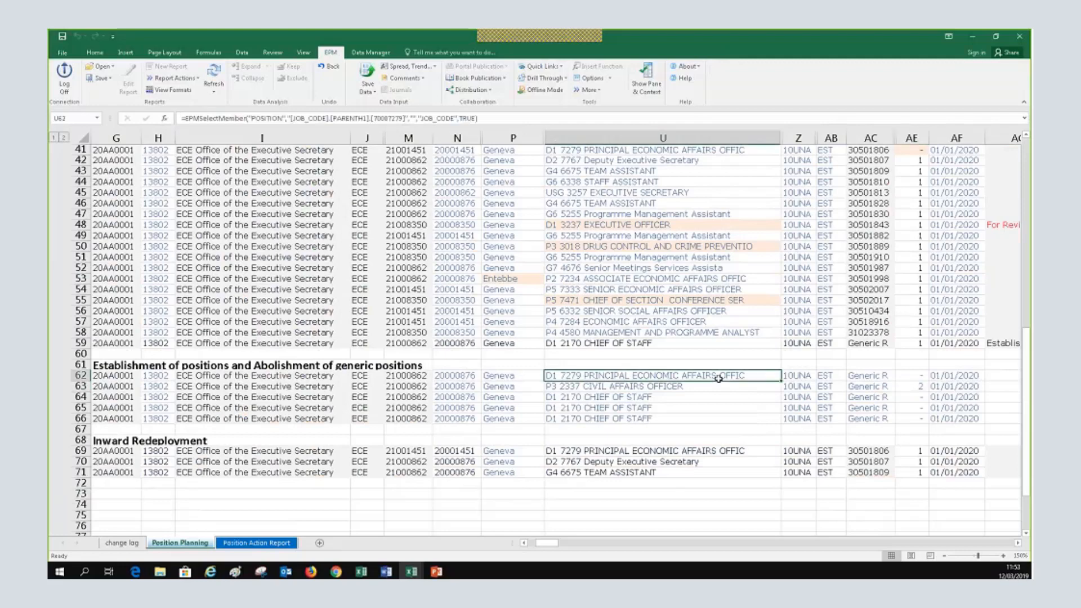
{"action": "scroll", "coordinate": [718, 378], "scroll_direction": "up", "scroll_amount": 2}
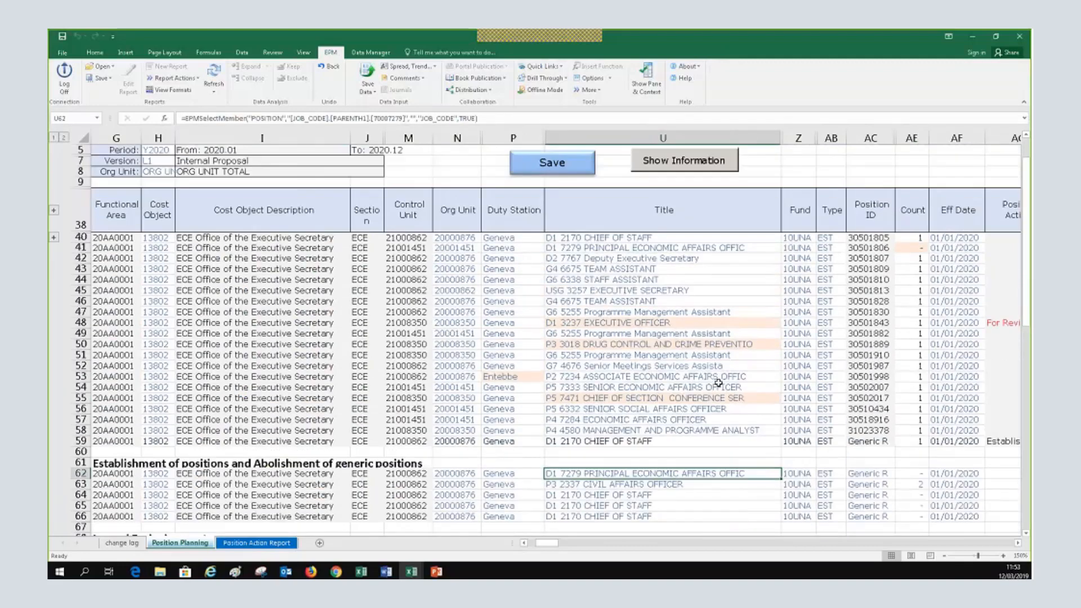
{"action": "scroll", "coordinate": [900, 422], "scroll_direction": "down", "scroll_amount": 2}
{"action": "left_click", "coordinate": [912, 430]}
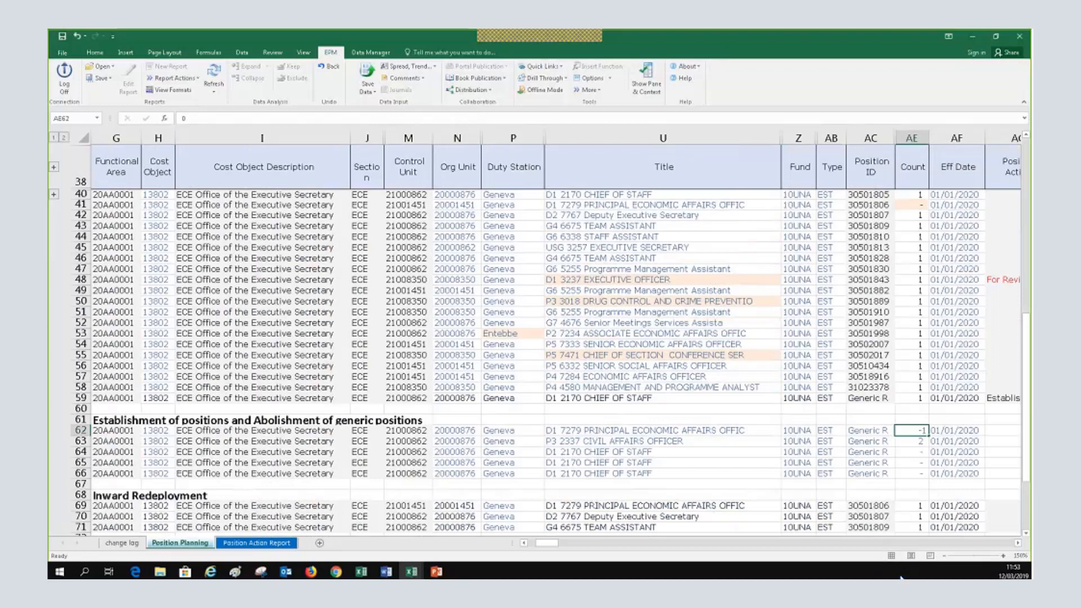
{"action": "key", "text": "Return"}
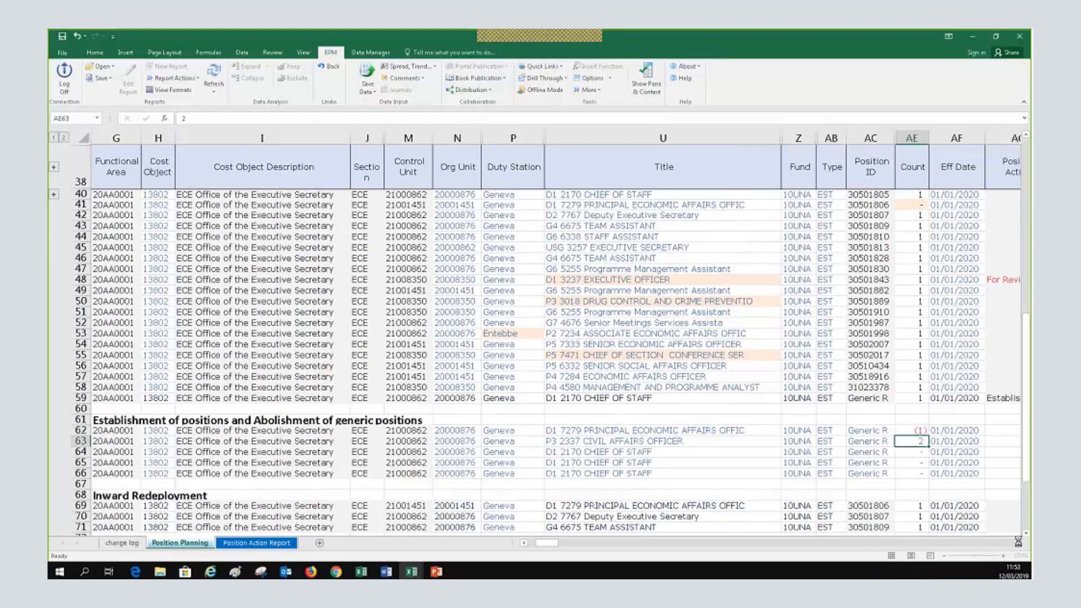
Scroll right and check that row 62's system position action shows Abolishment
{"action": "left_click", "coordinate": [1018, 544]}
{"action": "left_click", "coordinate": [1018, 544]}
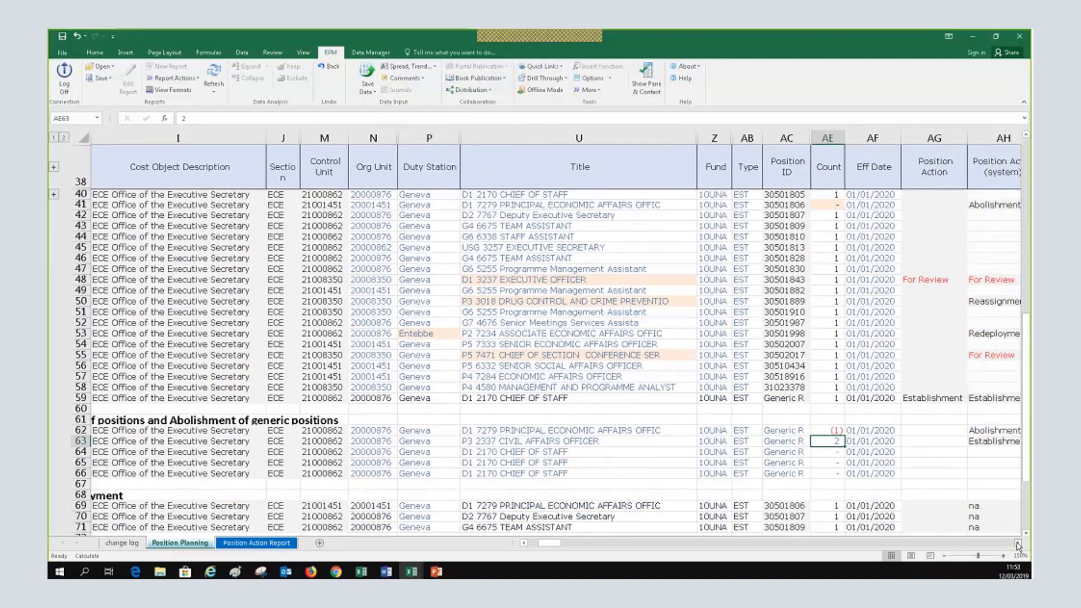
{"action": "left_click", "coordinate": [1018, 544]}
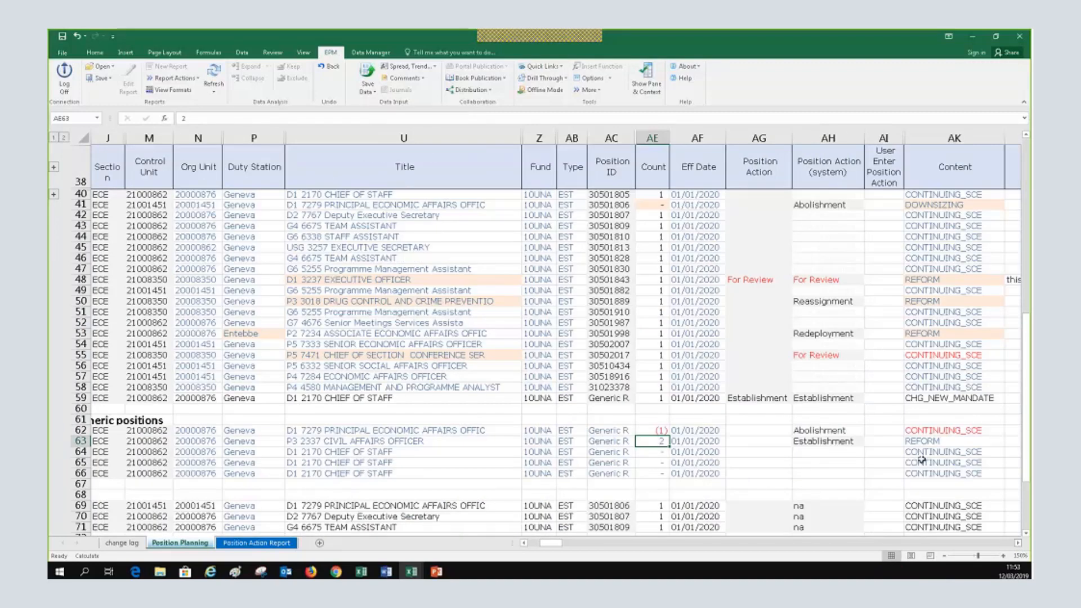
{"action": "left_click", "coordinate": [839, 440]}
{"action": "left_click", "coordinate": [660, 430]}
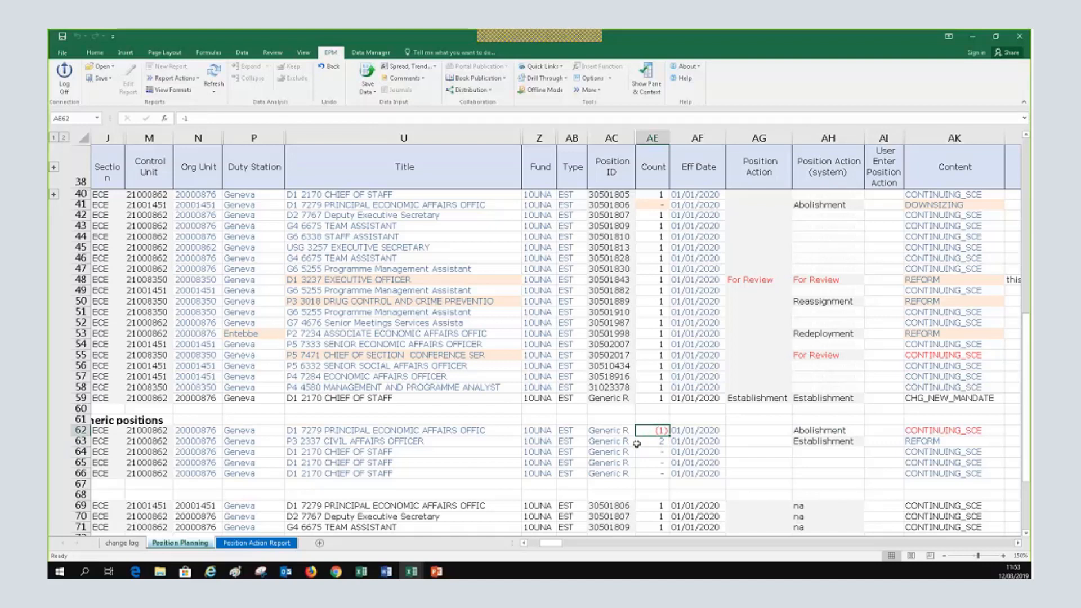
{"action": "left_click", "coordinate": [655, 443]}
{"action": "left_click", "coordinate": [945, 431]}
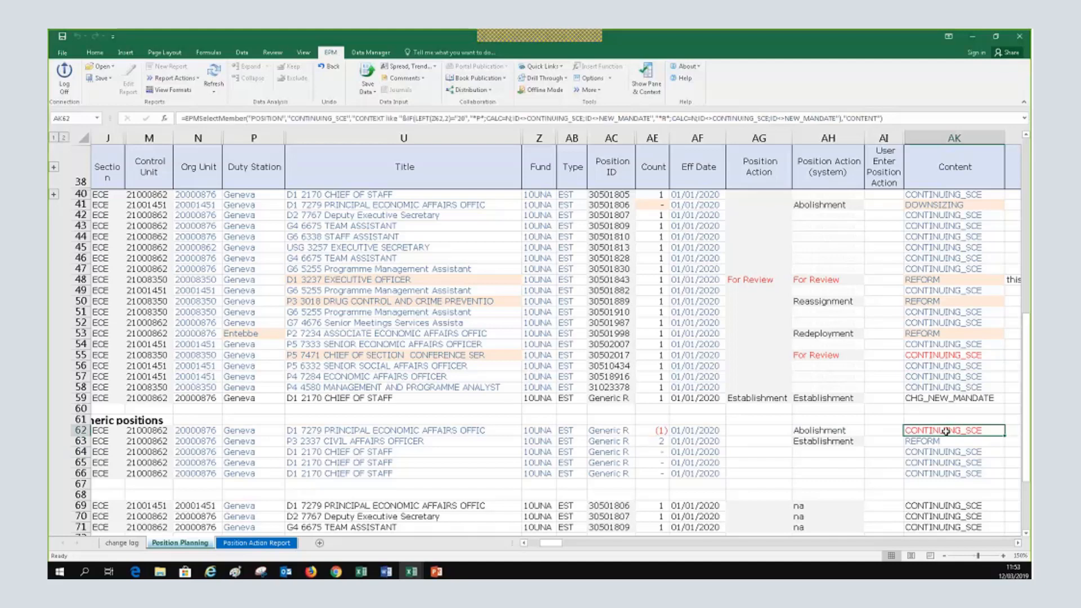
Set row 62's Content in AK62 to DOWNSIZING
{"action": "double_click", "coordinate": [946, 431]}
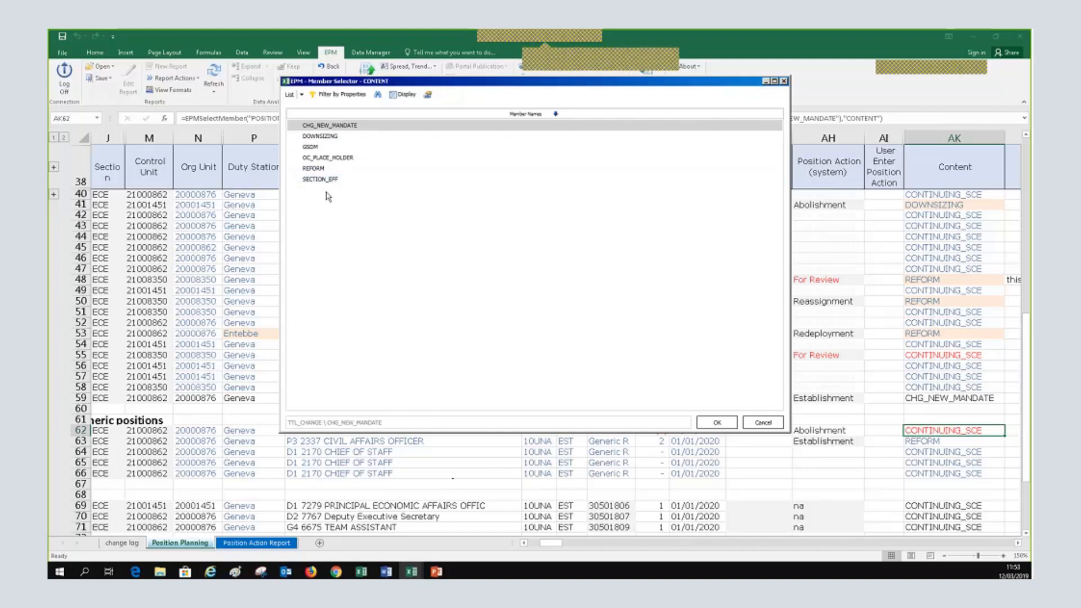
{"action": "left_click", "coordinate": [329, 136]}
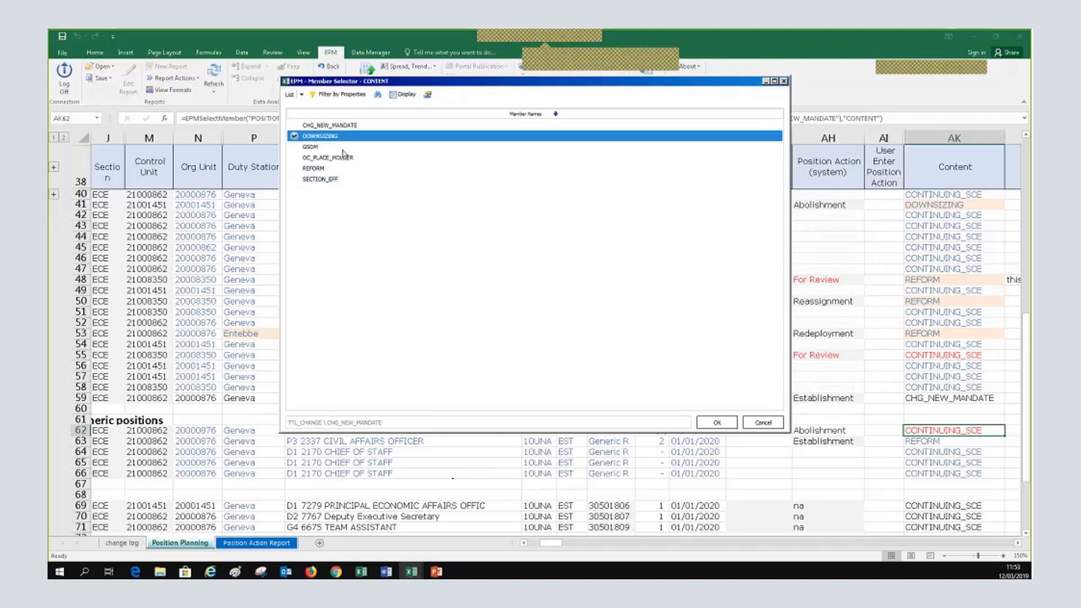
{"action": "left_click", "coordinate": [717, 422]}
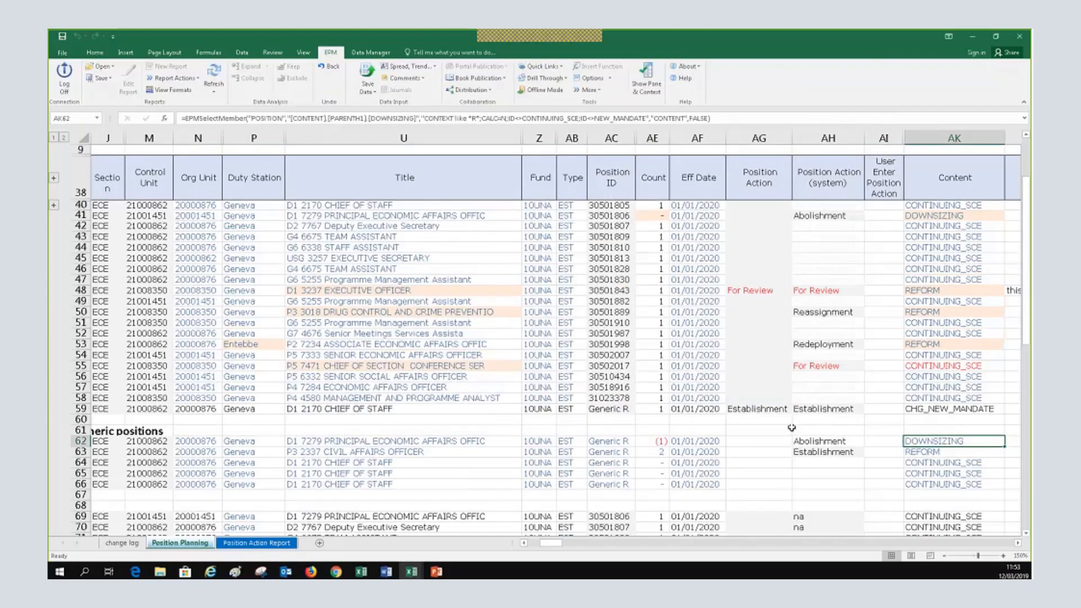
Review the Content and position action cells for rows 55, 63 and 62, then switch to PowerPoint
{"action": "left_click", "coordinate": [951, 366]}
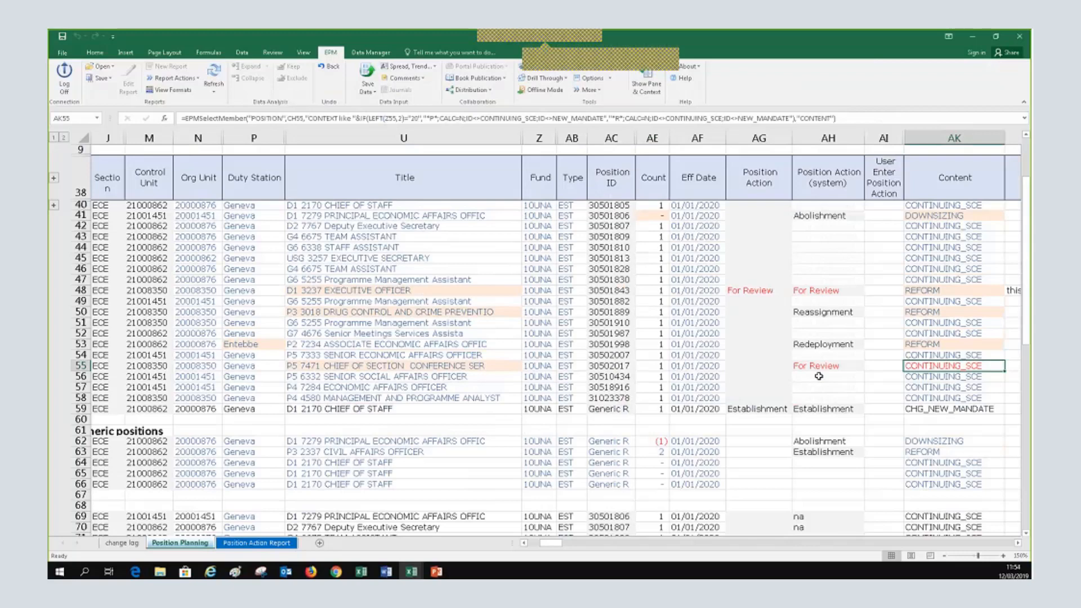
{"action": "left_click", "coordinate": [843, 451]}
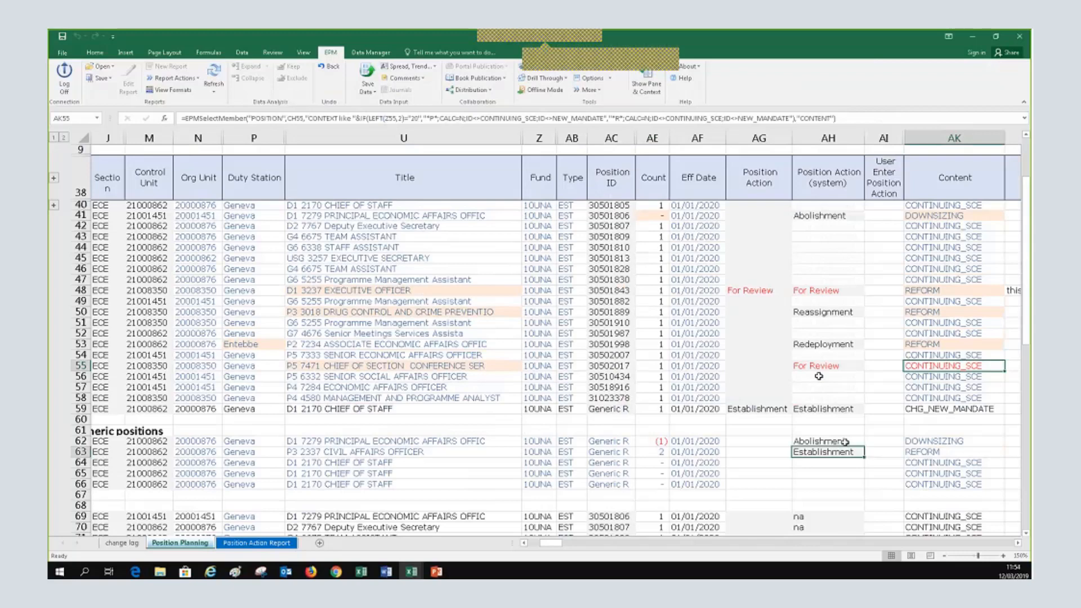
{"action": "left_click", "coordinate": [839, 442]}
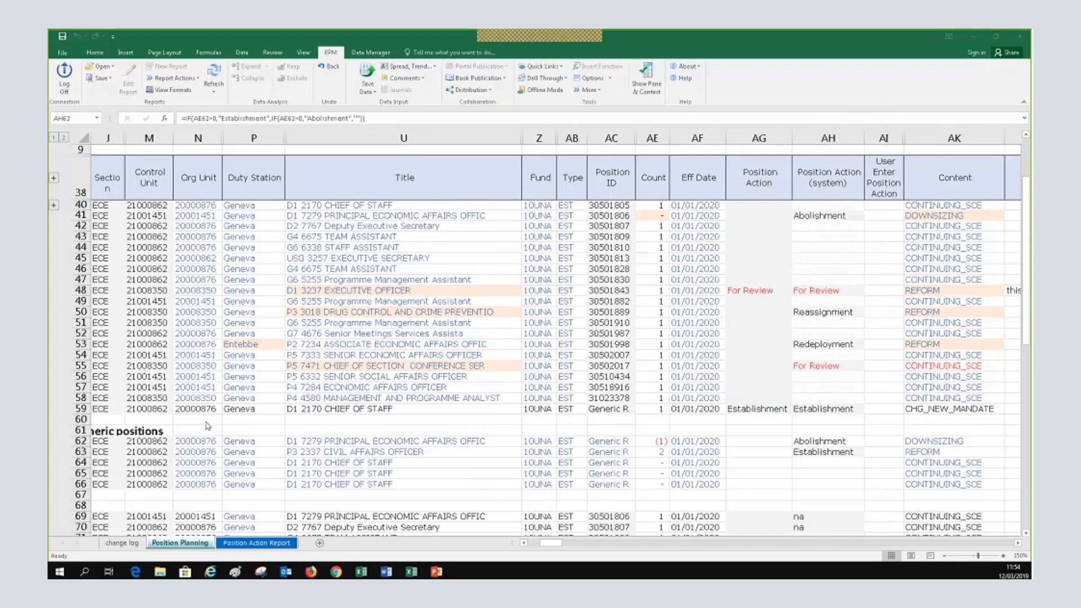
{"action": "key", "text": "alt+Tab"}
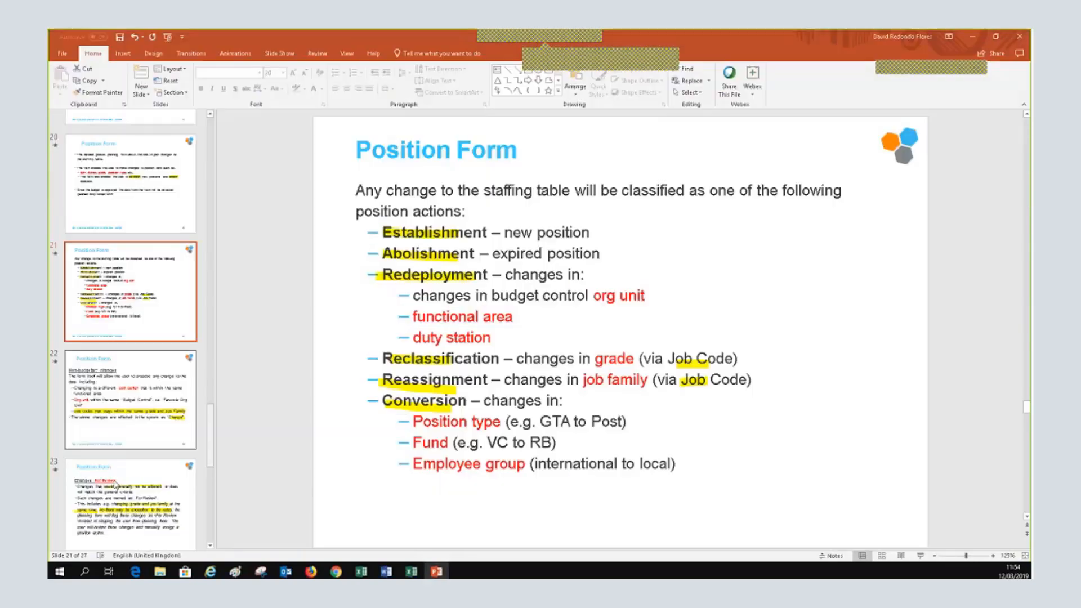
Show slide 23 'Changes For Review', then return to the Excel planning form
{"action": "scroll", "coordinate": [116, 463], "scroll_direction": "down", "scroll_amount": 1}
{"action": "left_click", "coordinate": [115, 463]}
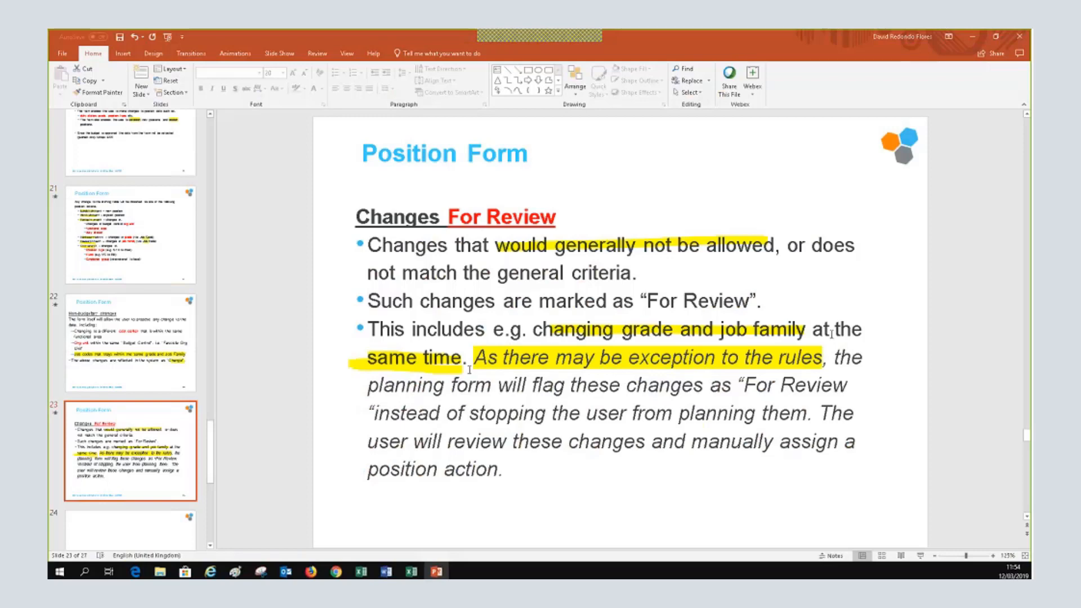
{"action": "key", "text": "alt+Tab"}
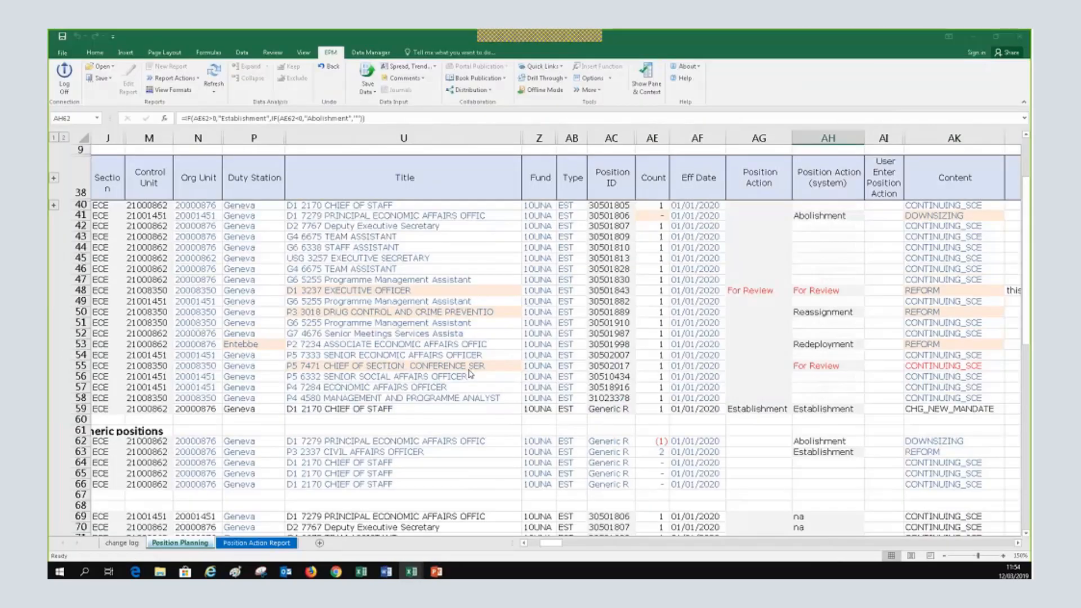
Check row 55's For Review flag and open the job-code selector for row 43's G4 6675 TEAM ASSISTANT
{"action": "left_click", "coordinate": [827, 365]}
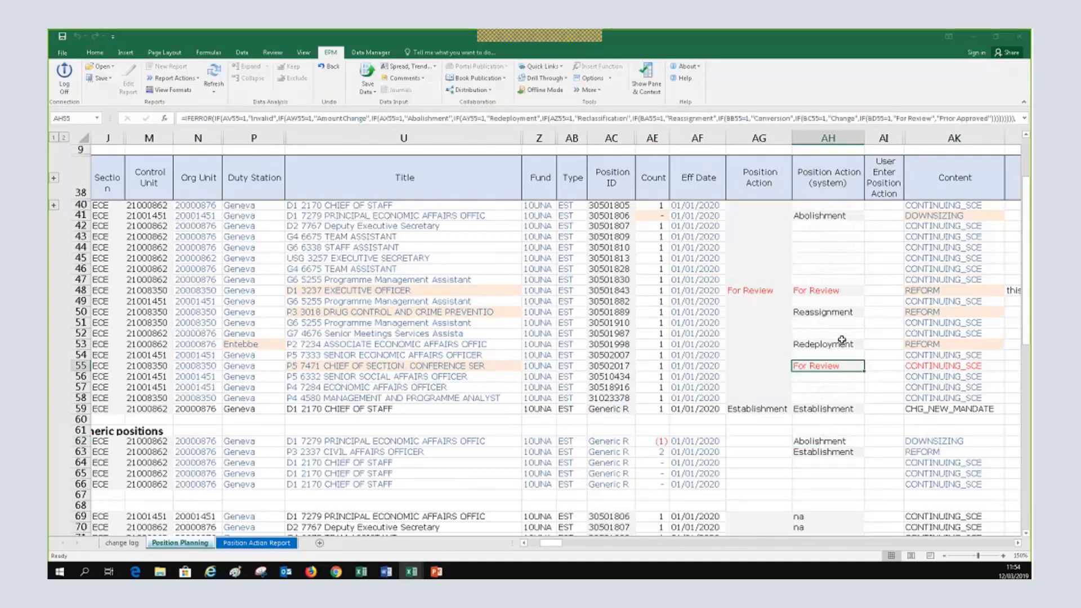
{"action": "left_click", "coordinate": [363, 237]}
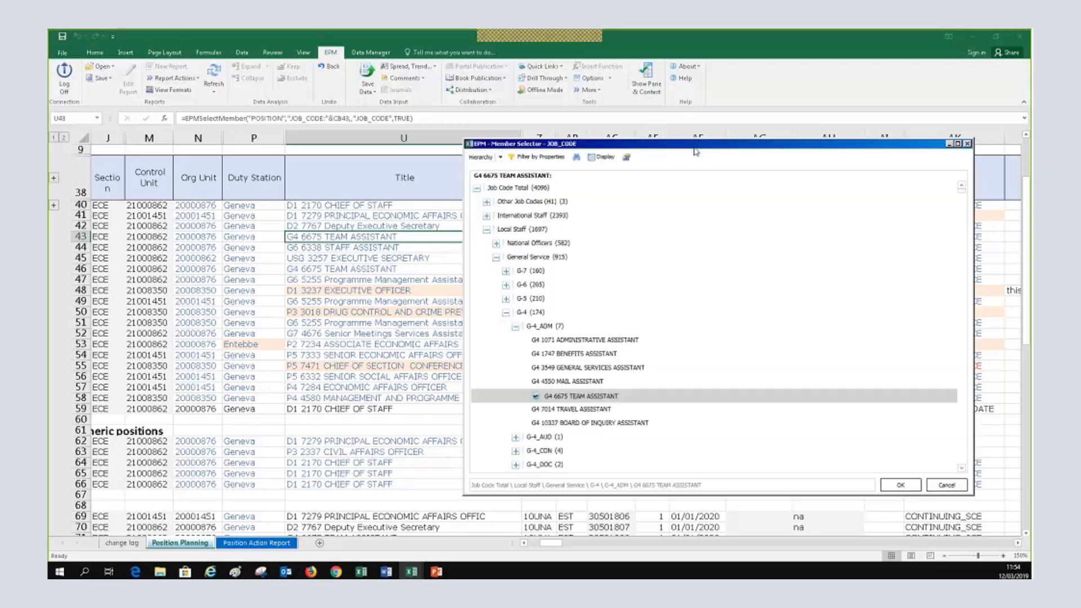
Assign row 43 job G5 1066 ADMINISTRATIVE ASSISTANT from the G-5_ADM group in the Member Selector
{"action": "left_click_drag", "start_coordinate": [694, 149], "coordinate": [546, 135]}
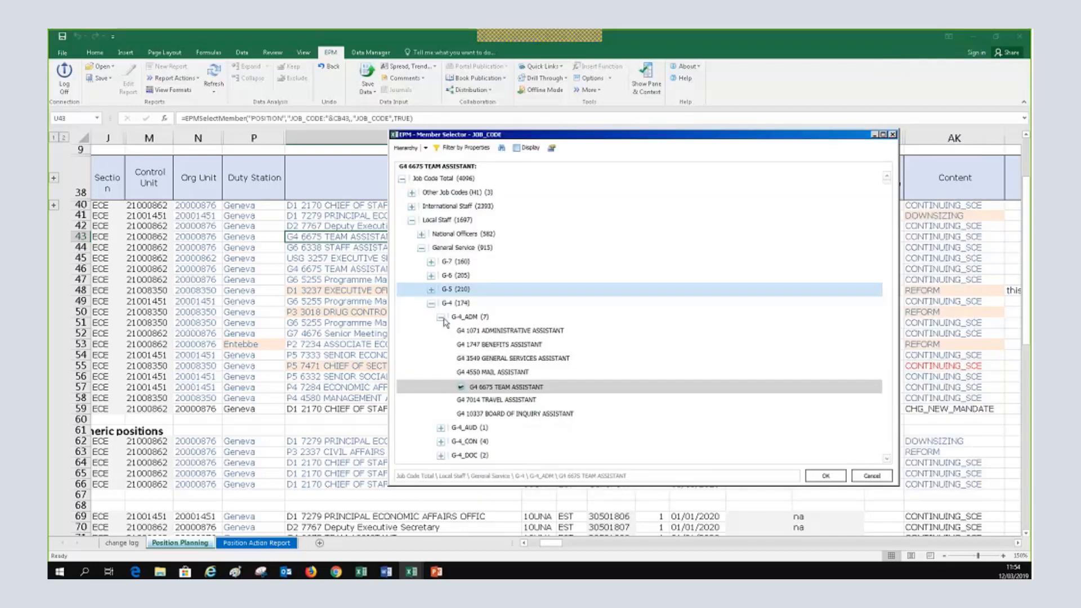
{"action": "left_click", "coordinate": [430, 305]}
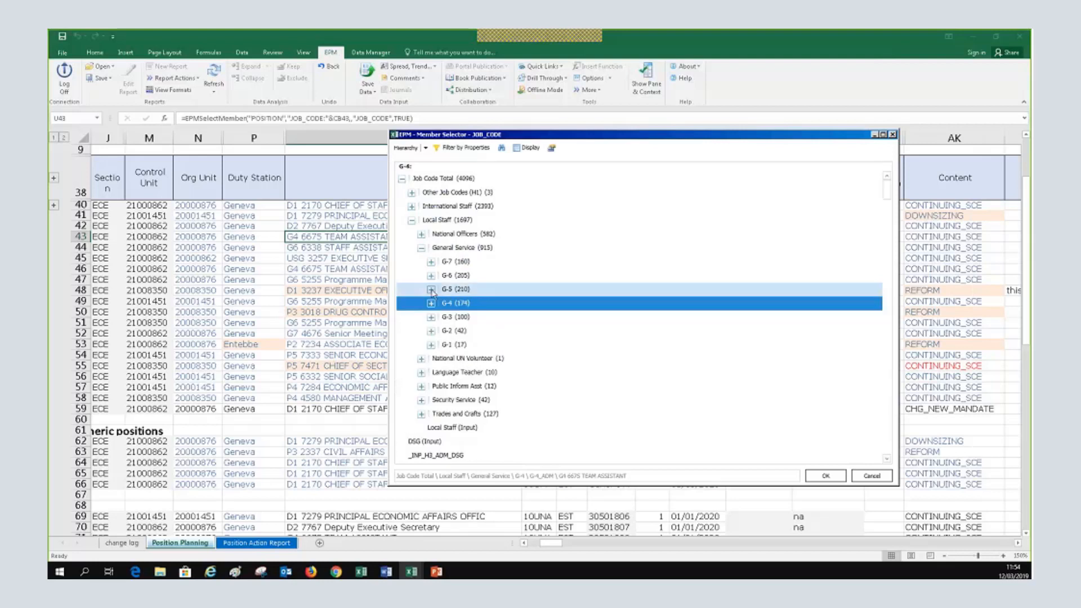
{"action": "left_click", "coordinate": [431, 290]}
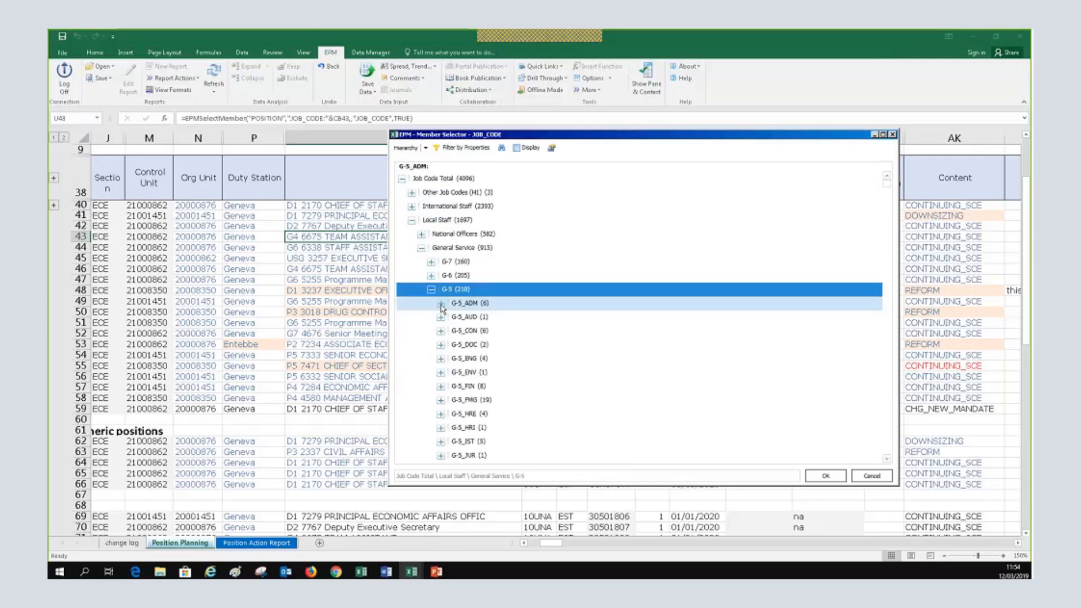
{"action": "left_click", "coordinate": [441, 304]}
{"action": "left_click", "coordinate": [495, 317]}
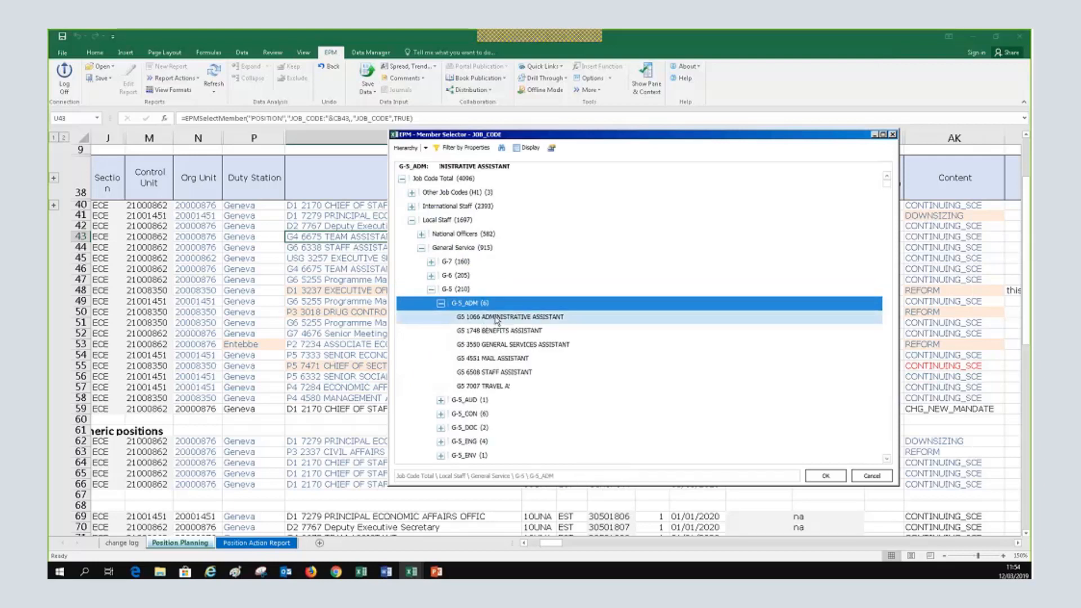
{"action": "left_click", "coordinate": [838, 479]}
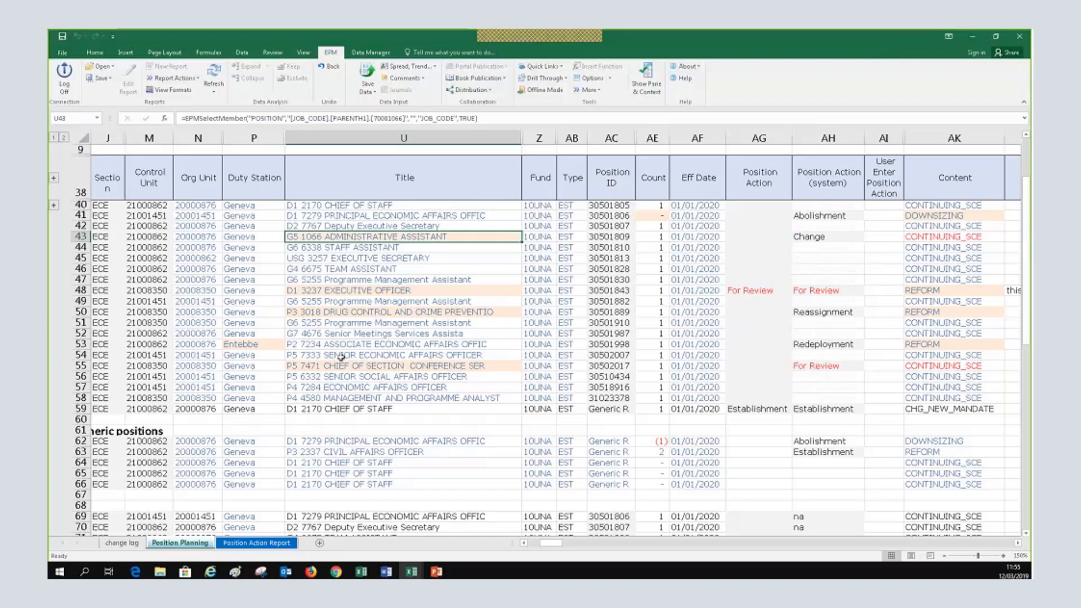
Change row 57's job code to P5 7618 CHIEF OF SECTION AUDIT under P-5 > P-5_AUD
{"action": "left_click", "coordinate": [377, 390]}
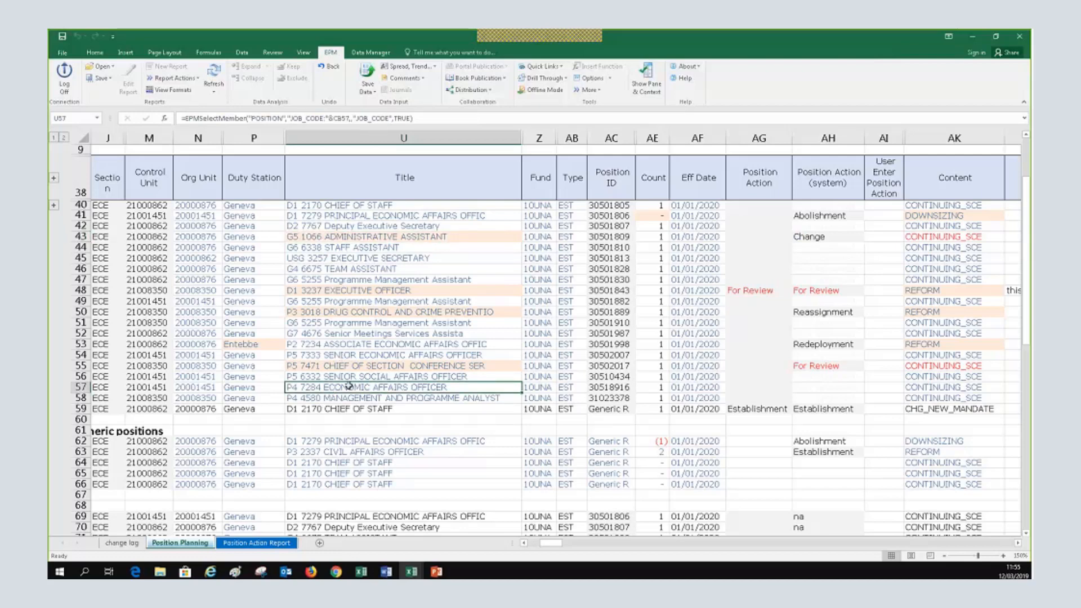
{"action": "double_click", "coordinate": [349, 386]}
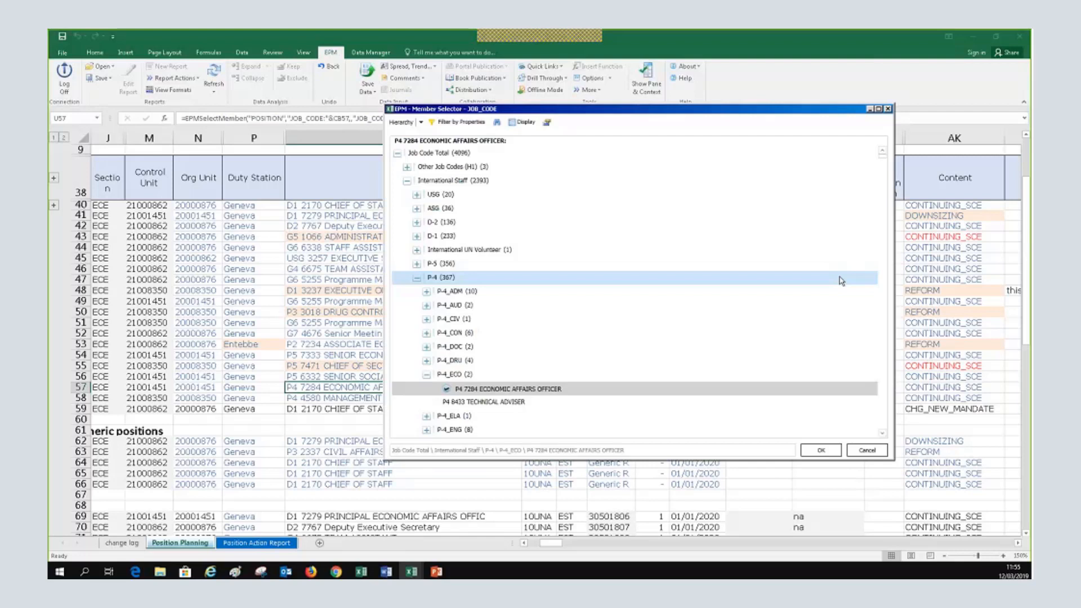
{"action": "left_click", "coordinate": [427, 375]}
{"action": "left_click", "coordinate": [417, 278]}
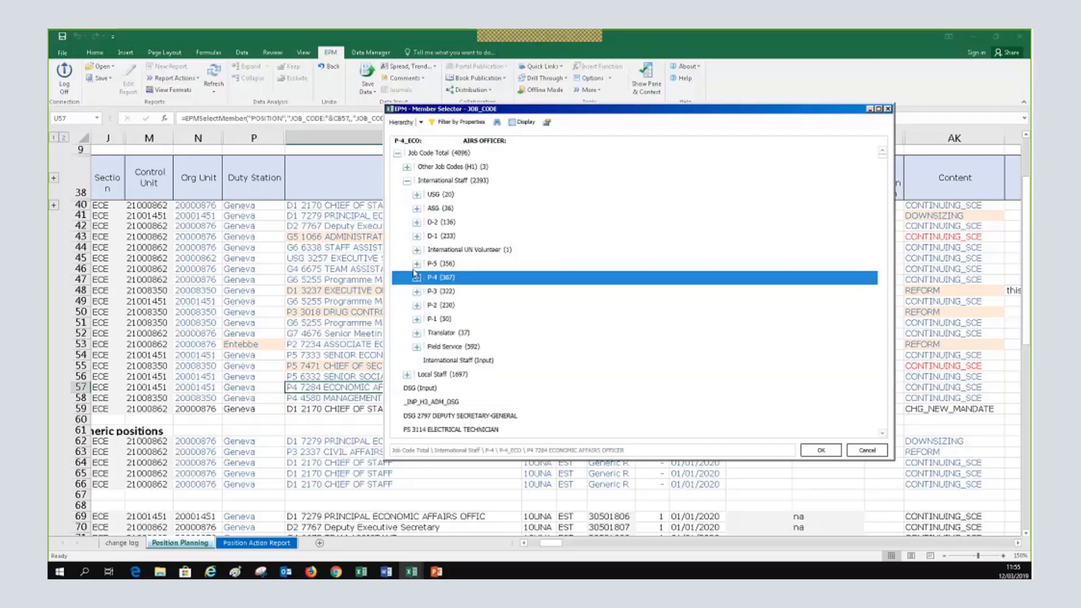
{"action": "left_click", "coordinate": [416, 264]}
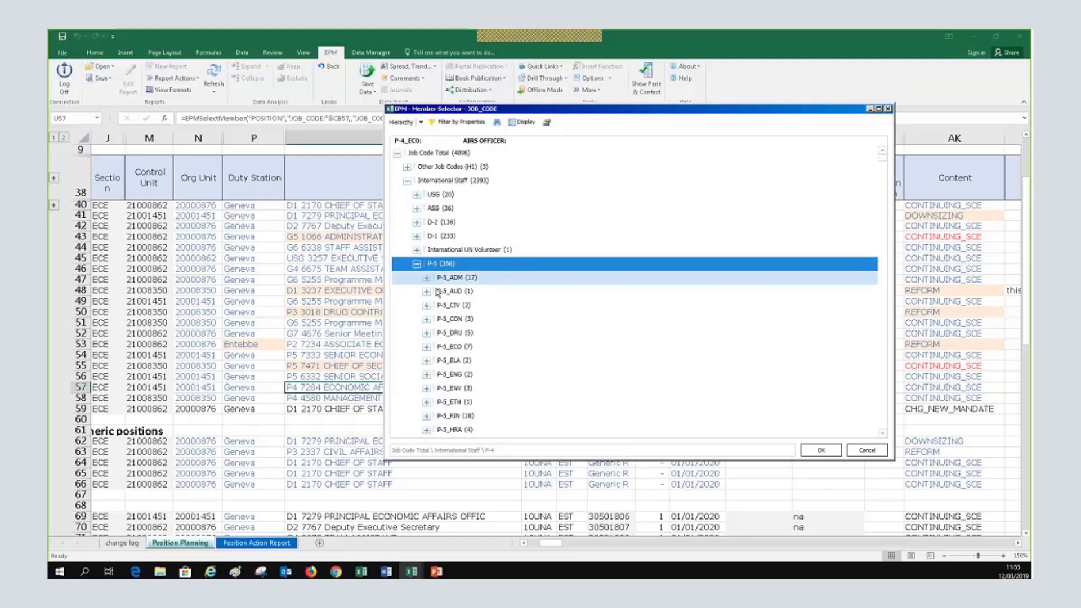
{"action": "left_click", "coordinate": [426, 291]}
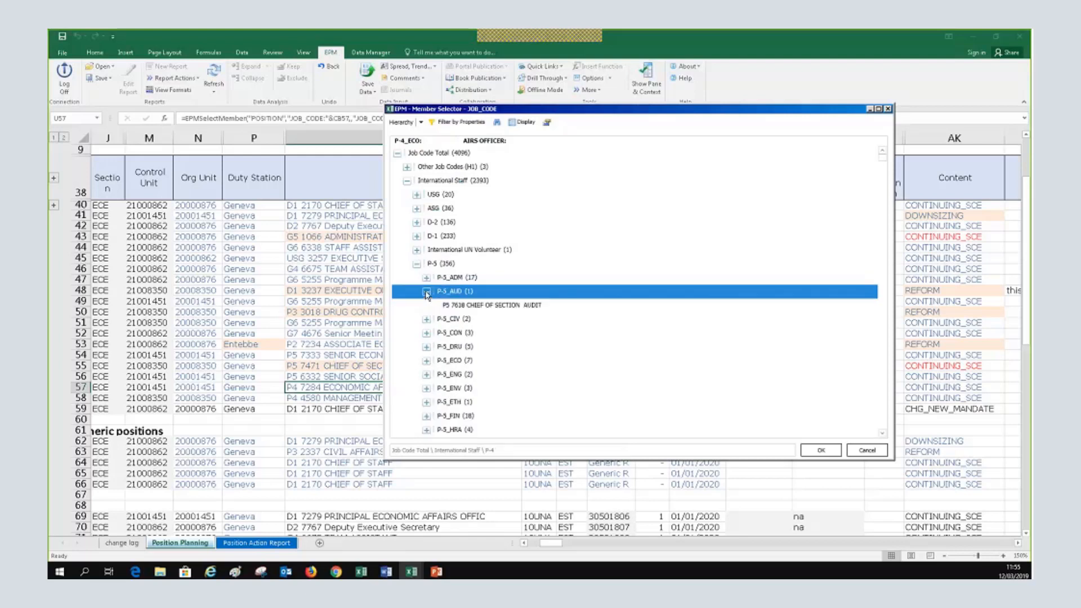
{"action": "left_click", "coordinate": [459, 307]}
{"action": "left_click", "coordinate": [820, 449]}
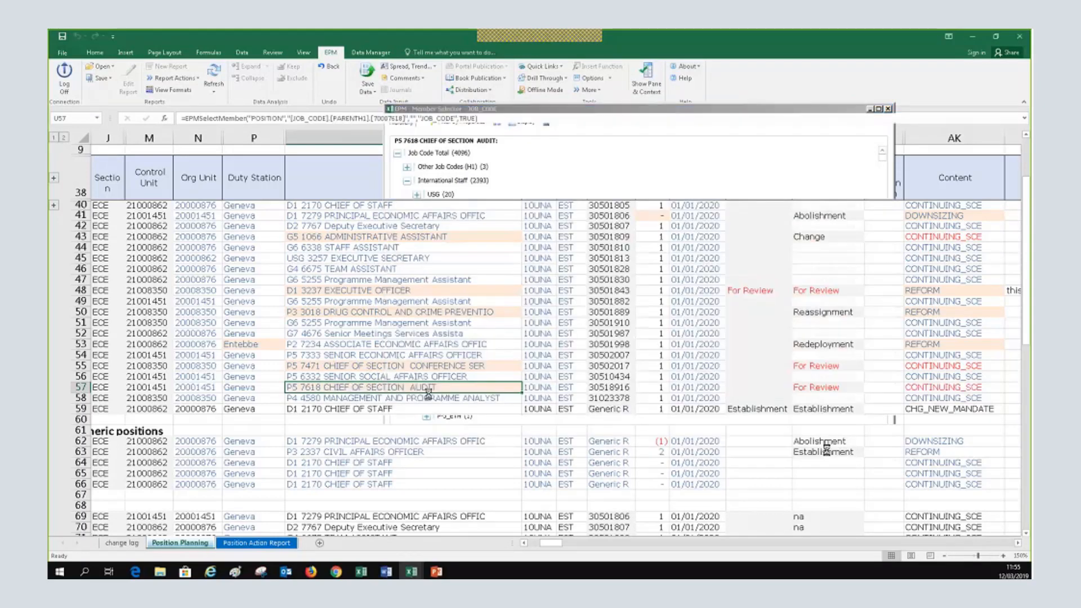
{"action": "left_click", "coordinate": [357, 387]}
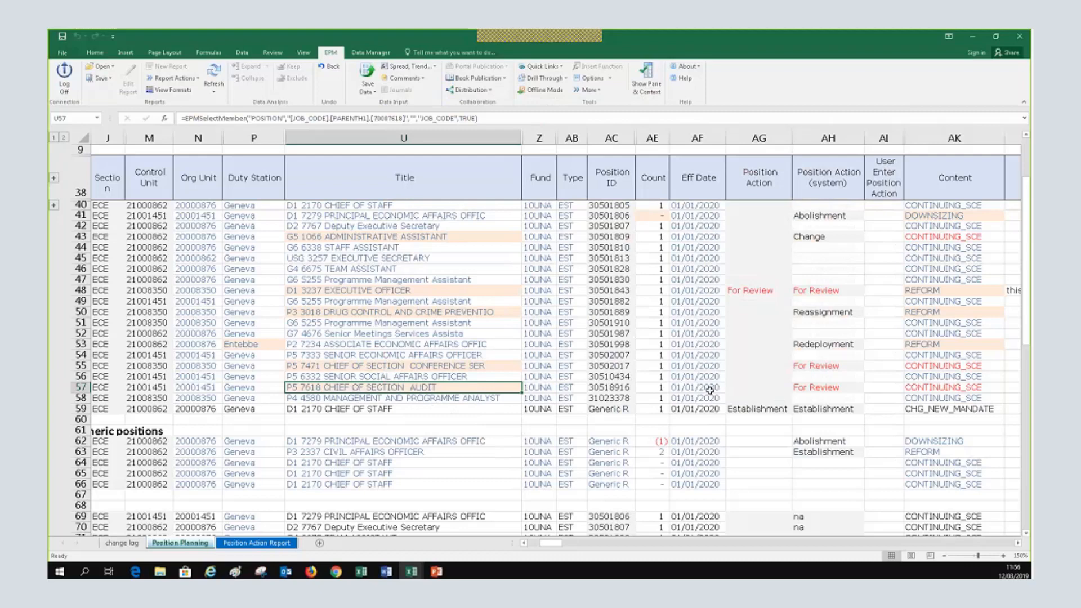
Switch row 57's Content from CONTINUING_SCE to REFORM, giving a 42,631.88 cost implication
{"action": "left_click", "coordinate": [820, 387]}
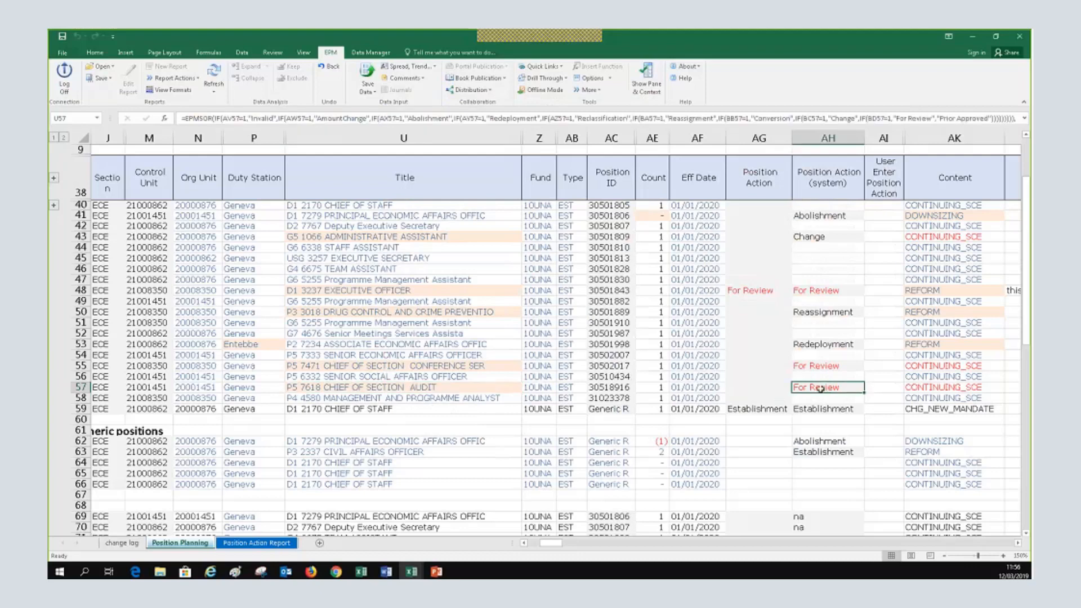
{"action": "left_click", "coordinate": [944, 388]}
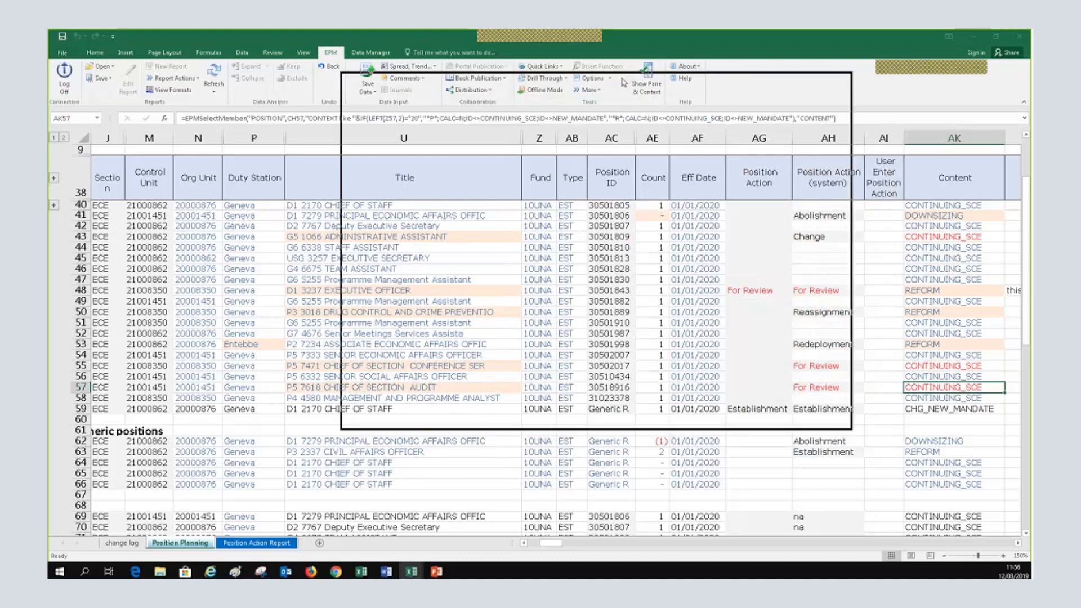
{"action": "left_click", "coordinate": [790, 422]}
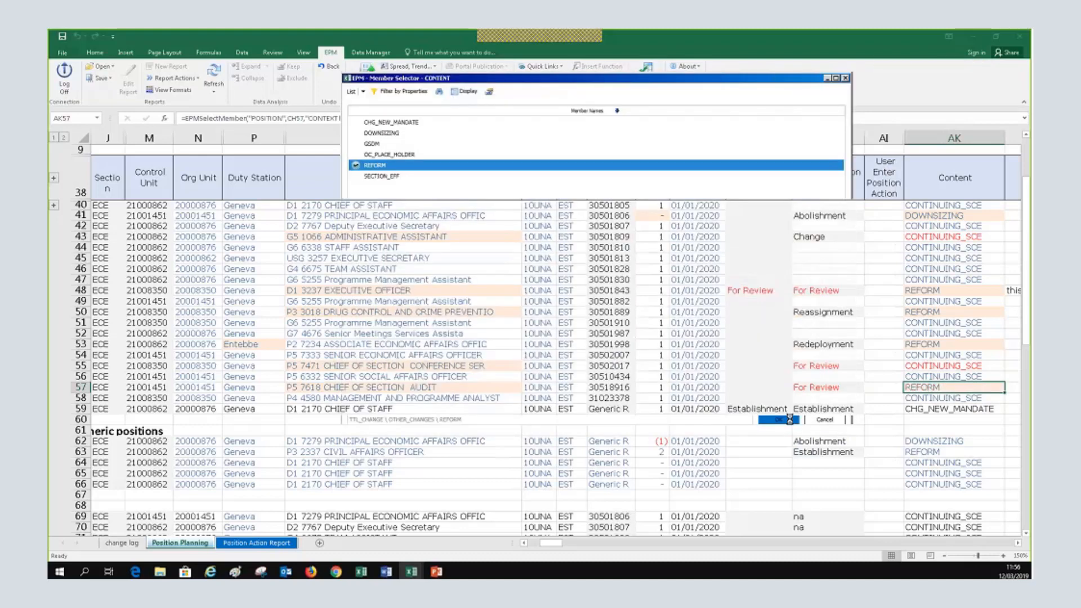
{"action": "left_click", "coordinate": [806, 385]}
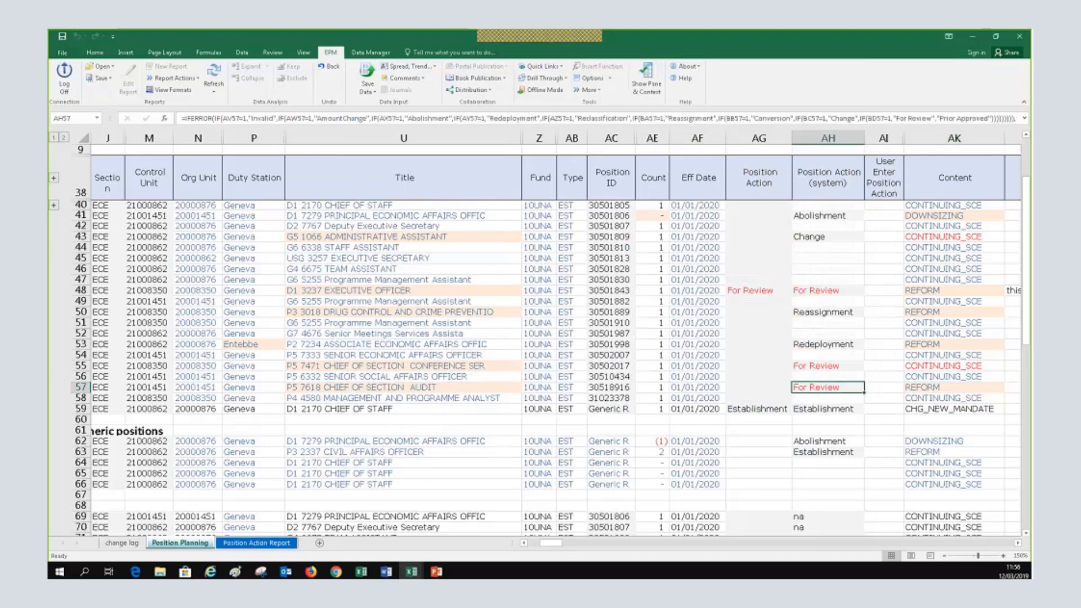
{"action": "left_click", "coordinate": [1017, 546]}
{"action": "left_click_drag", "start_coordinate": [1017, 545], "coordinate": [1017, 545]}
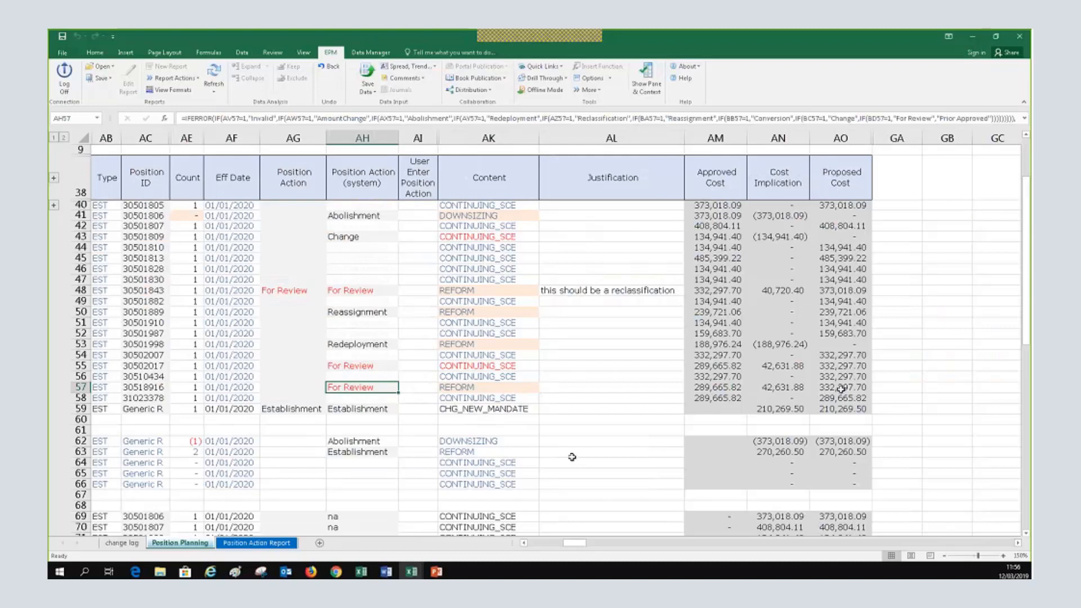
{"action": "left_click", "coordinate": [717, 388]}
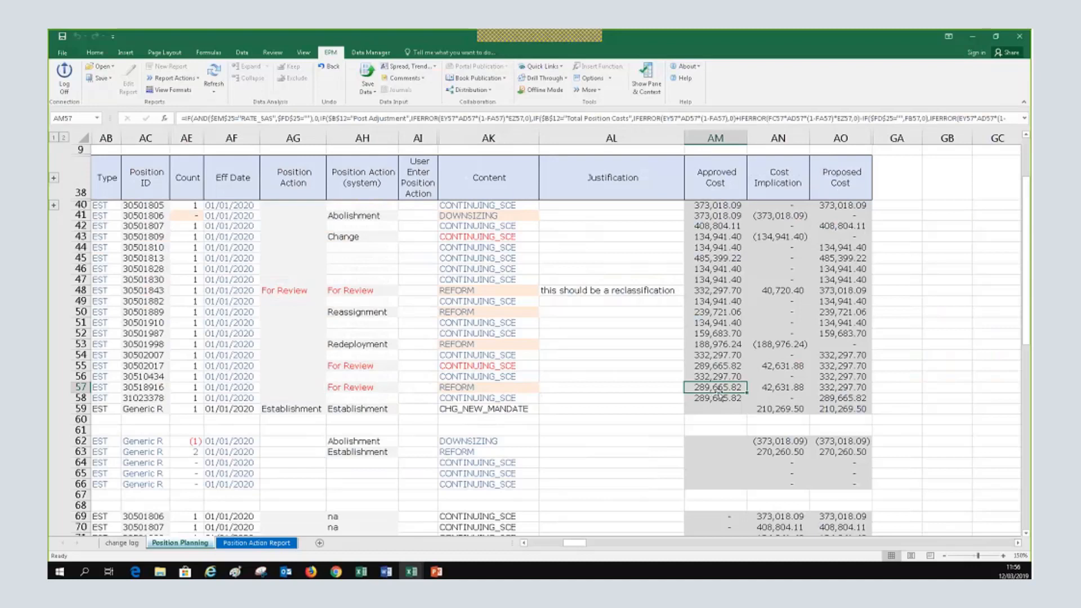
{"action": "left_click", "coordinate": [778, 388]}
{"action": "left_click", "coordinate": [837, 388]}
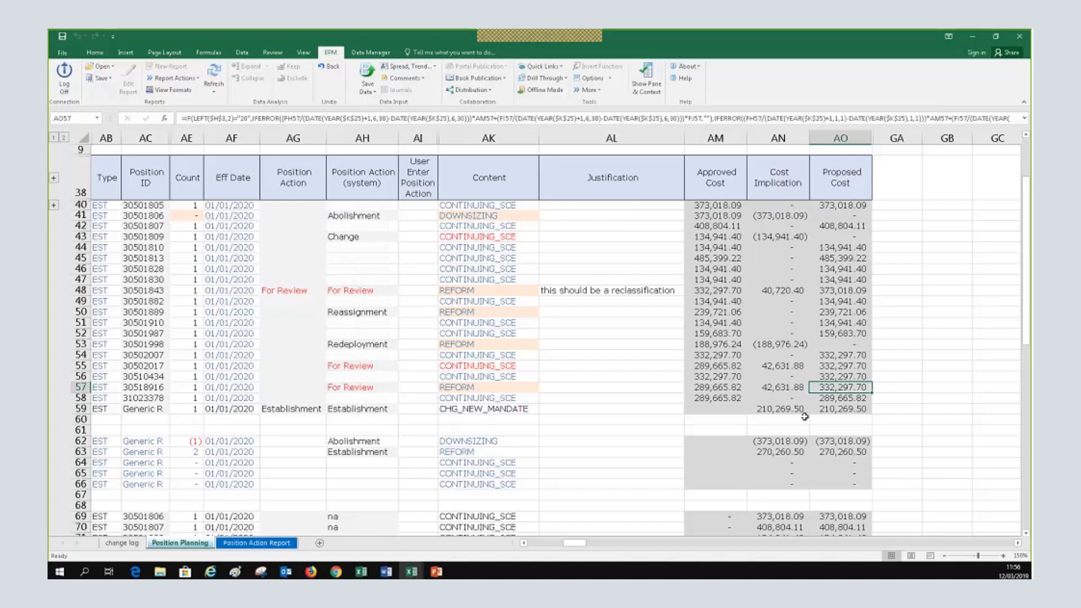
{"action": "left_click", "coordinate": [524, 543]}
{"action": "left_click", "coordinate": [523, 543]}
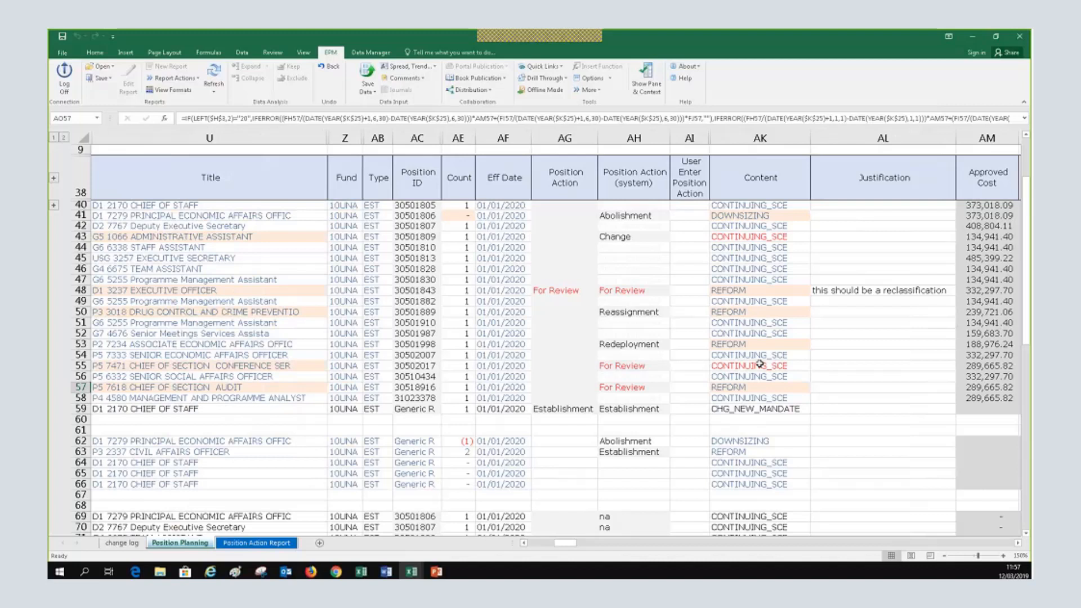
{"action": "left_click", "coordinate": [754, 237]}
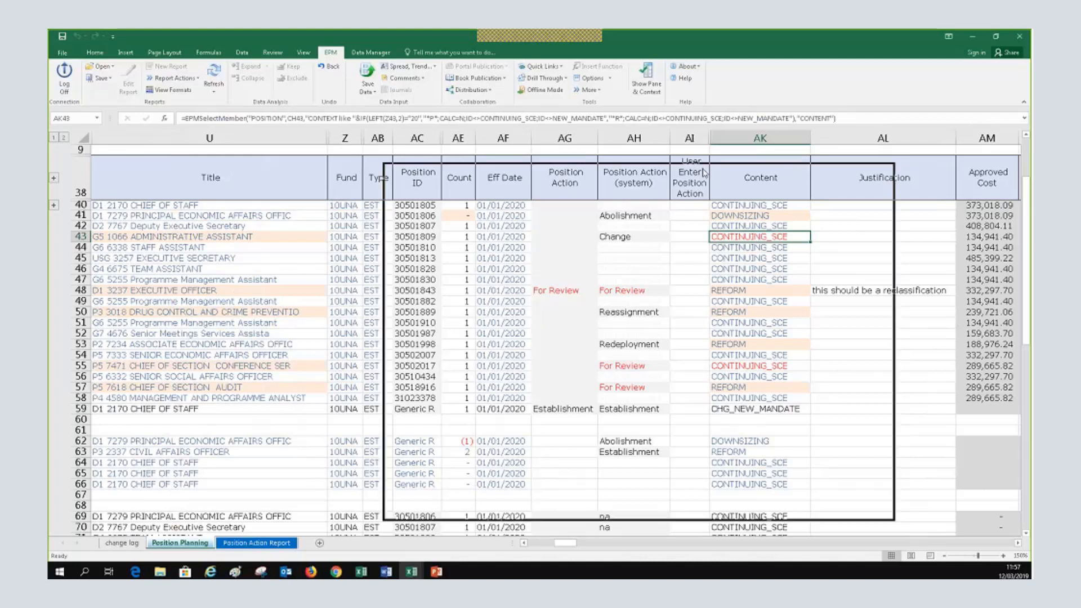
Set the Content of rows 43 and 55 to REFORM in the Member Selector
{"action": "left_click", "coordinate": [424, 256]}
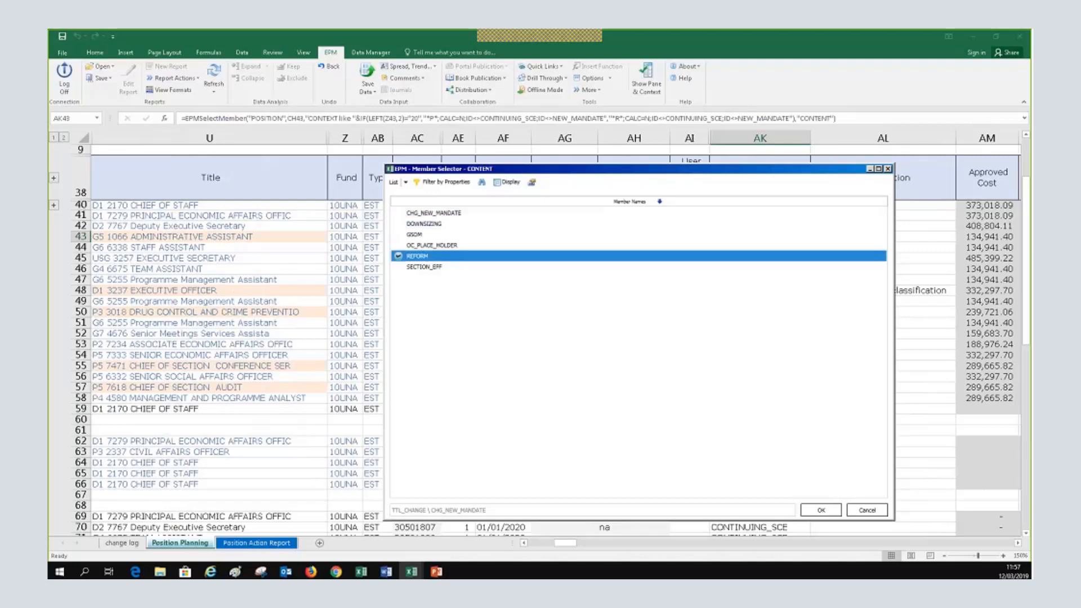
{"action": "left_click", "coordinate": [820, 510]}
{"action": "left_click", "coordinate": [820, 510]}
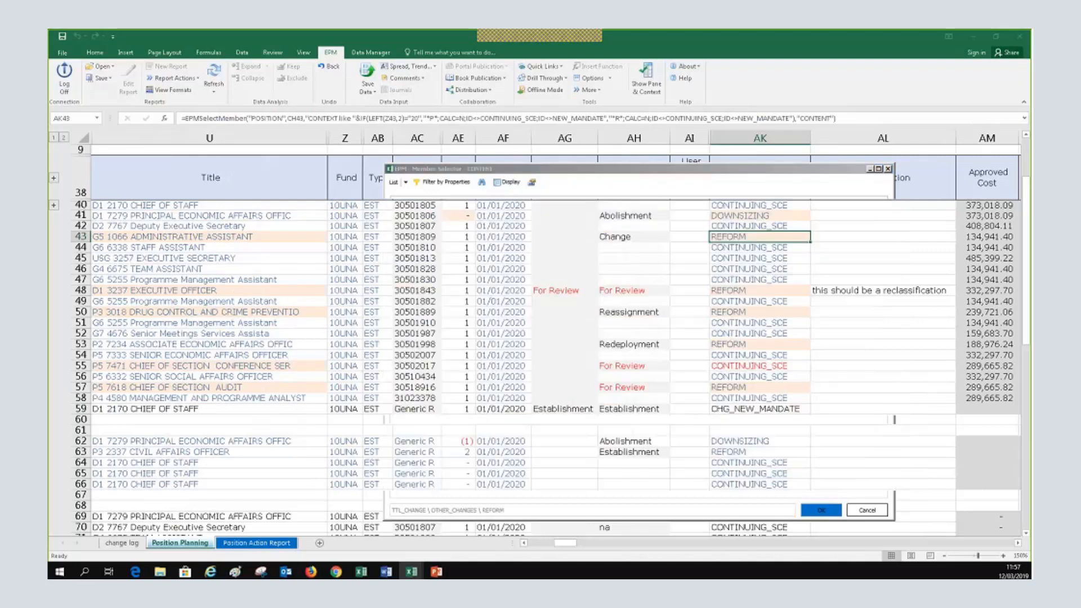
{"action": "left_click", "coordinate": [772, 367]}
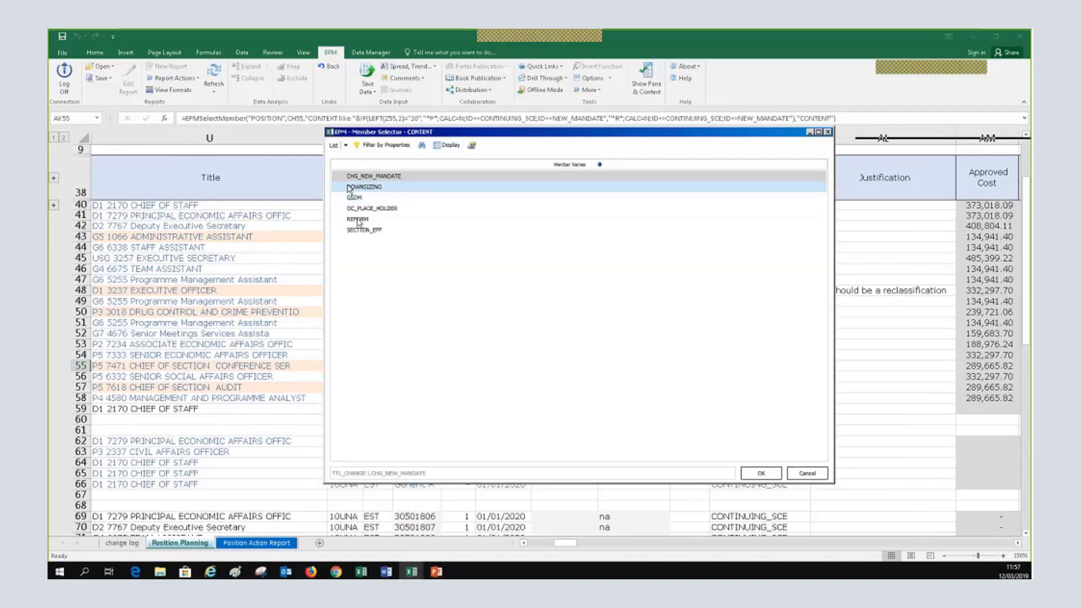
{"action": "left_click", "coordinate": [357, 219]}
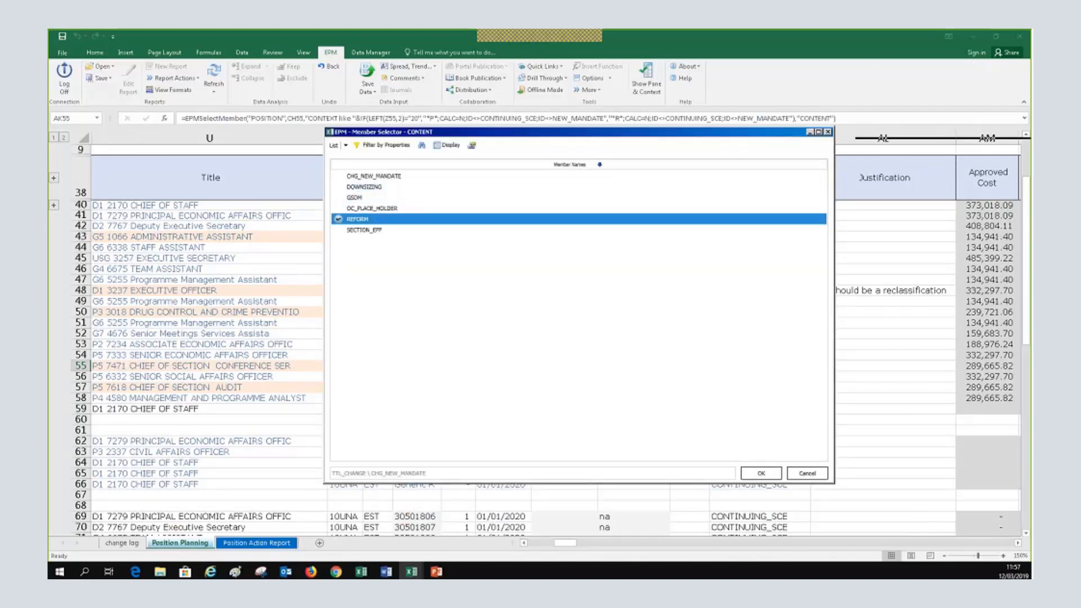
{"action": "left_click", "coordinate": [761, 473]}
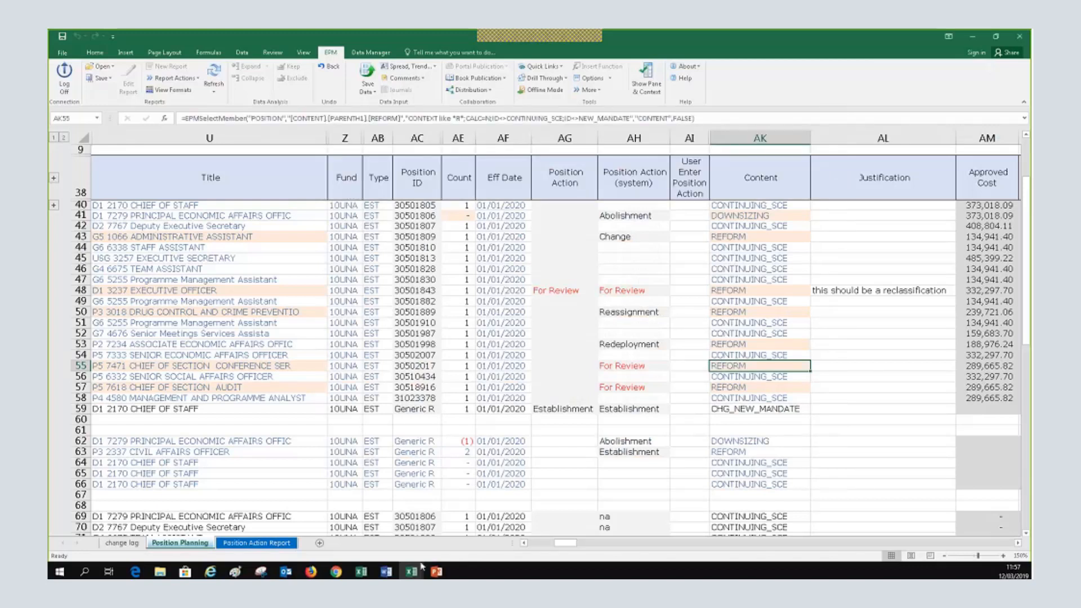
Display slide 19's SUM 03 diagram in the PowerPoint presentation
{"action": "left_click", "coordinate": [543, 546]}
{"action": "left_click_drag", "start_coordinate": [543, 546], "coordinate": [538, 555]}
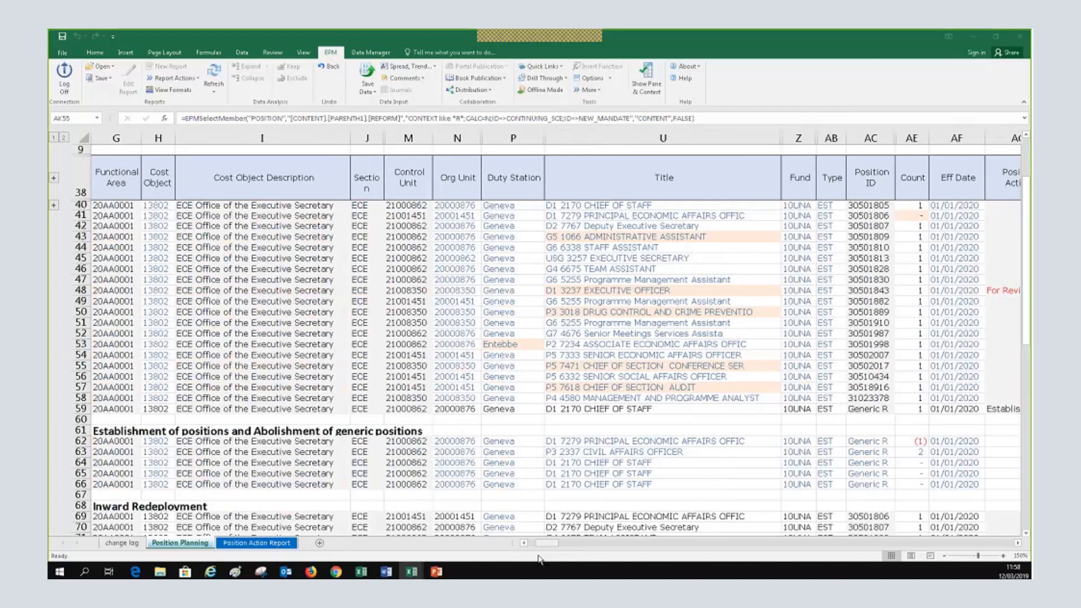
{"action": "key", "text": "alt+Tab"}
{"action": "scroll", "coordinate": [131, 423], "scroll_direction": "up", "scroll_amount": 5}
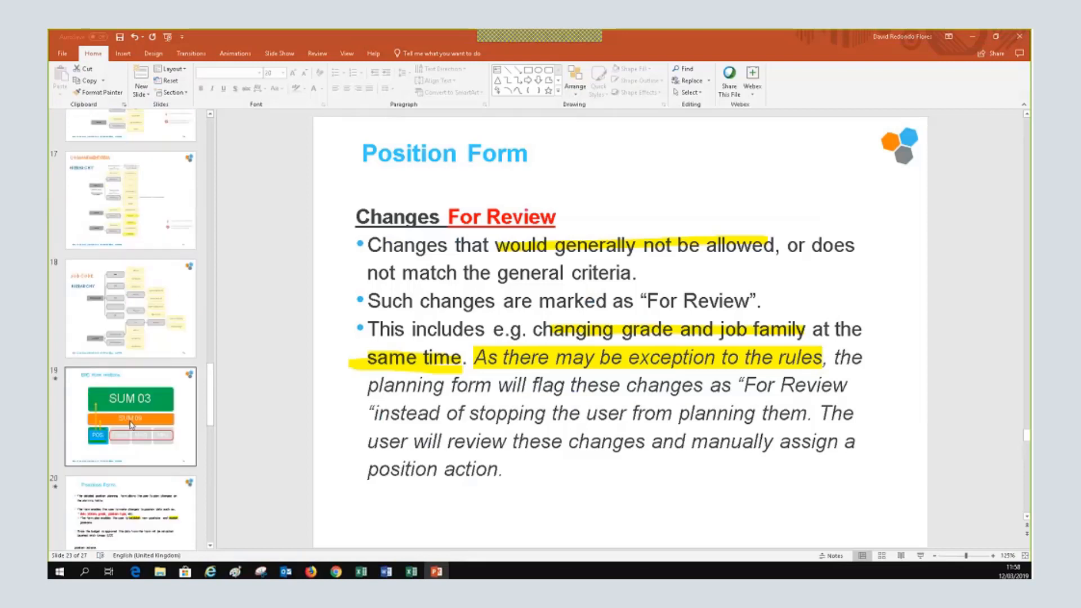
{"action": "left_click", "coordinate": [131, 423]}
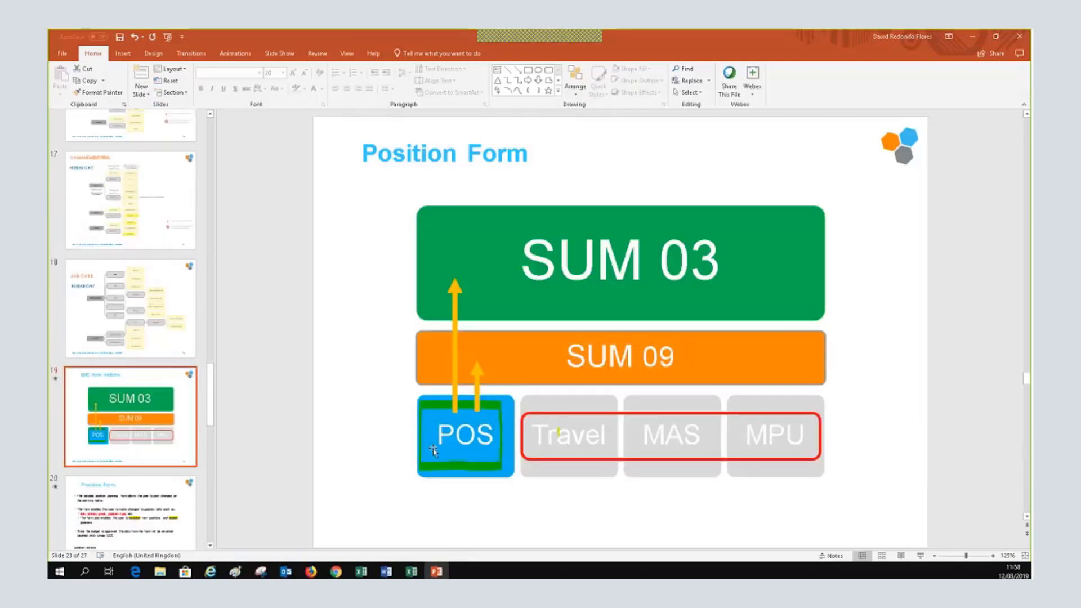
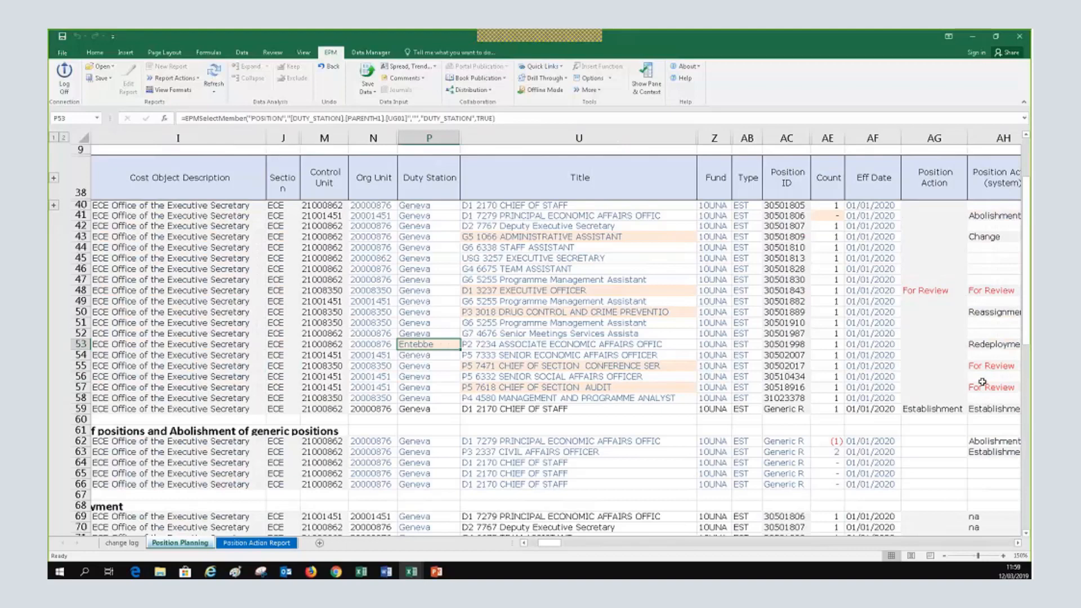
Review the edited rows, confirming row 53's P2 Associate Economic Affairs Officer post is in Entebbe
{"action": "scroll", "coordinate": [820, 468], "scroll_direction": "down", "scroll_amount": 2}
{"action": "scroll", "coordinate": [820, 468], "scroll_direction": "down", "scroll_amount": 1}
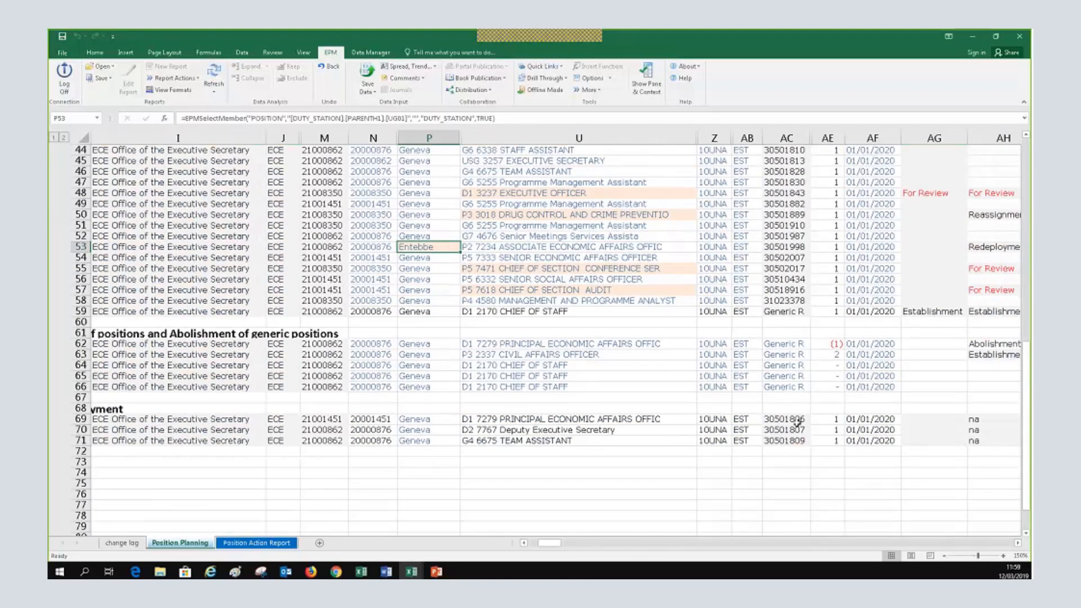
{"action": "scroll", "coordinate": [699, 391], "scroll_direction": "up", "scroll_amount": 2}
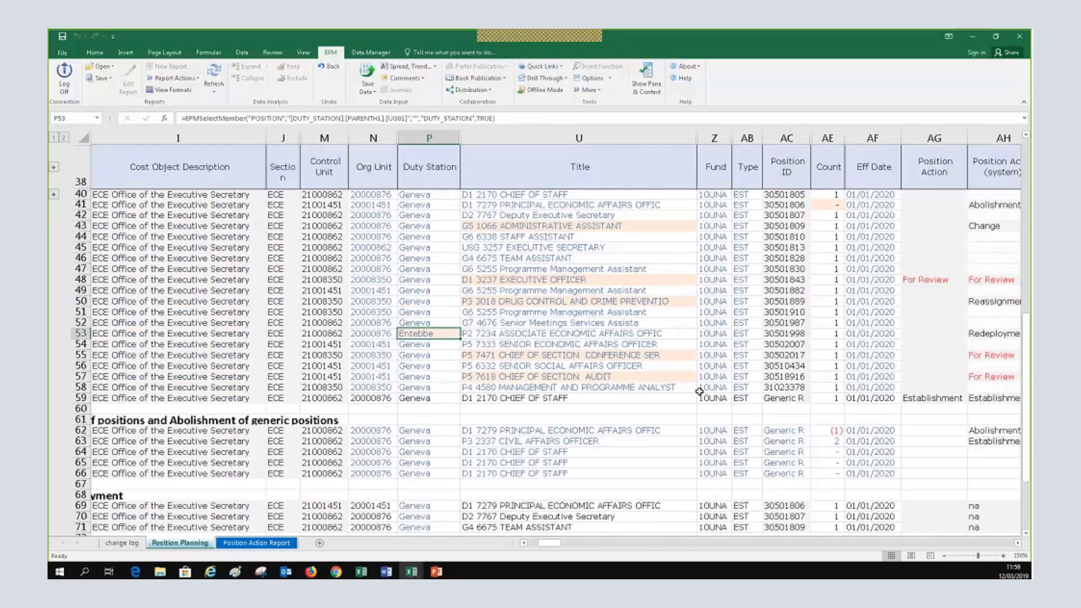
{"action": "scroll", "coordinate": [699, 391], "scroll_direction": "up", "scroll_amount": 2}
{"action": "scroll", "coordinate": [699, 391], "scroll_direction": "down", "scroll_amount": 1}
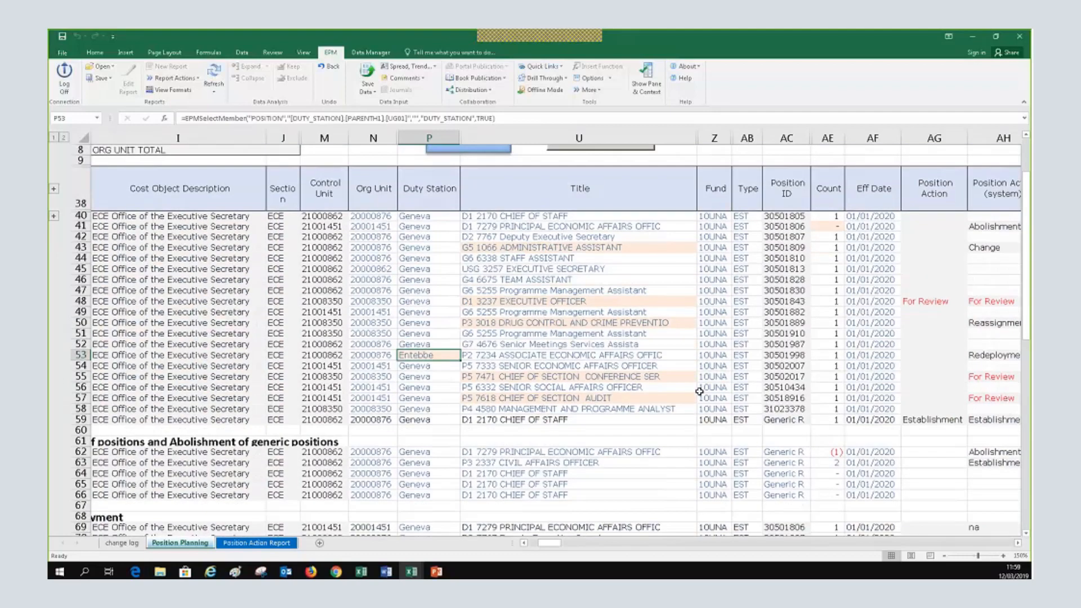
{"action": "scroll", "coordinate": [699, 391], "scroll_direction": "up", "scroll_amount": 3}
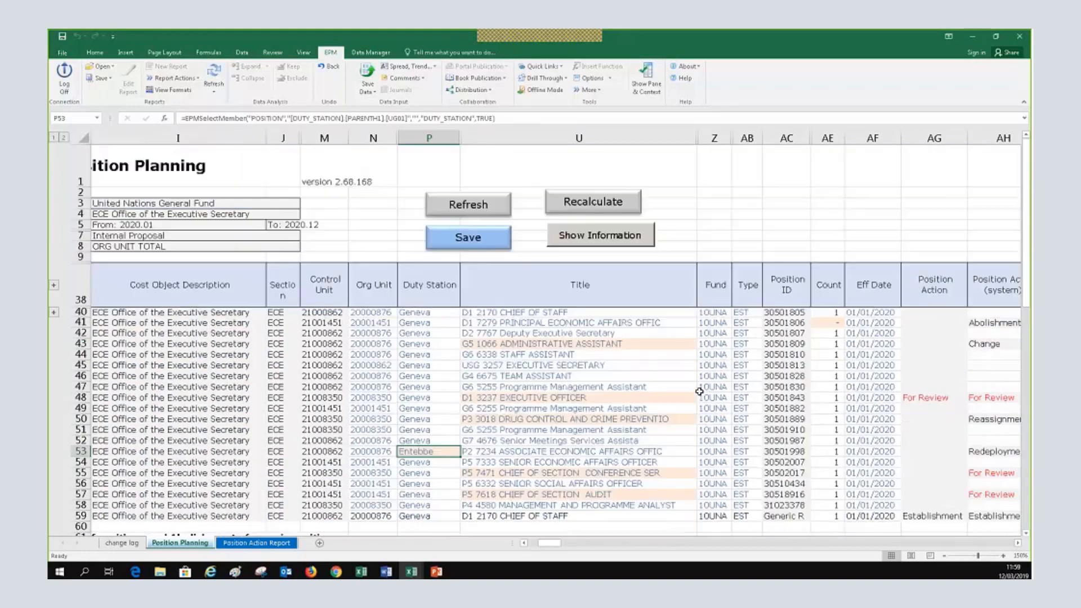
{"action": "left_click", "coordinate": [536, 543]}
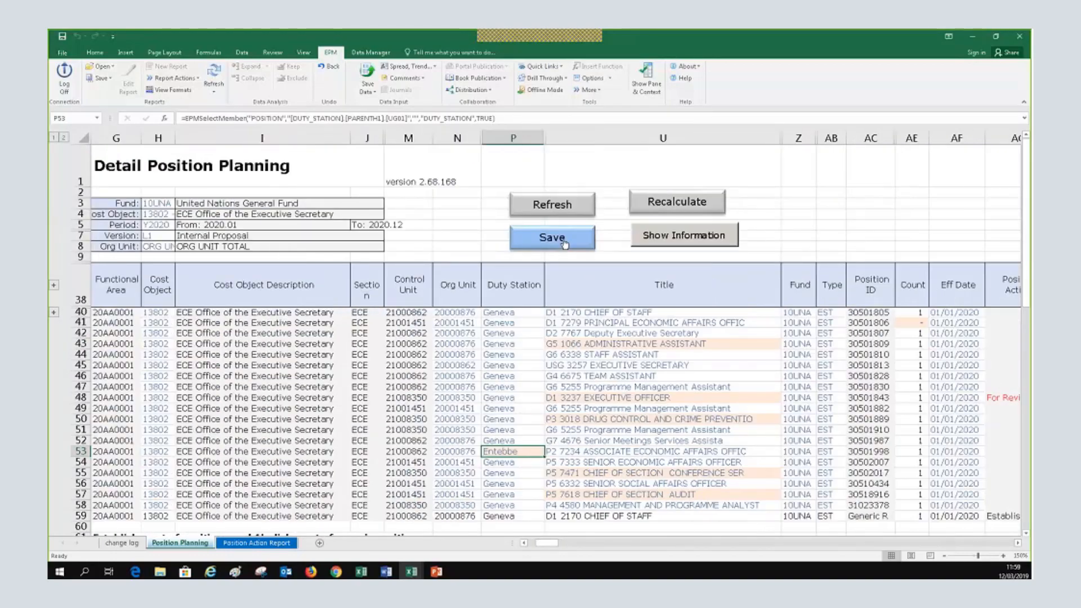
Save the planning changes to EPM, confirming submission of 57 data records and 8 comments
{"action": "left_click", "coordinate": [564, 243]}
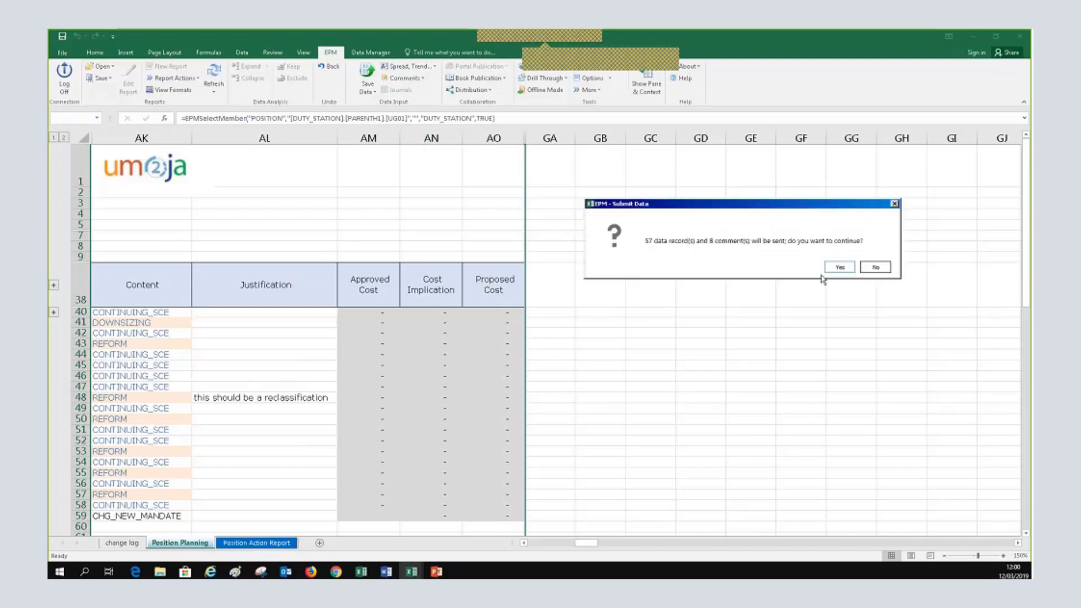
{"action": "left_click", "coordinate": [839, 267]}
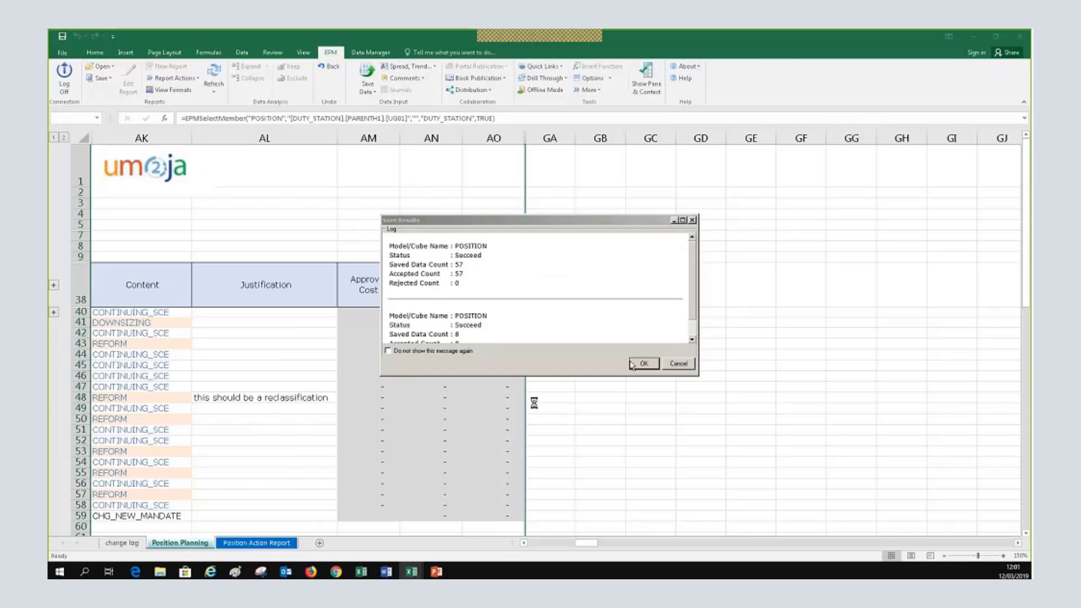
Dismiss the Save Results log and reload the Detail Position Planning report
{"action": "left_click", "coordinate": [643, 364]}
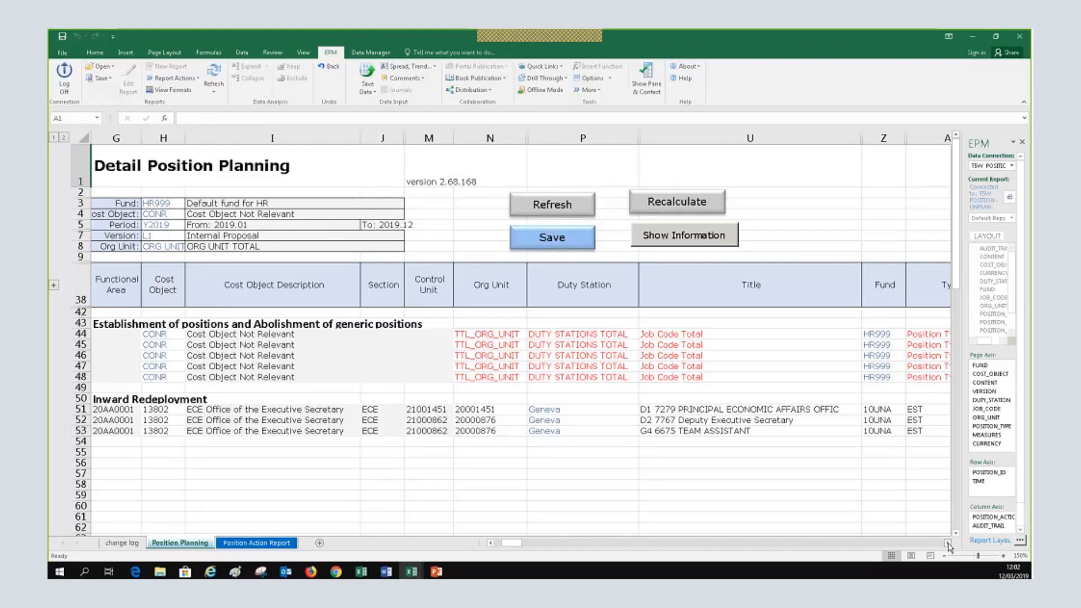
{"action": "left_click", "coordinate": [948, 544]}
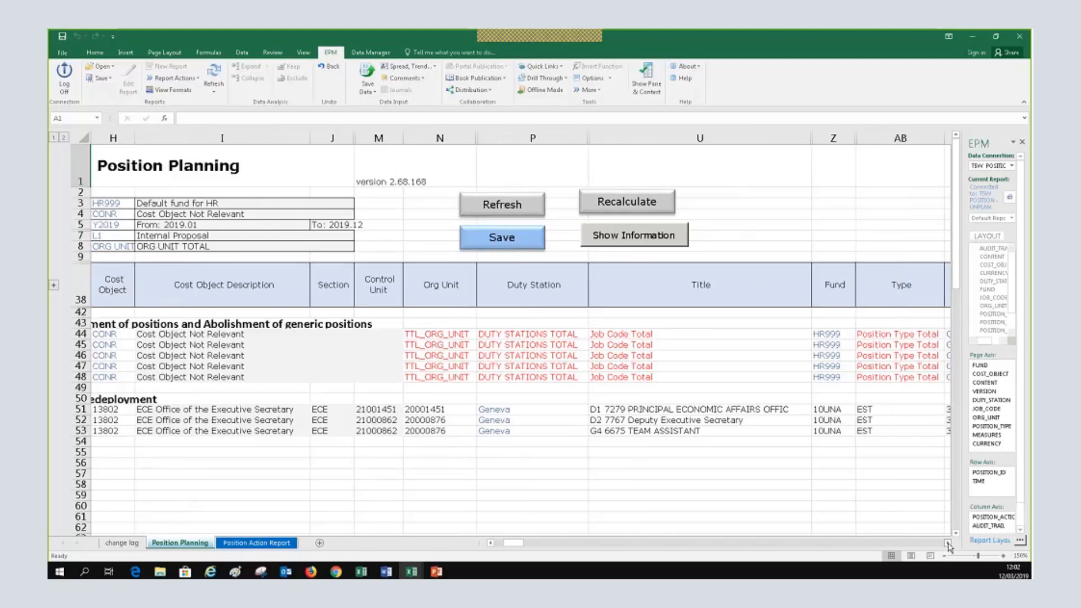
{"action": "left_click", "coordinate": [948, 544]}
{"action": "left_click", "coordinate": [947, 544]}
{"action": "left_click", "coordinate": [947, 544]}
{"action": "left_click", "coordinate": [948, 543]}
{"action": "left_click", "coordinate": [948, 544]}
{"action": "left_click", "coordinate": [947, 544]}
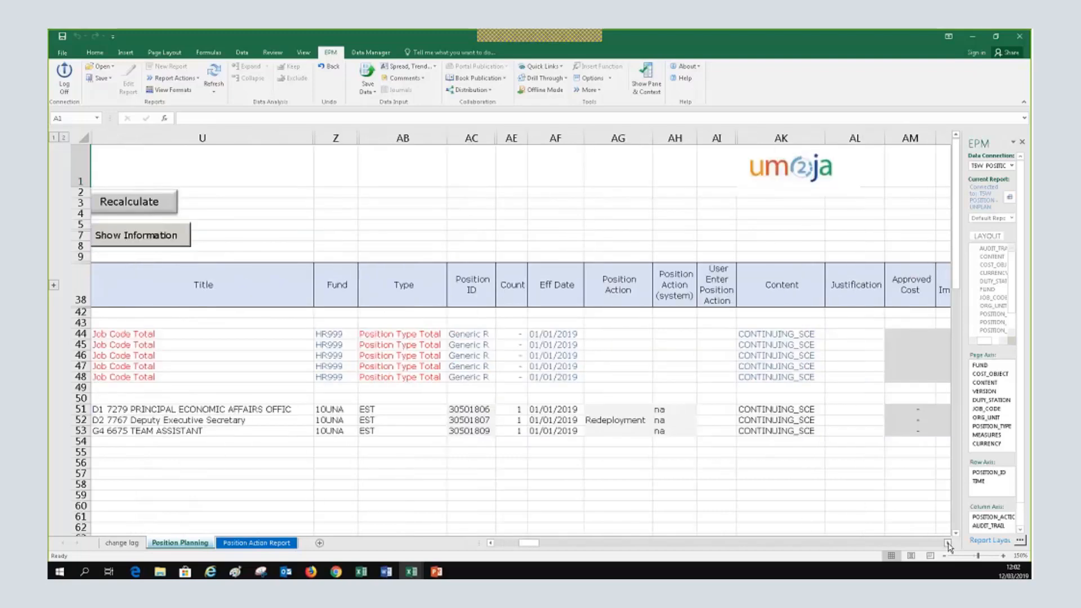
{"action": "left_click", "coordinate": [948, 544]}
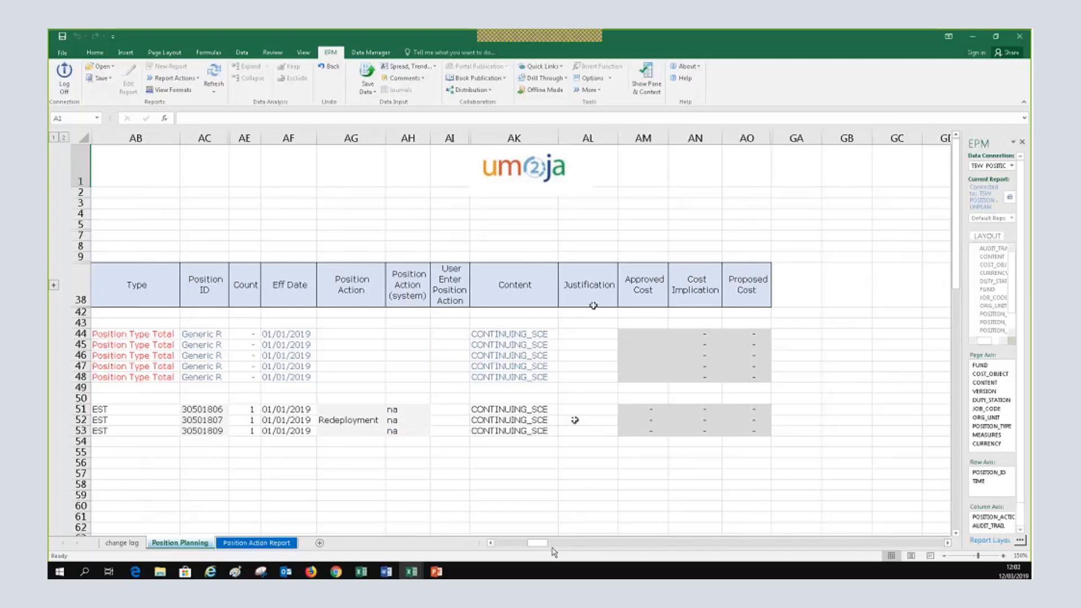
Scroll back to the Title, Fund and report header columns and hide the EPM pane
{"action": "left_click", "coordinate": [490, 544]}
{"action": "left_click", "coordinate": [491, 543]}
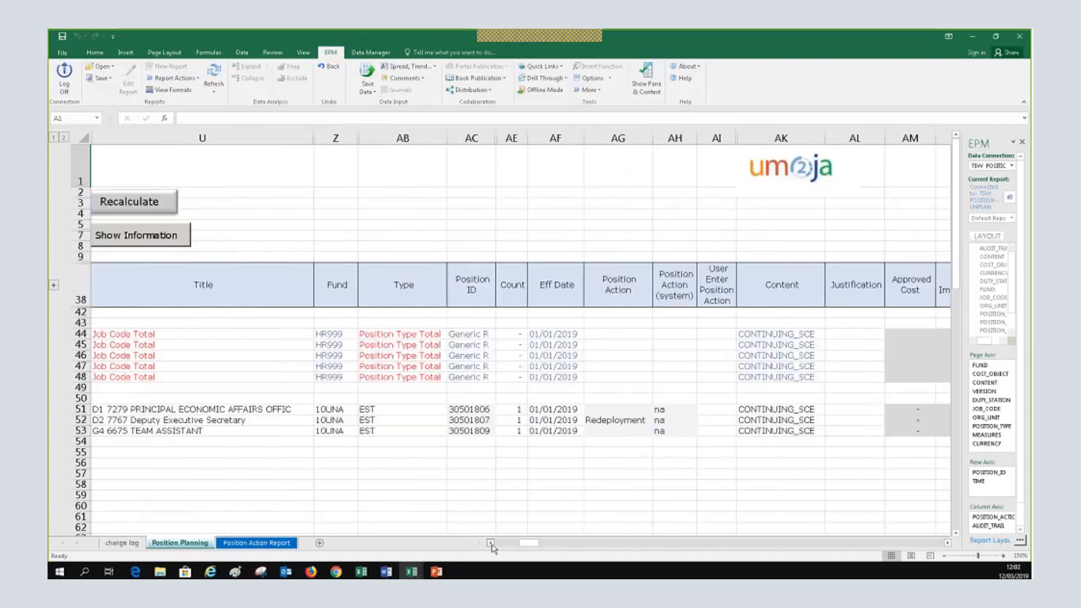
{"action": "left_click", "coordinate": [490, 543]}
{"action": "left_click", "coordinate": [491, 544]}
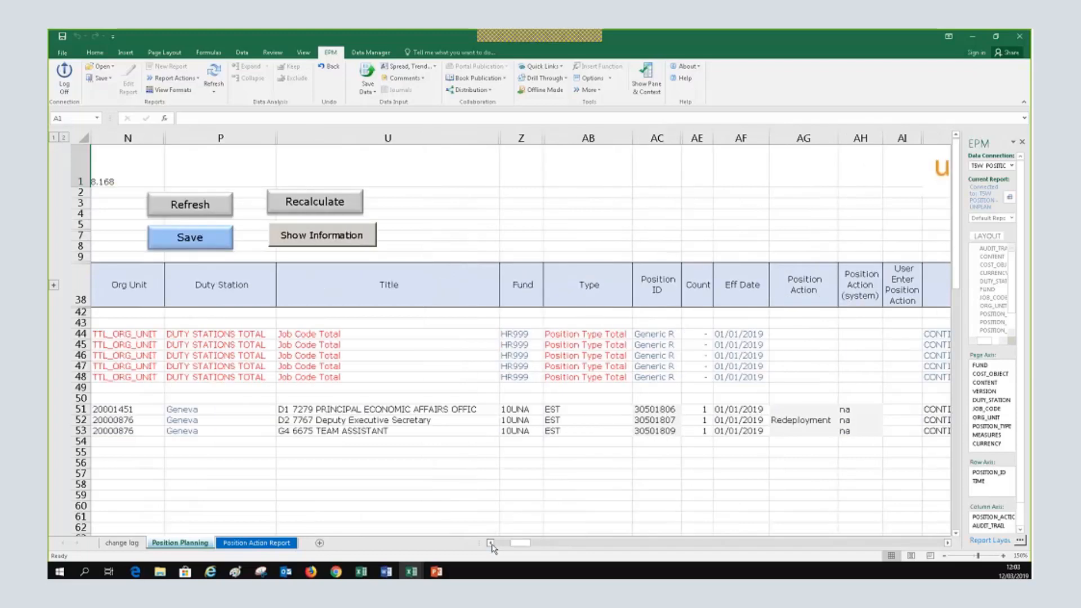
{"action": "left_click", "coordinate": [490, 544]}
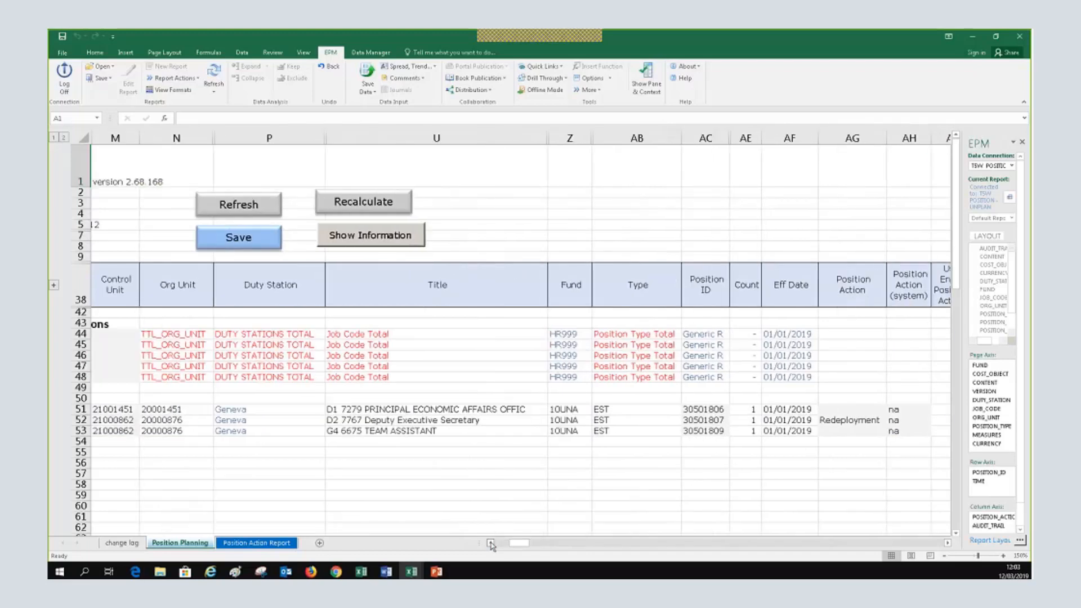
{"action": "left_click", "coordinate": [490, 543]}
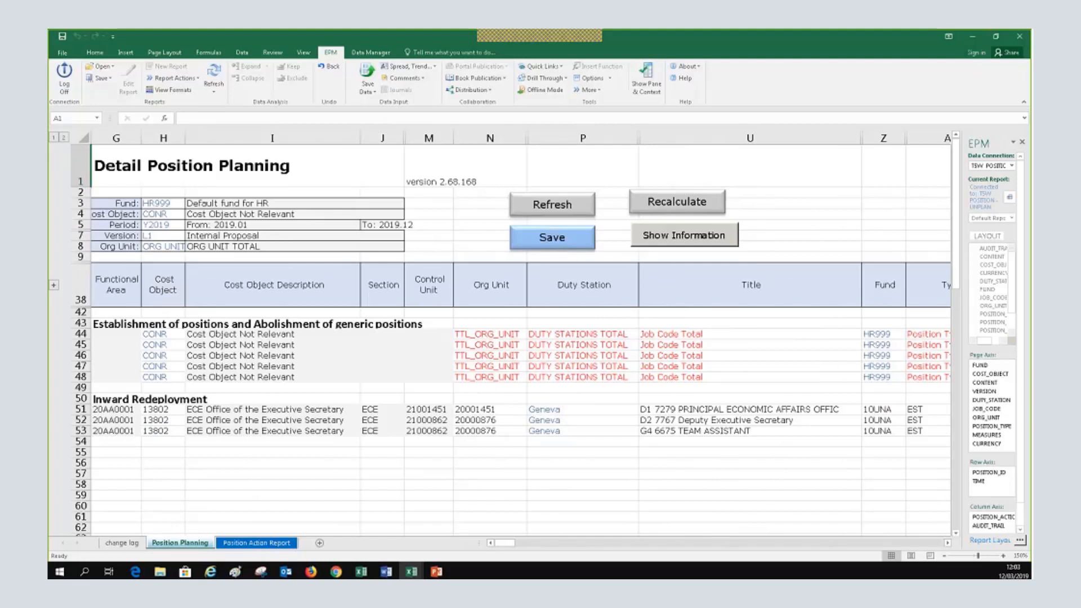
{"action": "left_click", "coordinate": [1022, 141]}
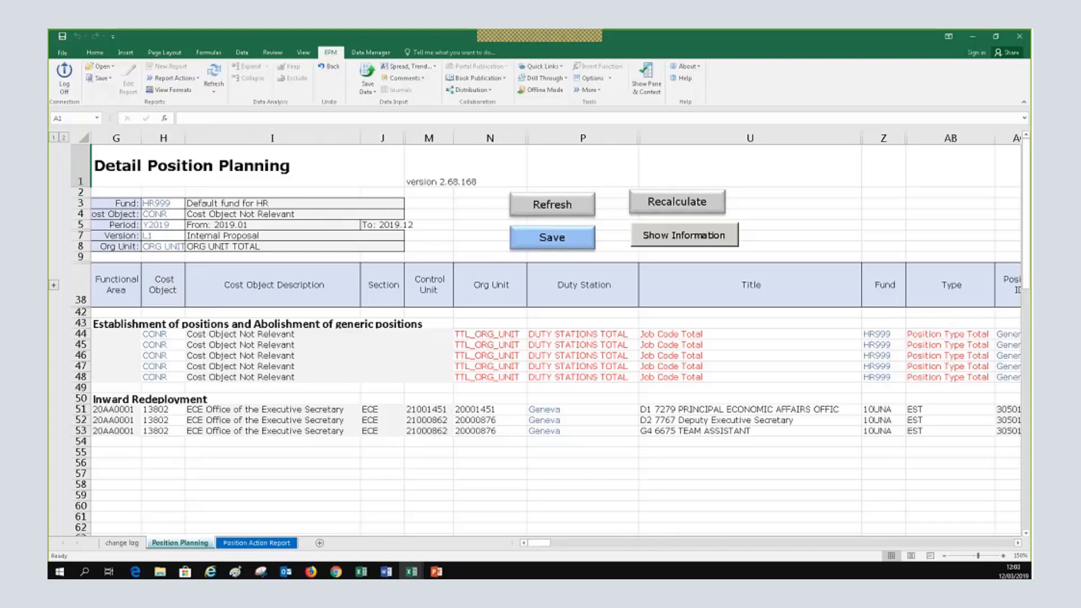
{"action": "left_click", "coordinate": [164, 204]}
{"action": "left_click", "coordinate": [165, 214]}
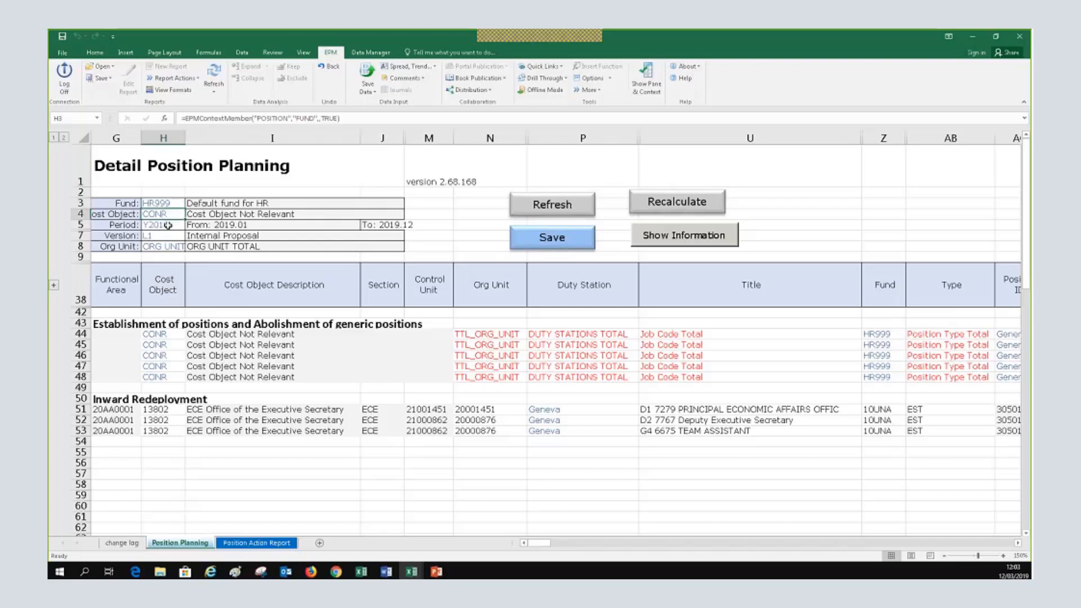
{"action": "left_click", "coordinate": [168, 225]}
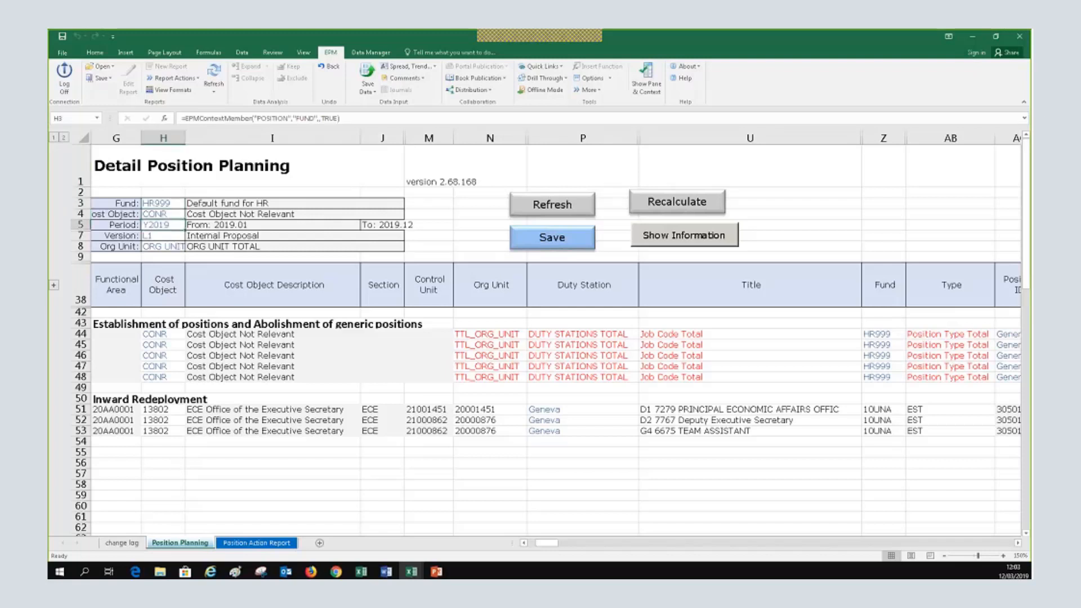
{"action": "left_click", "coordinate": [173, 203]}
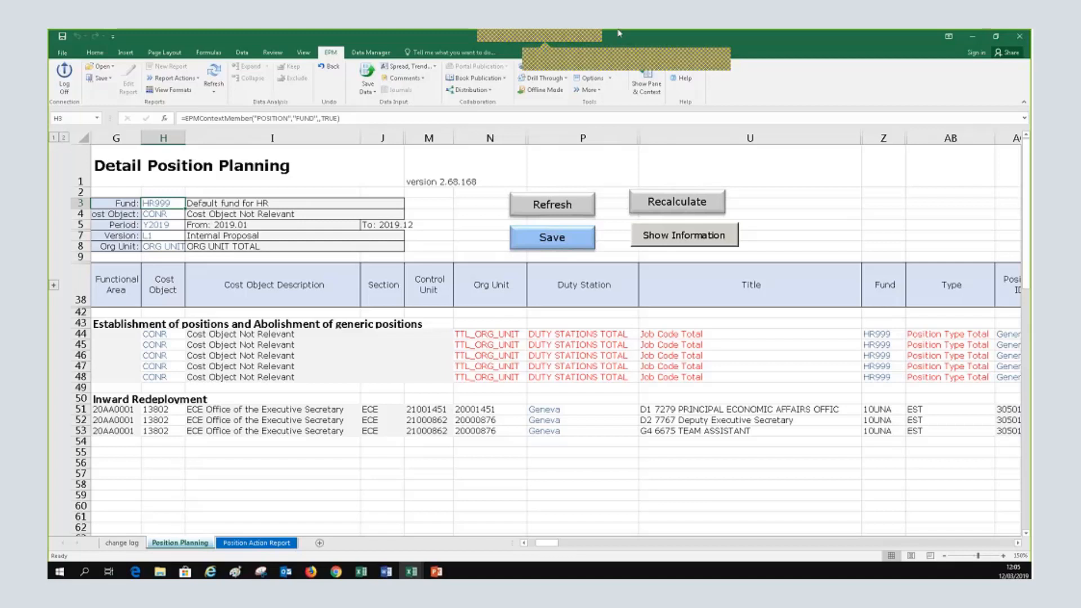
{"action": "left_click", "coordinate": [607, 44]}
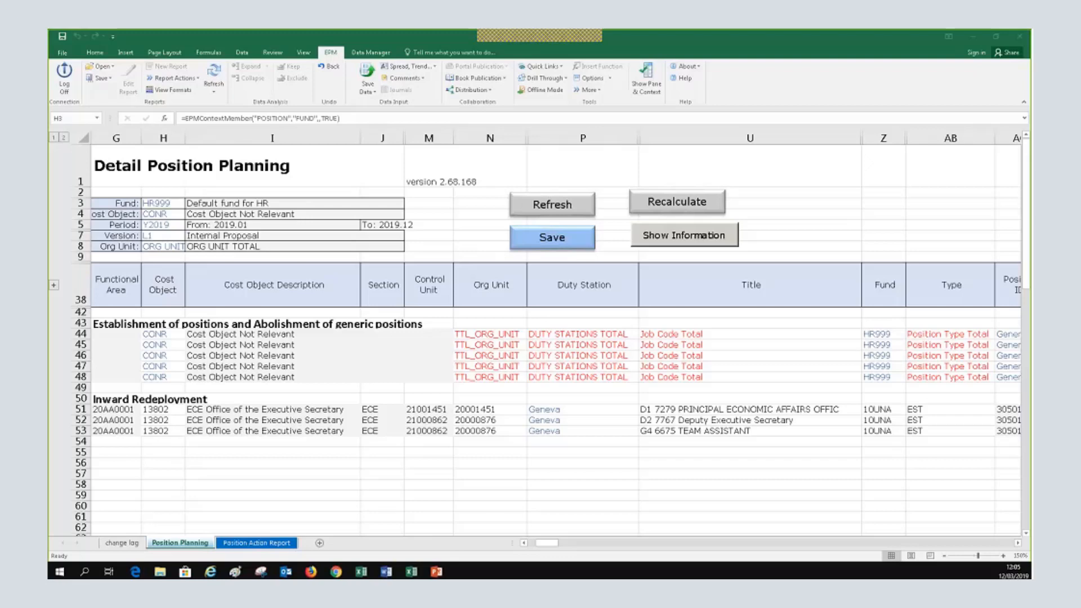
{"action": "left_click", "coordinate": [1018, 544]}
{"action": "scroll", "coordinate": [1018, 544], "scroll_direction": "right", "scroll_amount": 6}
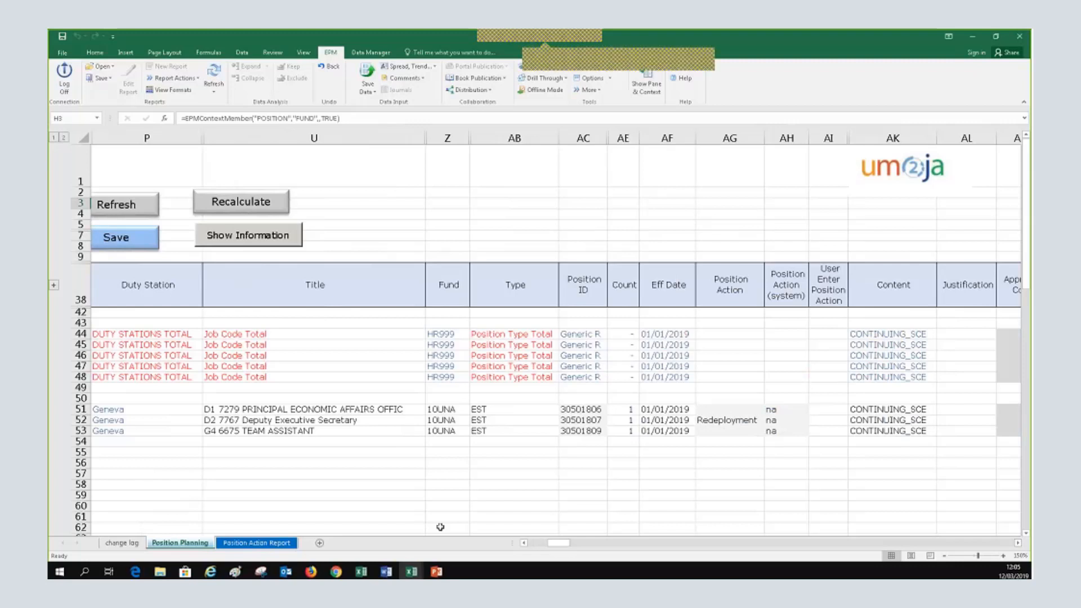
{"action": "left_click", "coordinate": [523, 542]}
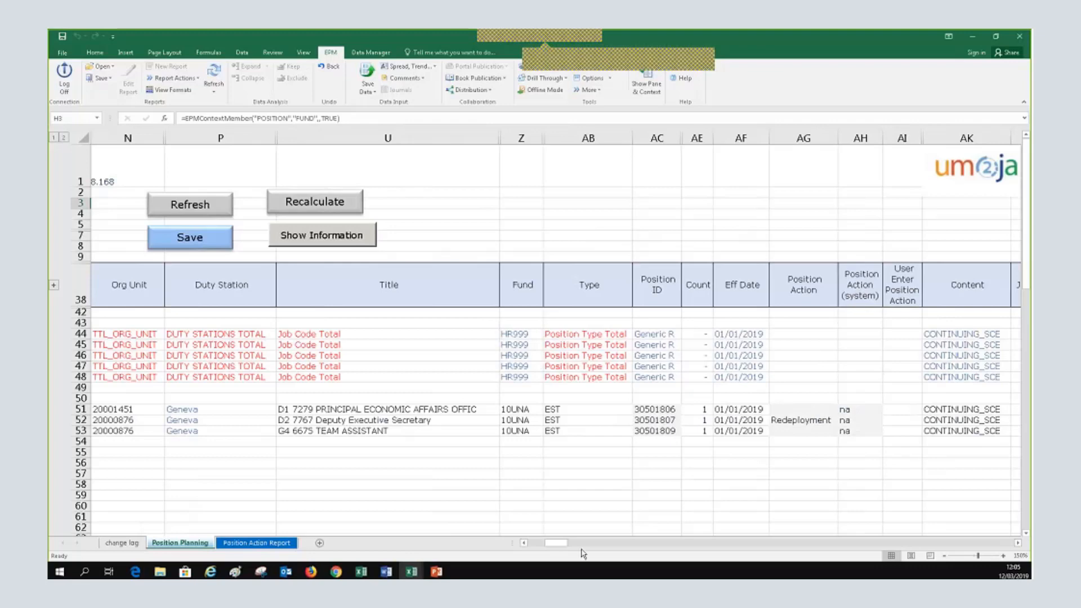
{"action": "left_click_drag", "start_coordinate": [558, 544], "coordinate": [537, 545]}
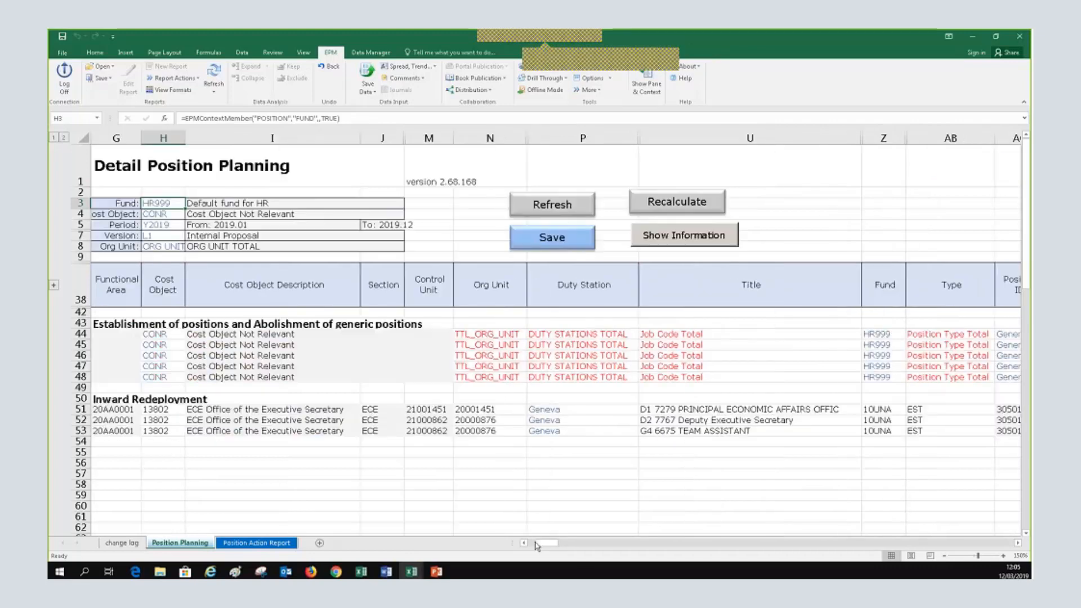